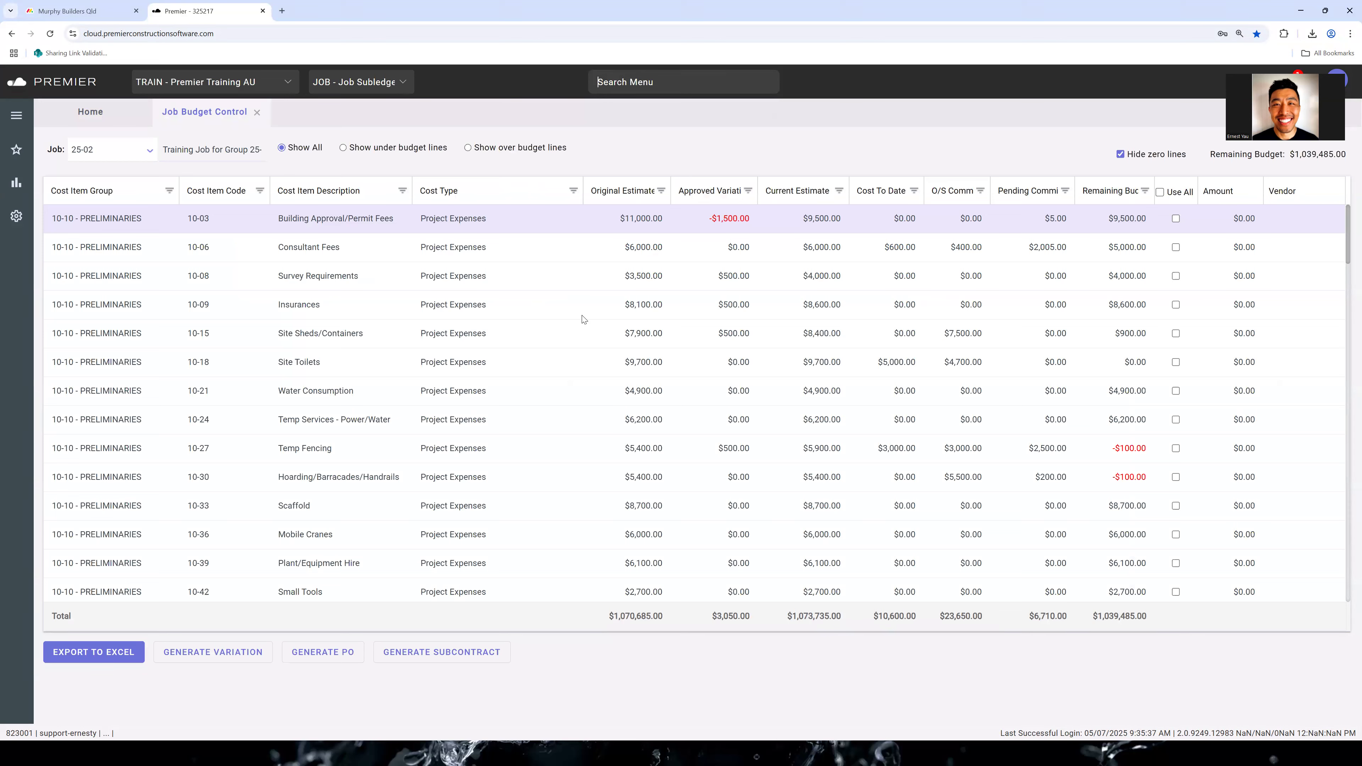
Set the job budget grid to display 5 rows and look through the preliminaries lines
right_click(505, 196)
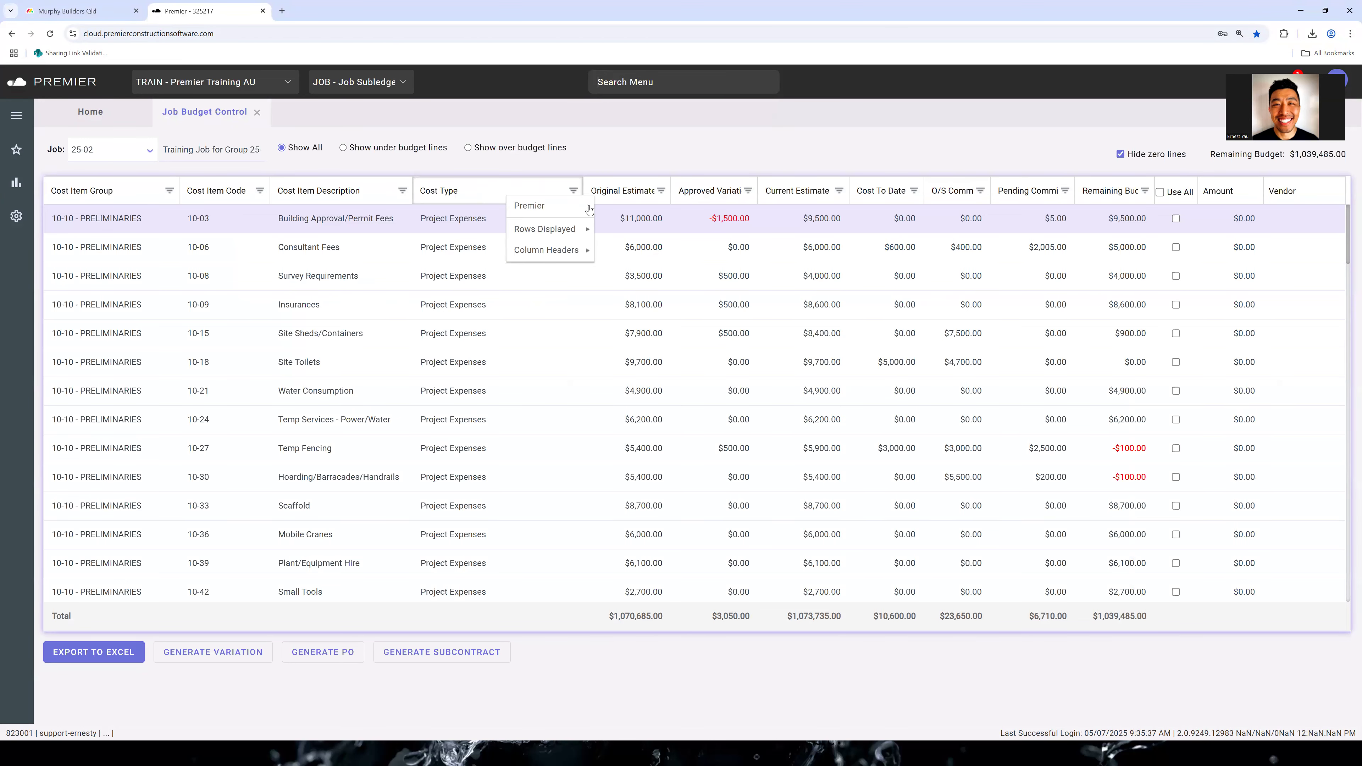
mouse_move(583, 232)
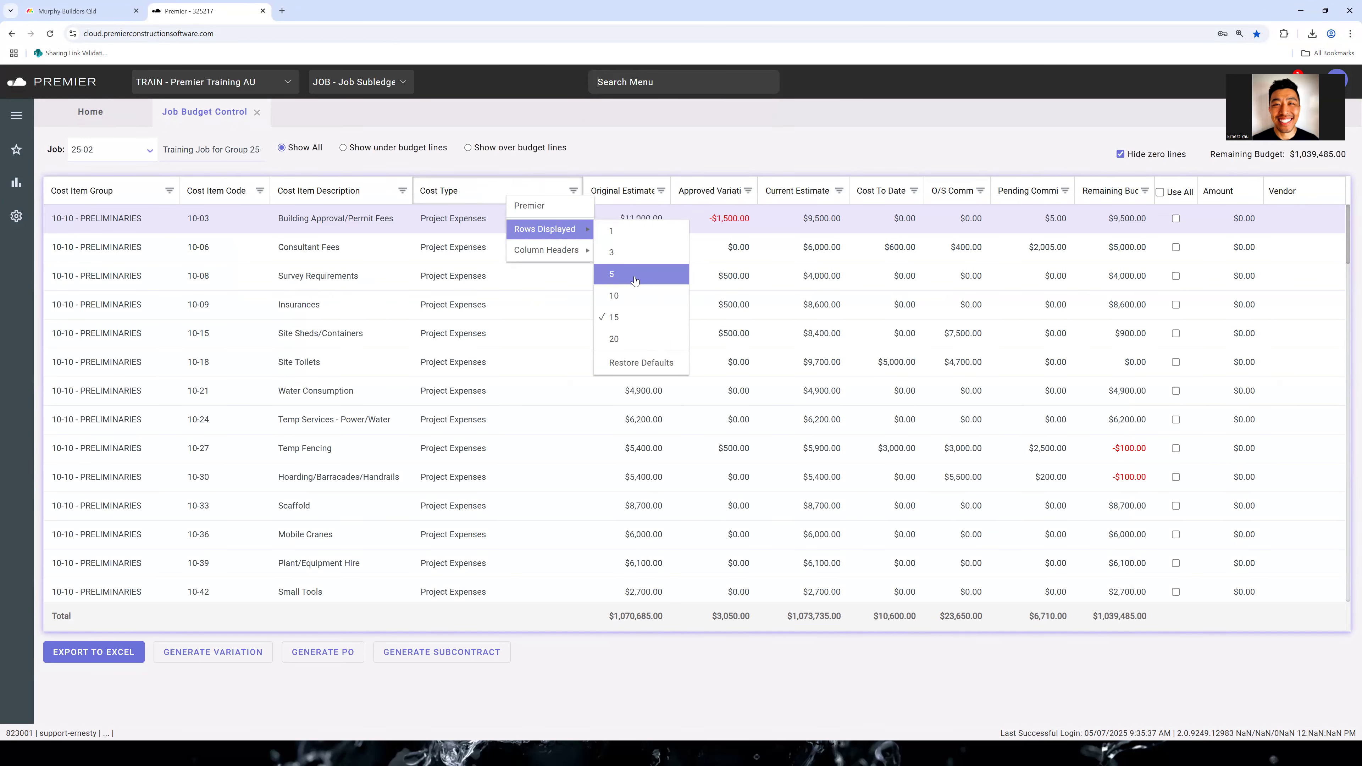
click(634, 275)
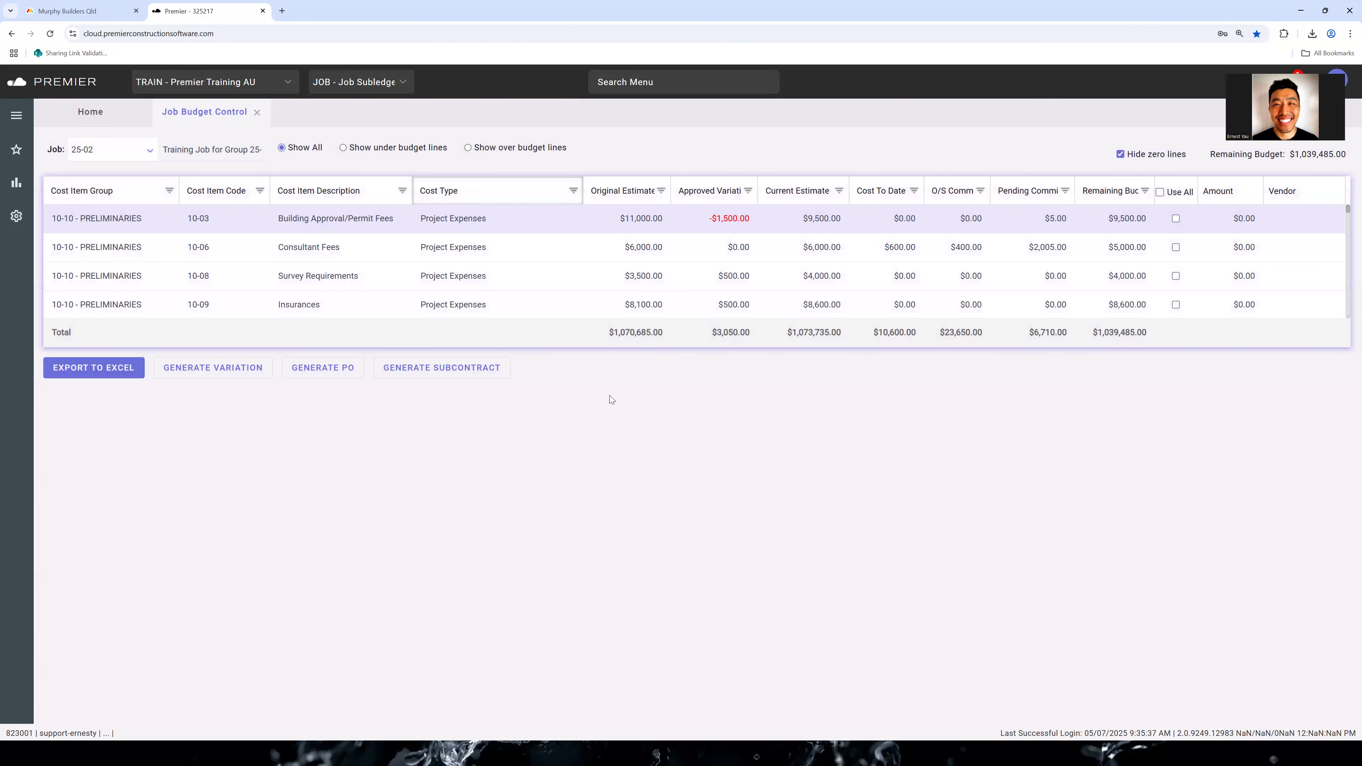
click(754, 311)
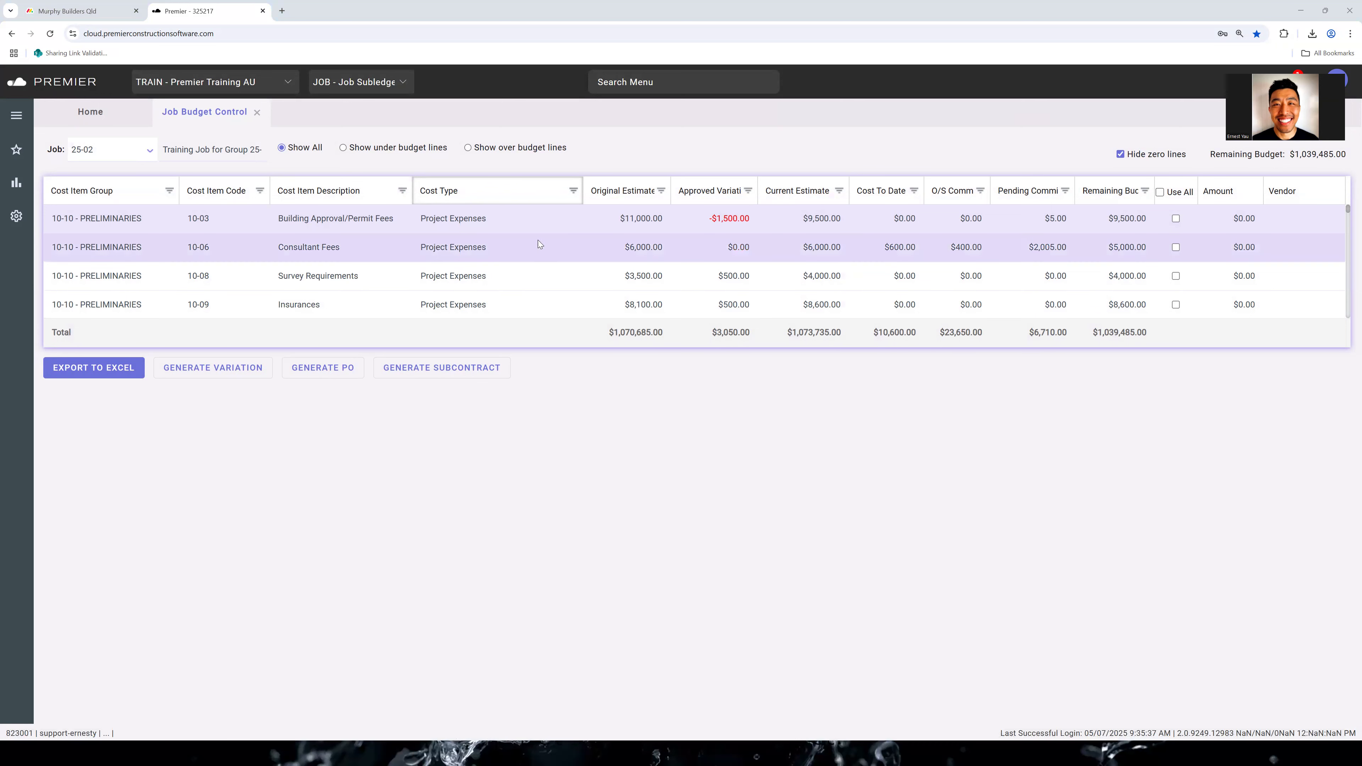
scroll(782, 209, down, 5)
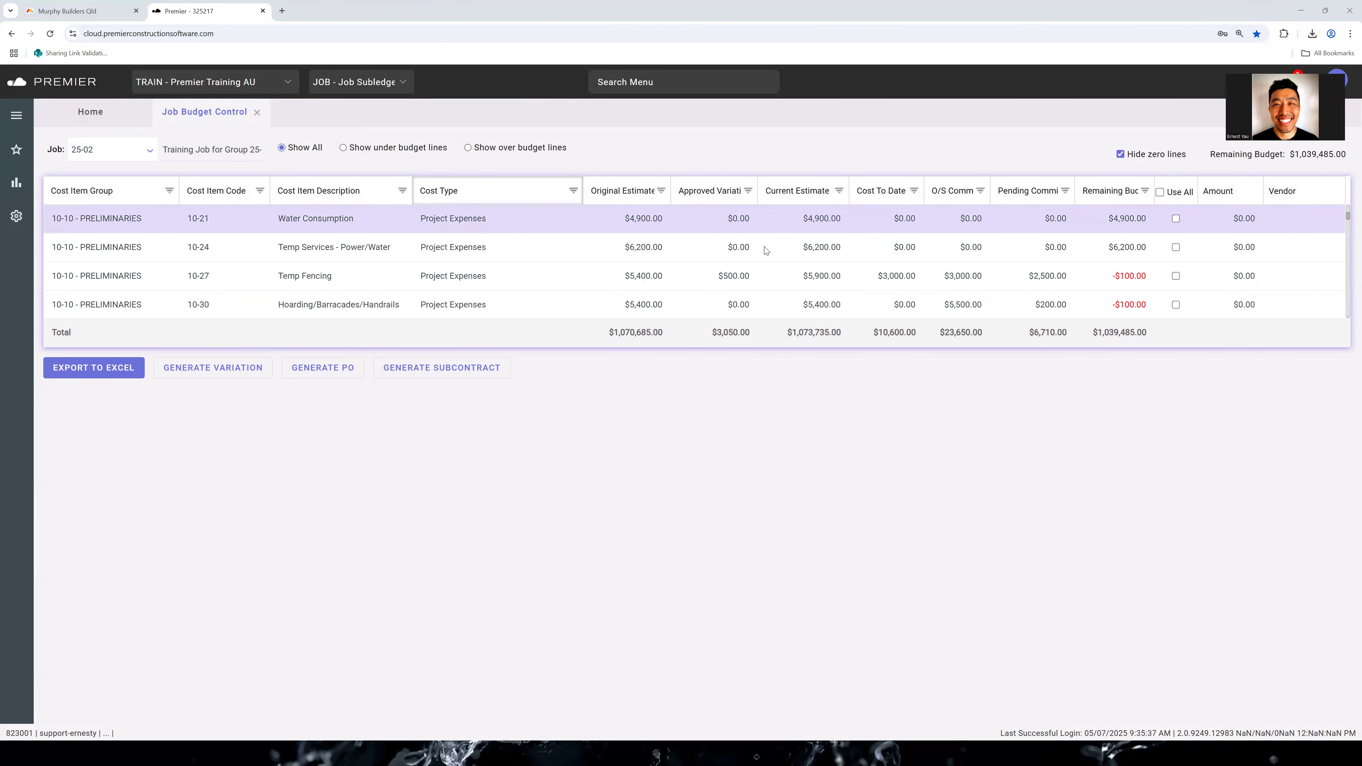
scroll(790, 275, up, 3)
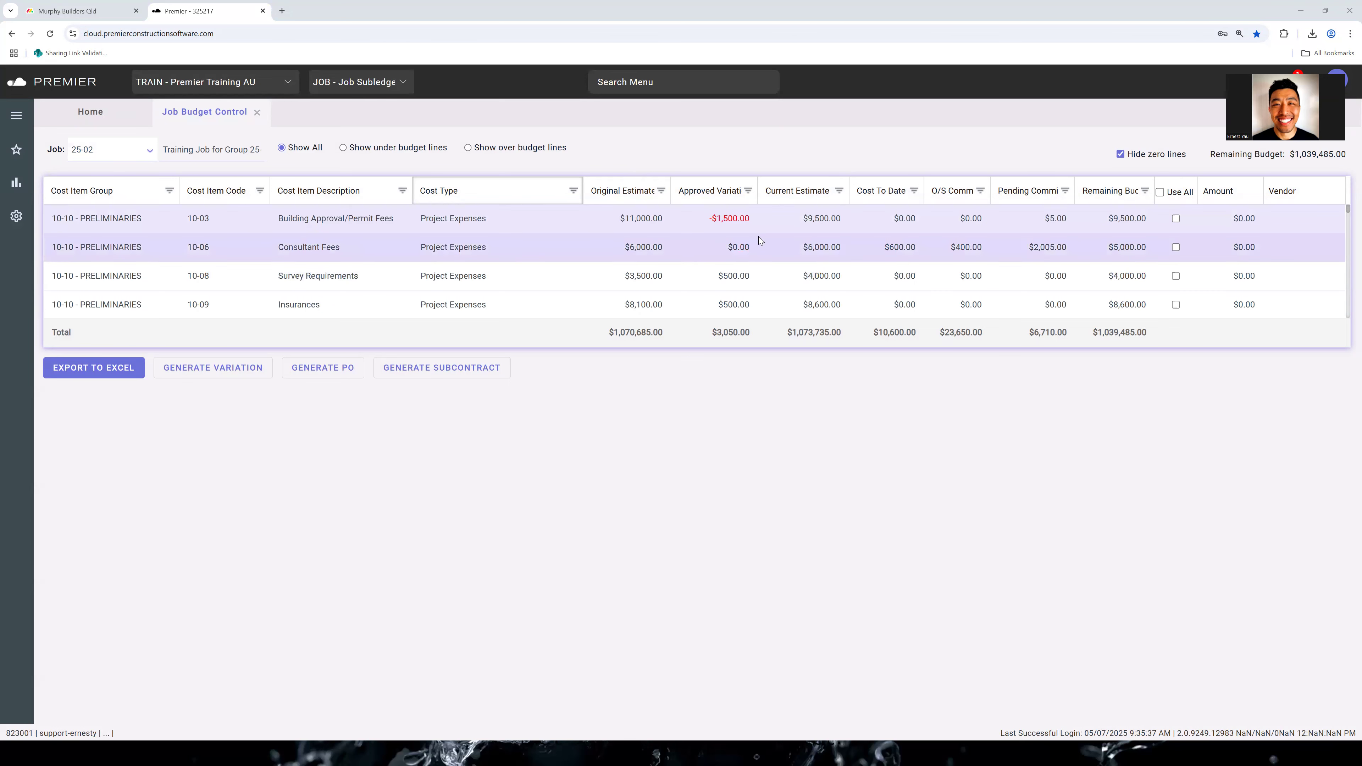
scroll(336, 227, down, 3)
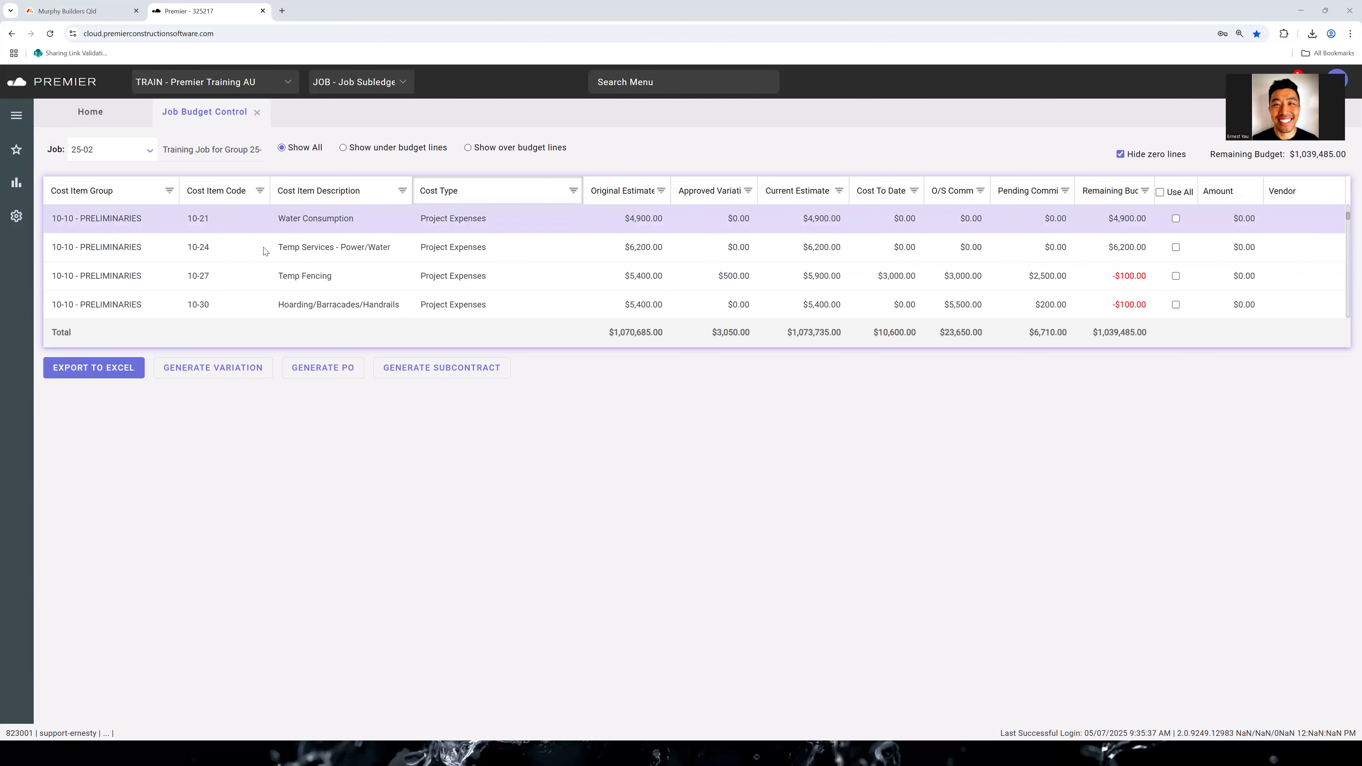
scroll(229, 247, up, 3)
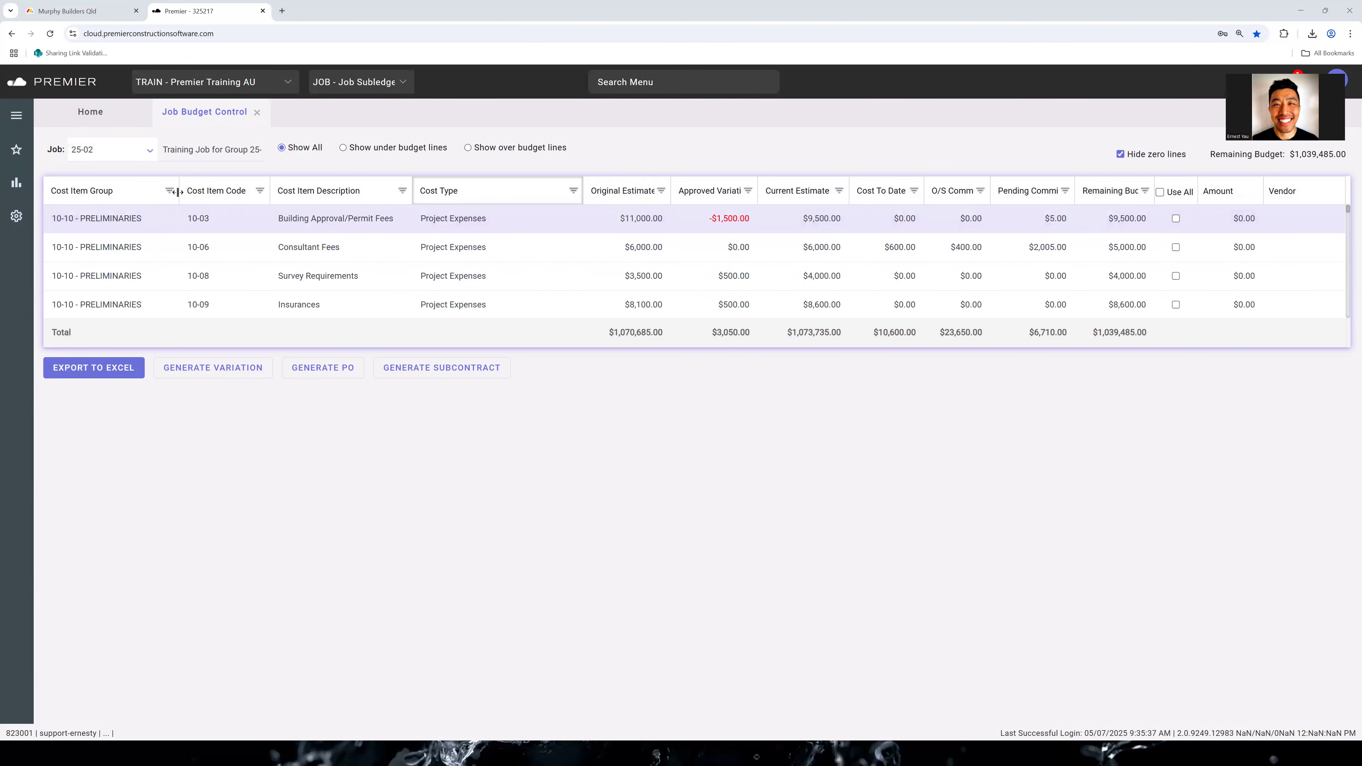
Widen the Original Estimate, Approved Variations and Current Estimate columns to fit their full headings
mouse_move(269, 190)
mouse_down()
mouse_move(287, 191)
mouse_move(270, 191)
mouse_up()
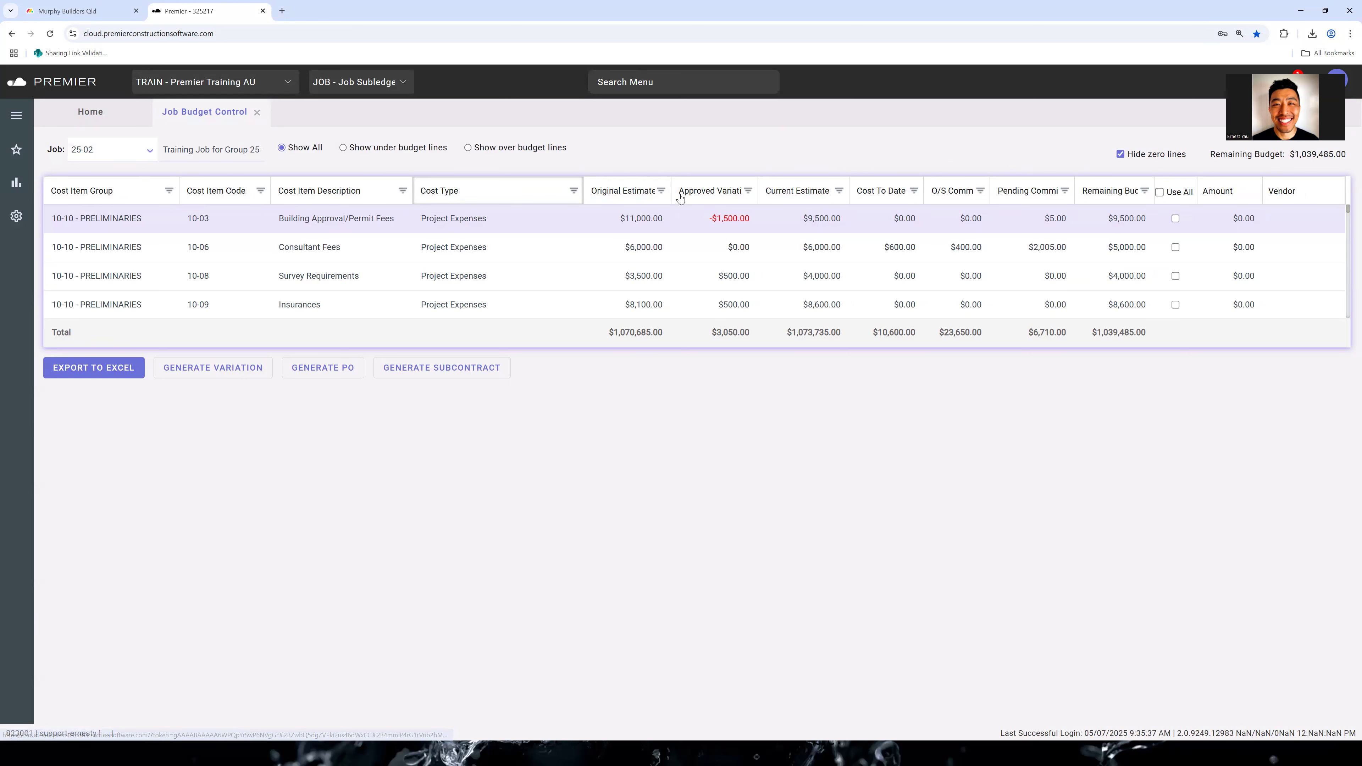
drag(671, 194, 682, 198)
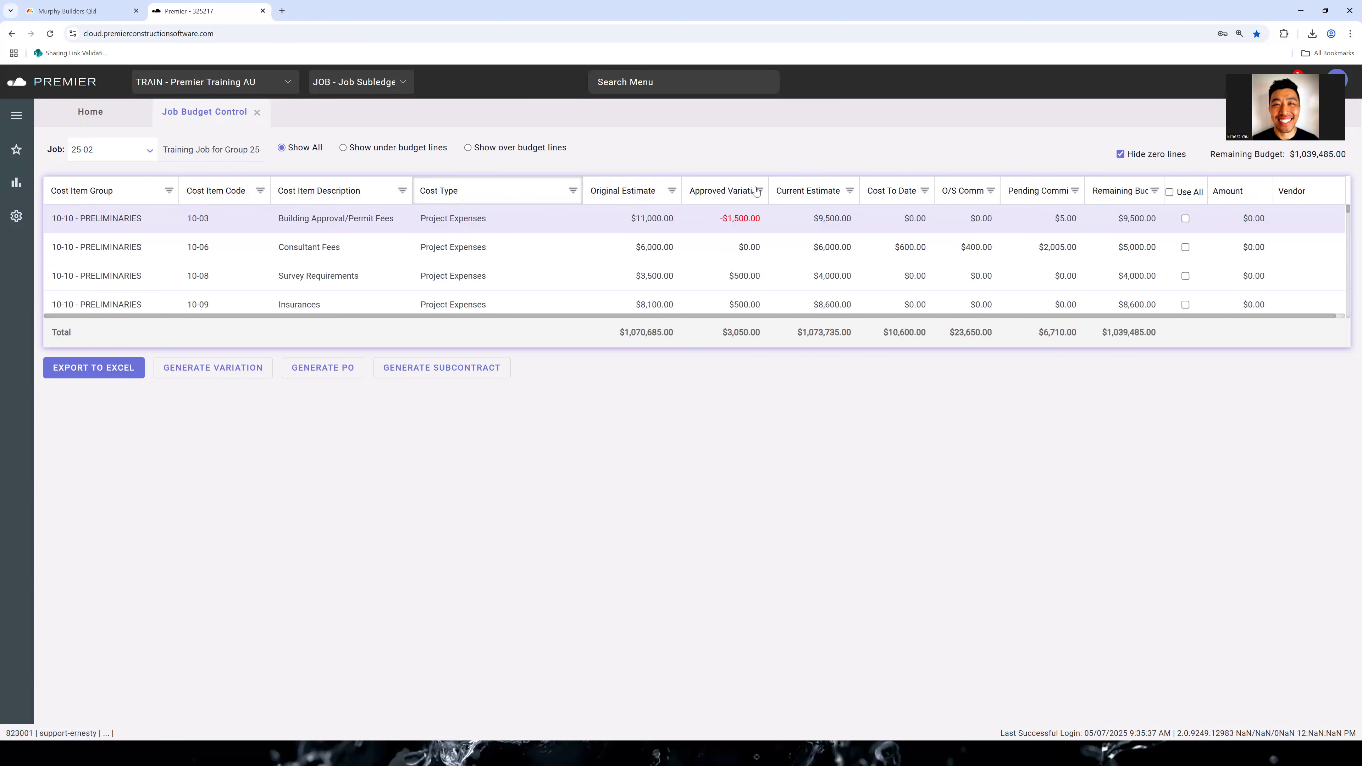
drag(769, 195, 883, 197)
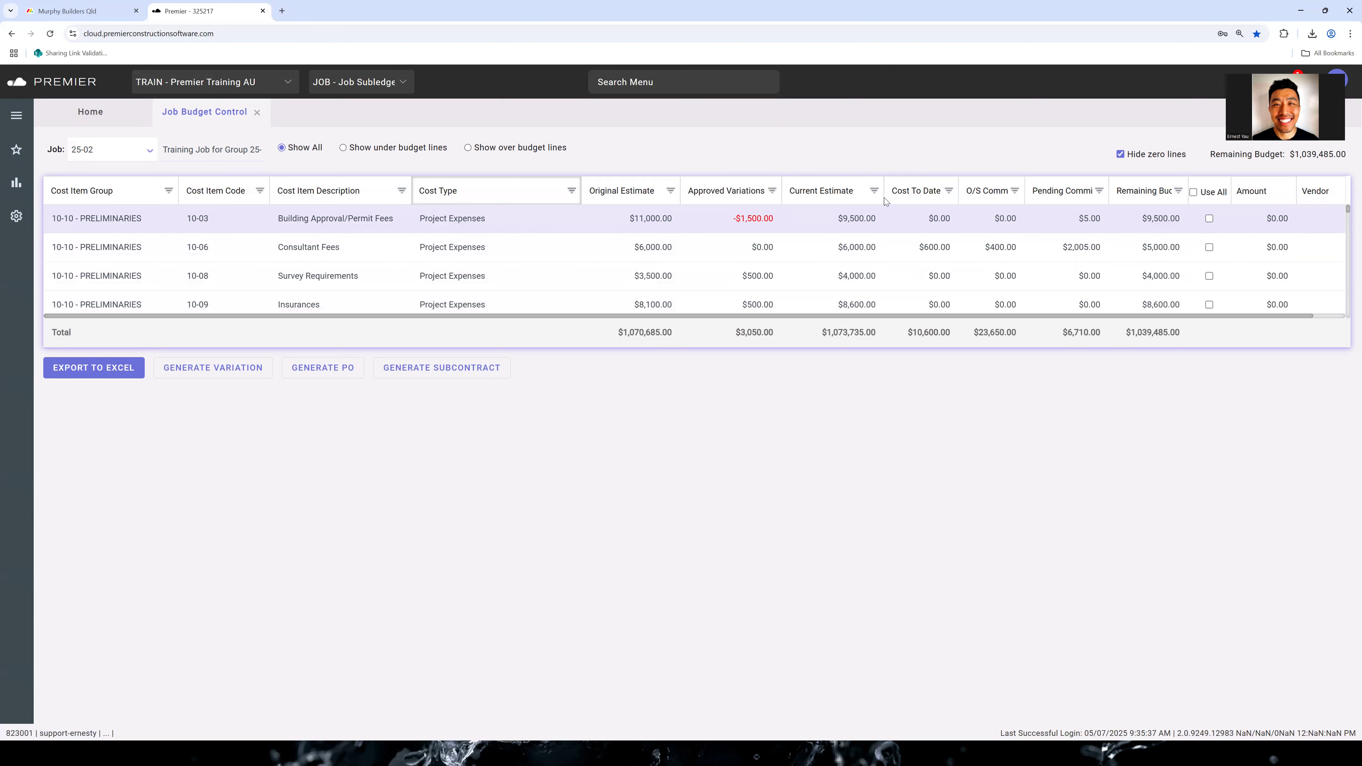
drag(884, 198, 959, 201)
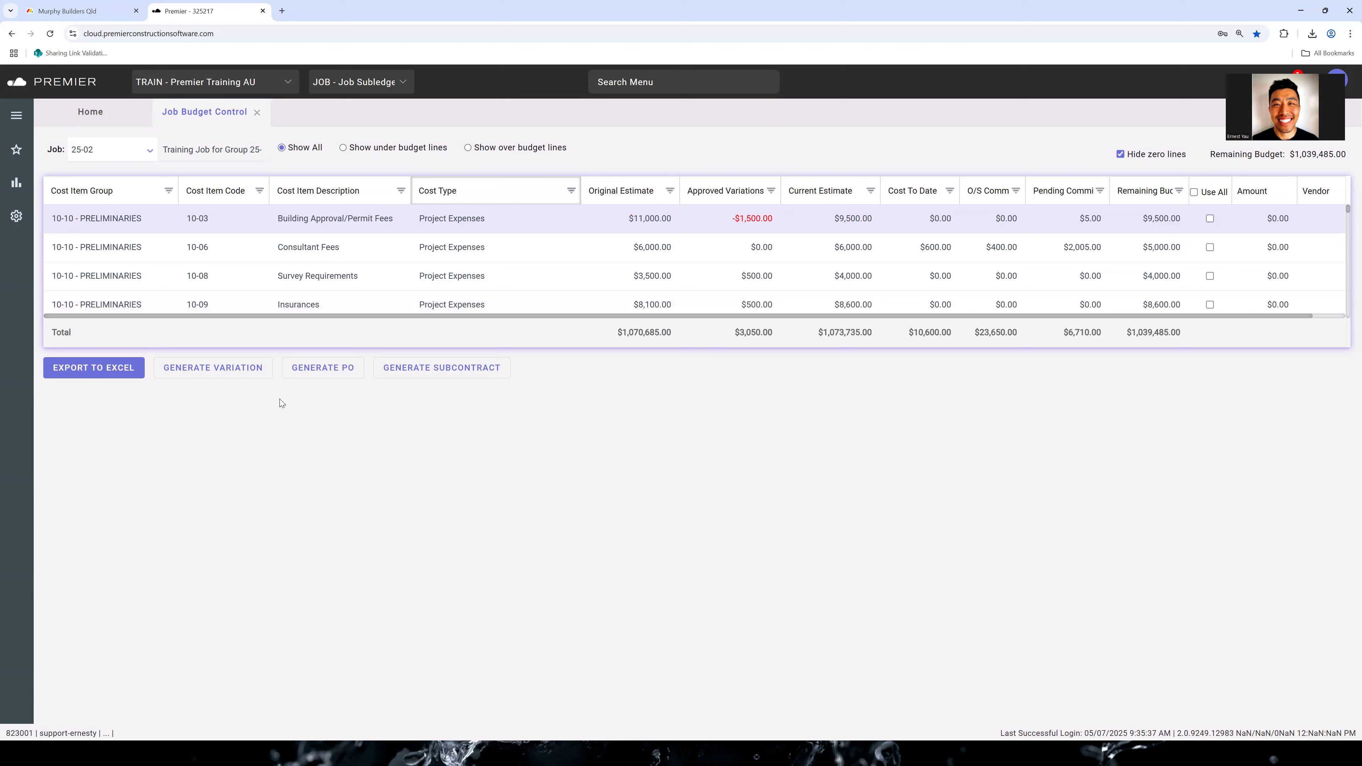
click(329, 364)
Enter an amount of 3000 for the Consultant Fees line and assign ABS Bricklaying as its vendor
drag(1296, 316, 1329, 316)
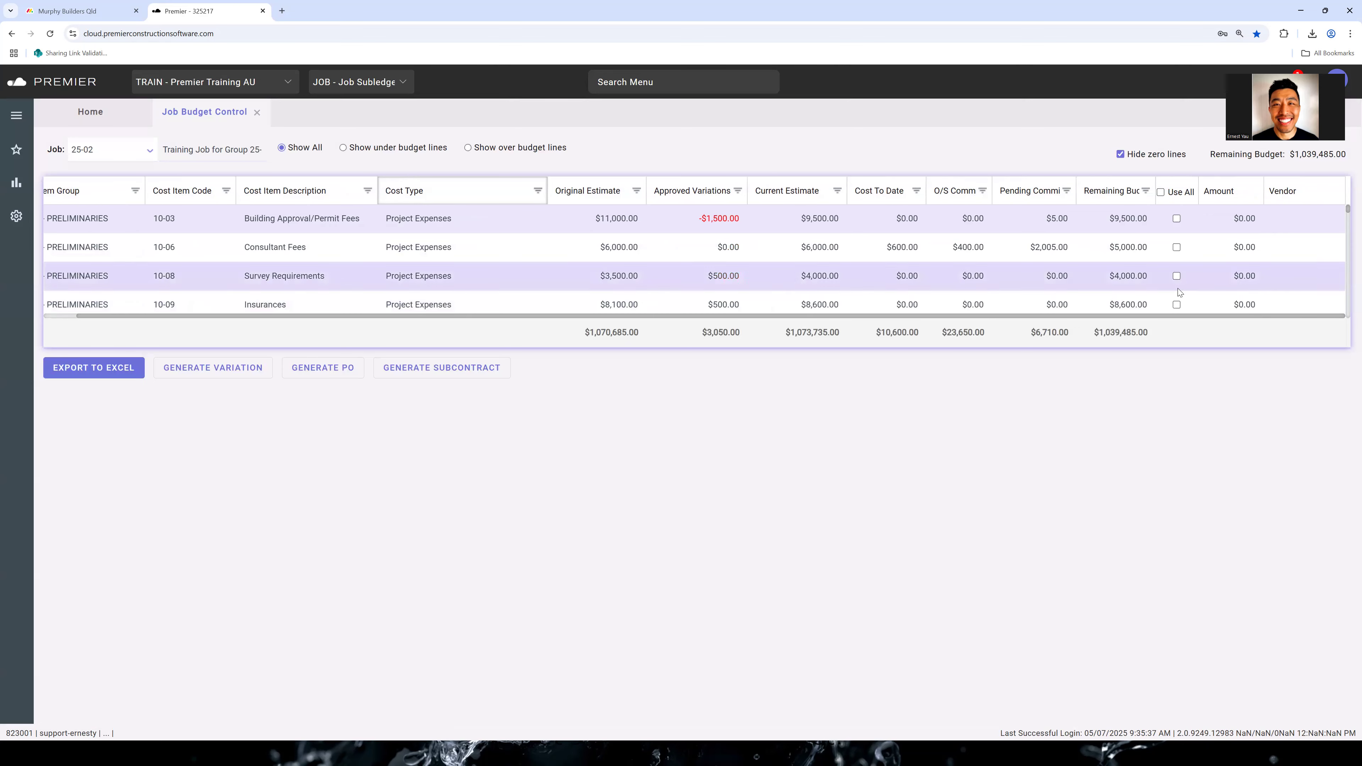
scroll(1070, 267, down, 1)
scroll(1070, 271, up, 1)
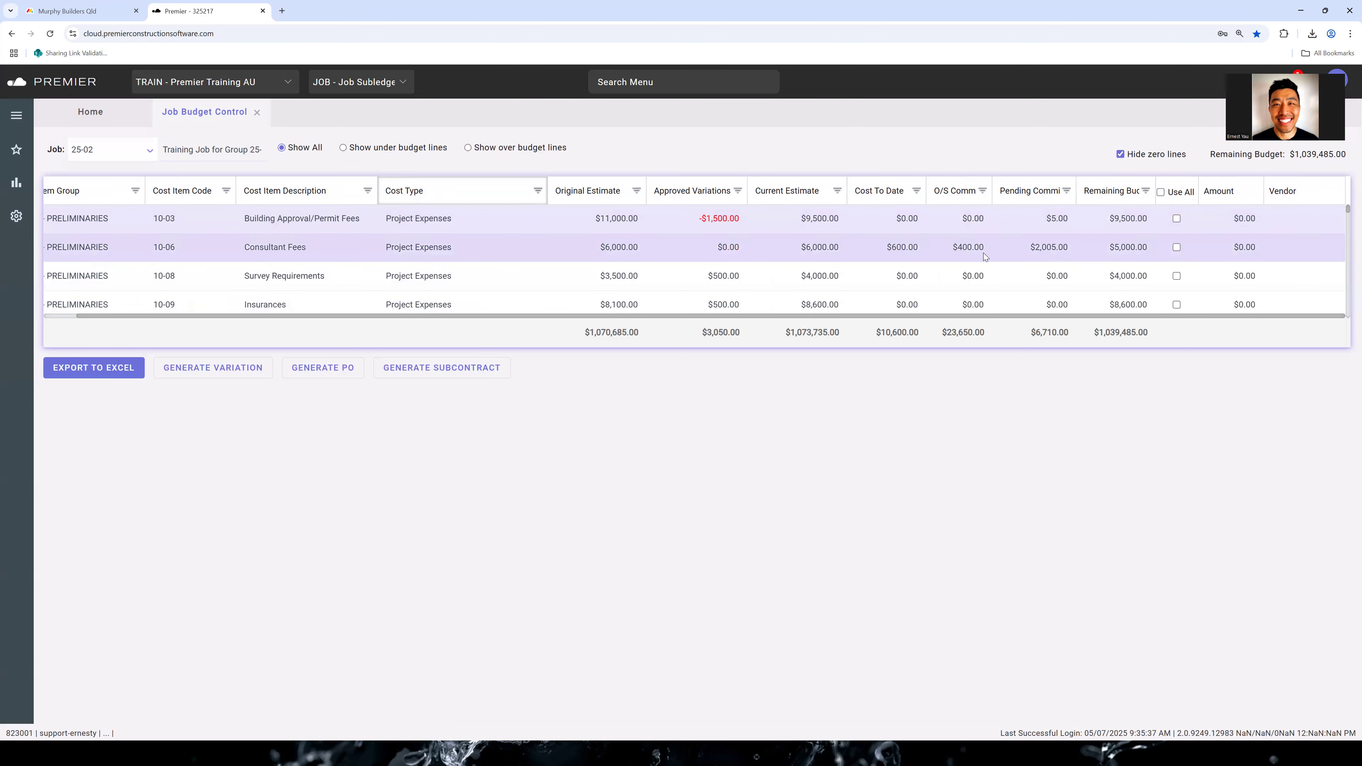
click(1234, 246)
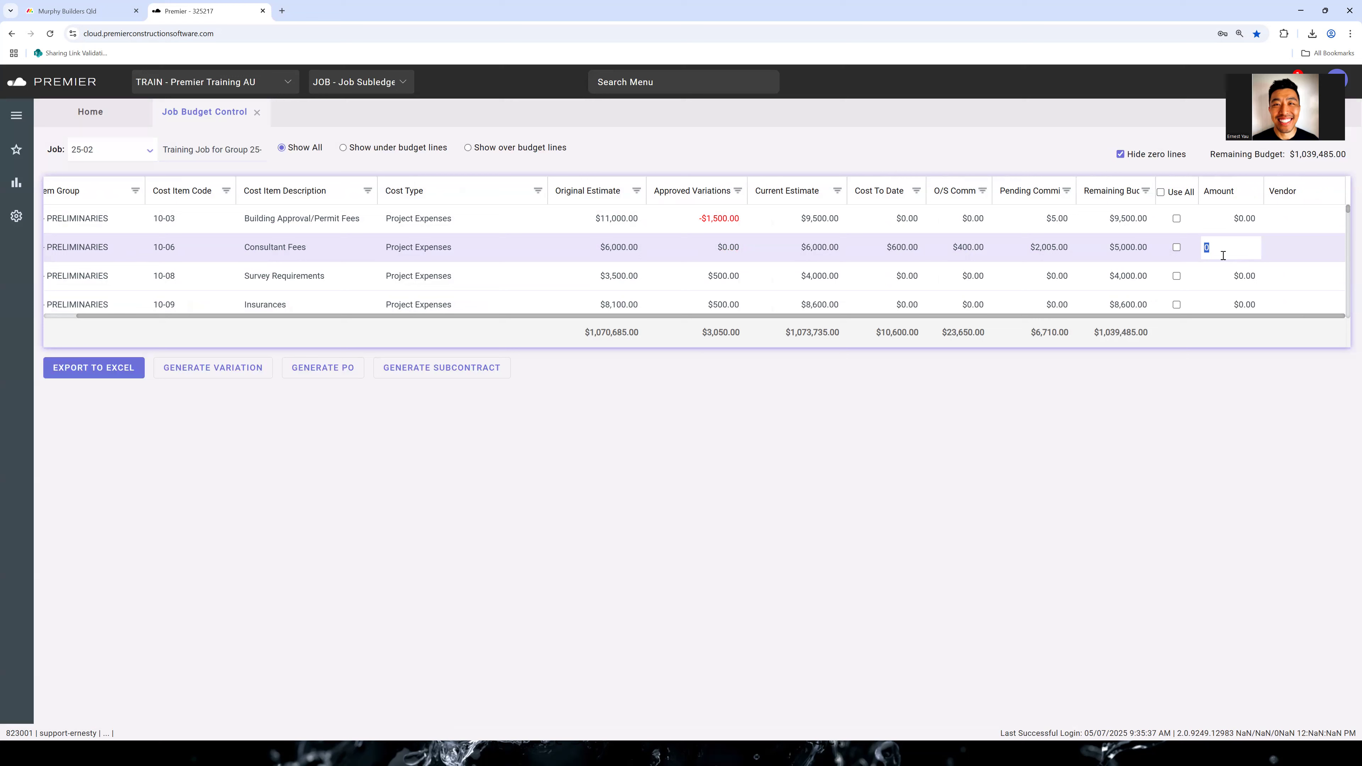
text(3000)
key(Tab)
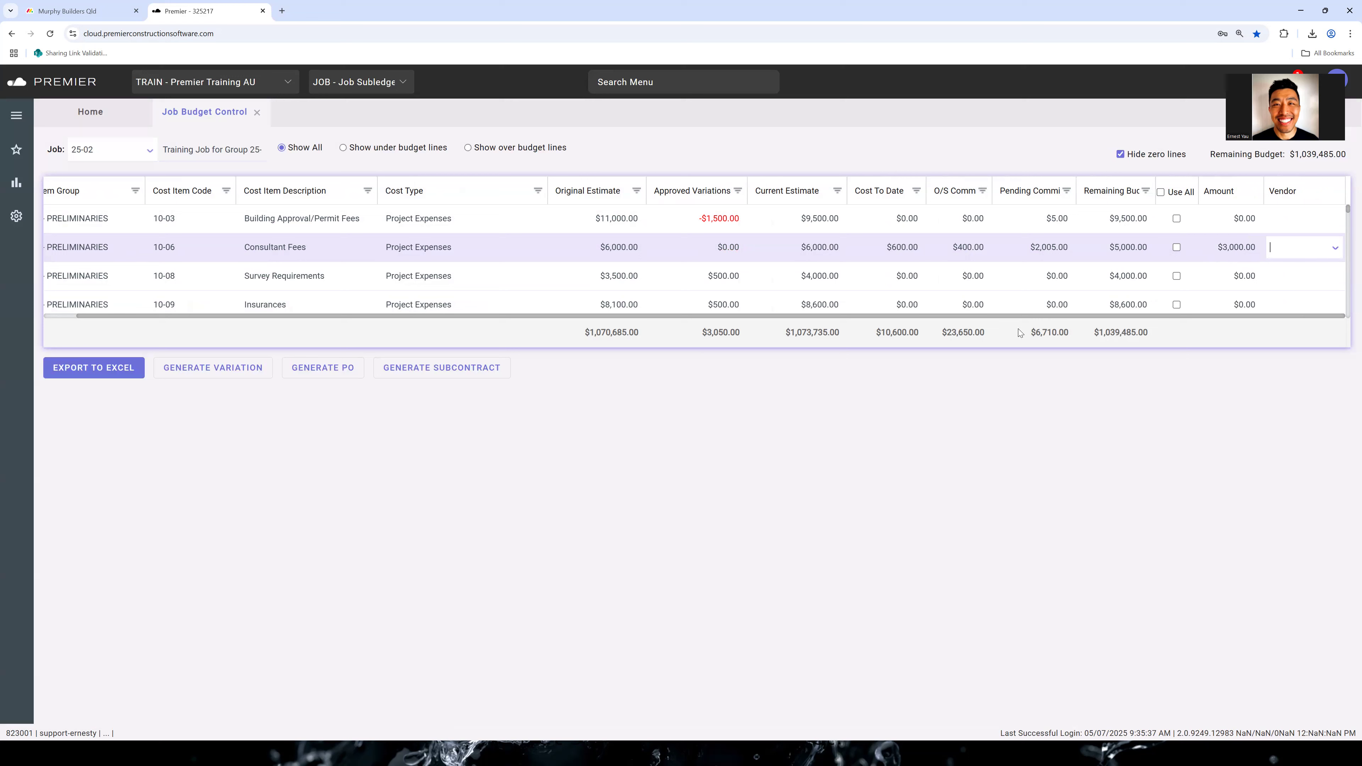
click(1336, 248)
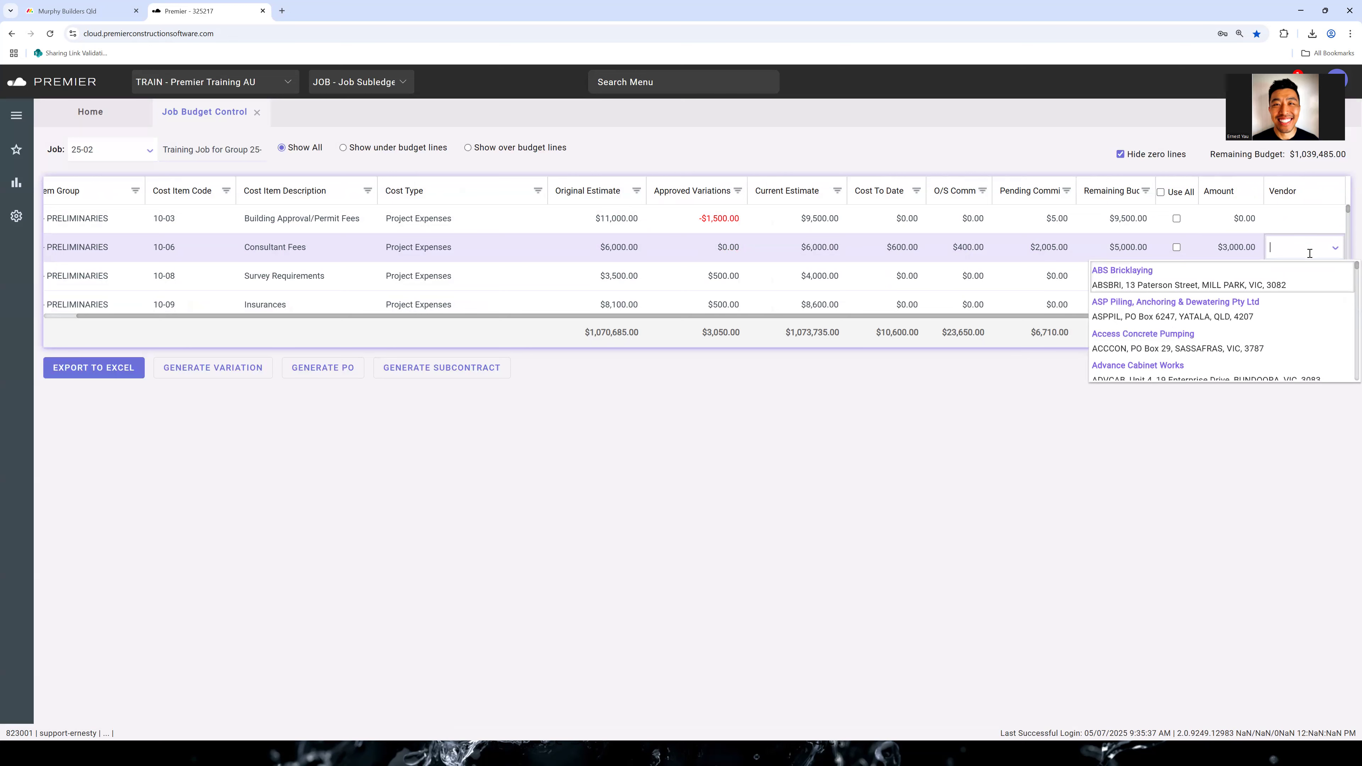
click(1277, 281)
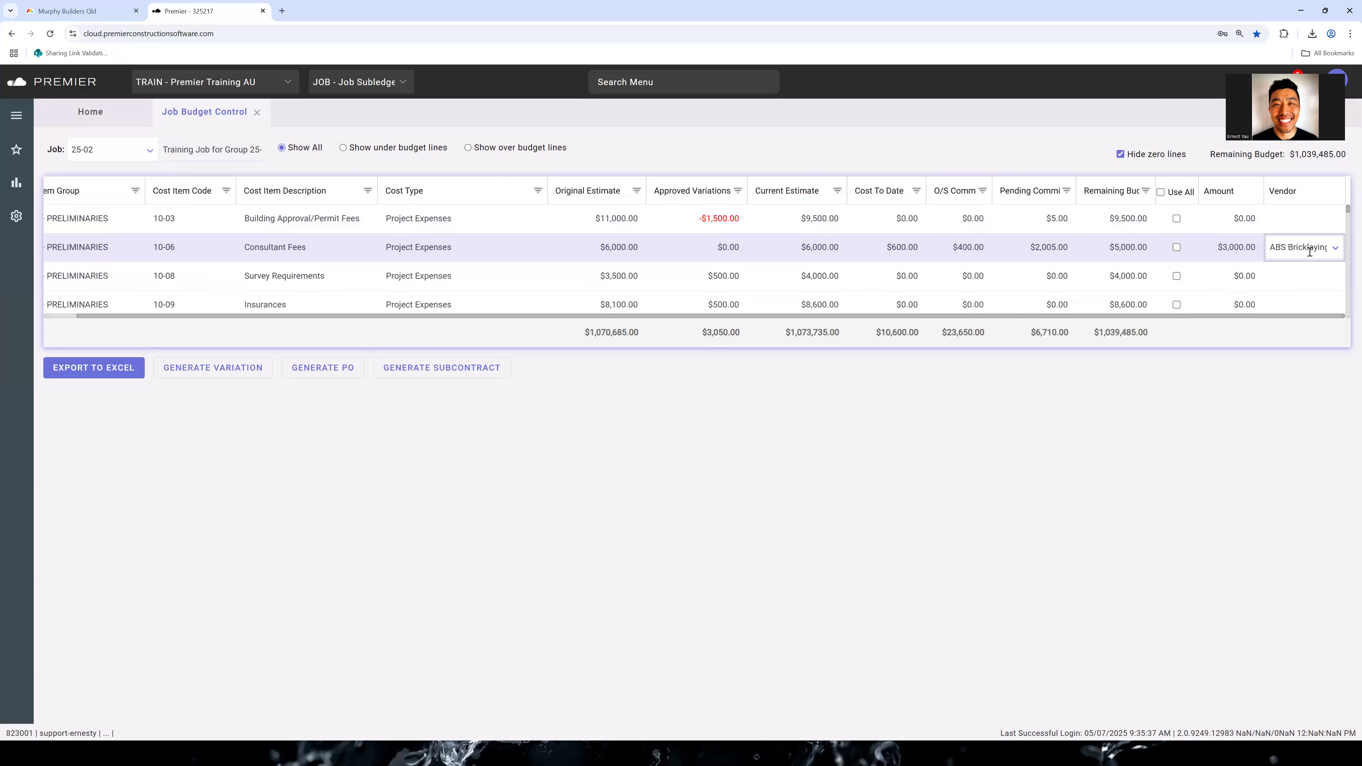
click(466, 371)
Enter an amount of 2000 for the Survey Requirements line and assign ABS Bricklaying as its vendor
click(1226, 278)
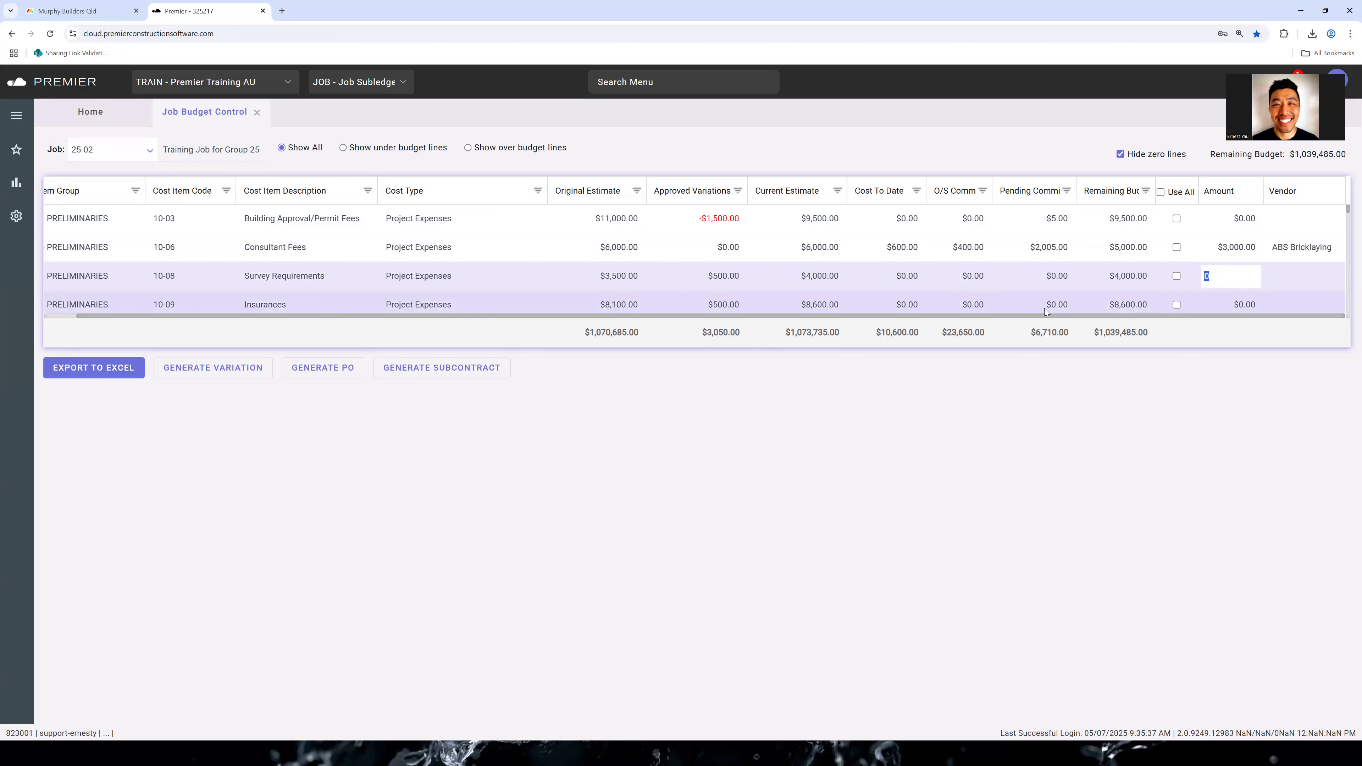
text(2000)
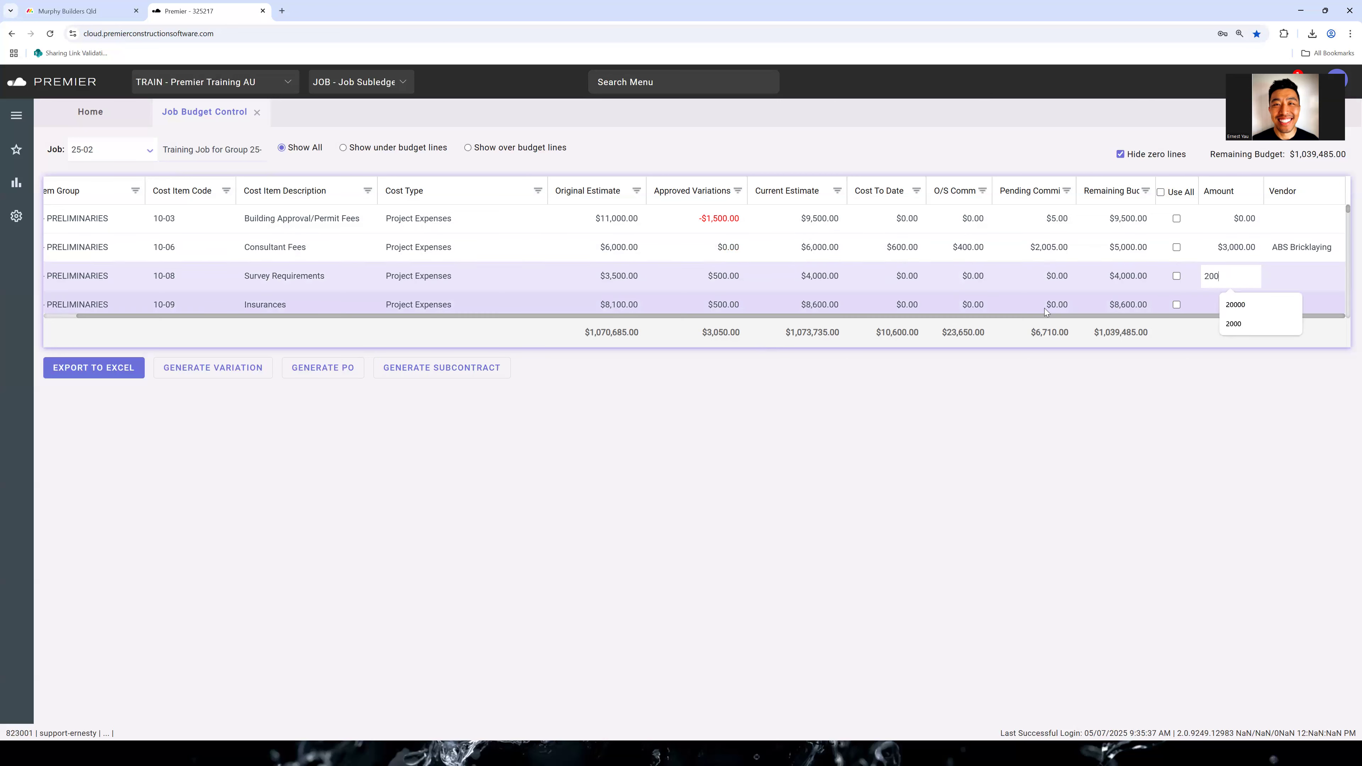
key(Tab)
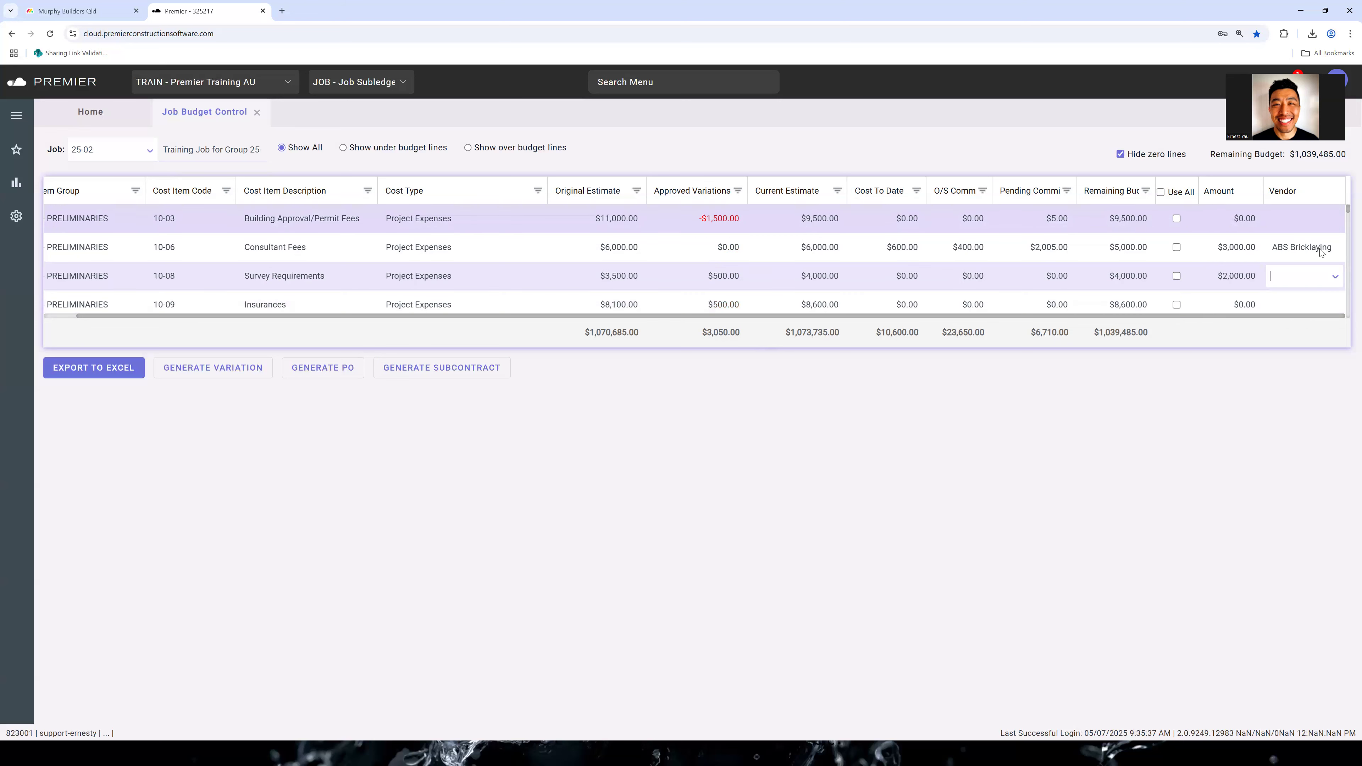
click(1335, 277)
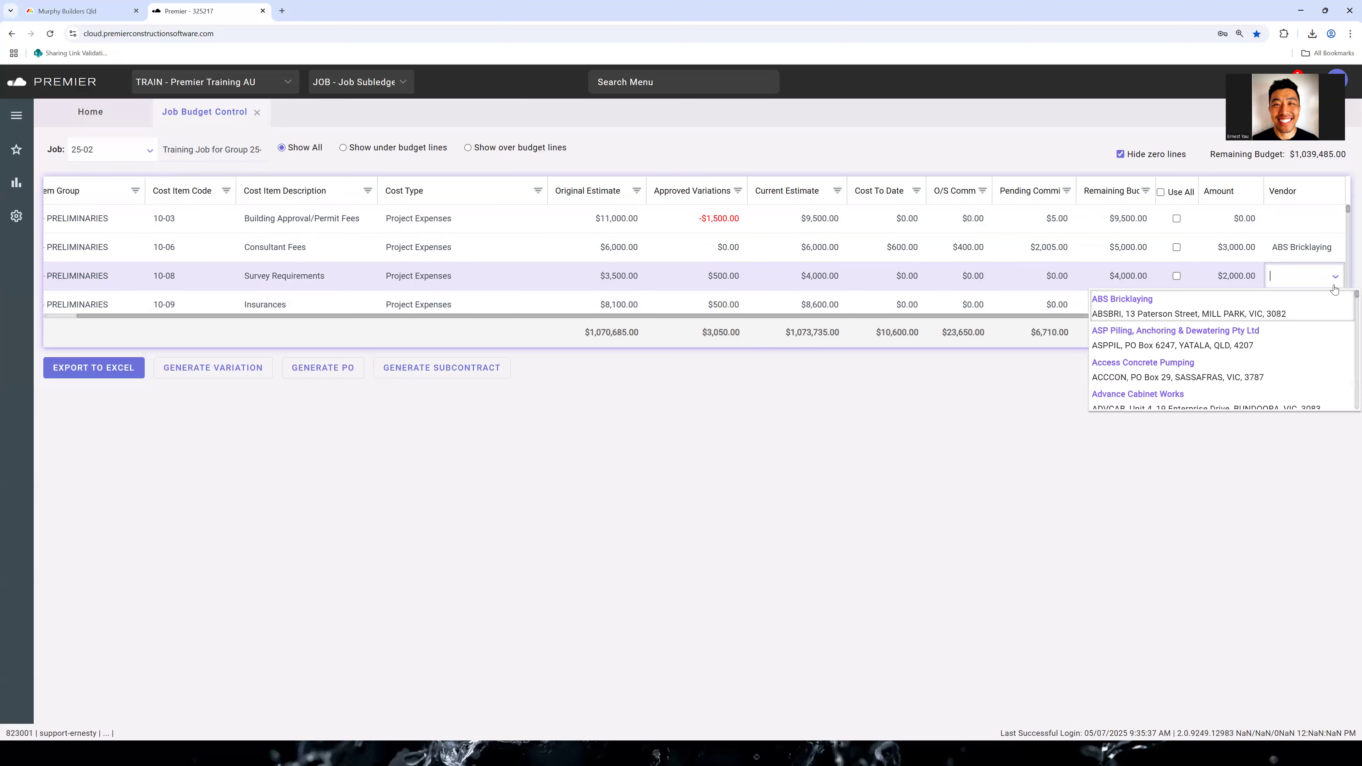
click(1319, 307)
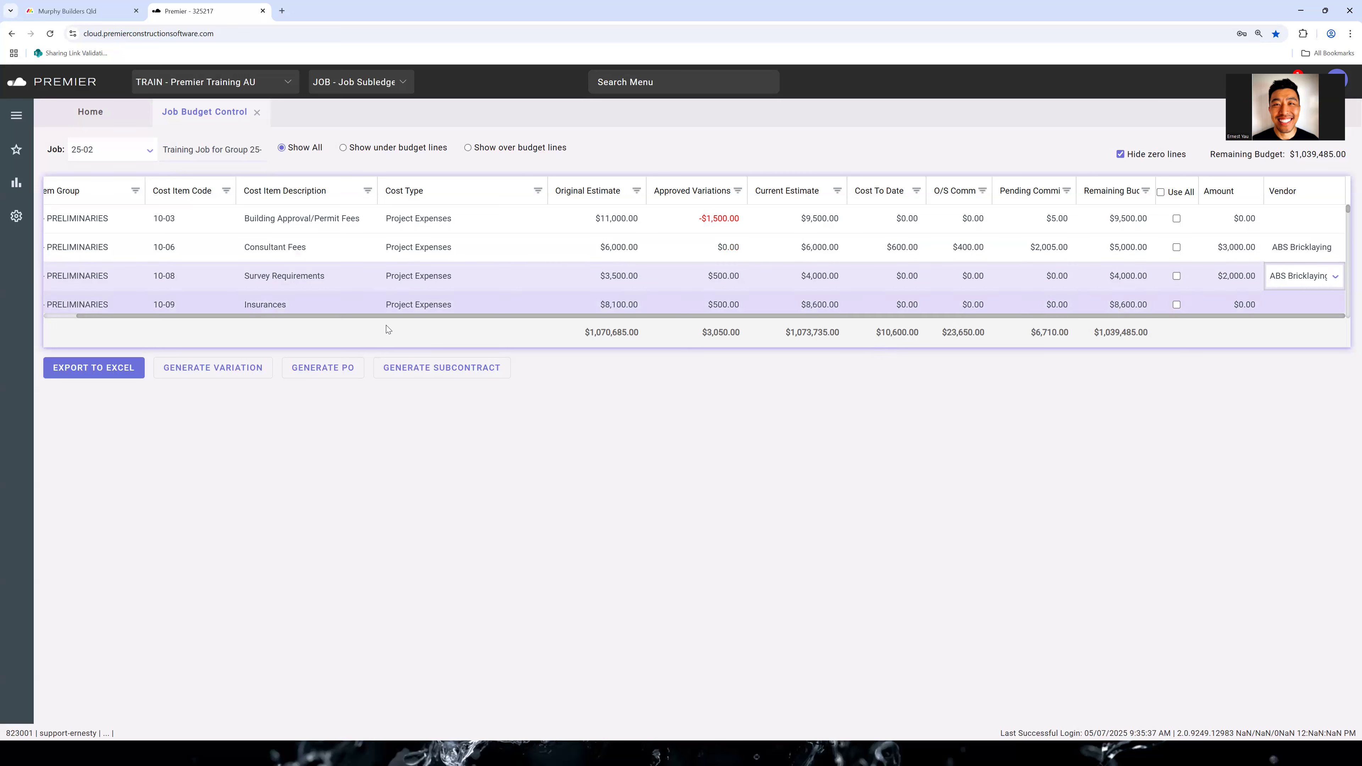
Generate a subcontract from the entered budget lines and check its job, vendor and original contract amount
click(469, 369)
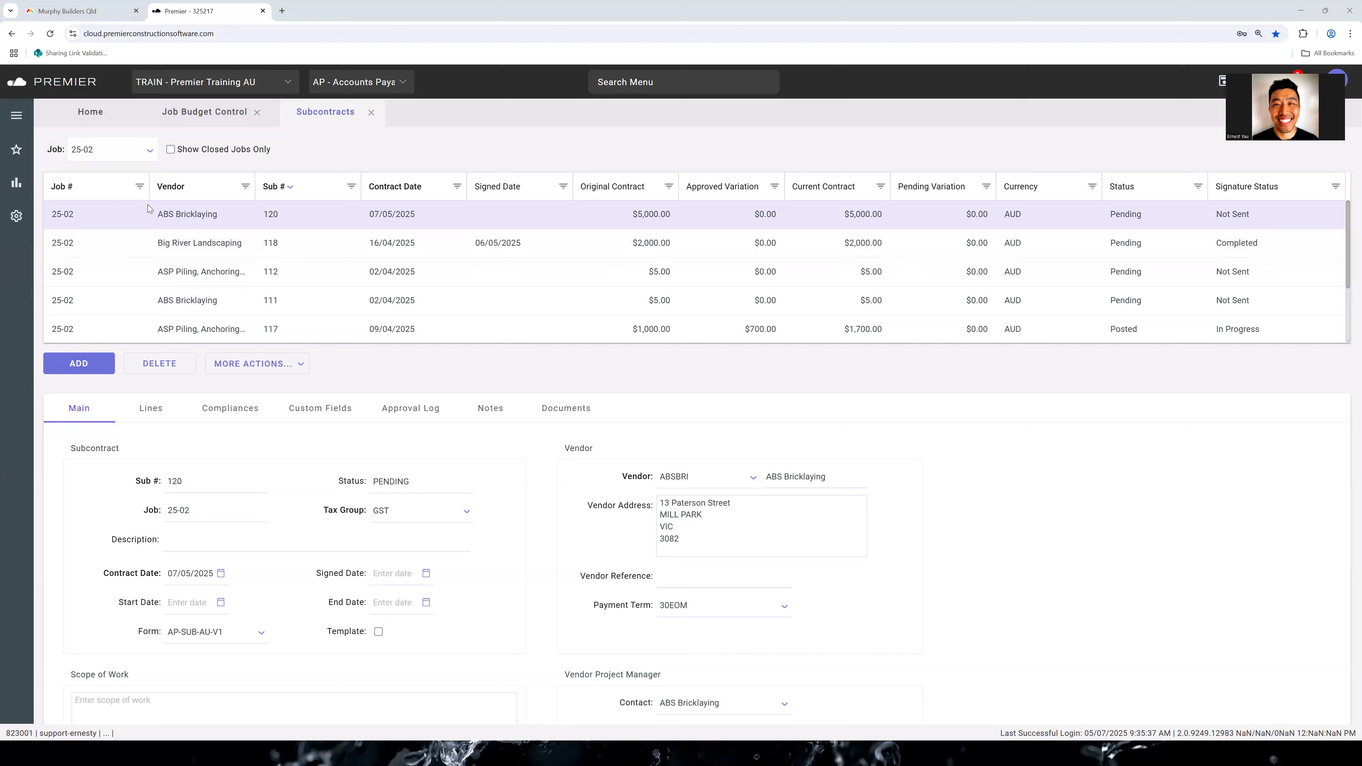
click(77, 217)
click(214, 220)
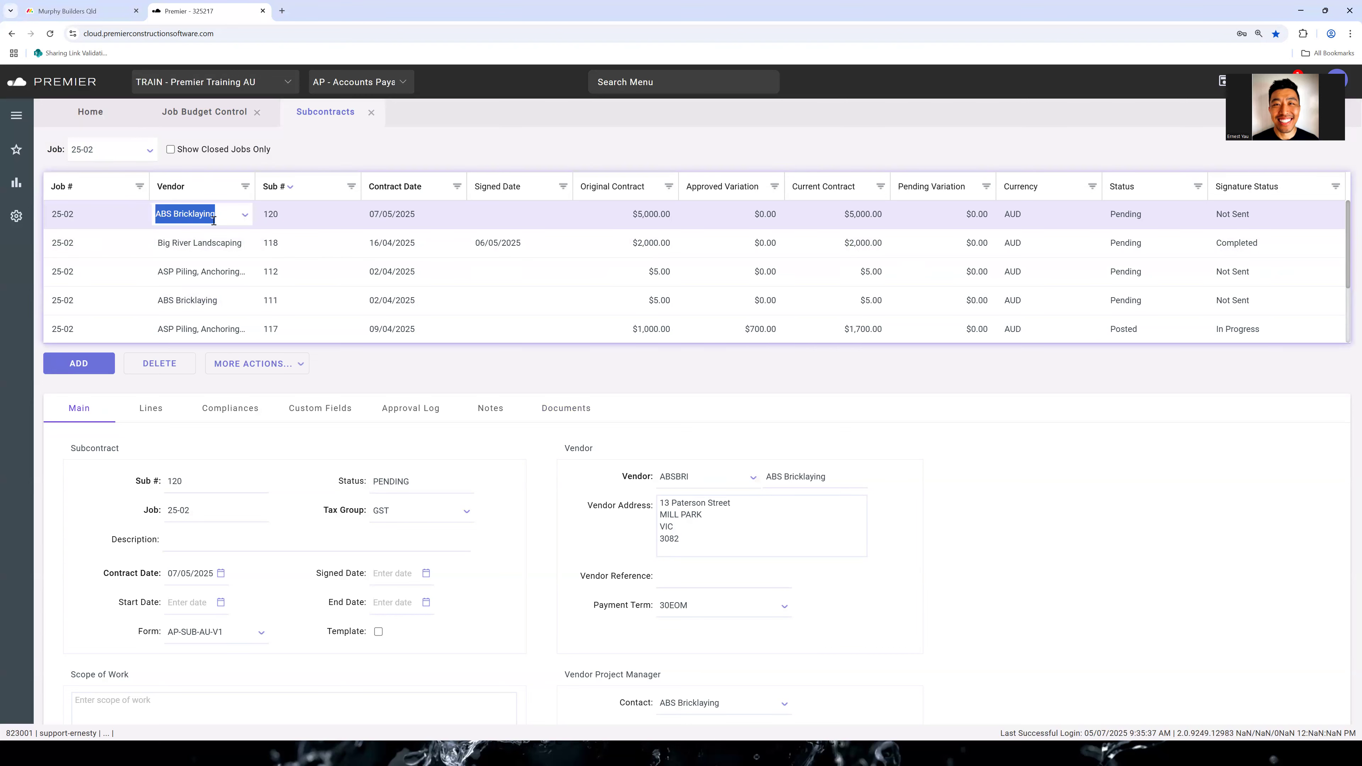
click(637, 216)
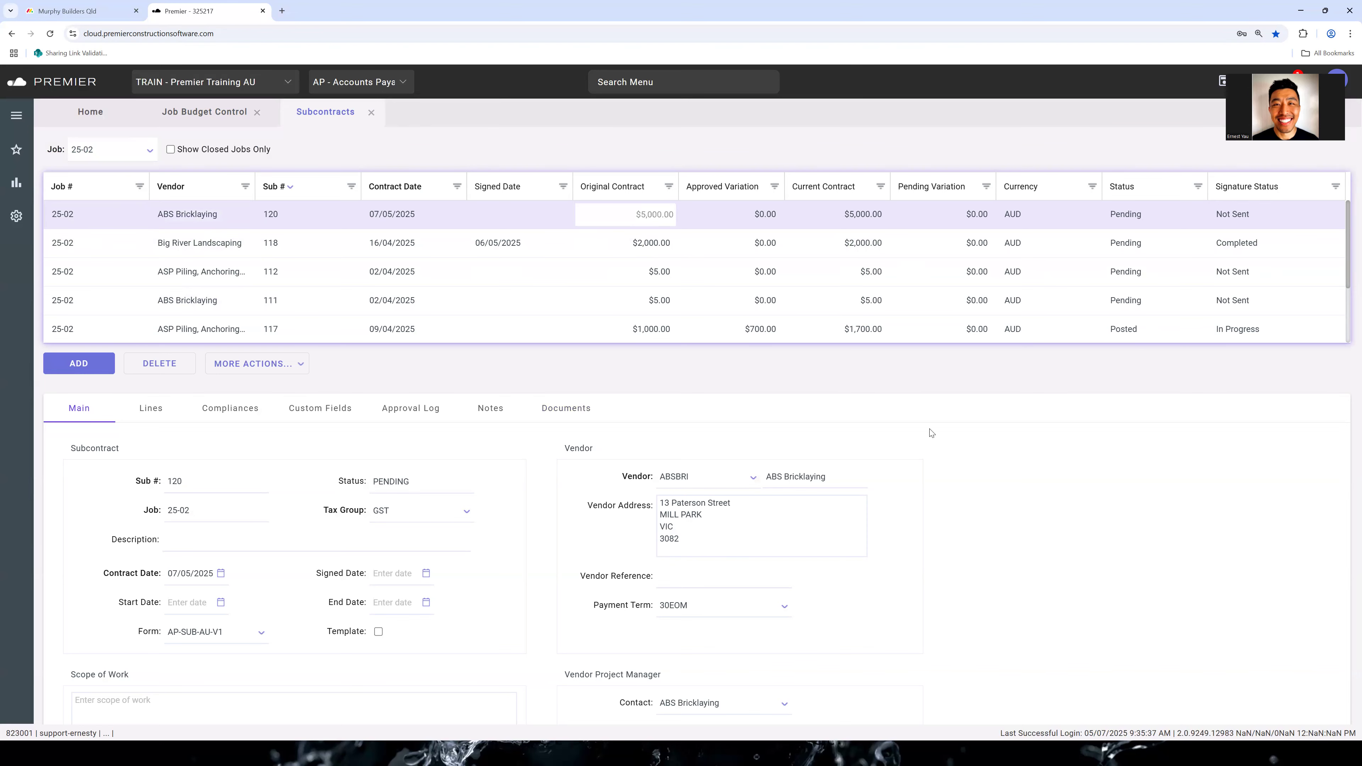
Review the new subcontract's lines and check the cost distribution of the Consultant Fees line
scroll(932, 433, down, 2)
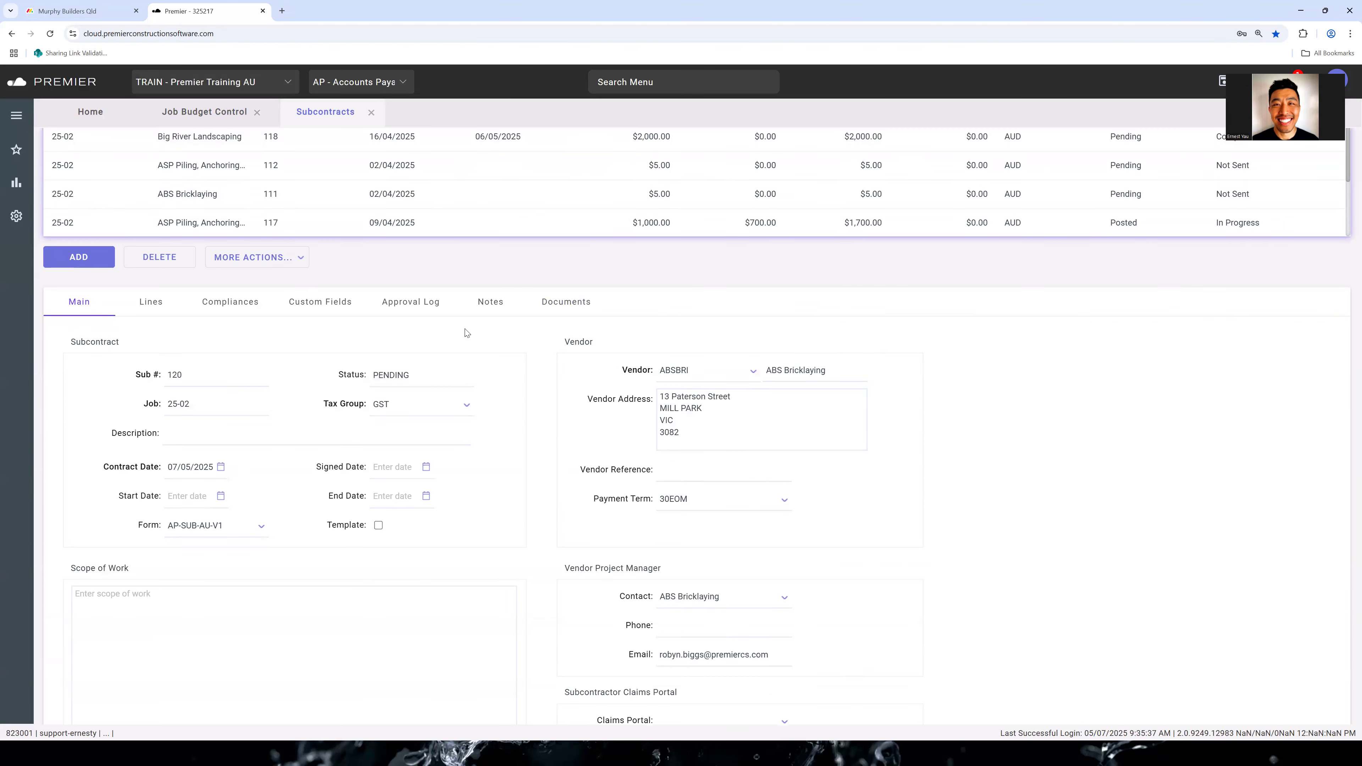
click(161, 304)
scroll(221, 369, up, 2)
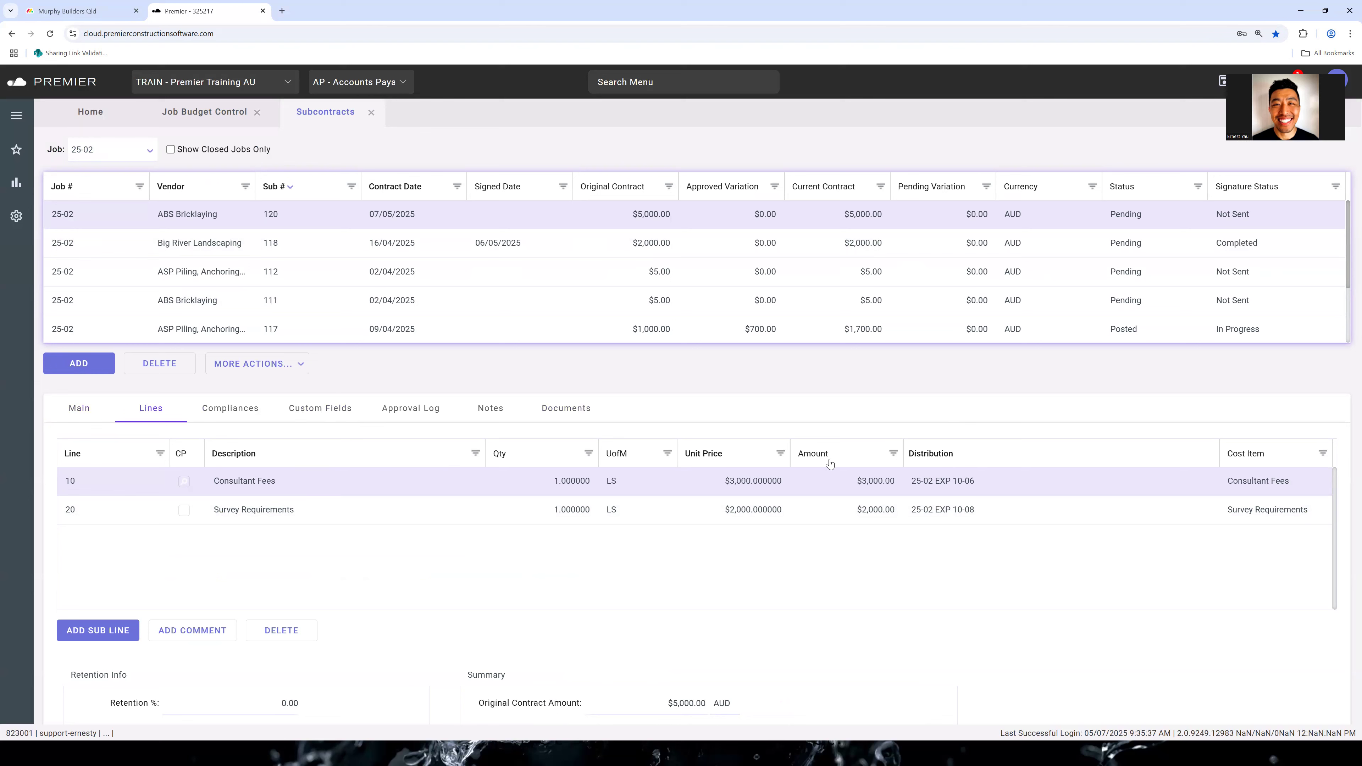
click(968, 485)
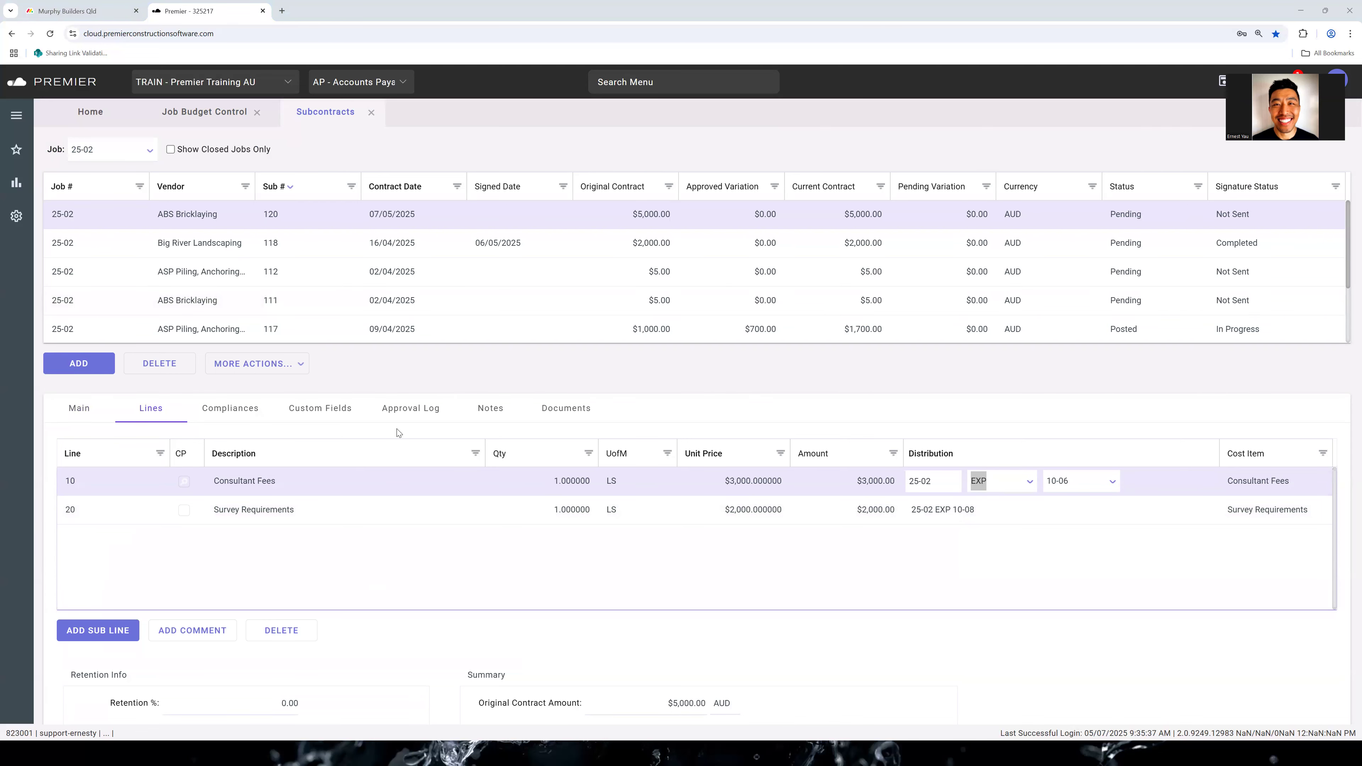
Review the ABS Bricklaying subcontract's main details, including its form, dates, scope of work, vendor address and payment term
click(93, 408)
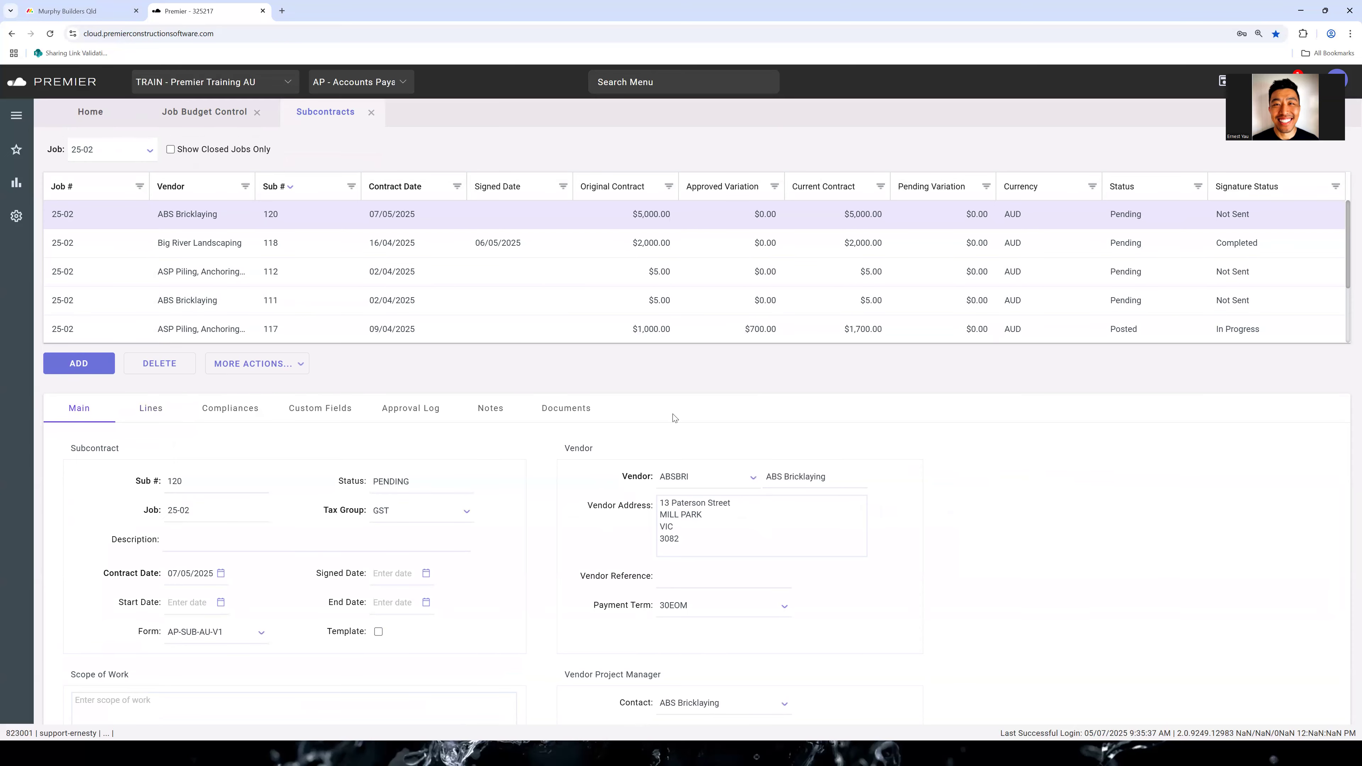
scroll(730, 402, down, 2)
scroll(730, 402, down, 1)
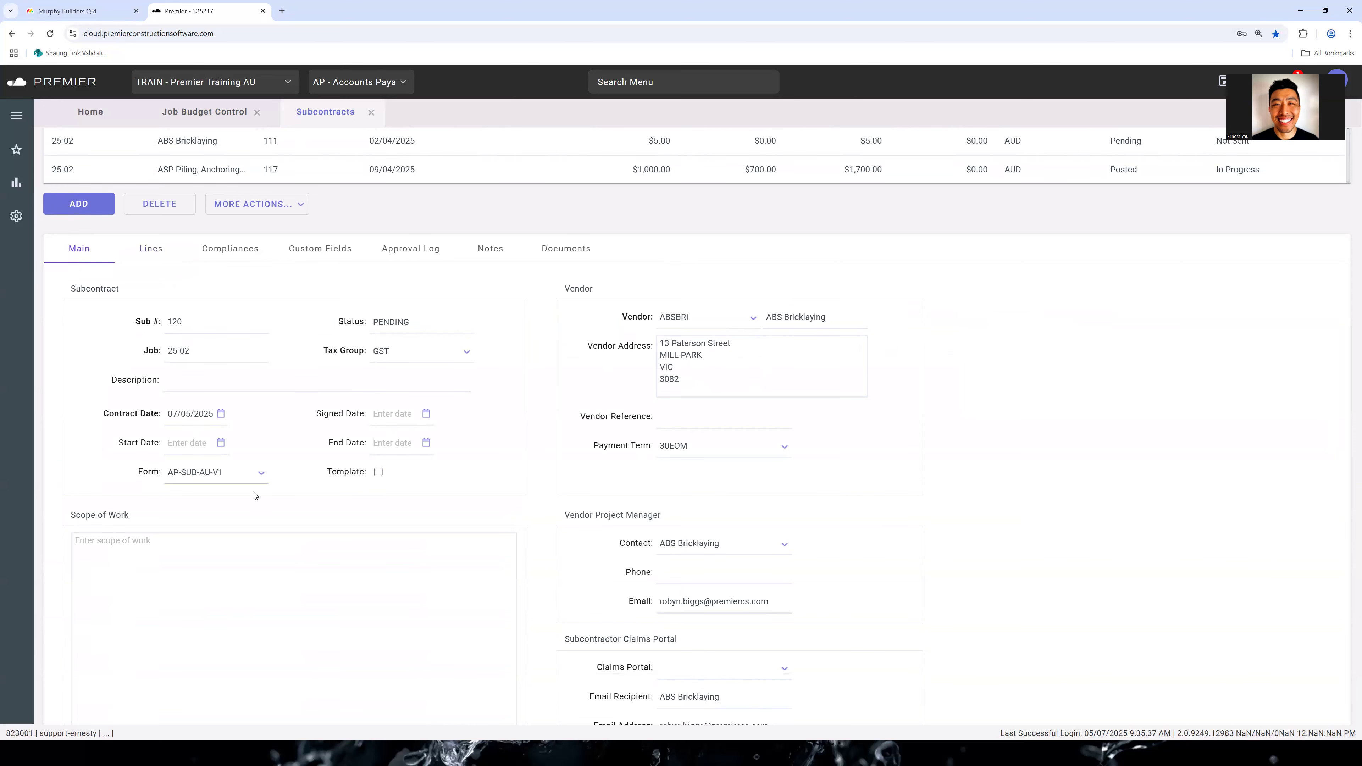
scroll(845, 478, down, 2)
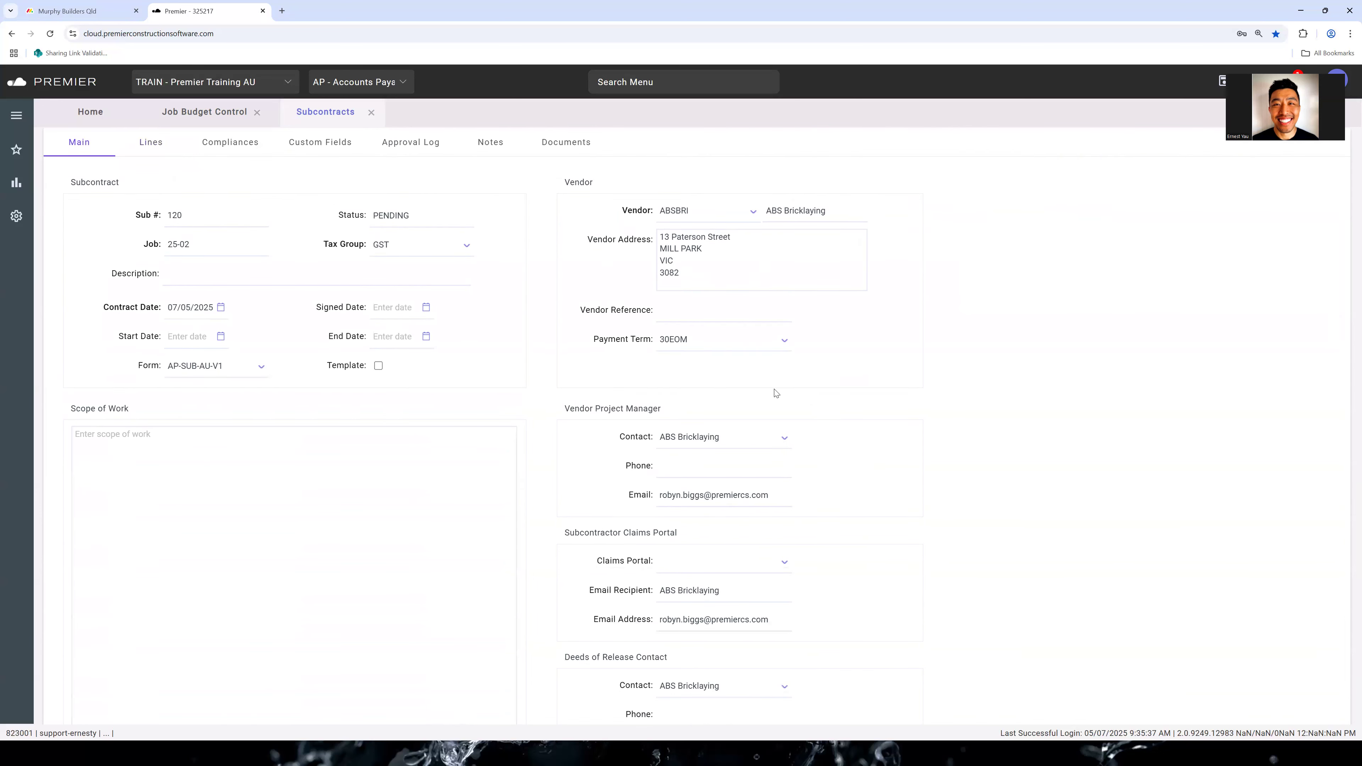
scroll(776, 397, up, 2)
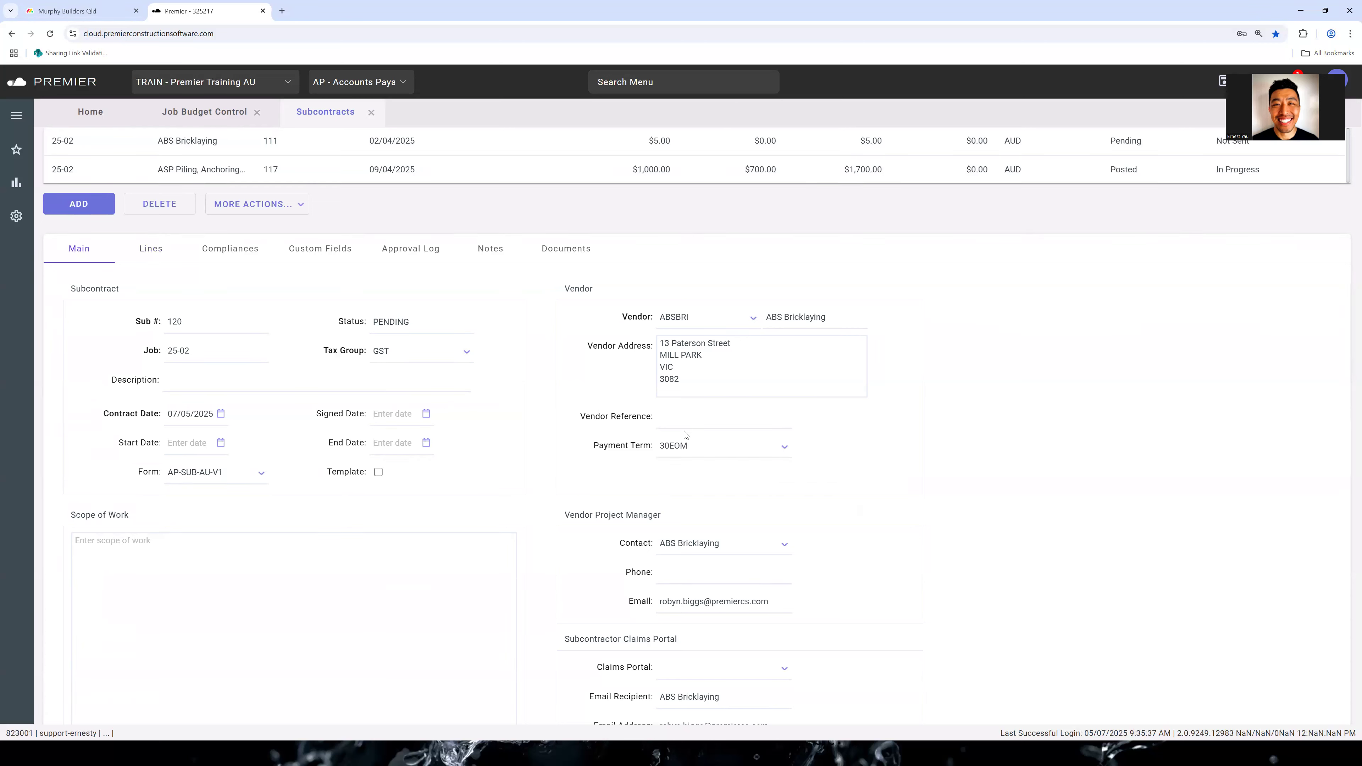
scroll(686, 433, down, 1)
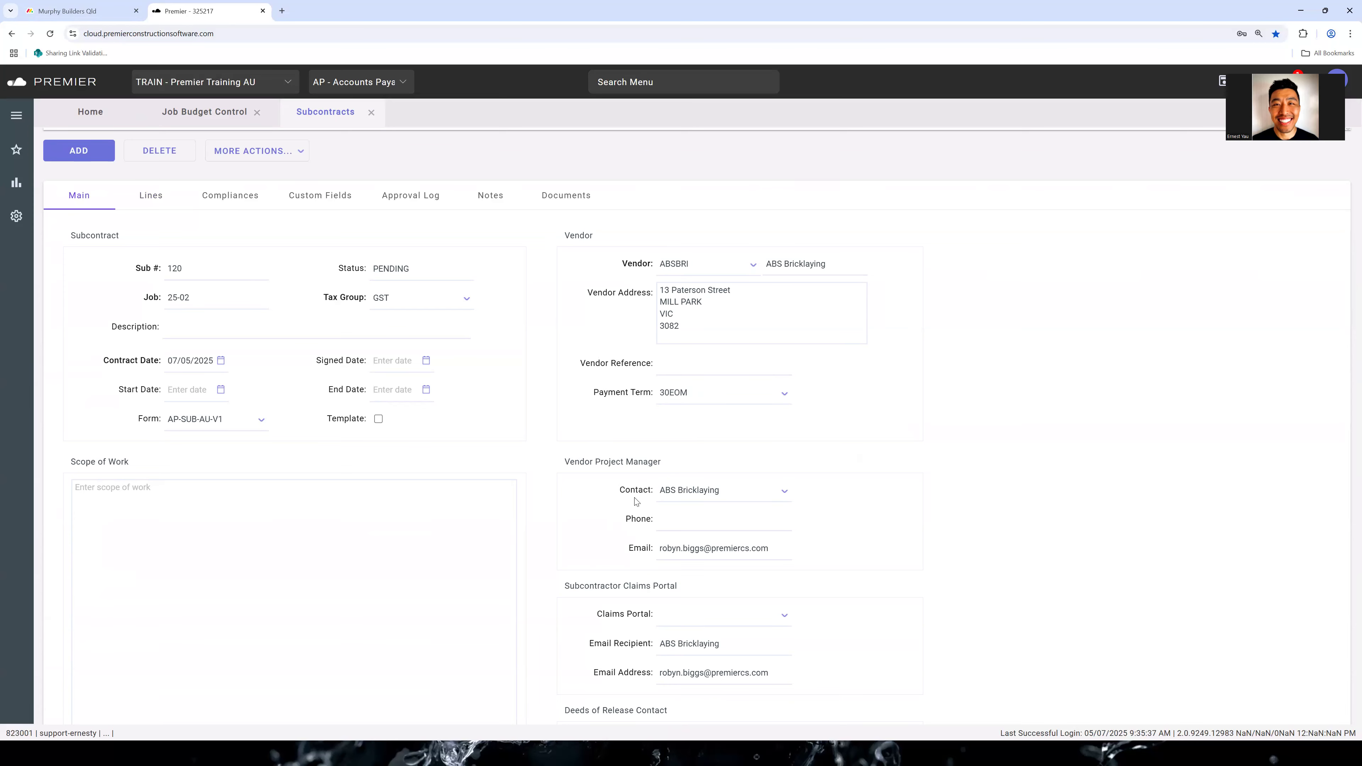
Check the contacts available for the vendor project manager and the email recipient details of the subcontractor claims portal
scroll(637, 502, up, 2)
click(785, 599)
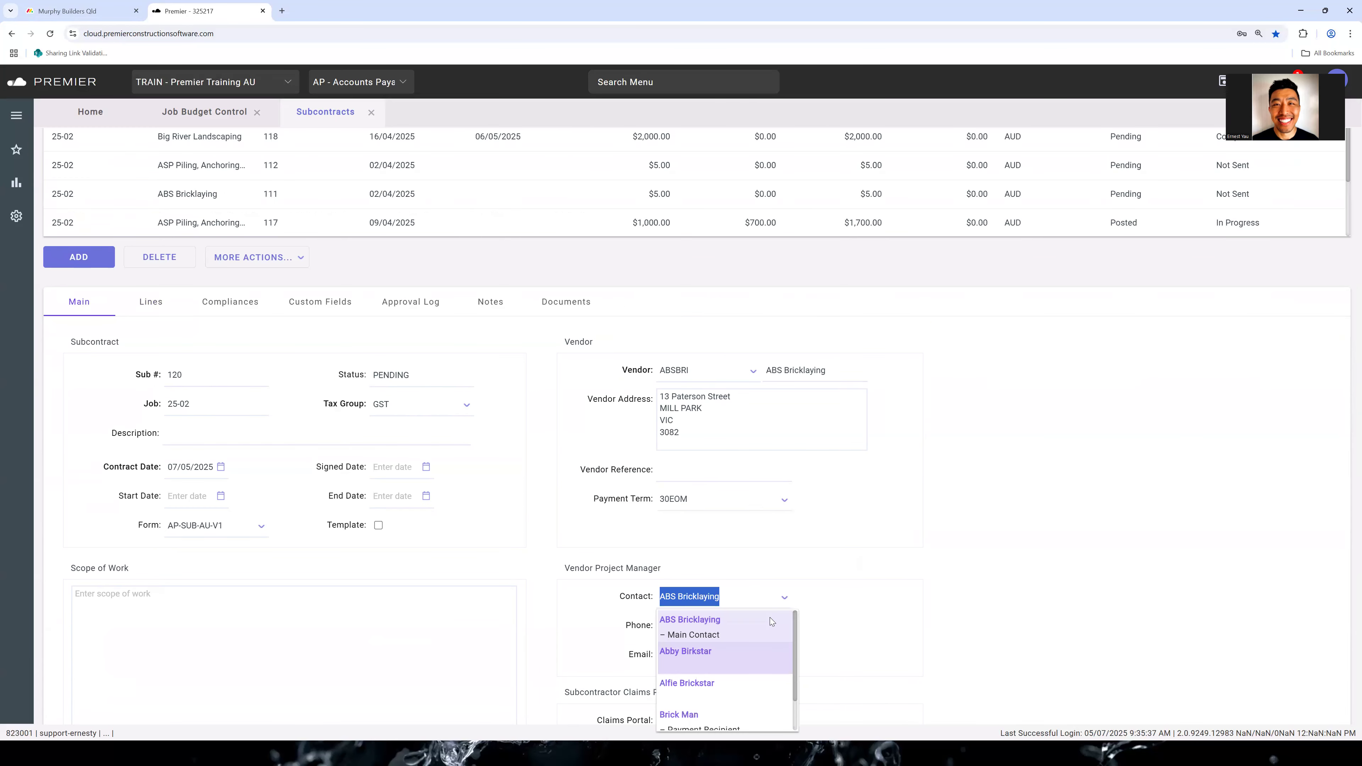
click(807, 566)
scroll(798, 531, down, 2)
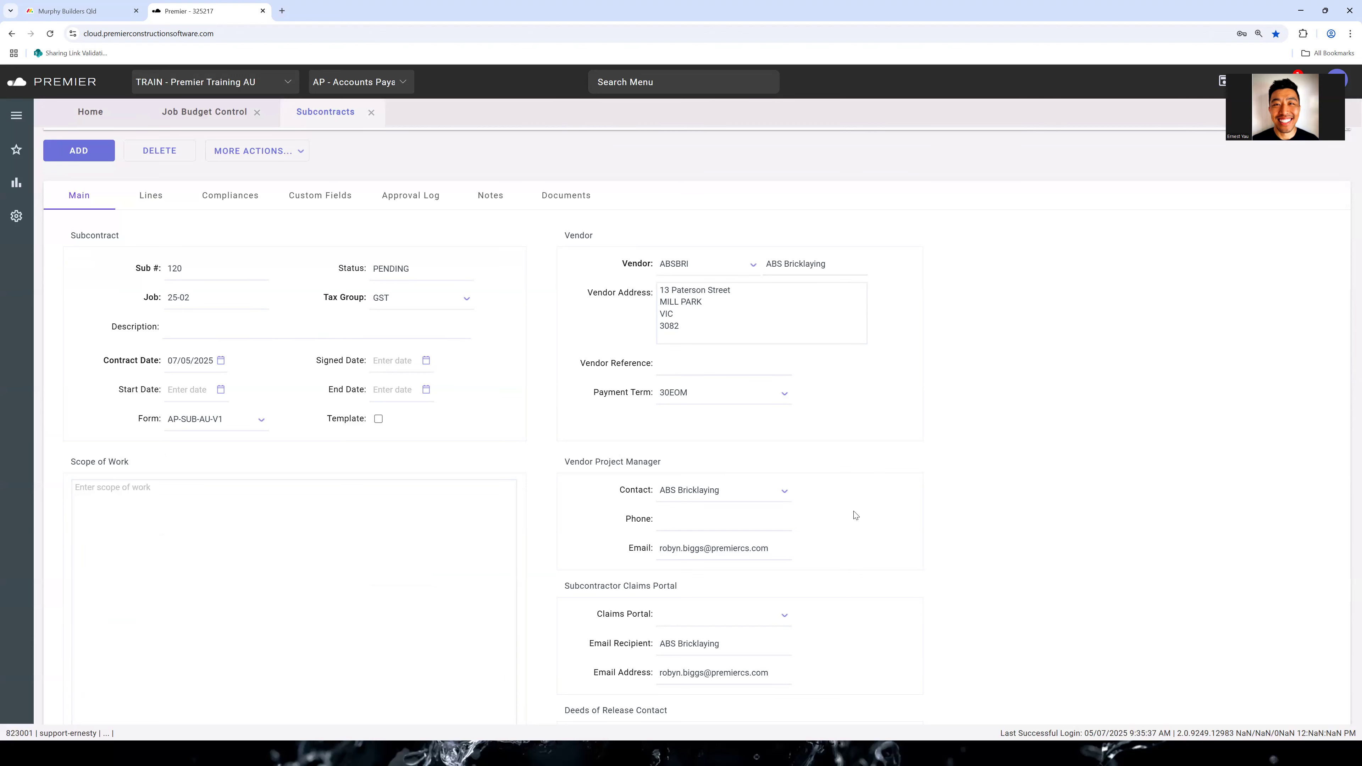
scroll(809, 541, down, 2)
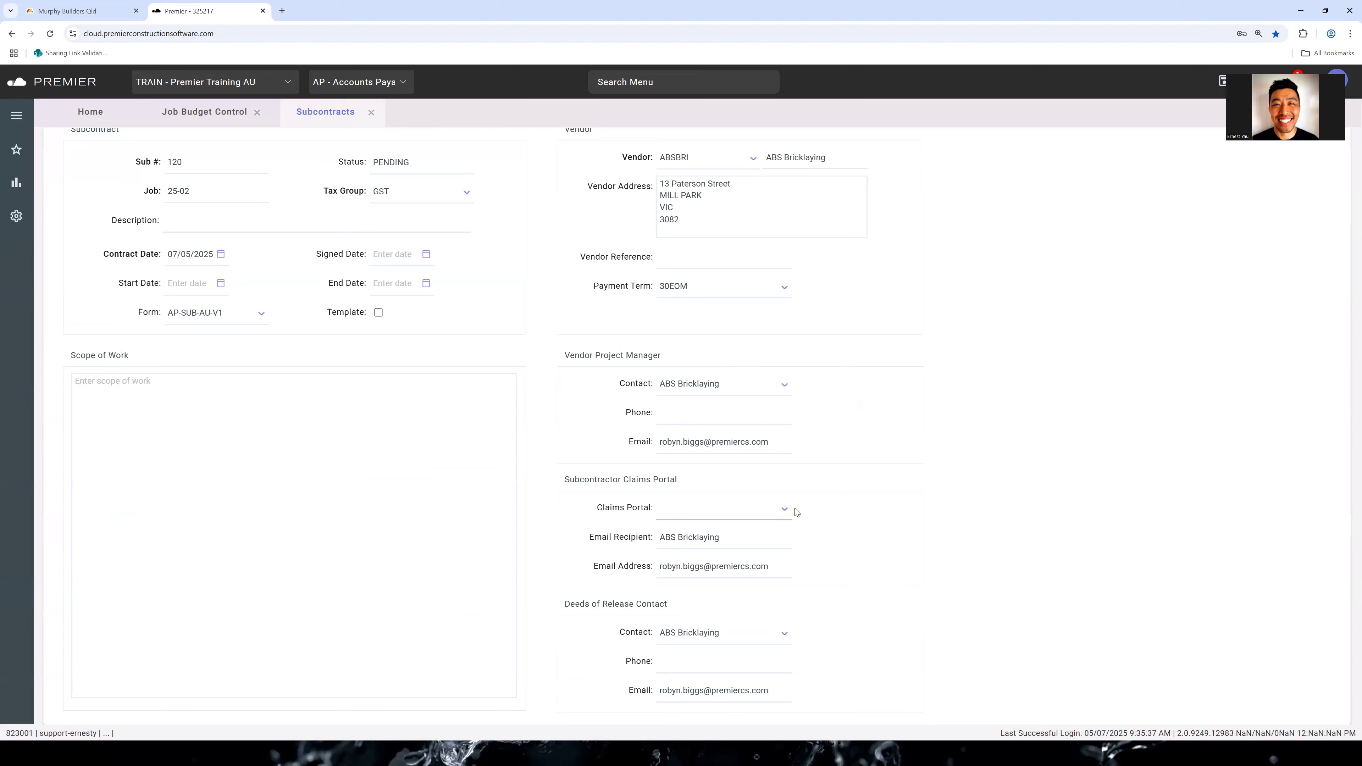
triple_click(711, 570)
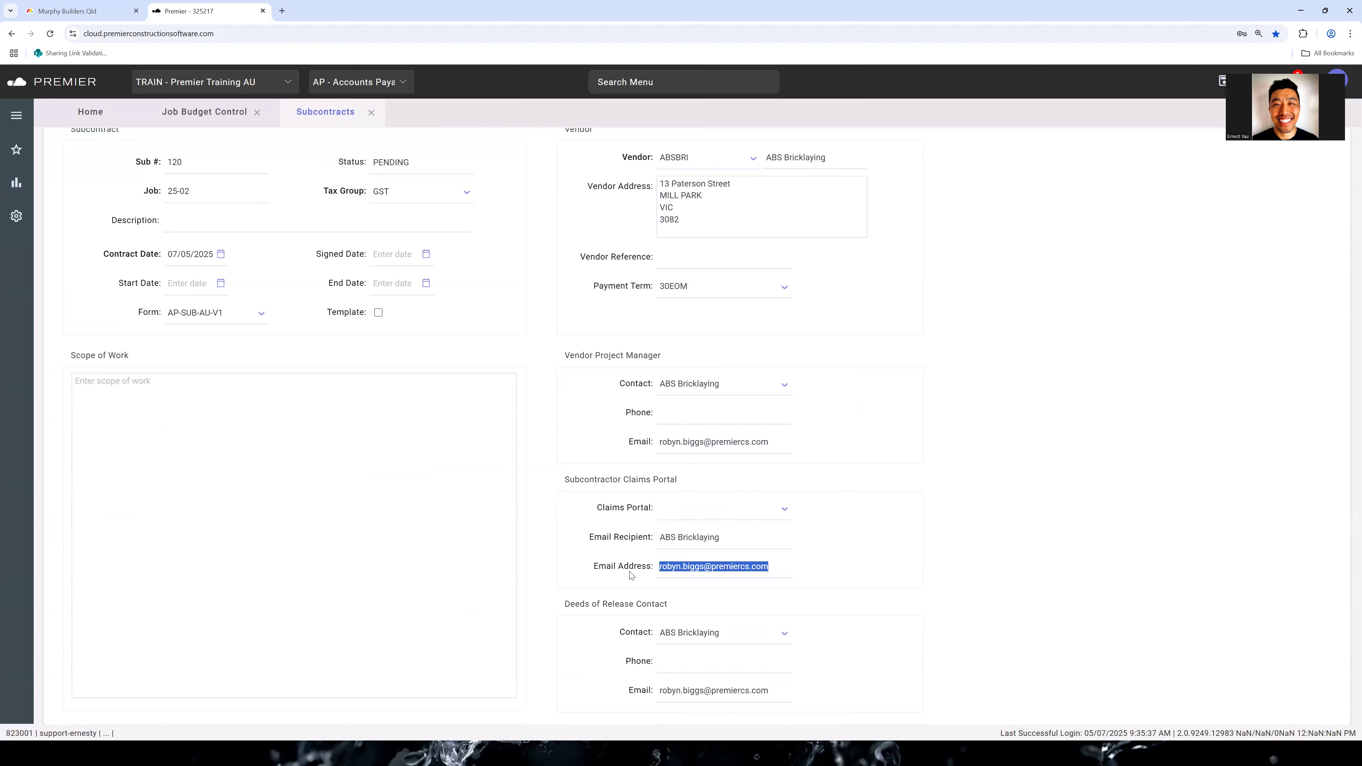
click(722, 548)
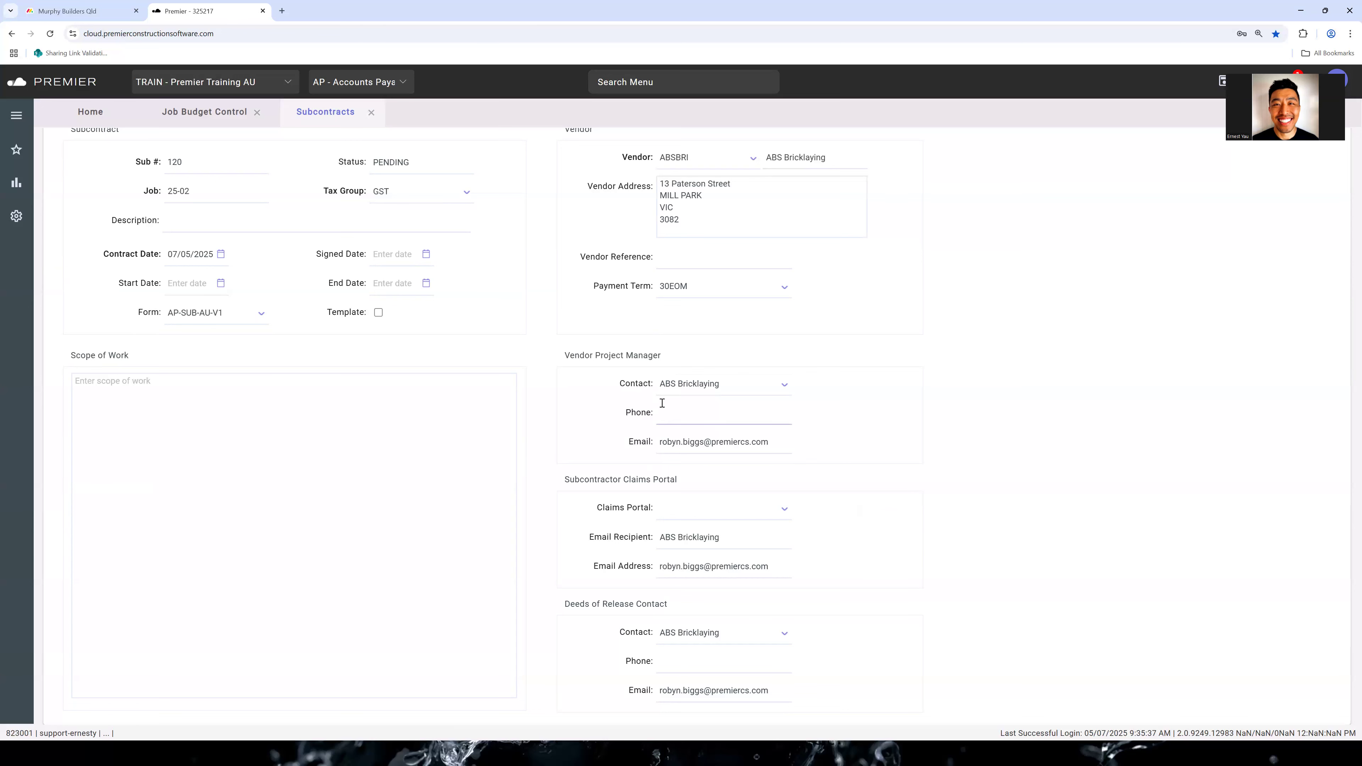
Set the subcontract's start date to 07/05/2025
scroll(887, 552, up, 5)
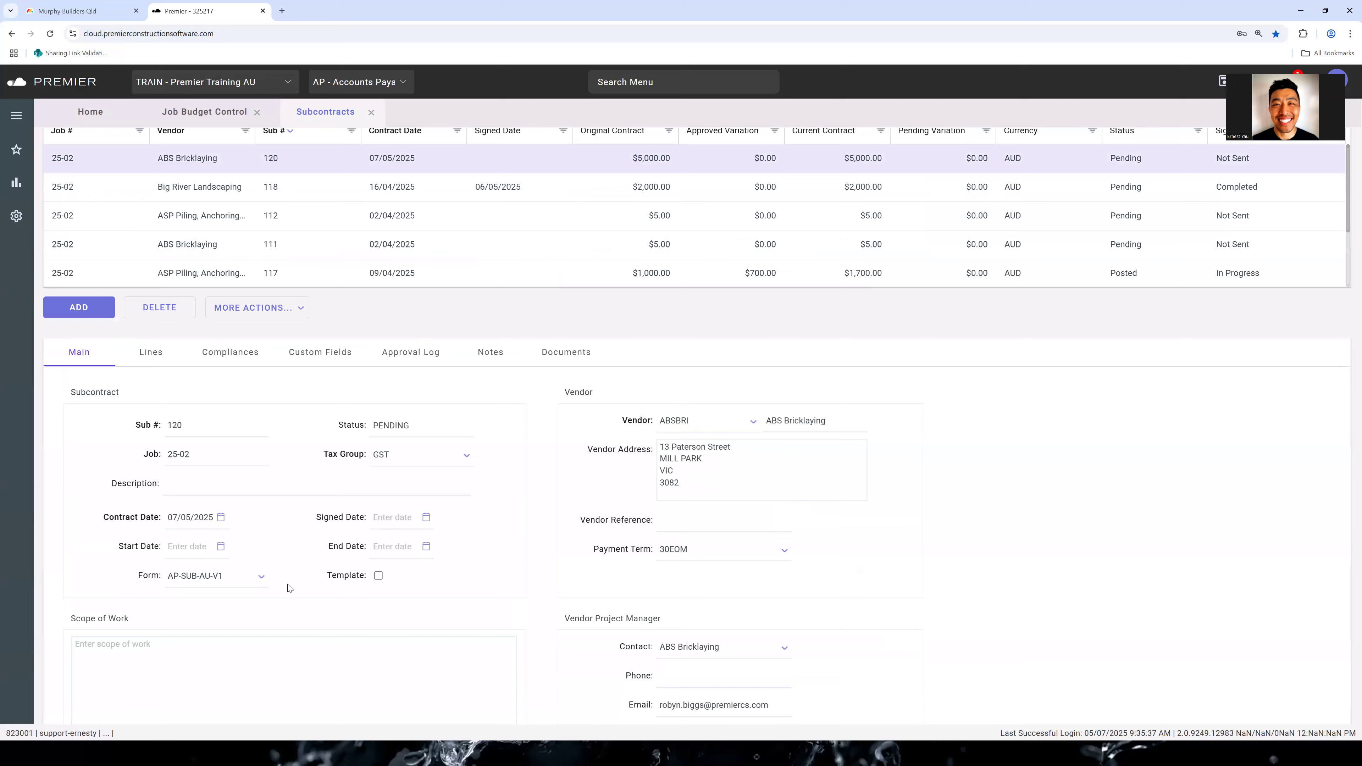
scroll(278, 510, down, 2)
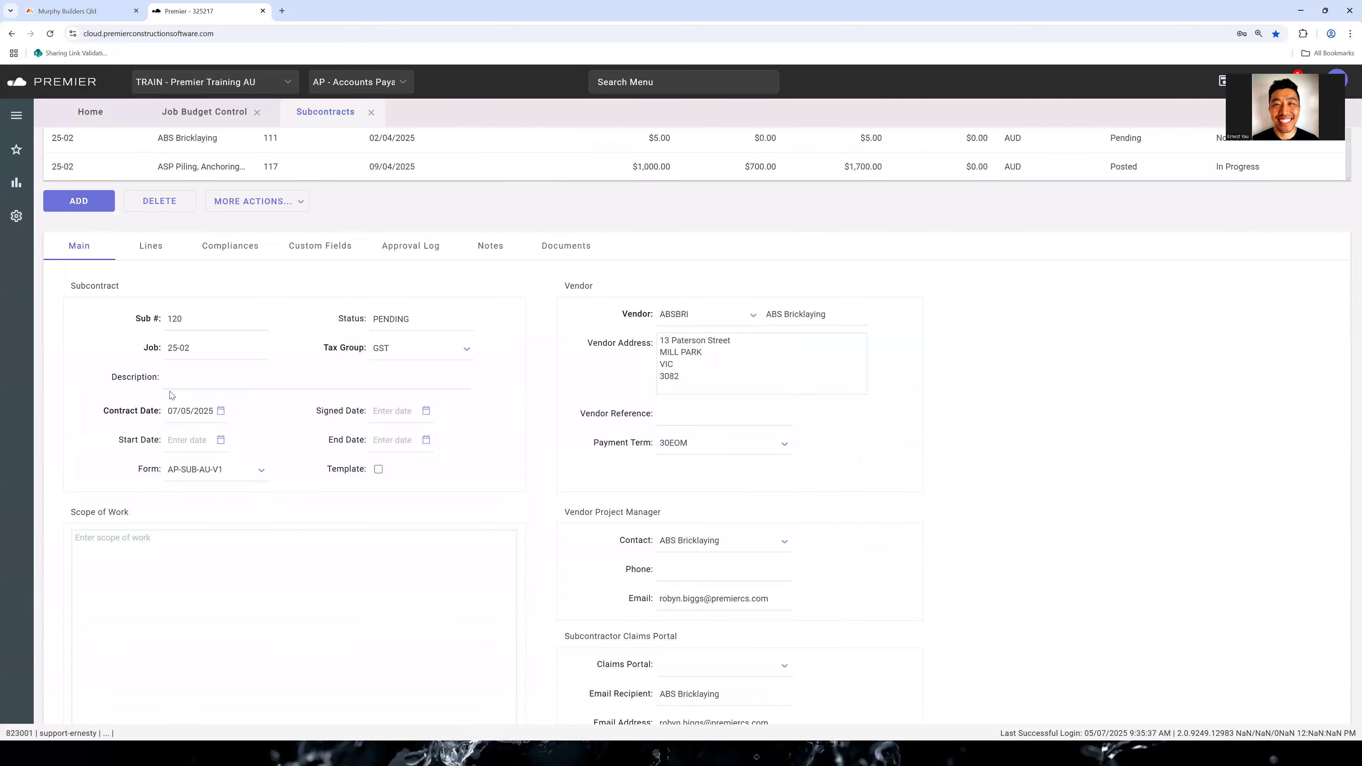
click(220, 440)
click(239, 516)
scroll(675, 524, down, 3)
scroll(587, 536, up, 3)
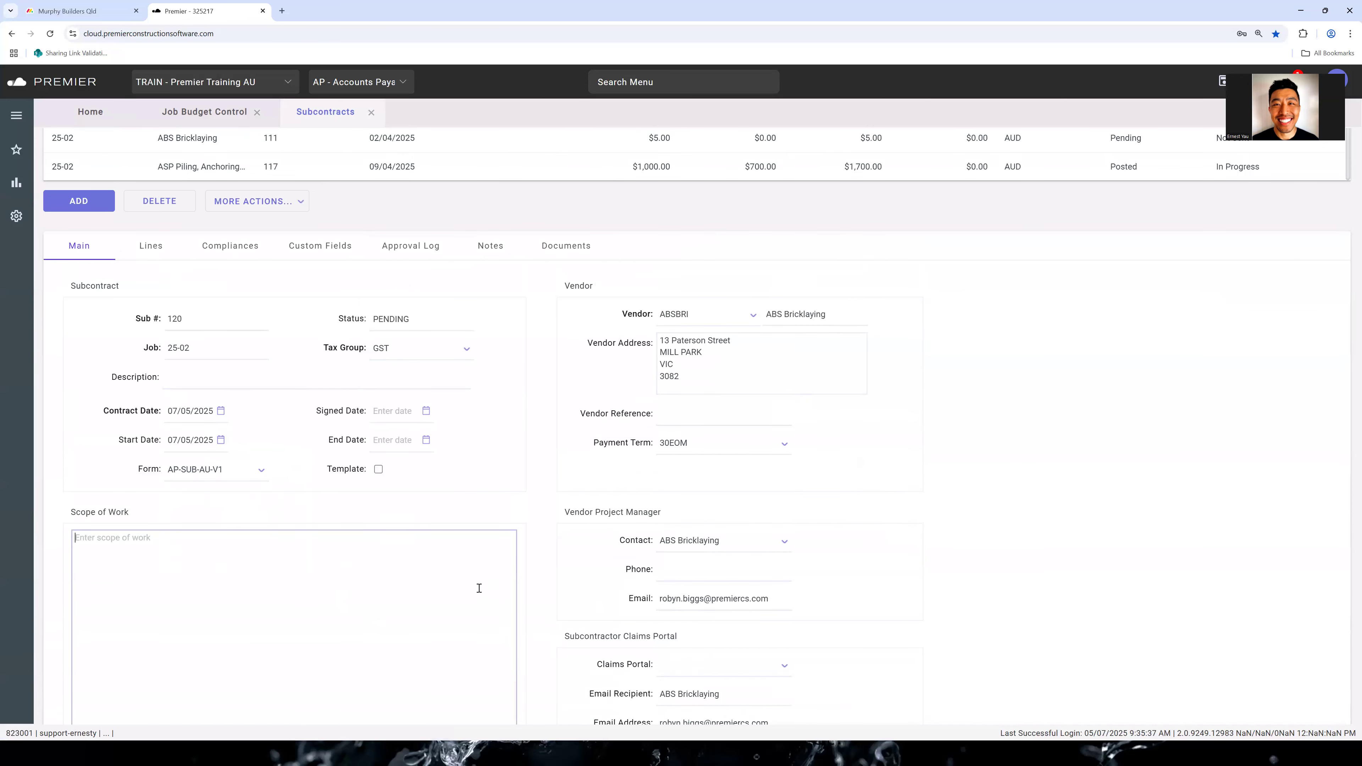
scroll(540, 589, up, 3)
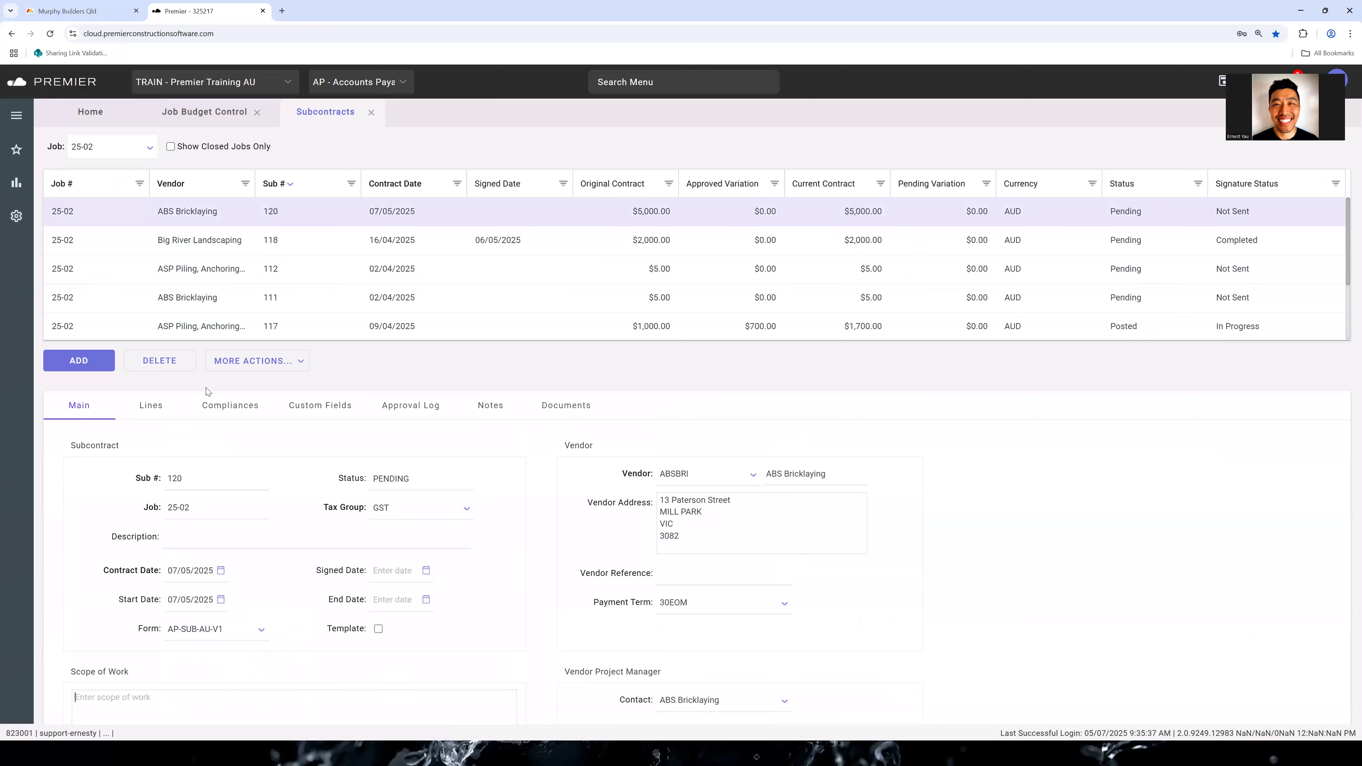
Review the subcontract's lines, contract summary and retention information, including the retention percentage
click(153, 408)
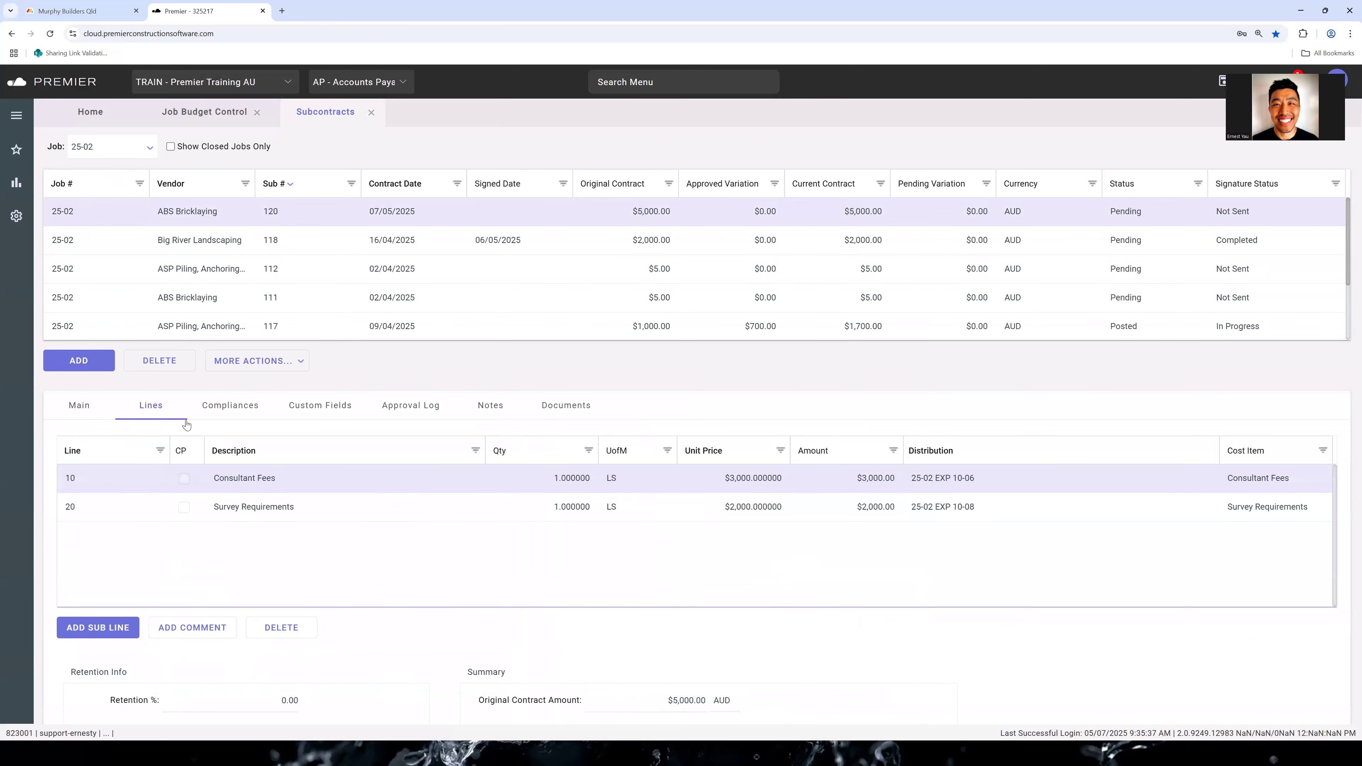
scroll(326, 499, down, 3)
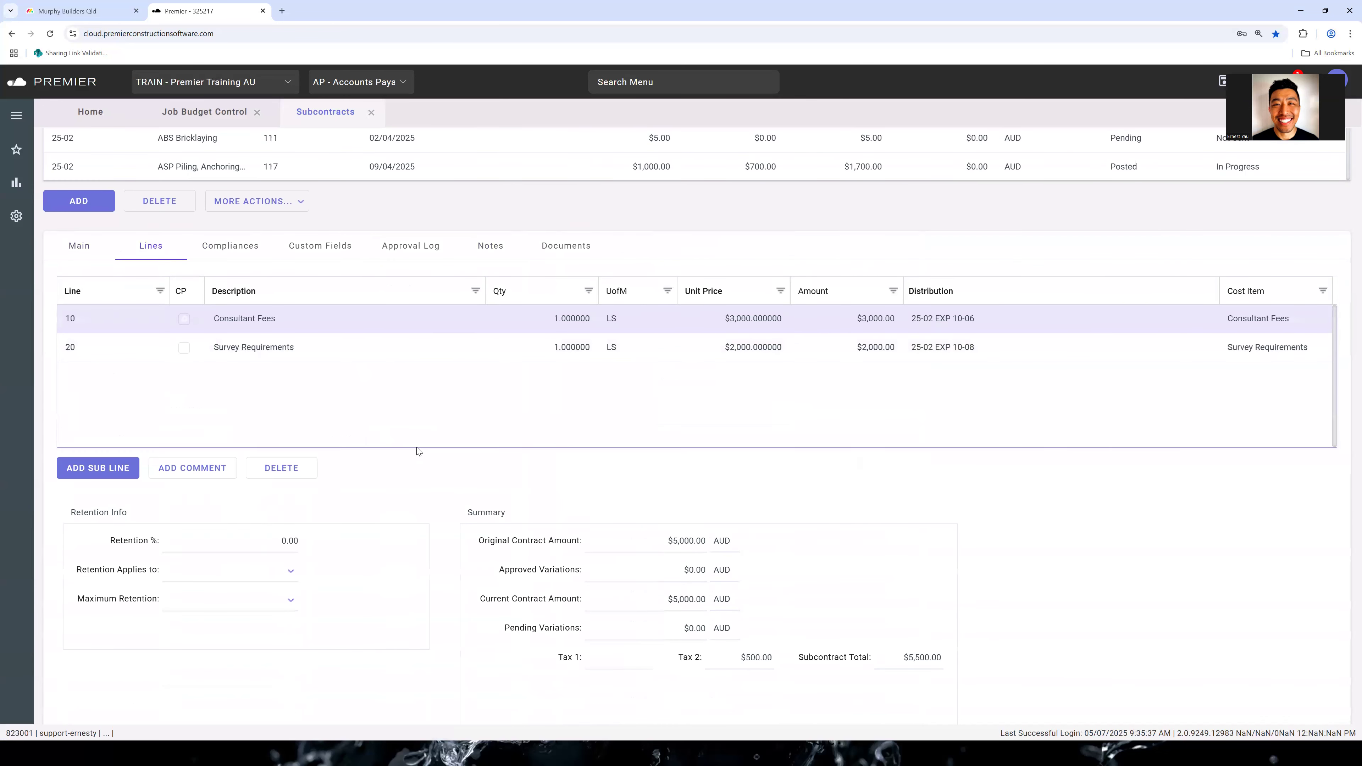
click(261, 549)
double_click(181, 539)
scroll(363, 605, up, 3)
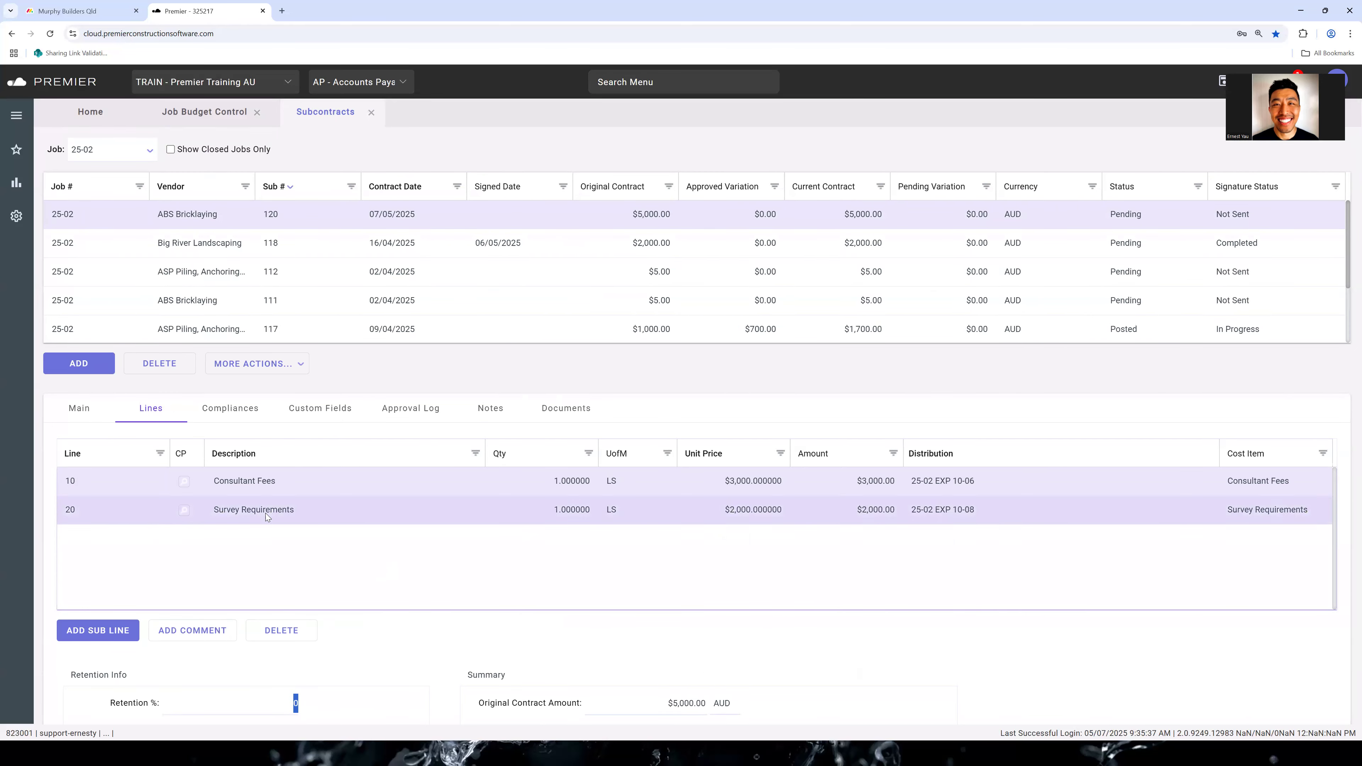
Add a comment line described as "Comment Line" below the Survey Requirements line
click(218, 636)
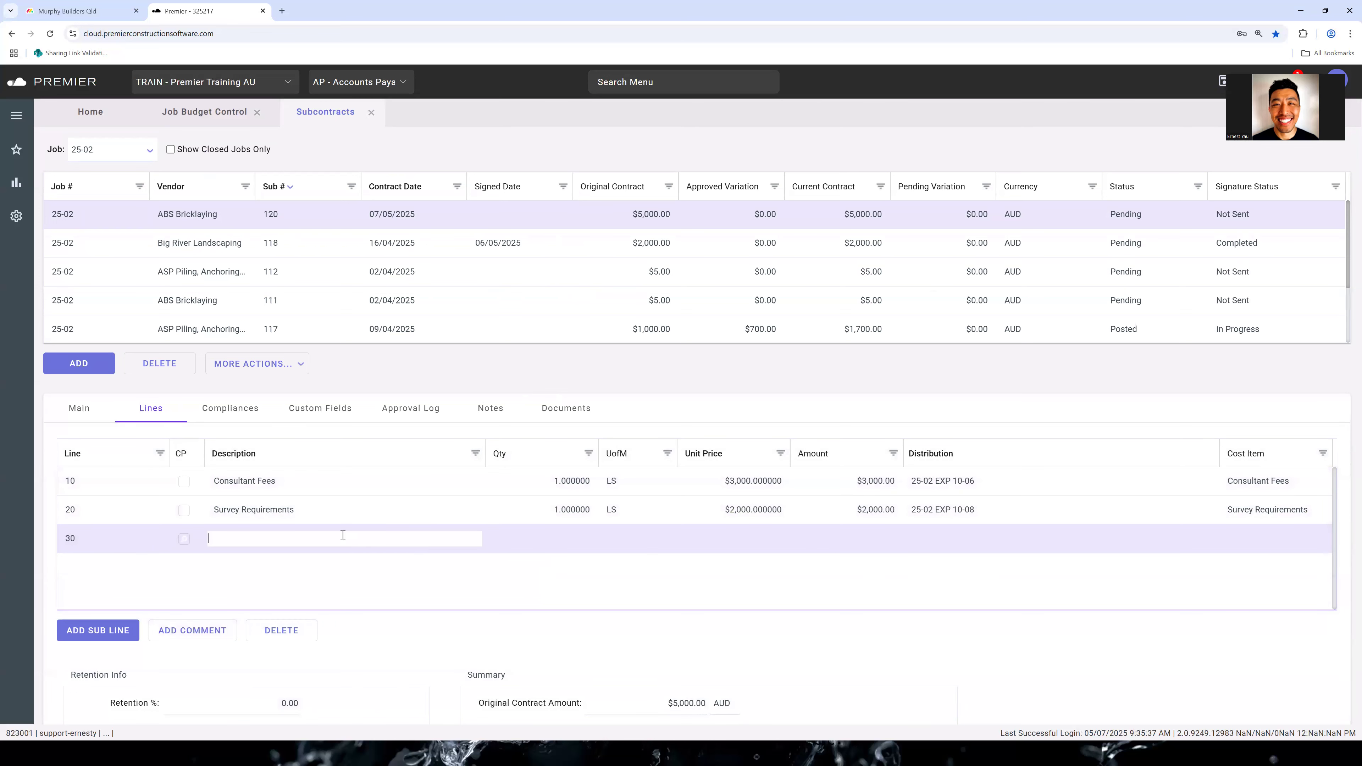
click(347, 539)
text(Co)
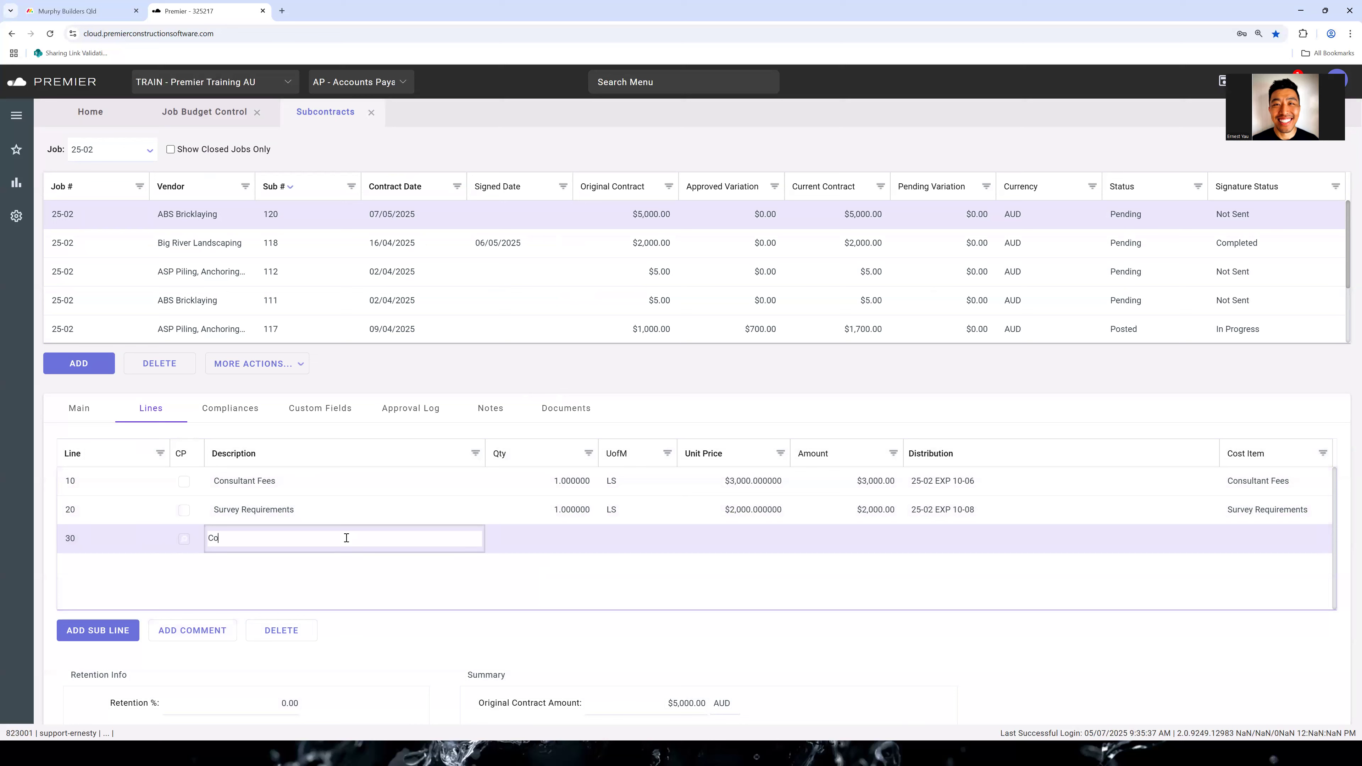
text(mment Line)
click(382, 569)
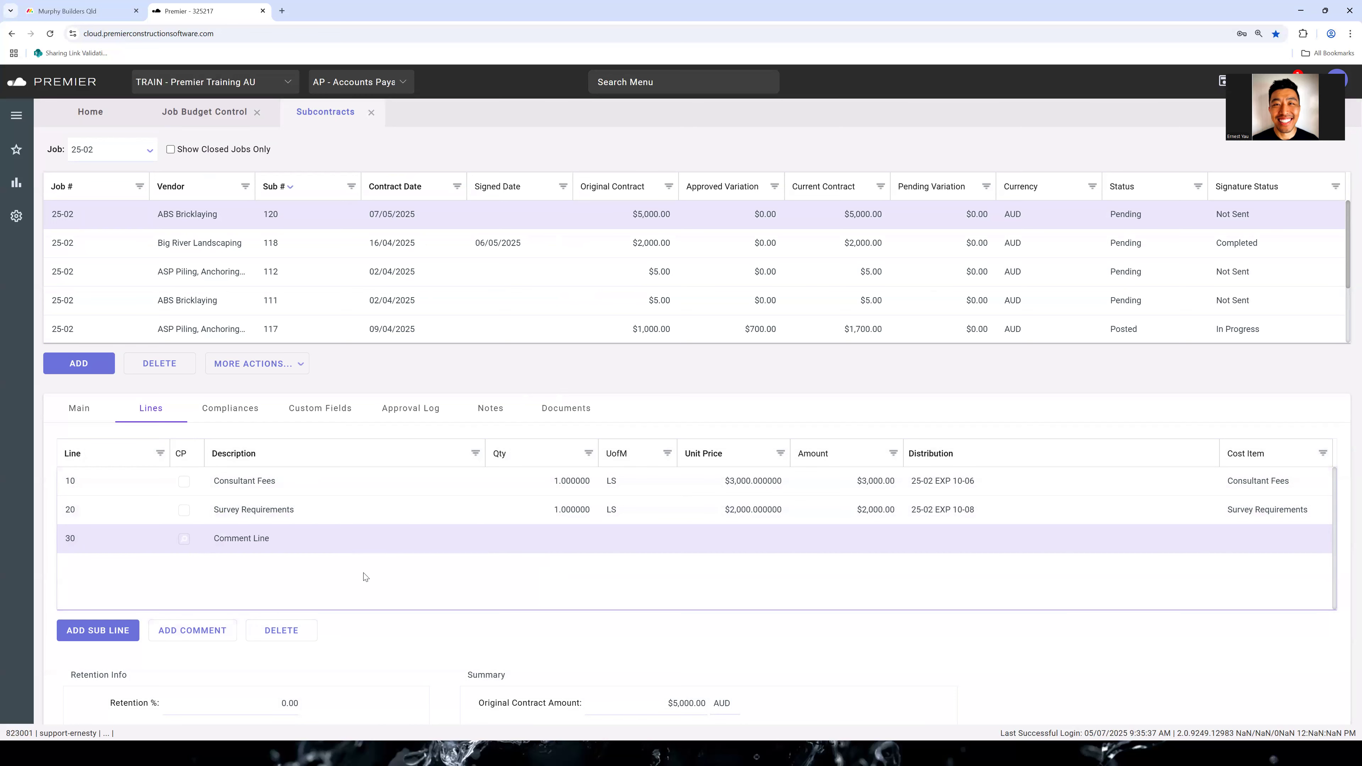
click(354, 478)
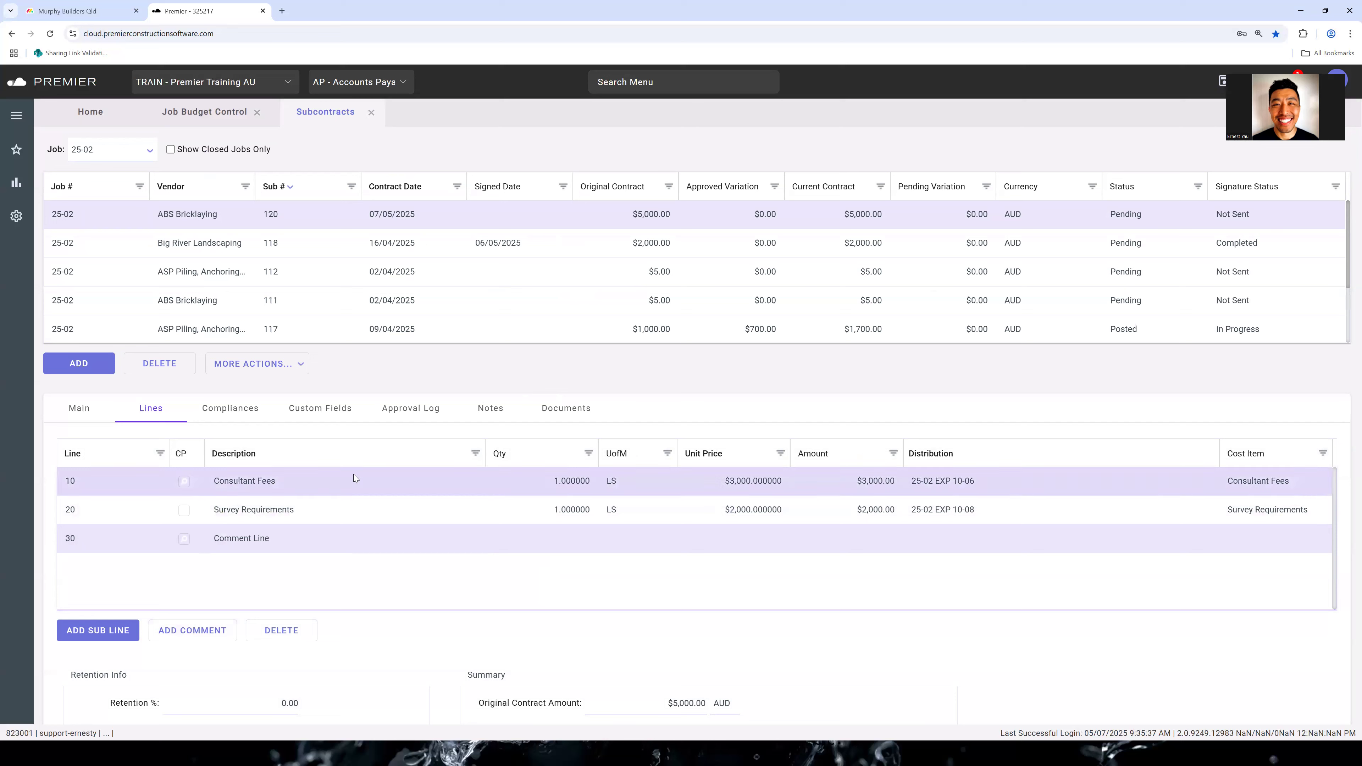
Review the subcontract's compliance requirements and their actions, its approval log and its notes
click(236, 412)
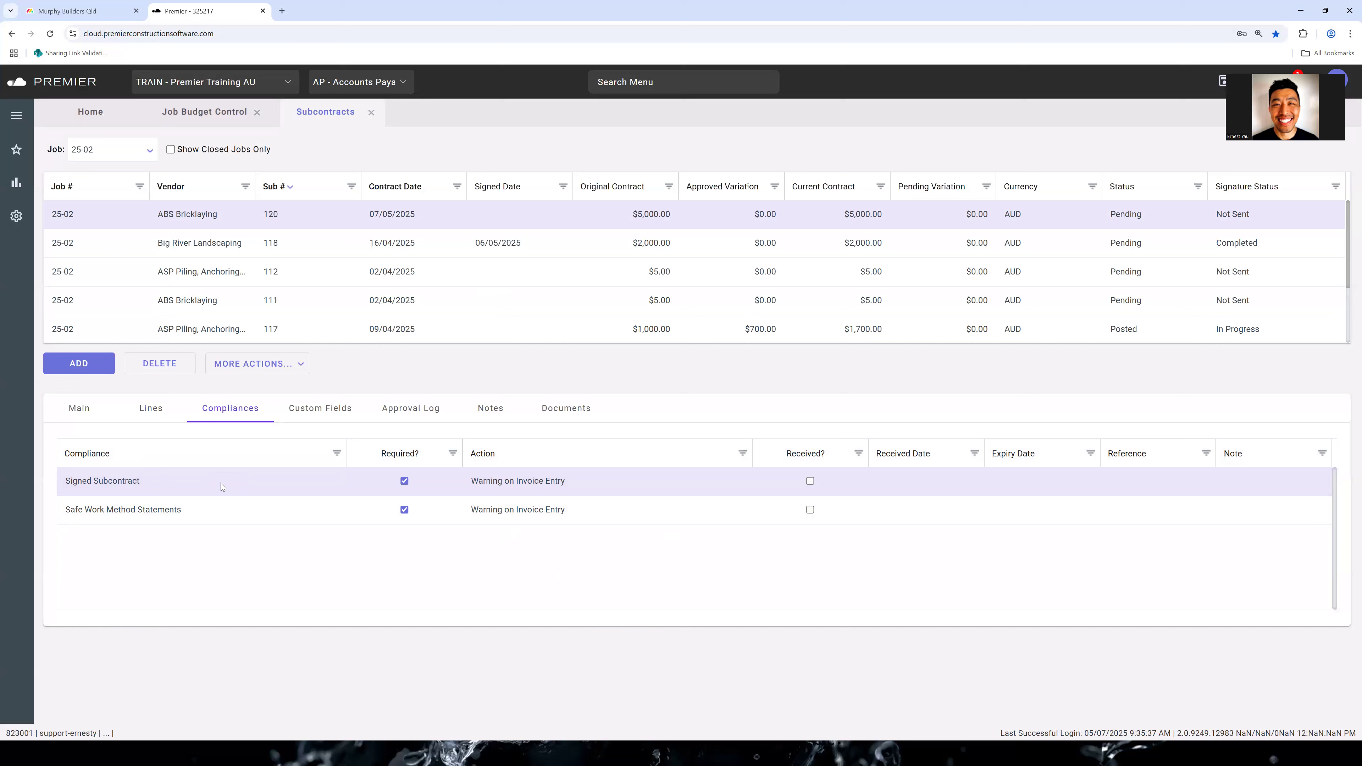
click(742, 478)
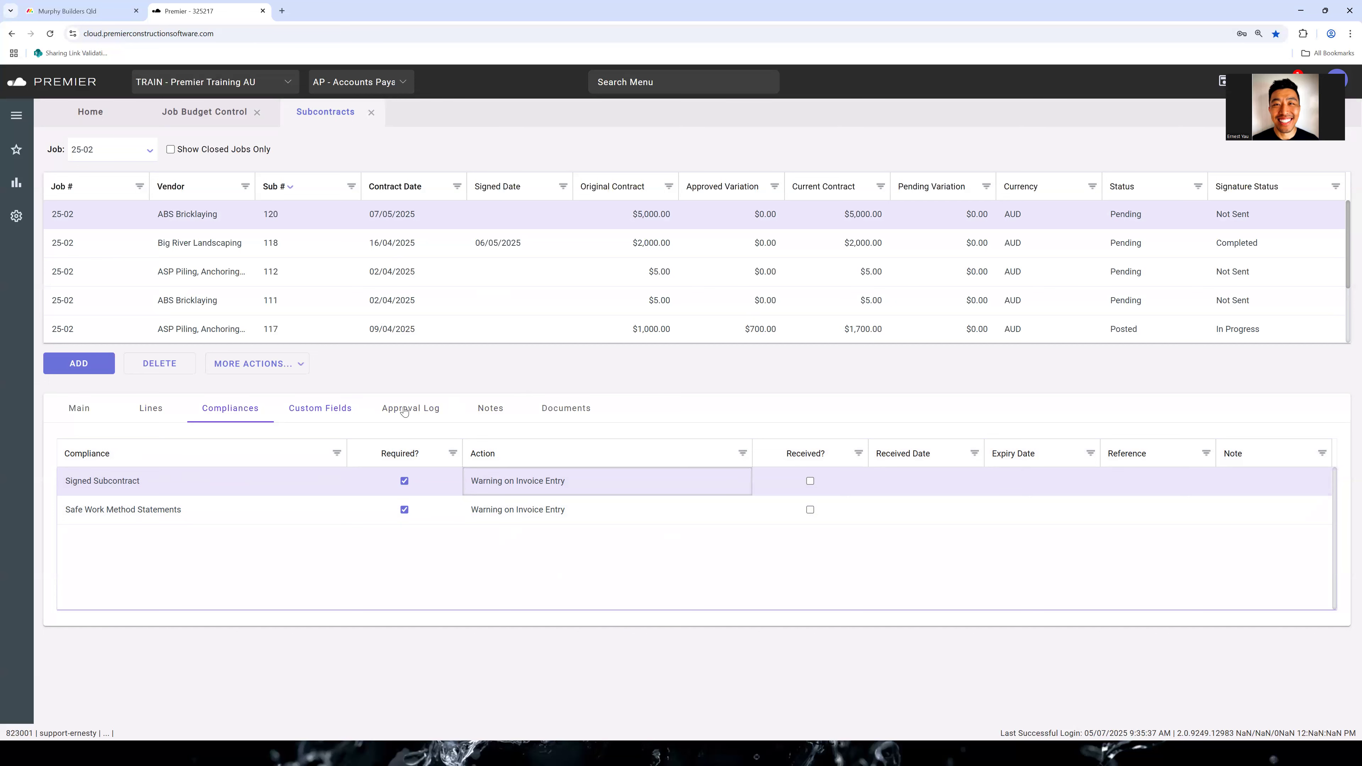
click(421, 411)
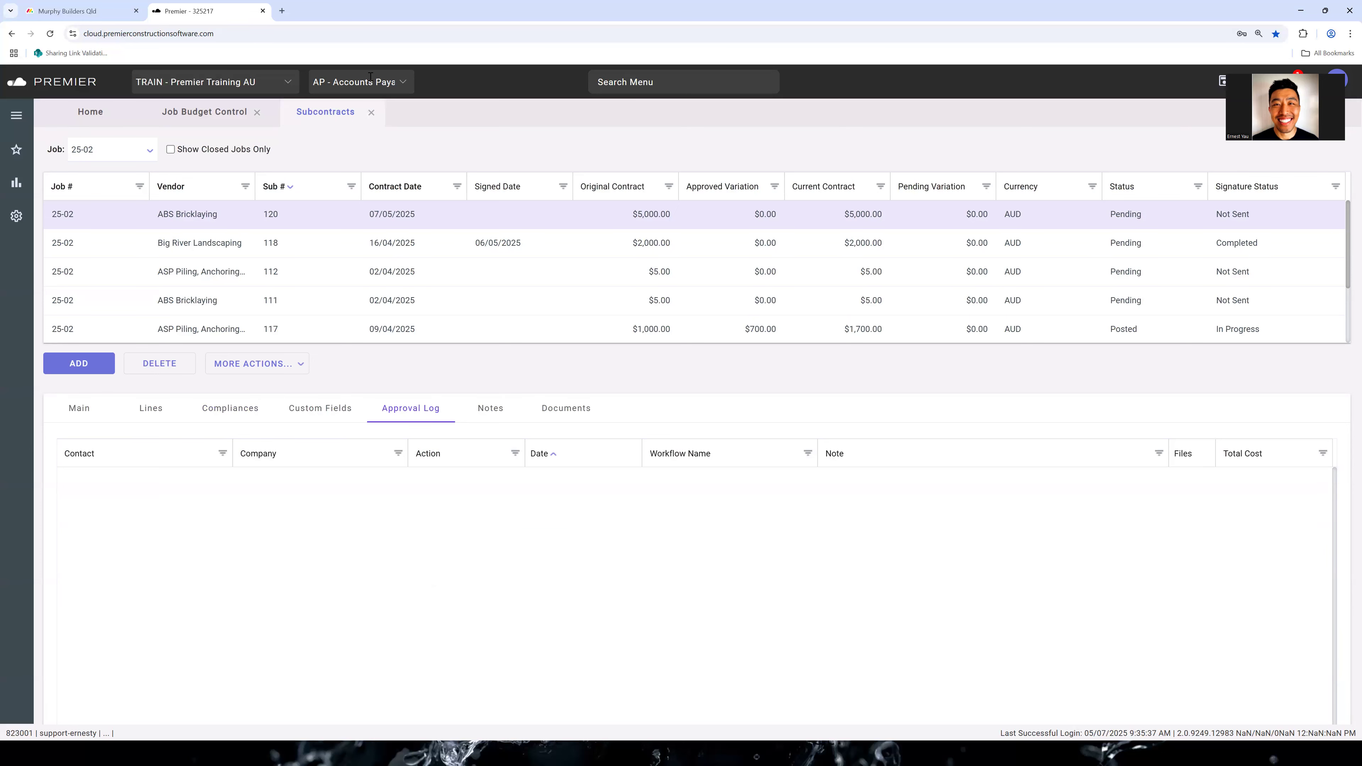
click(496, 419)
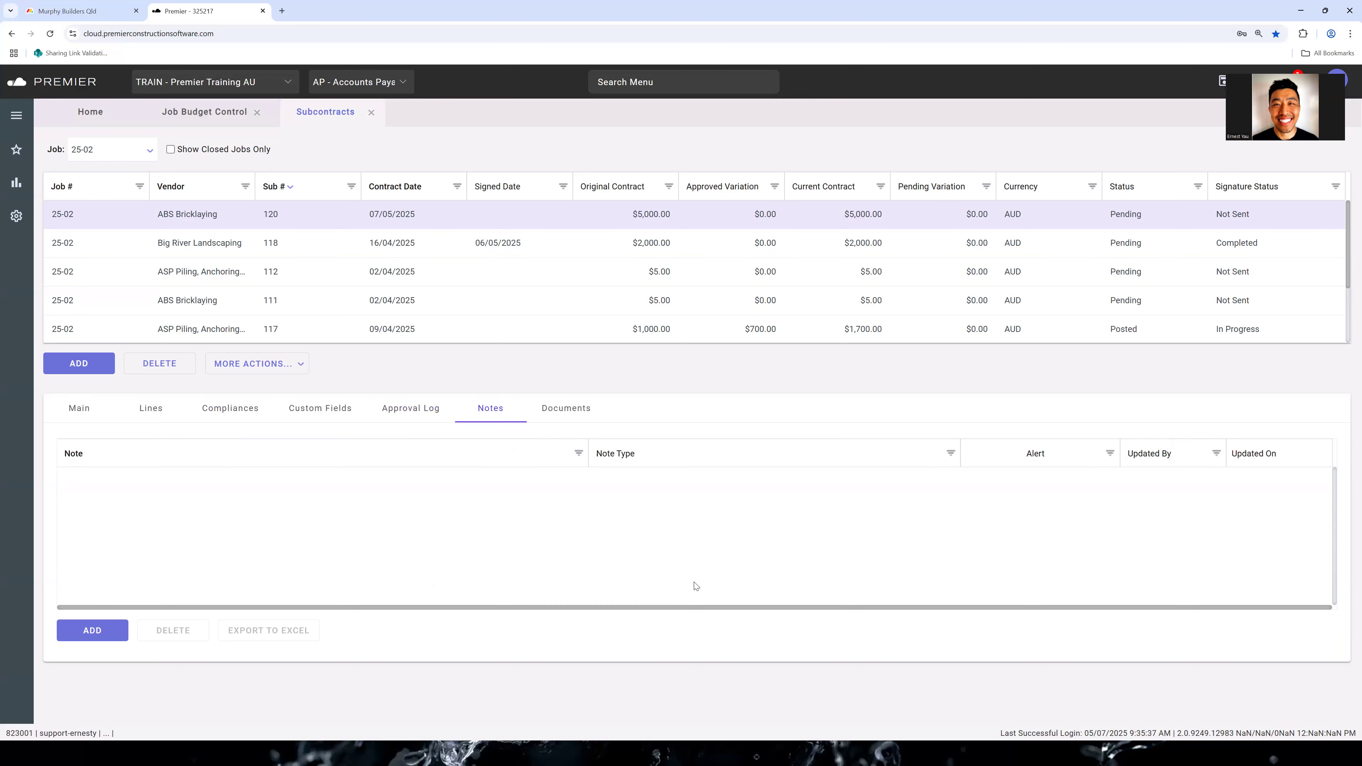
Upload the ASR Standard image to the ABS Bricklaying subcontract's documents
click(583, 413)
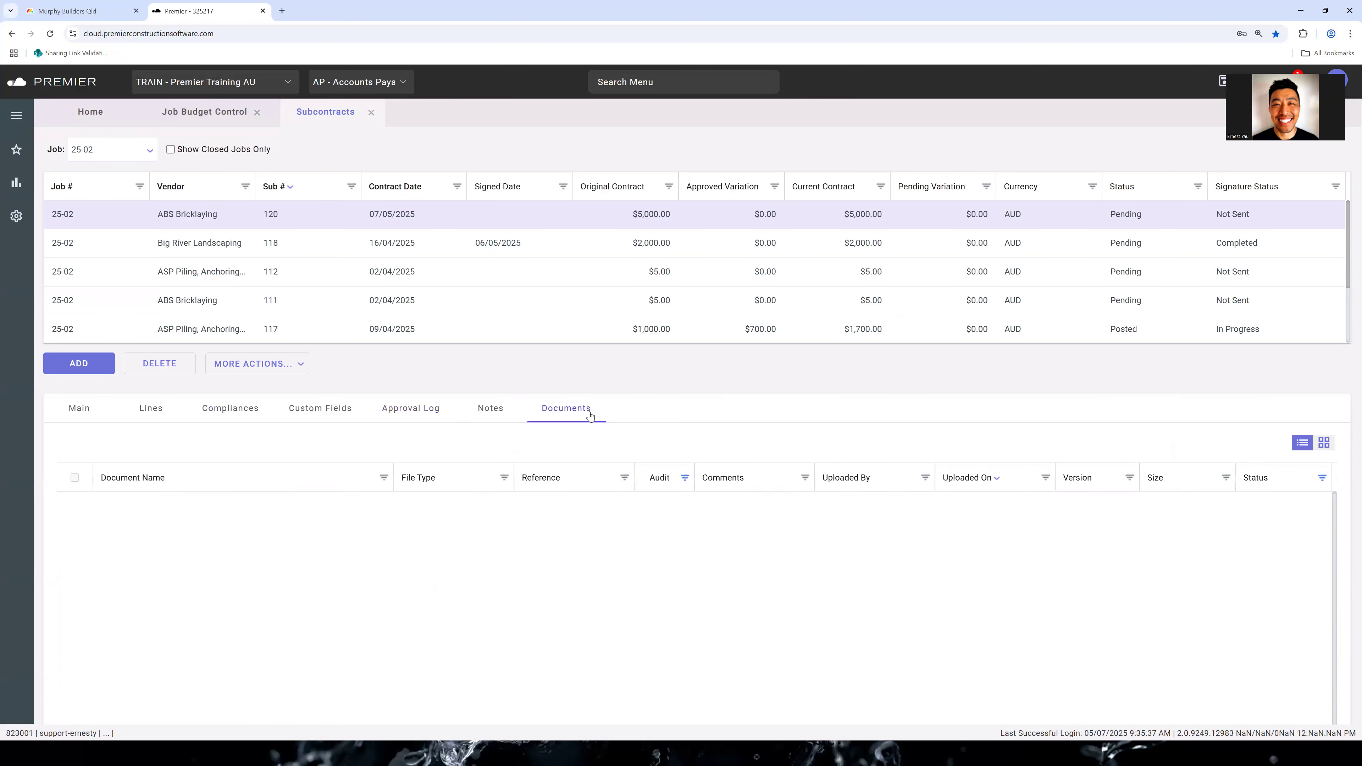
scroll(721, 478, down, 5)
scroll(709, 496, up, 3)
scroll(709, 496, down, 3)
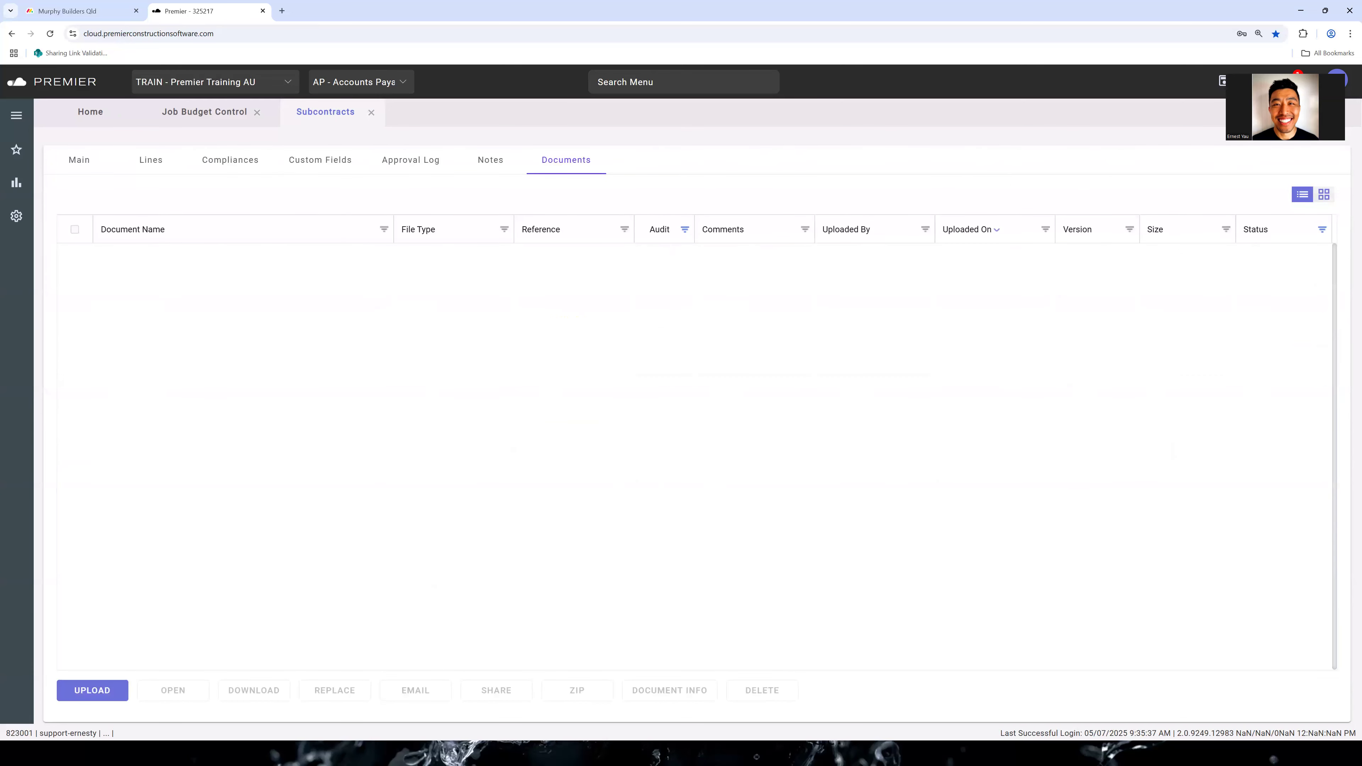
click(92, 690)
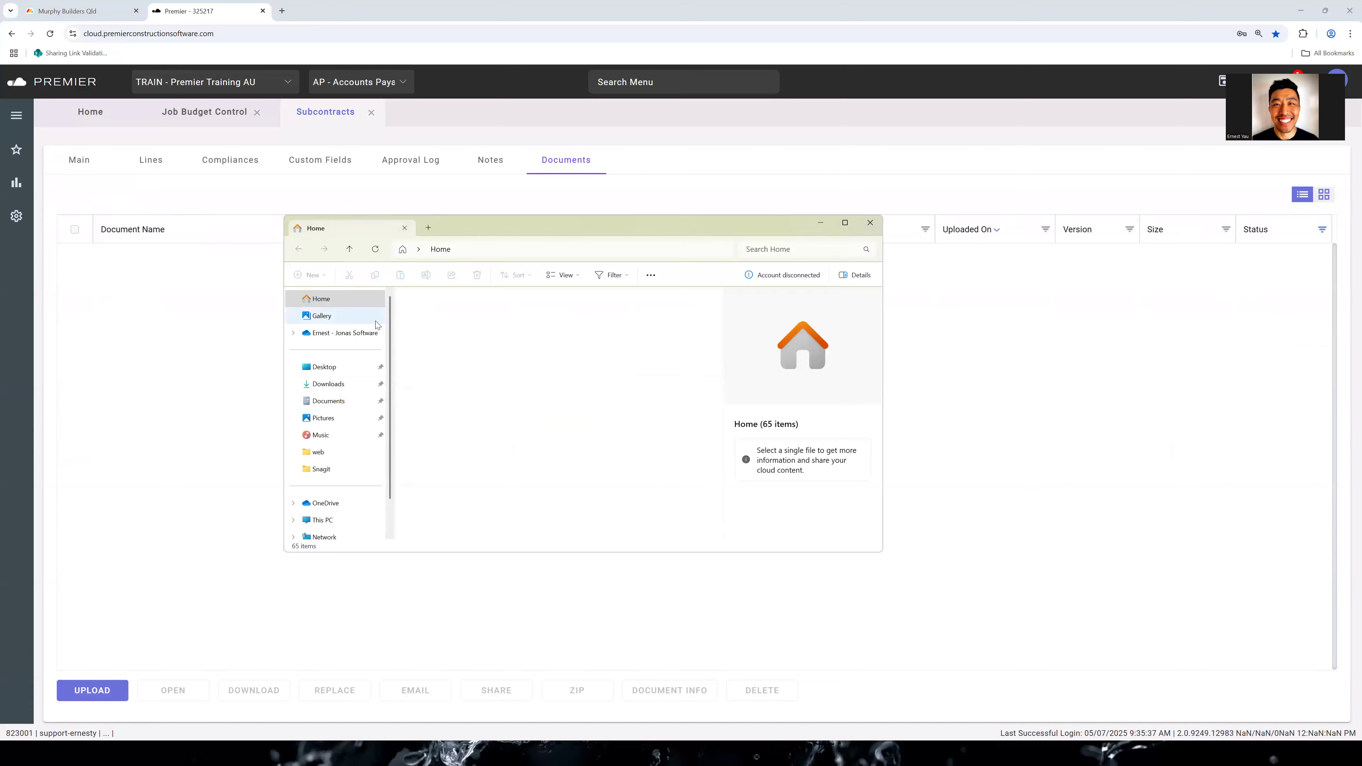
click(332, 374)
drag(456, 314, 166, 305)
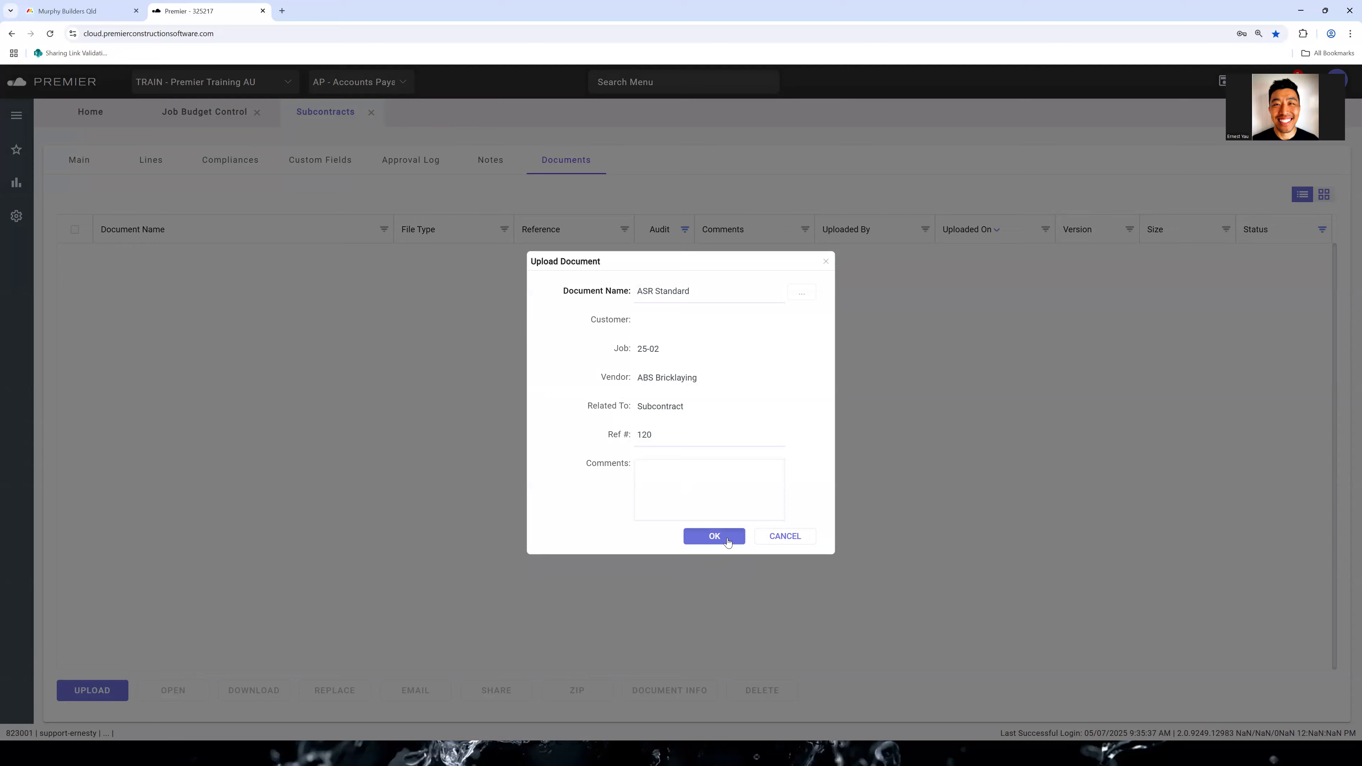
click(715, 536)
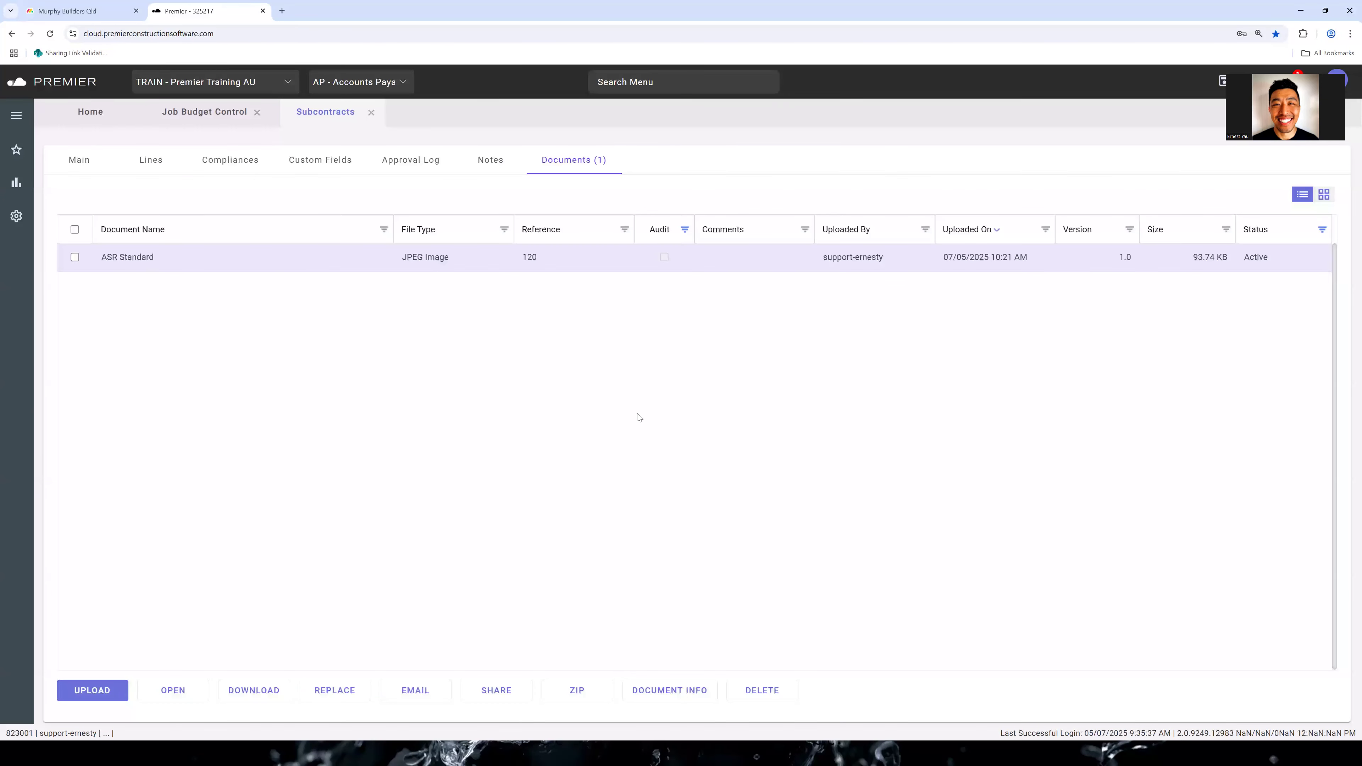
Add a new blank subcontract for job 25-02 and review the main fields available for manual entry
scroll(639, 417, up, 5)
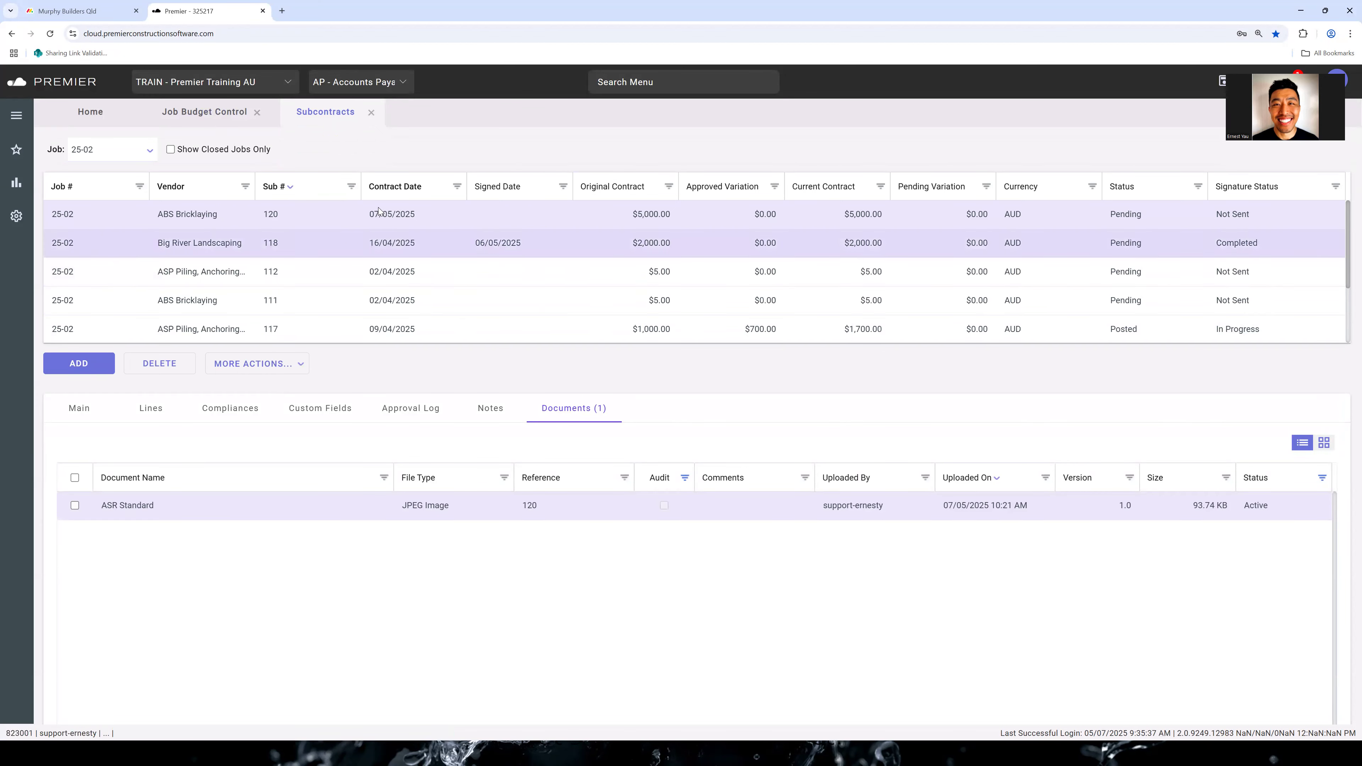
click(84, 365)
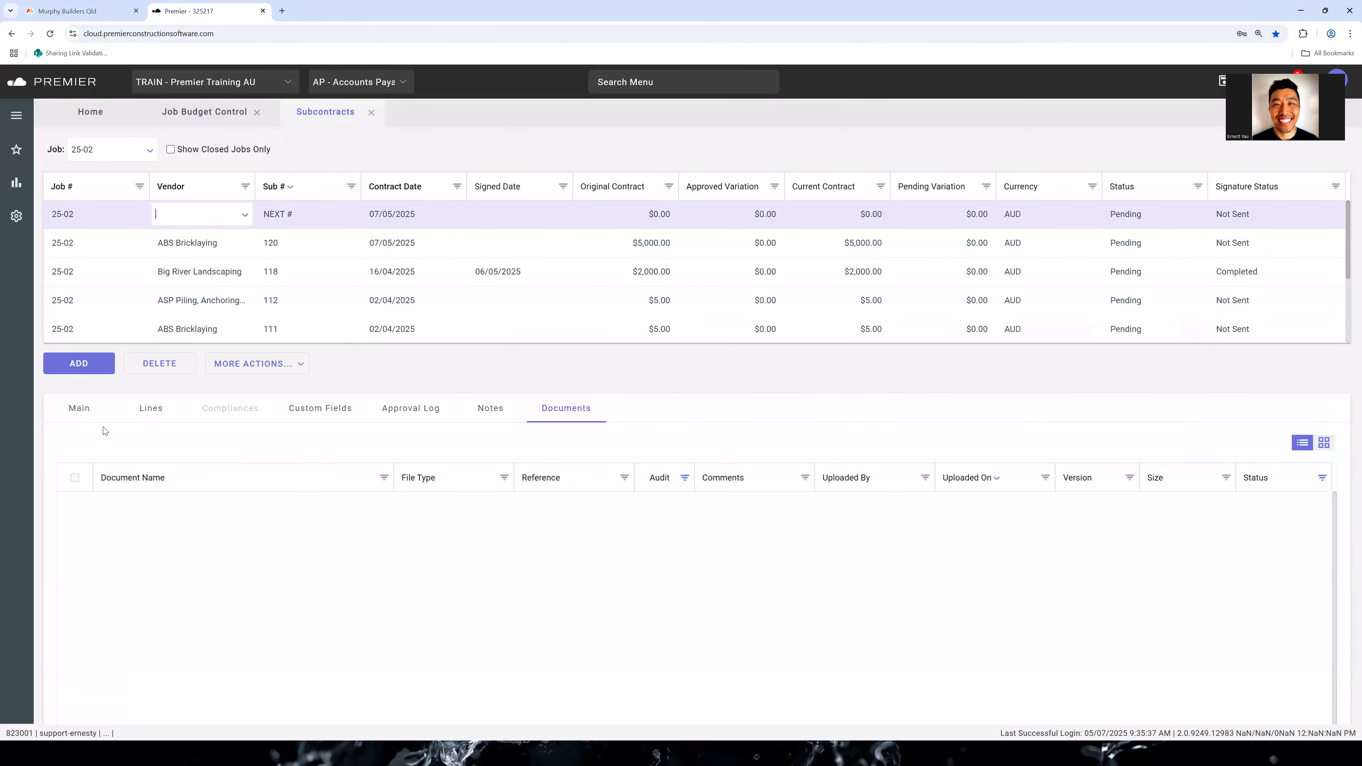
click(87, 408)
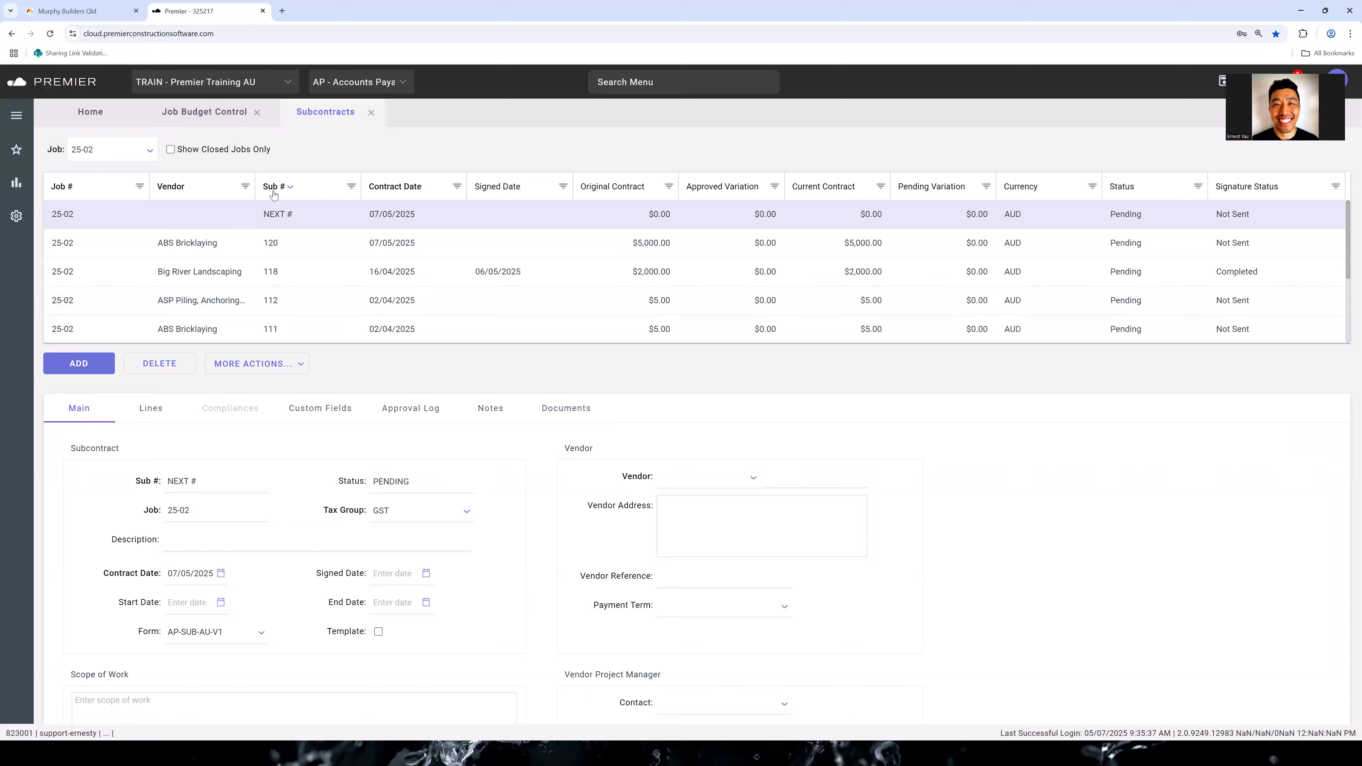
scroll(786, 550, down, 6)
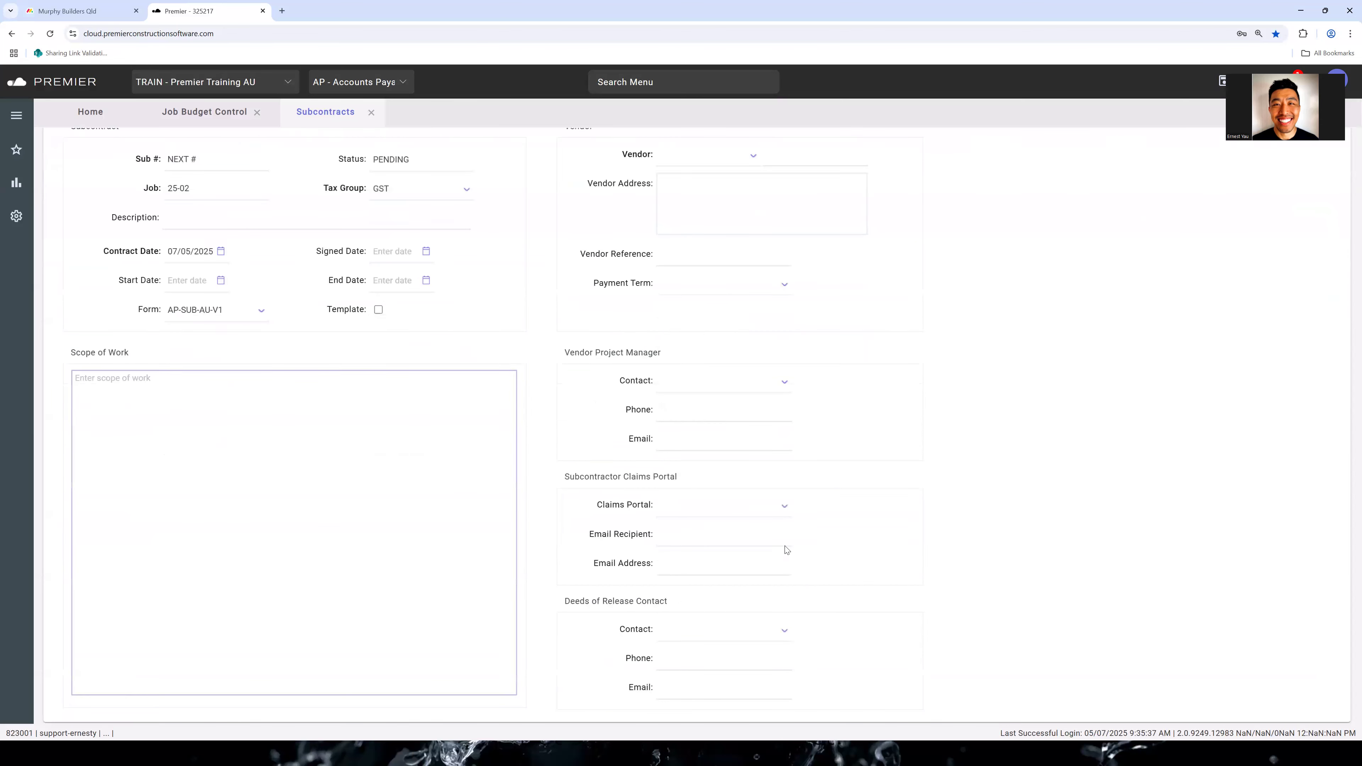
scroll(772, 584, up, 5)
scroll(721, 406, down, 5)
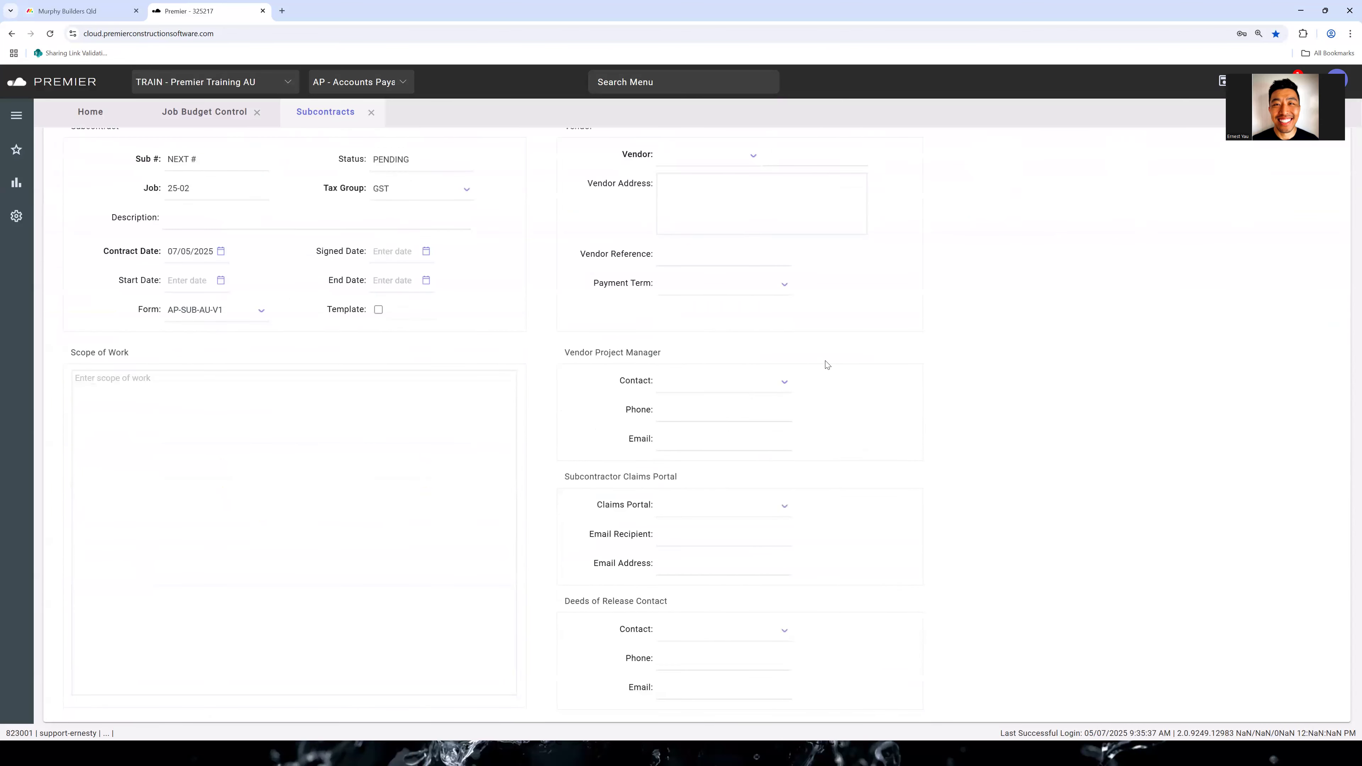
scroll(826, 365, up, 5)
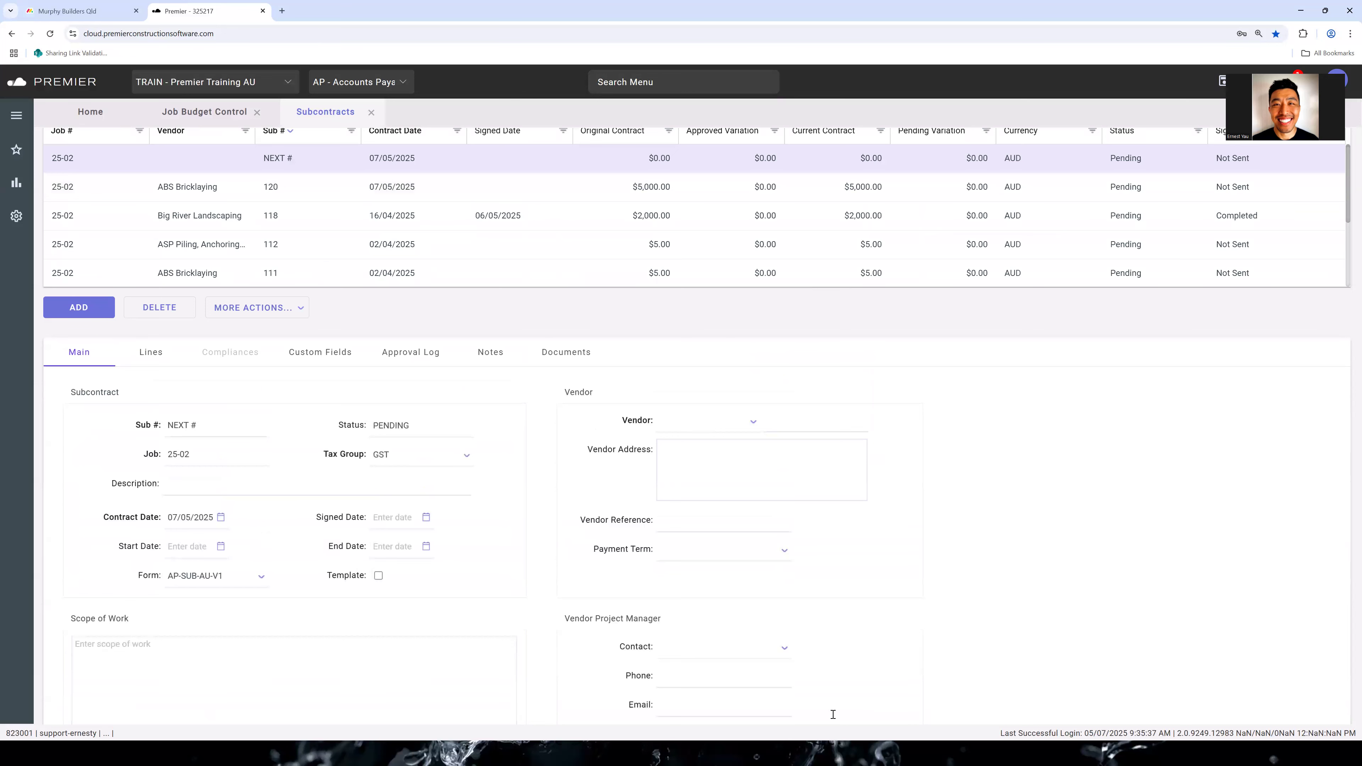
Delete the blank new subcontract and return to the job's budget control lines
scroll(833, 714, up, 1)
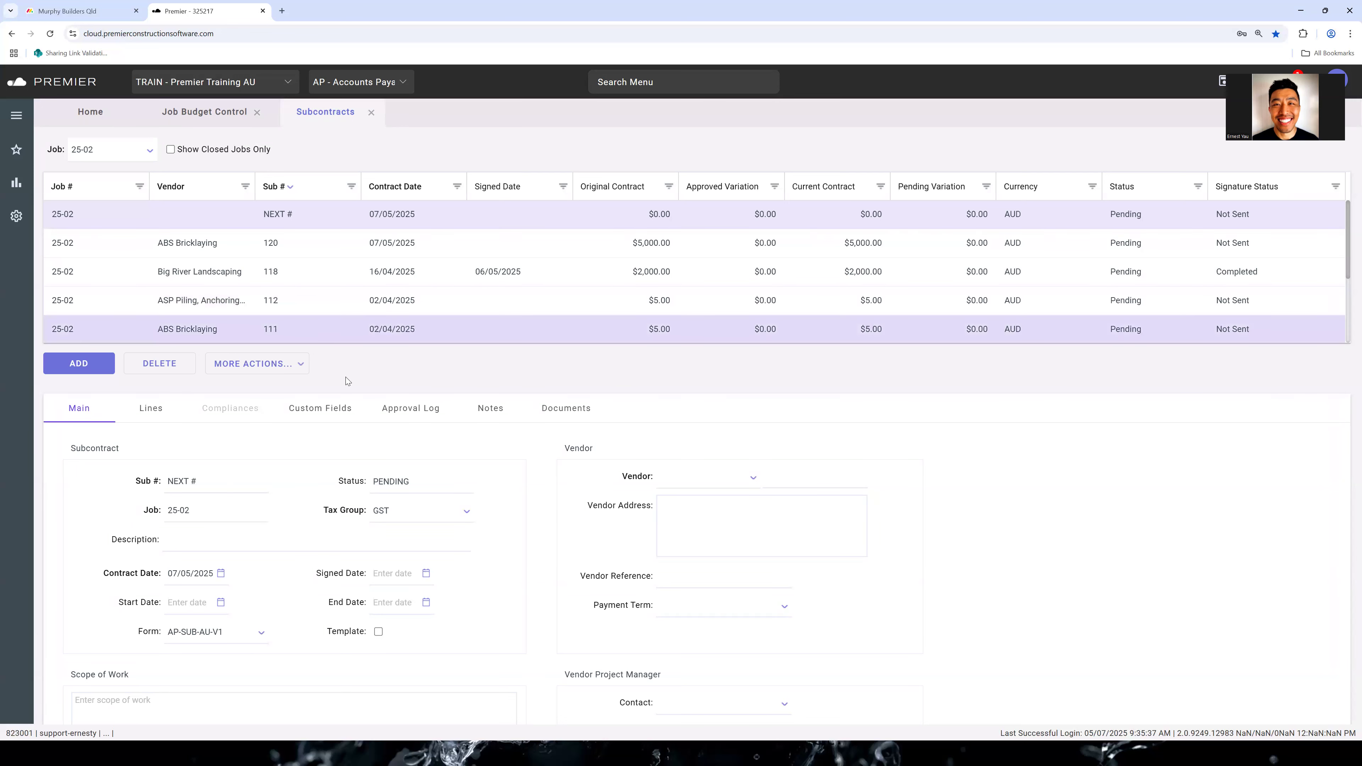
click(172, 366)
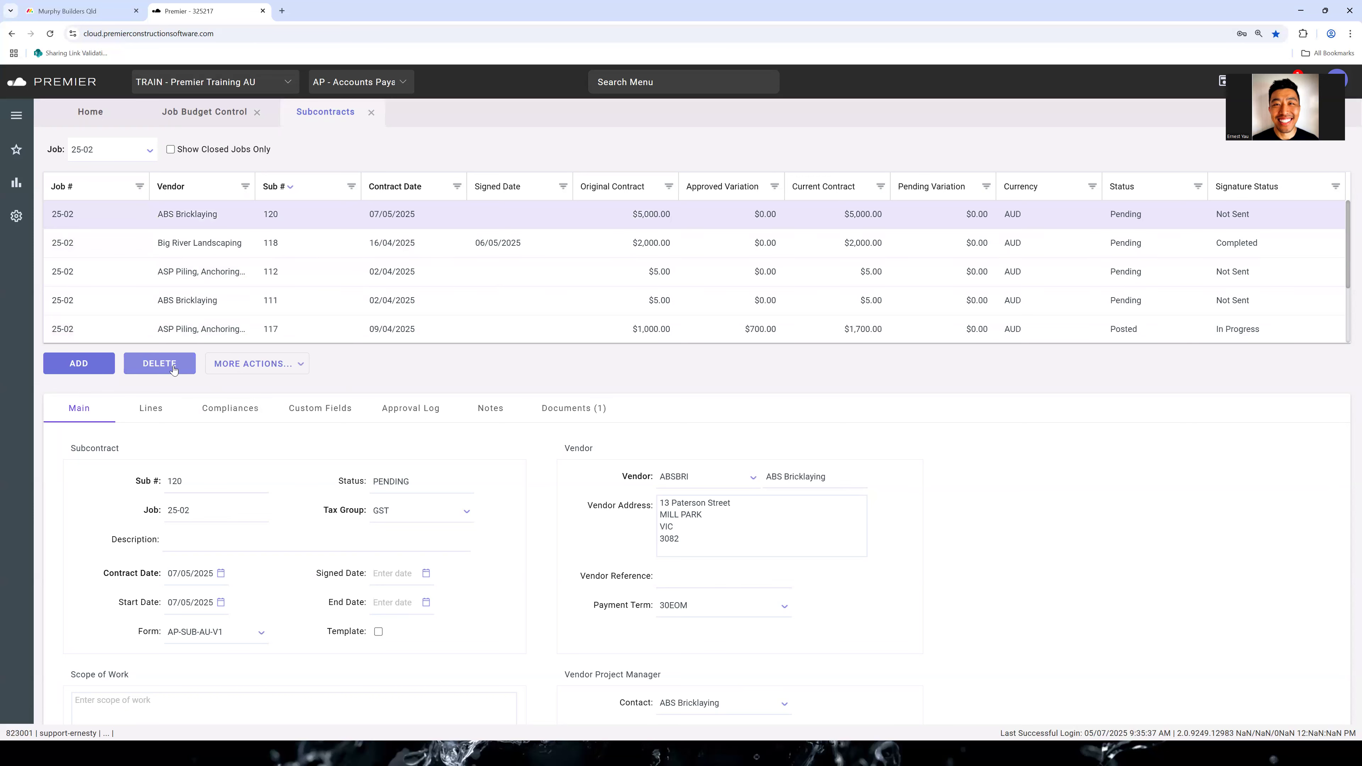
click(211, 120)
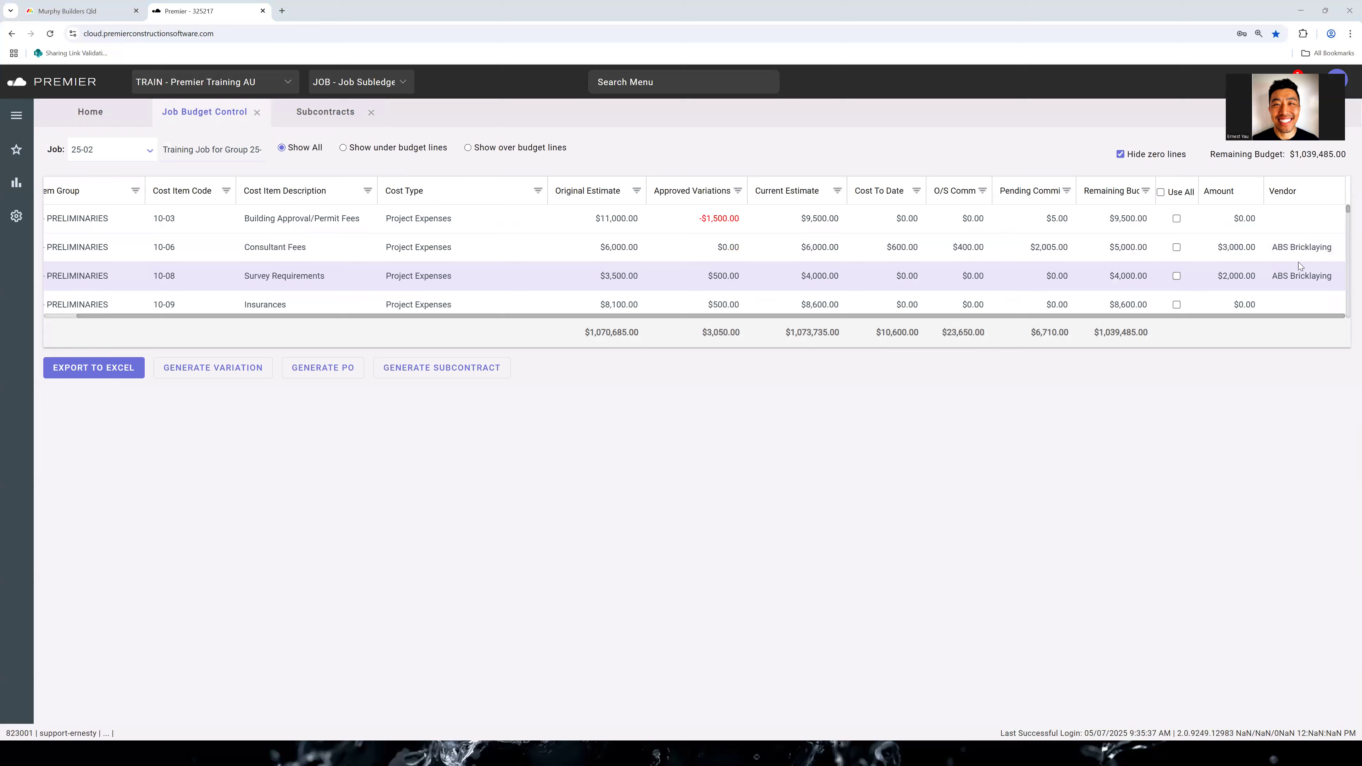
Allocate the full remaining budget of the Site Sheds/Containers line to ASP Piling, Anchoring & Dewatering Pty Ltd
double_click(1302, 276)
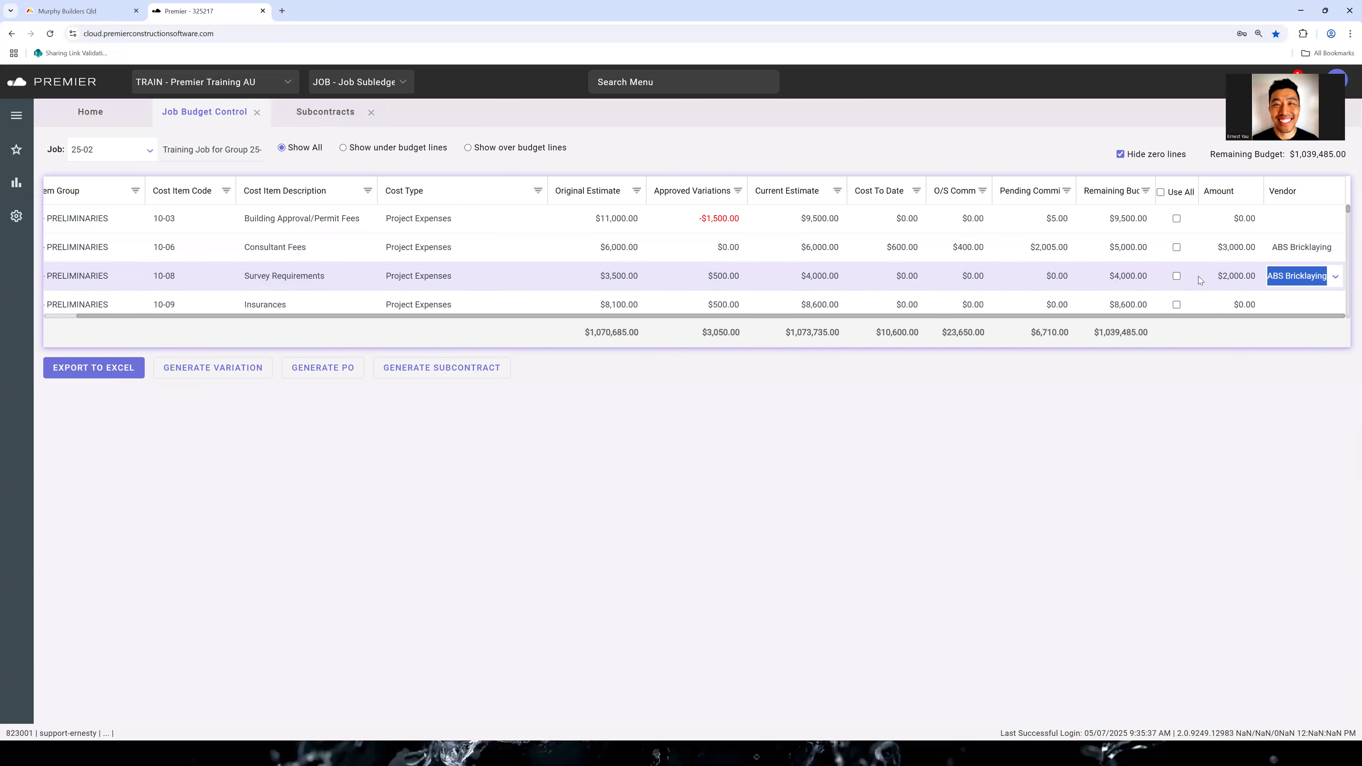
scroll(1279, 249, down, 2)
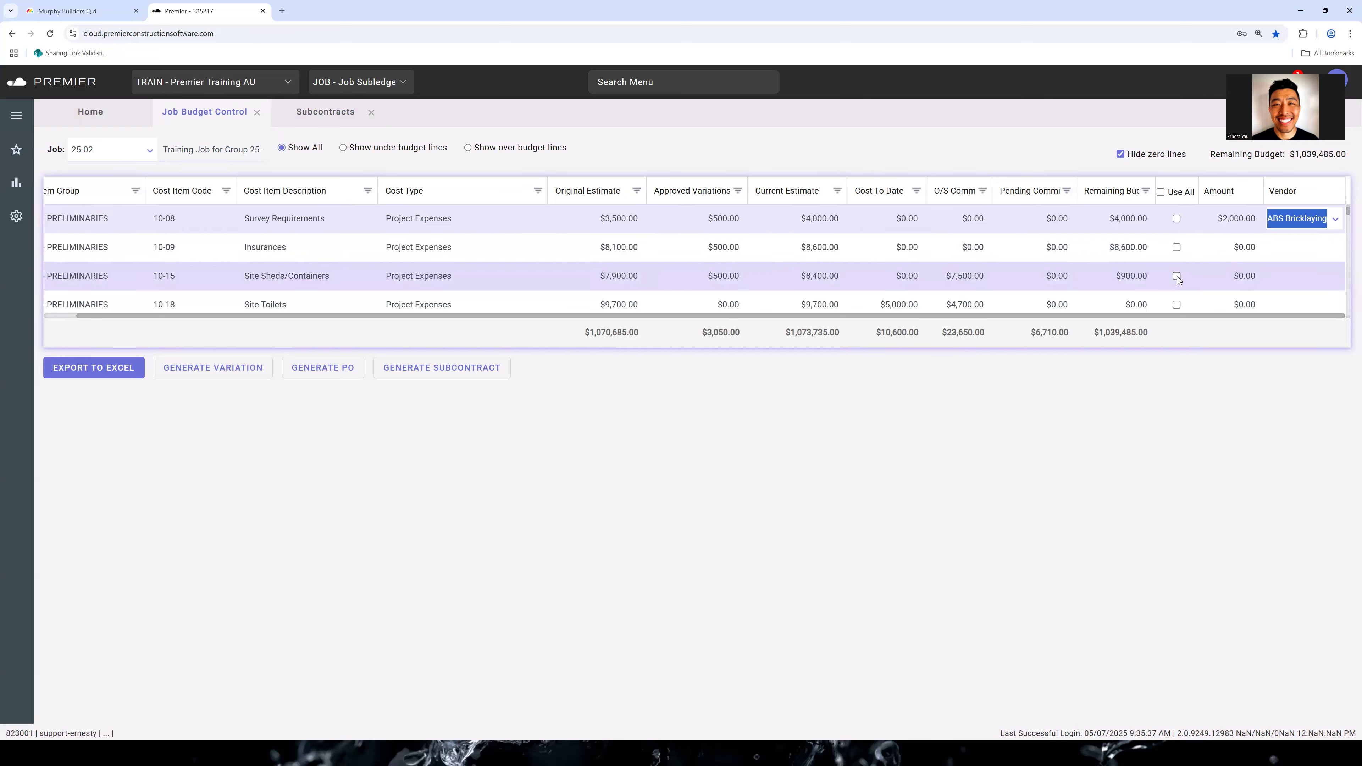
double_click(1253, 278)
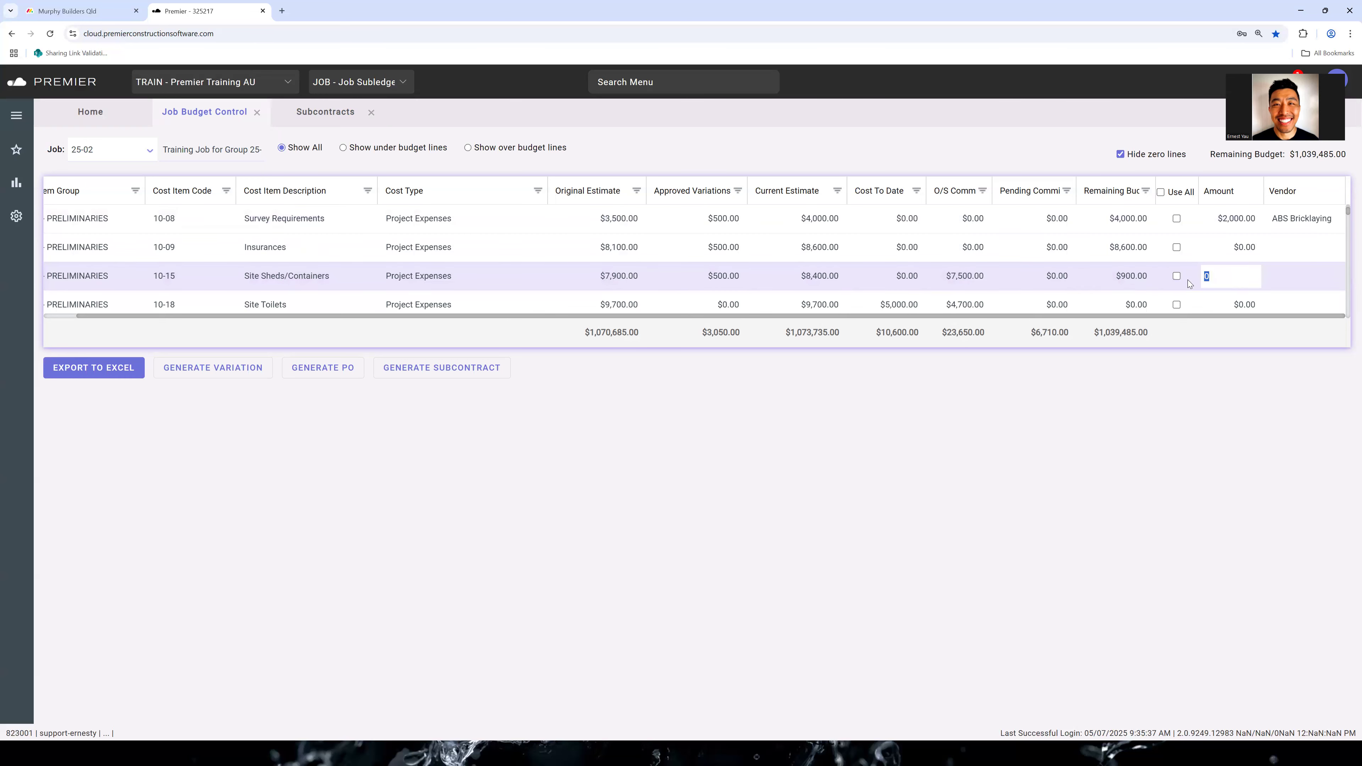
click(1178, 276)
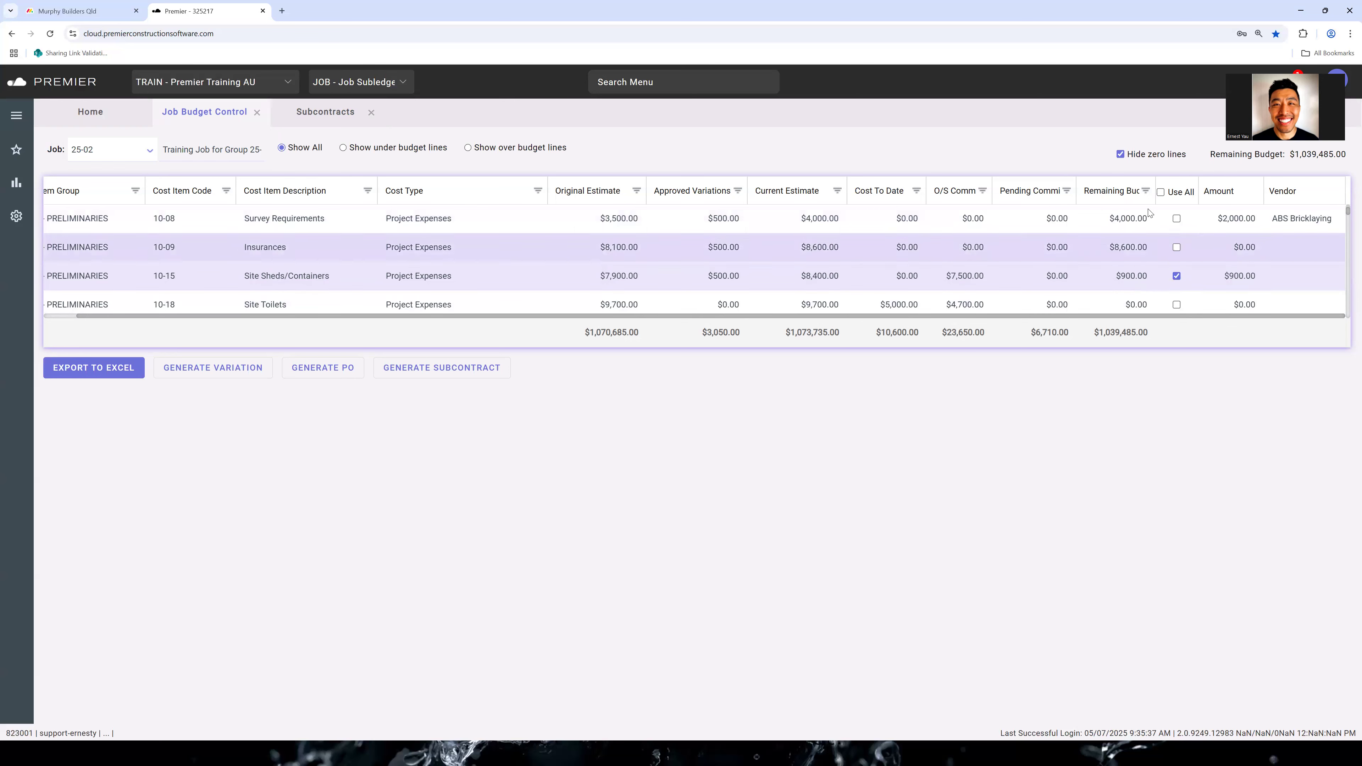
drag(1154, 196, 1158, 195)
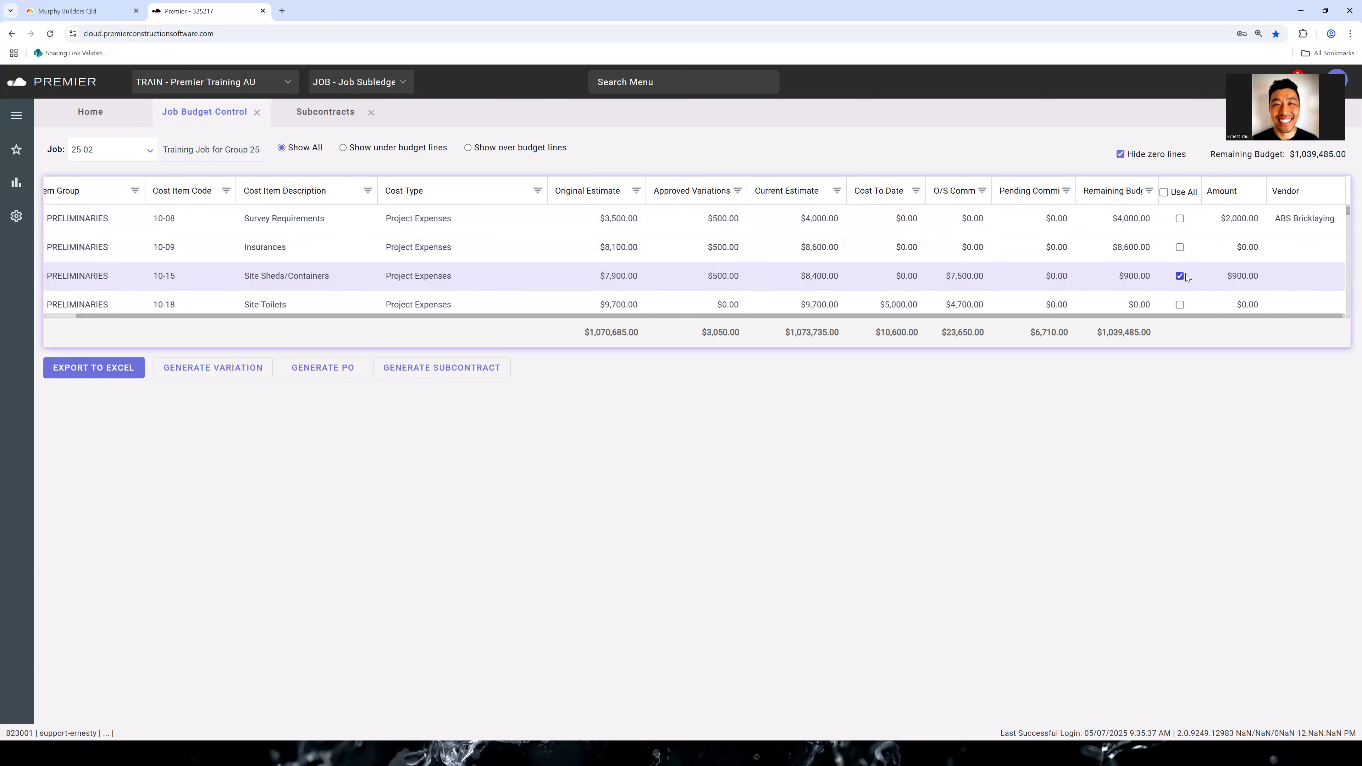
click(1238, 279)
click(1302, 274)
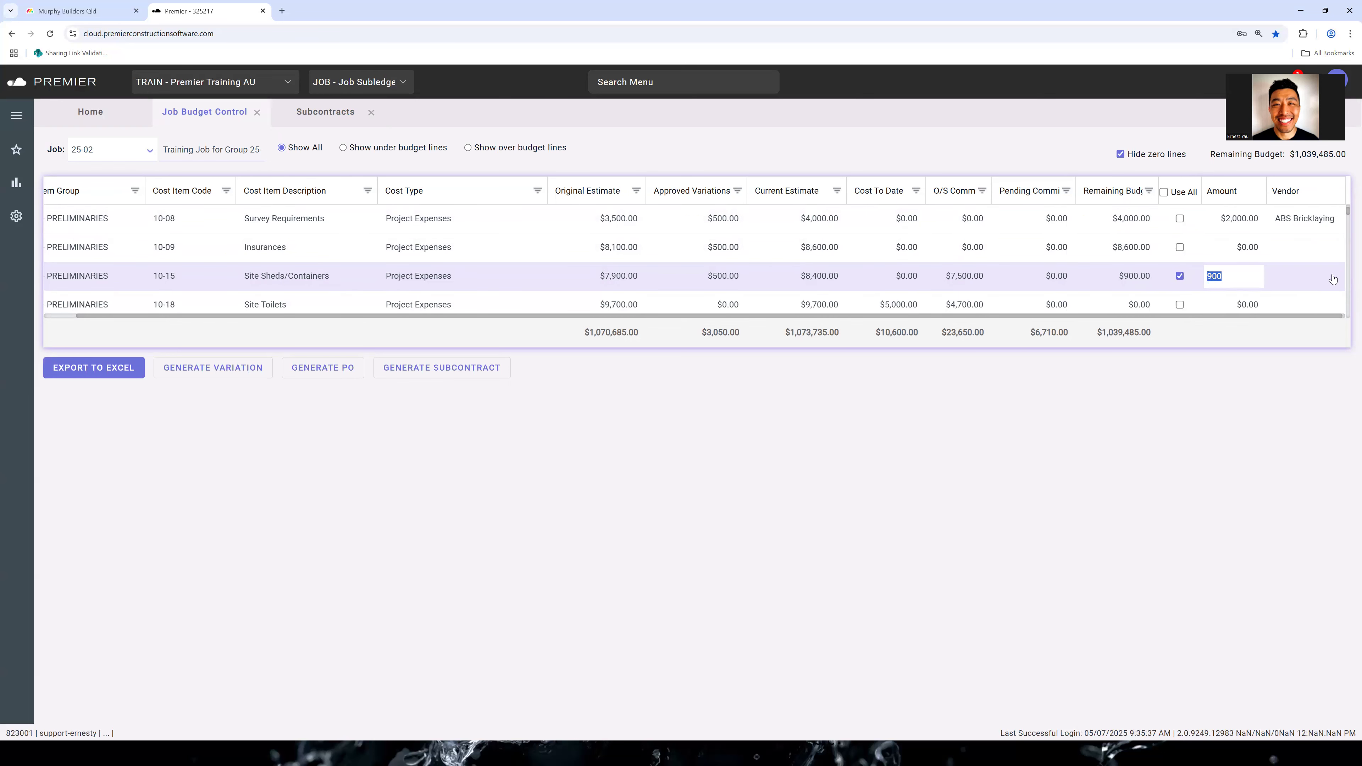
click(1277, 337)
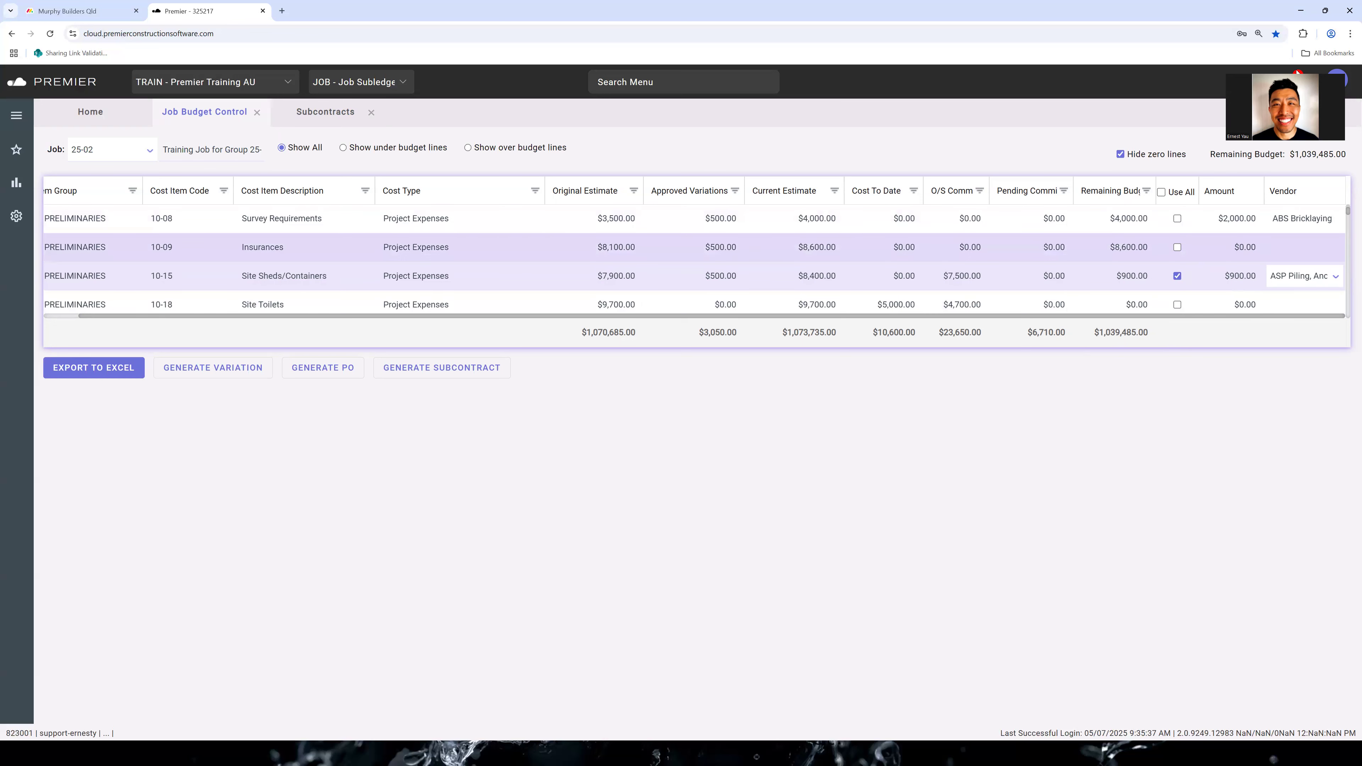
drag(1297, 70, 1190, 451)
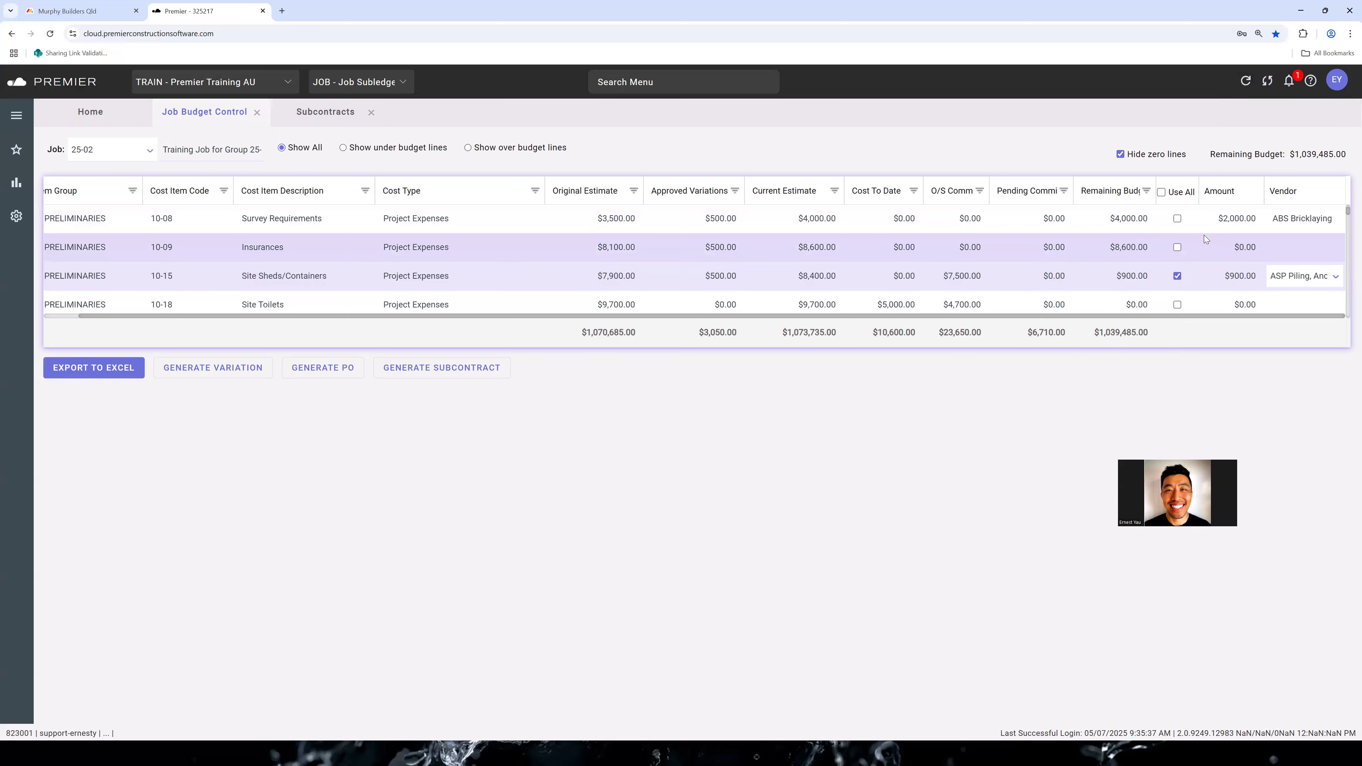
Refresh the job budget lines to clear the unprocessed amounts and vendors
scroll(1204, 235, up, 2)
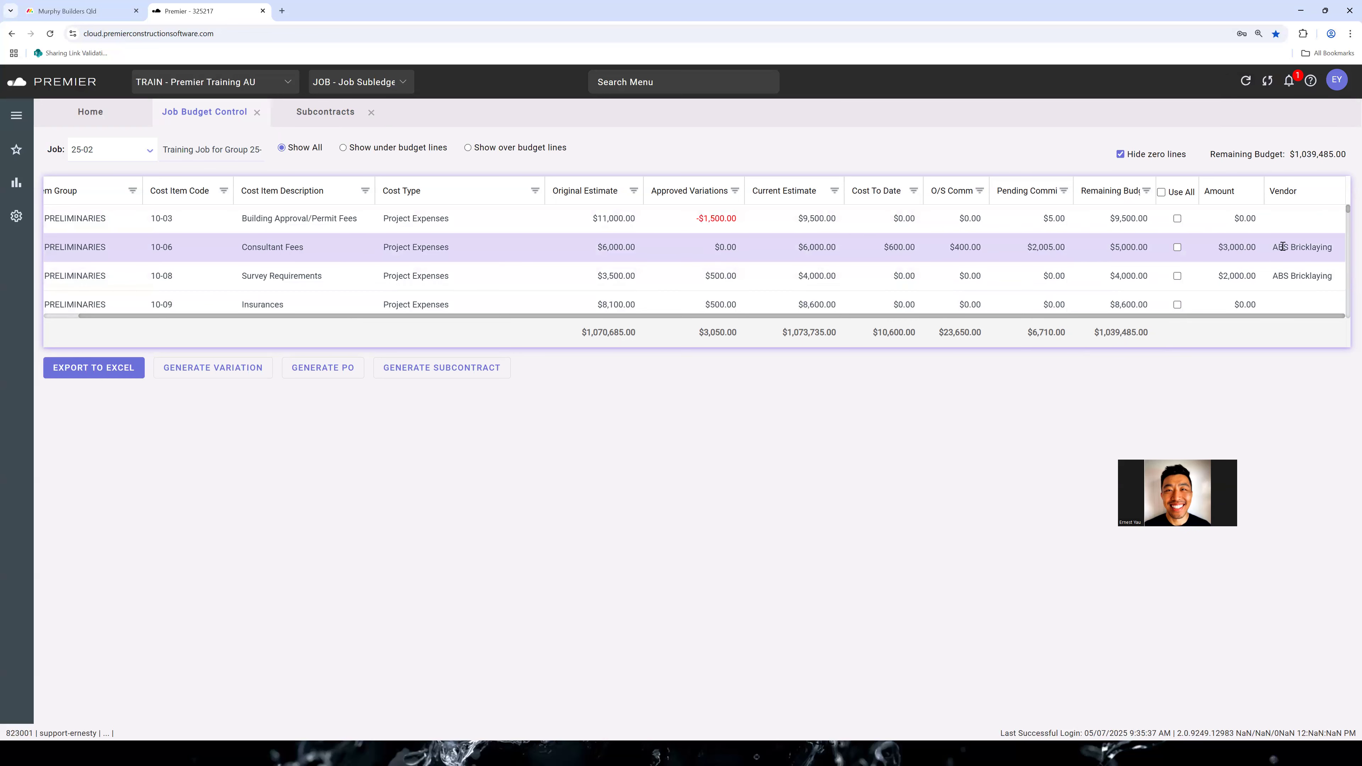
click(1297, 246)
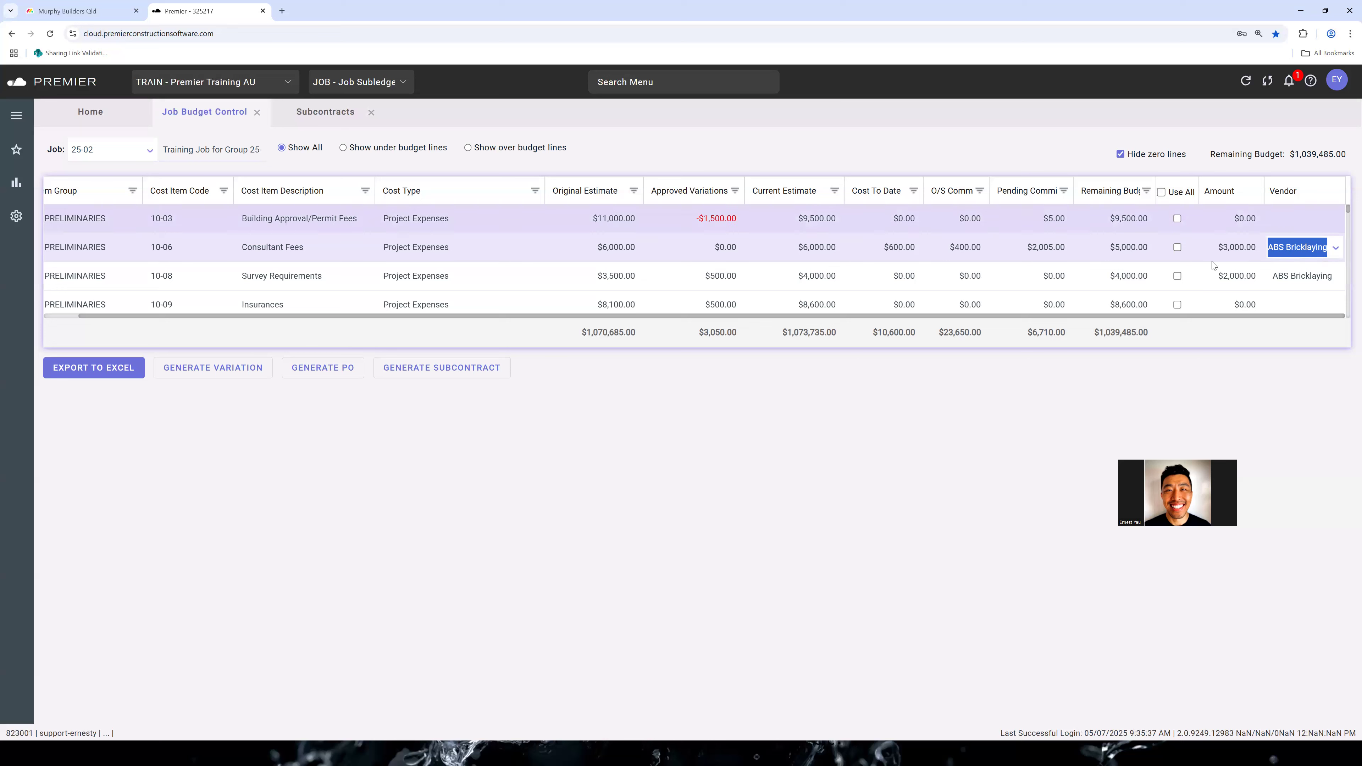
click(1248, 85)
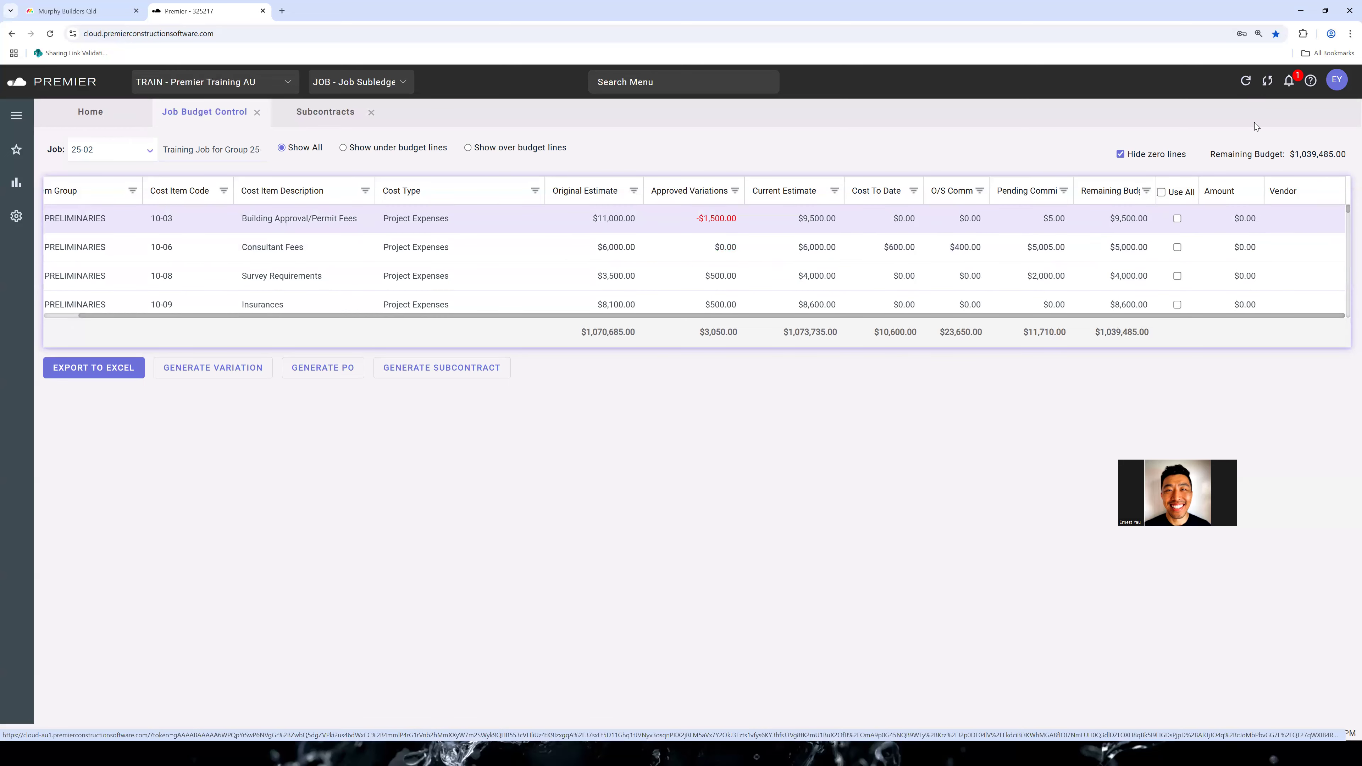
click(1285, 248)
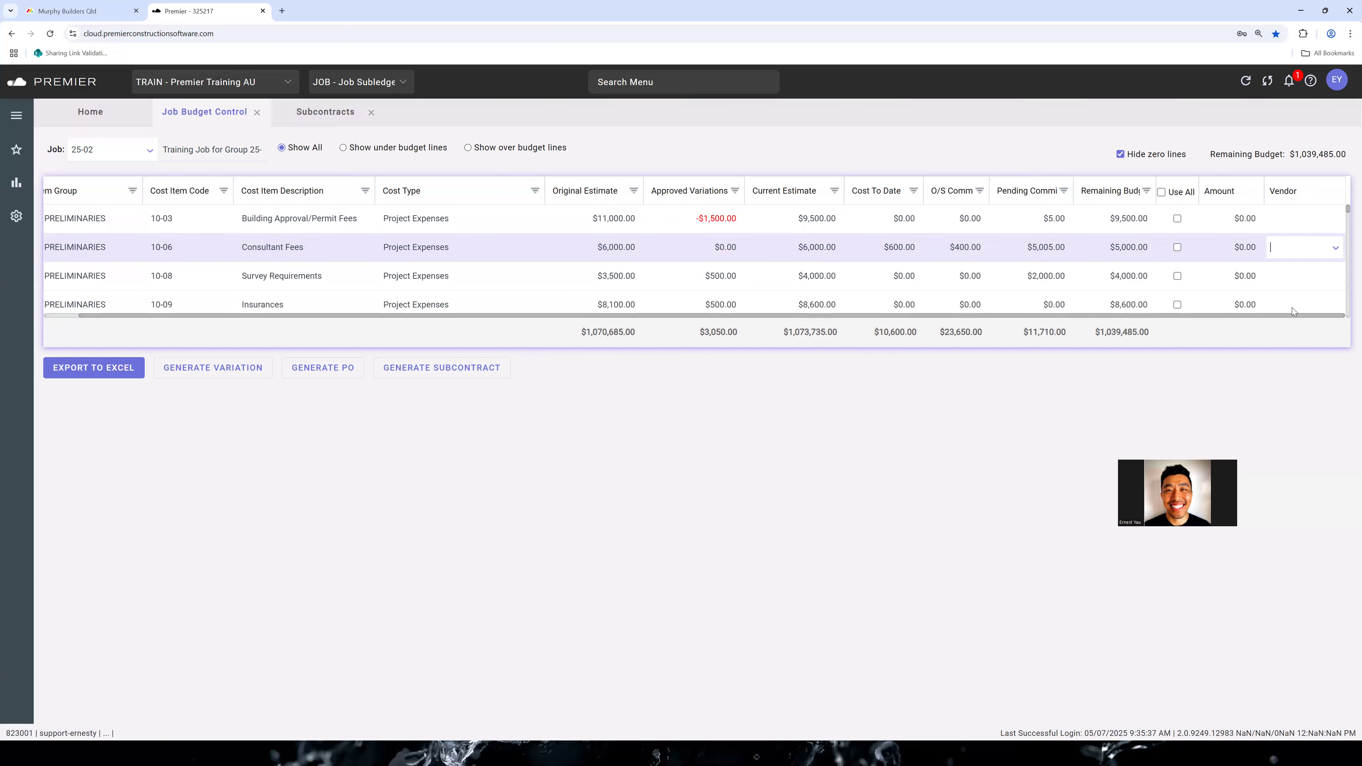
Compare the lines of ABS Bricklaying subcontract 120 with the pending commitments on the job budget lines
click(344, 119)
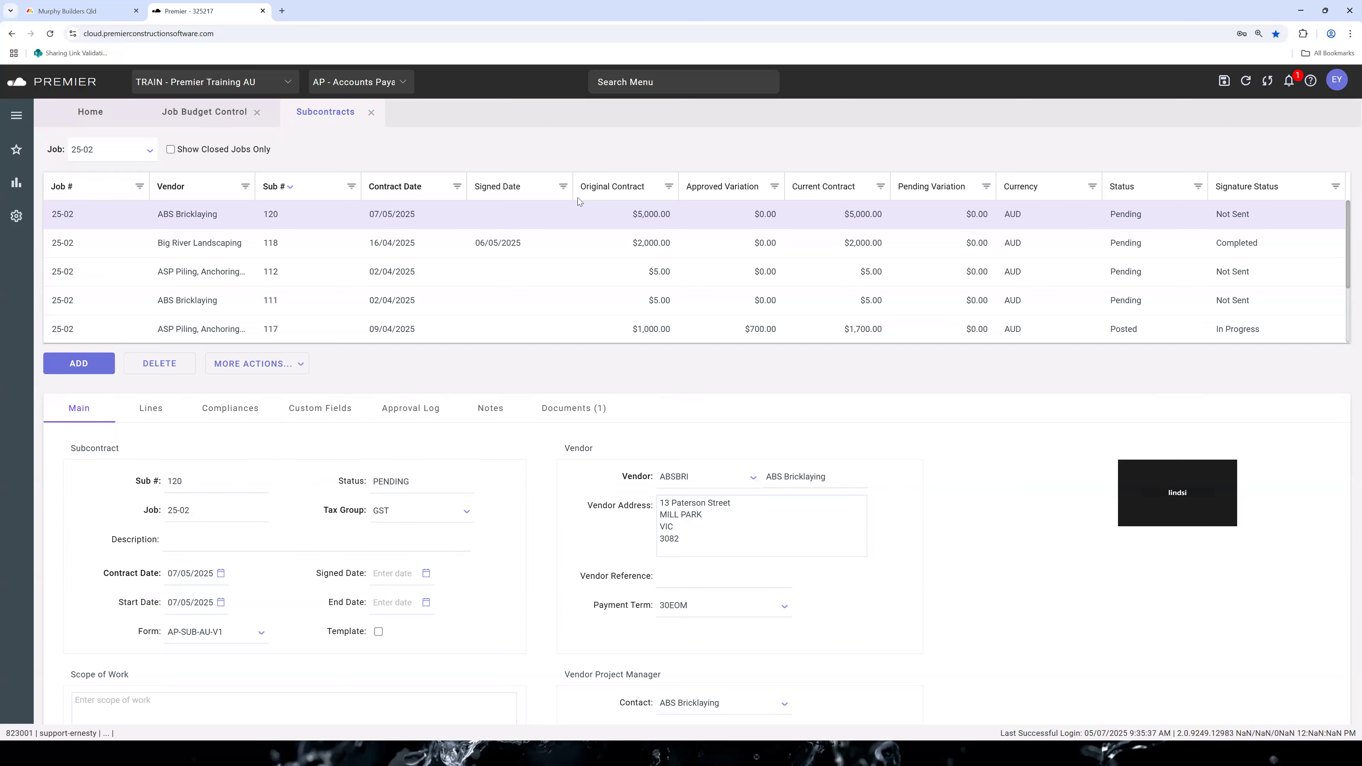
click(150, 411)
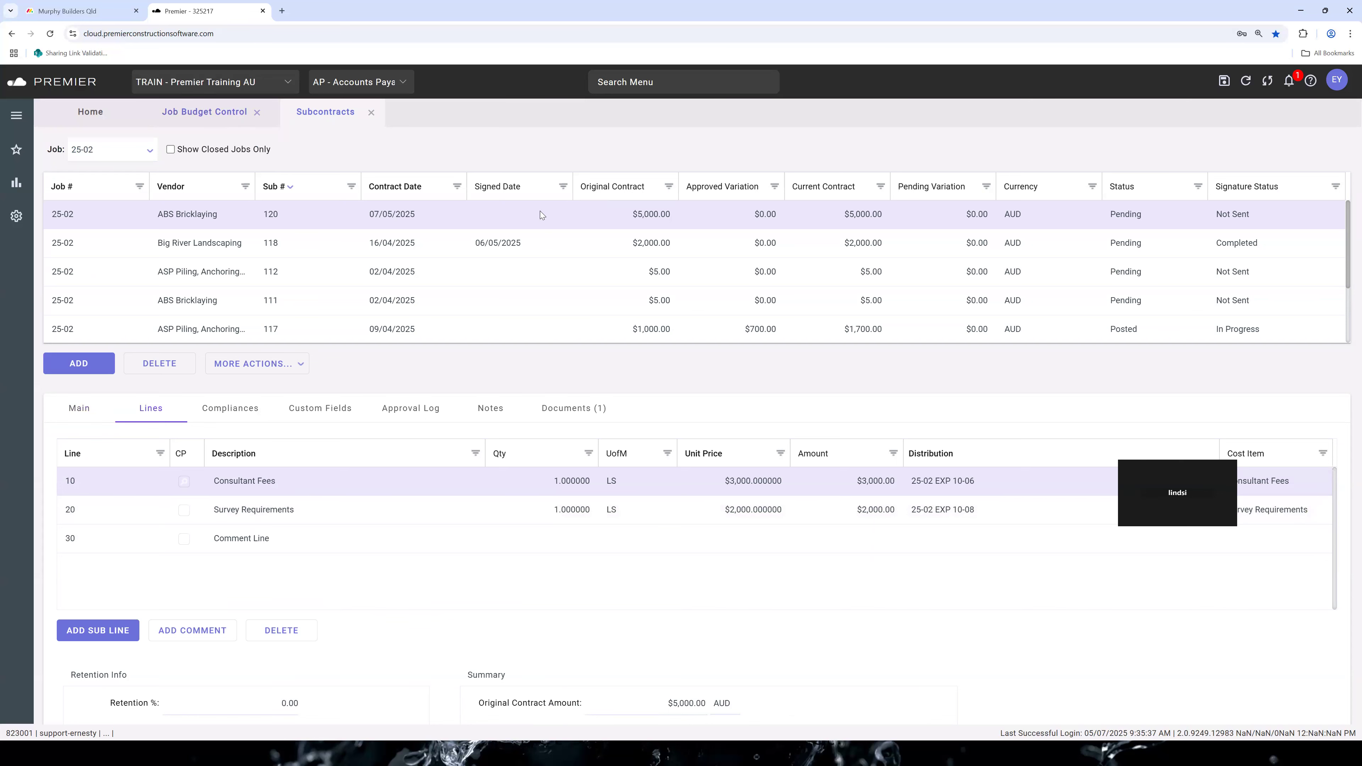
click(237, 115)
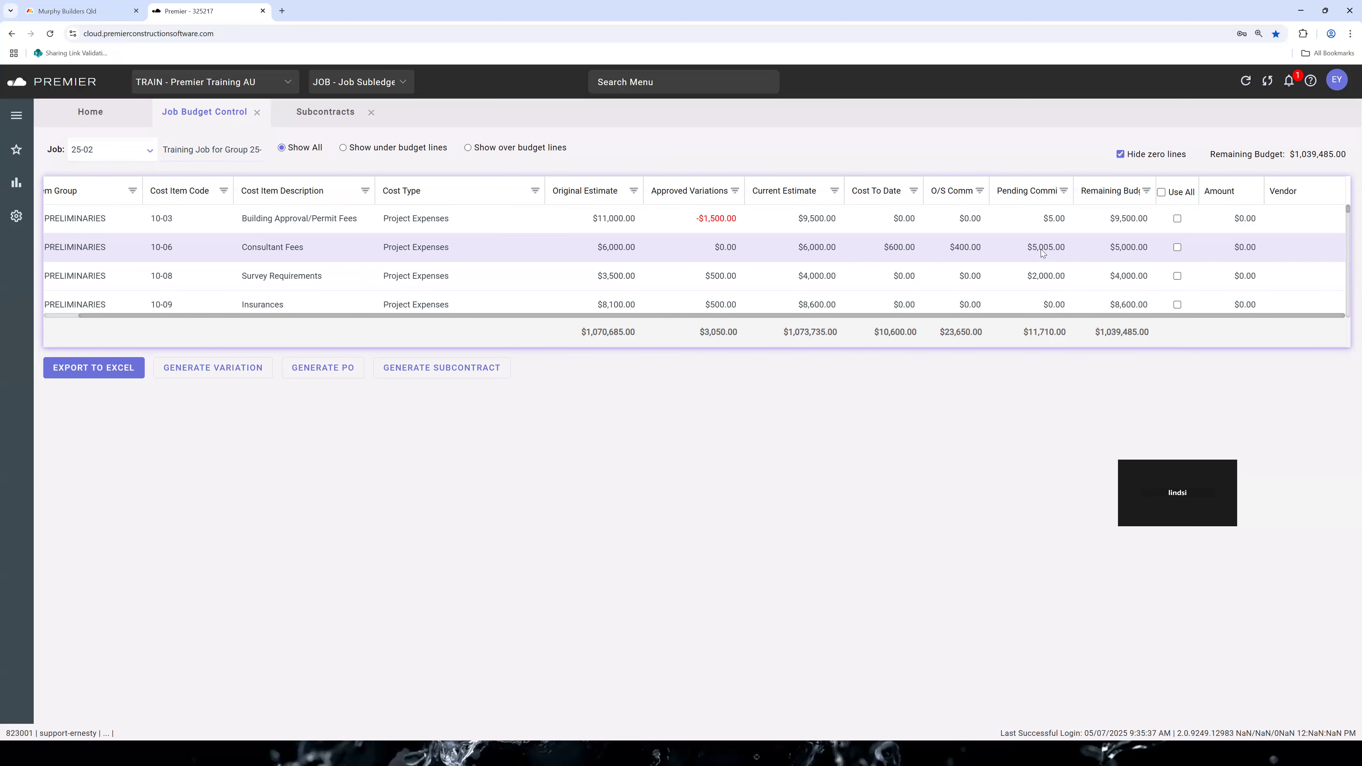
click(1215, 248)
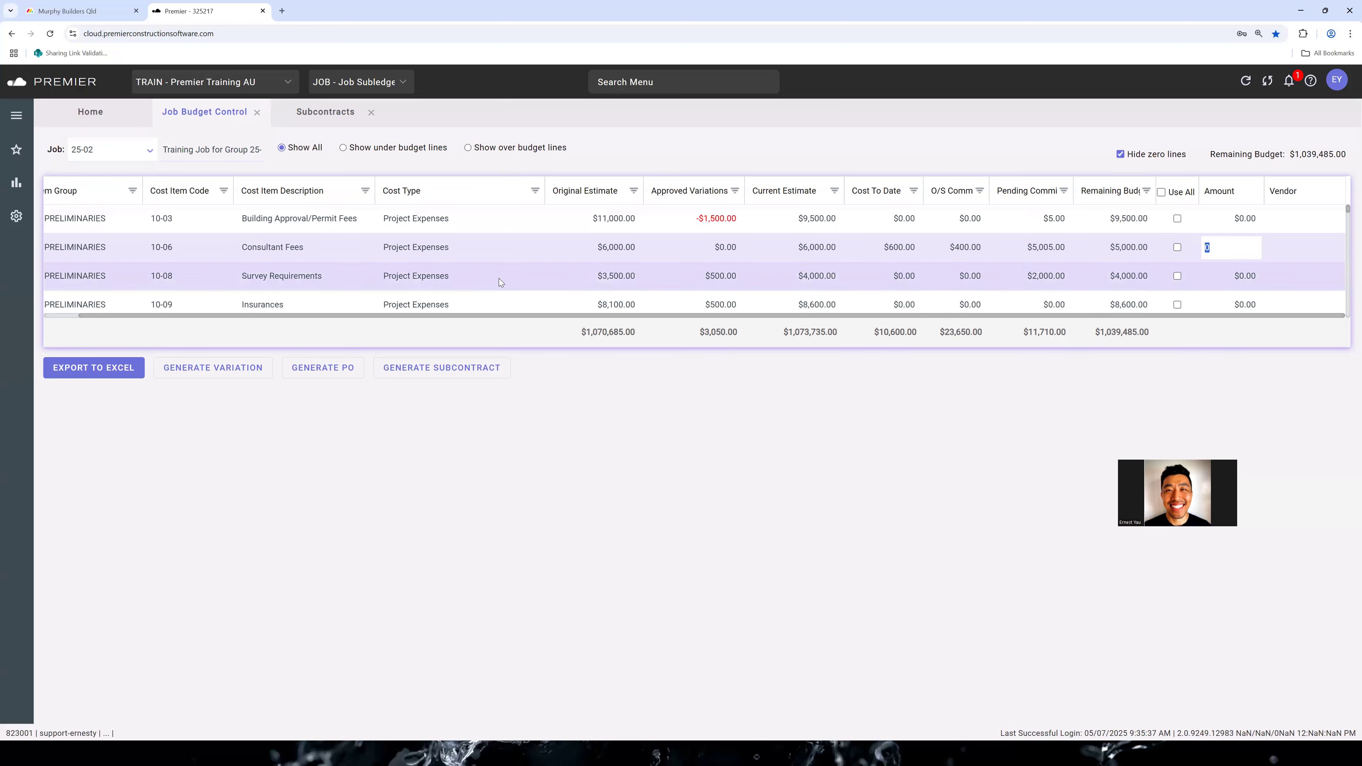
scroll(499, 278, down, 5)
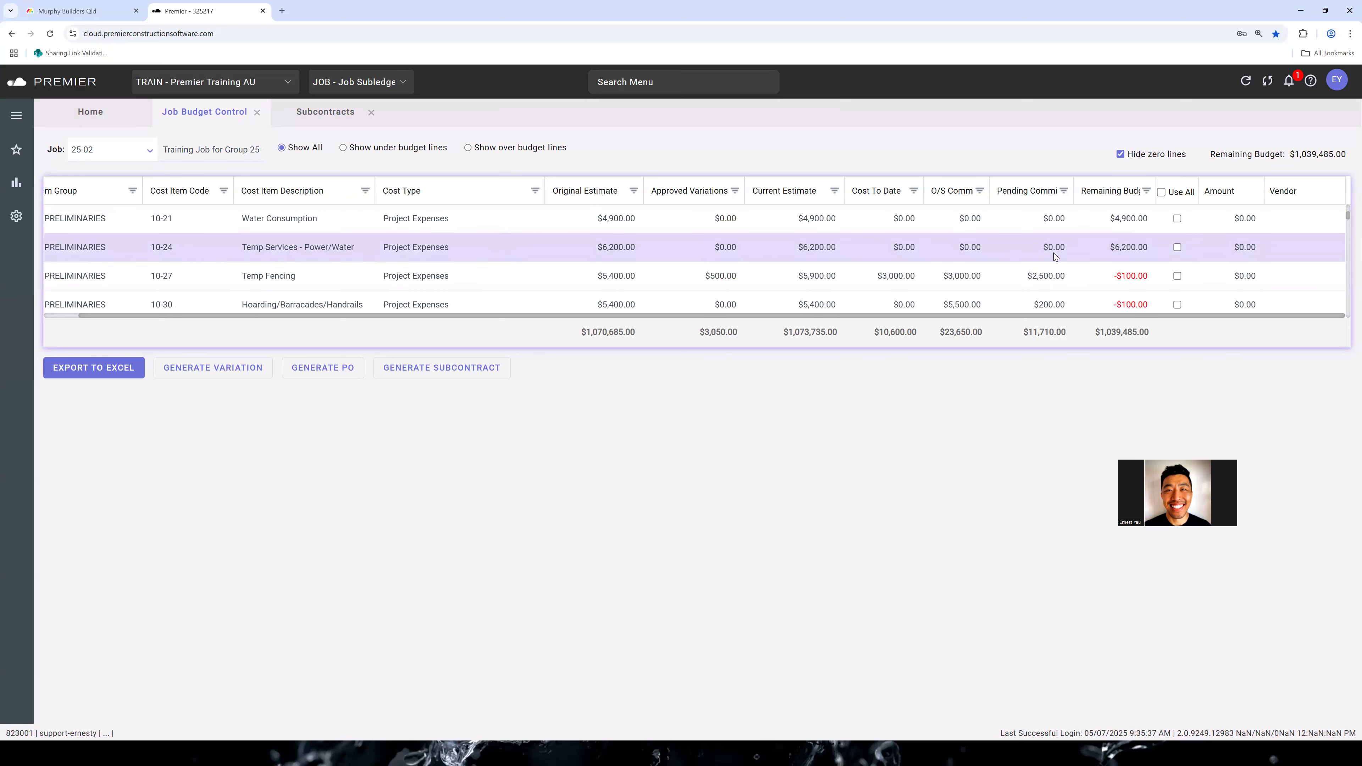
scroll(438, 258, up, 2)
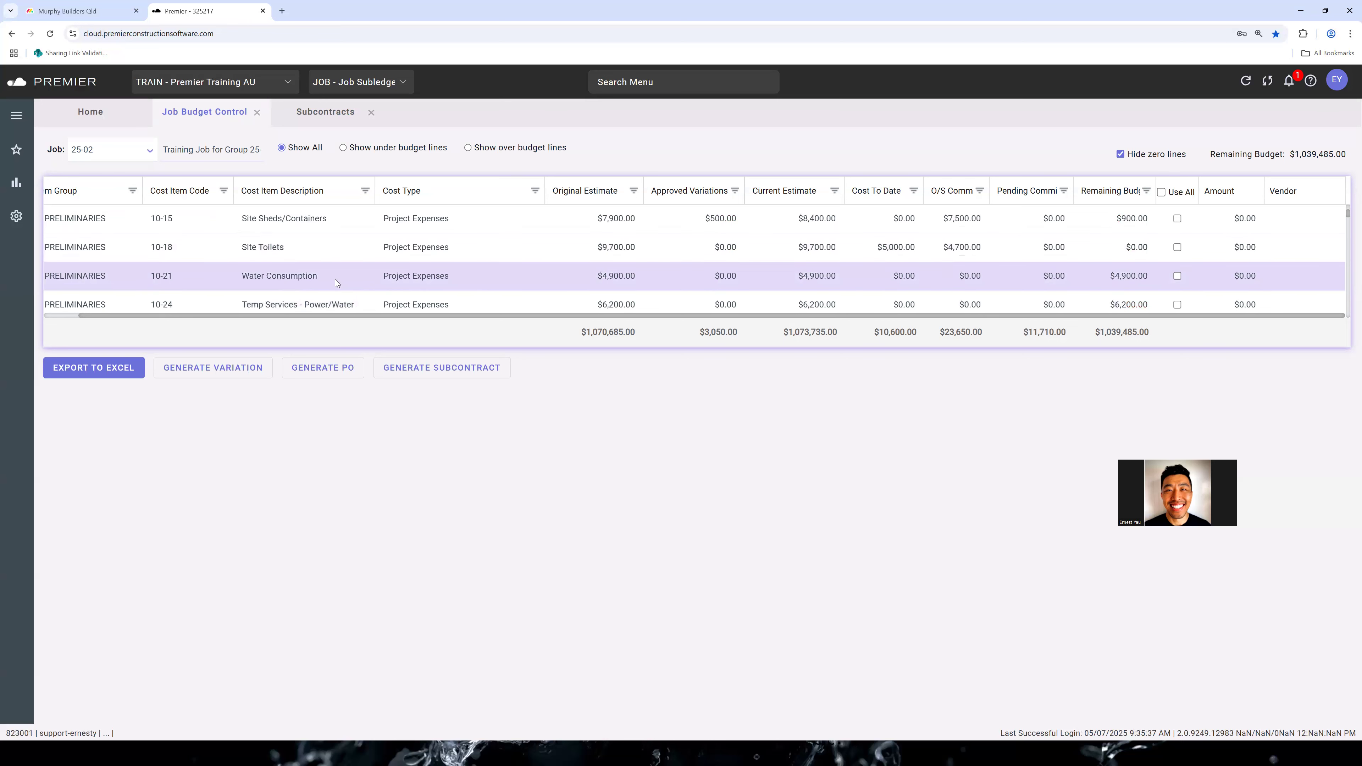
Set the budget amounts to 100 for Water Consumption and 200 for Temp Services - Power/Water
click(348, 285)
click(339, 295)
scroll(329, 300, down, 1)
scroll(333, 290, up, 2)
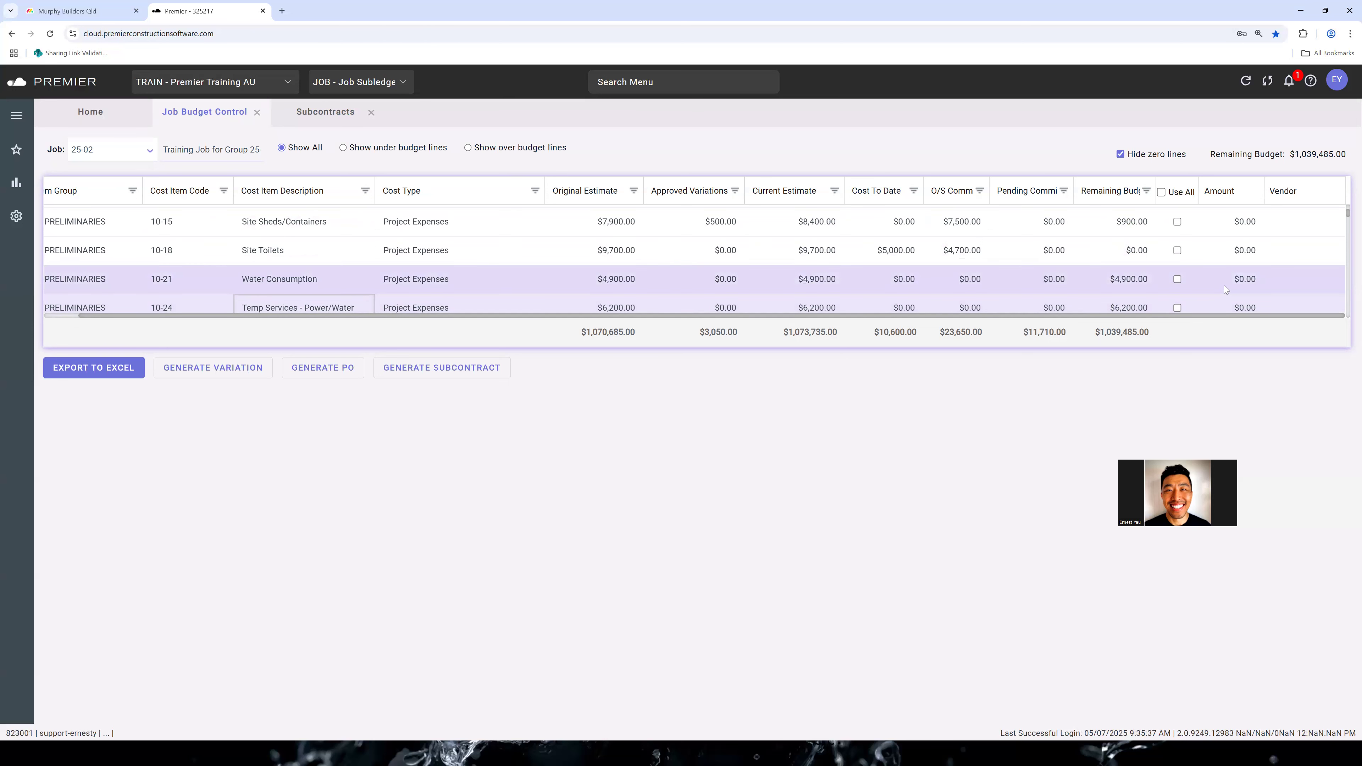
click(1244, 283)
text(100)
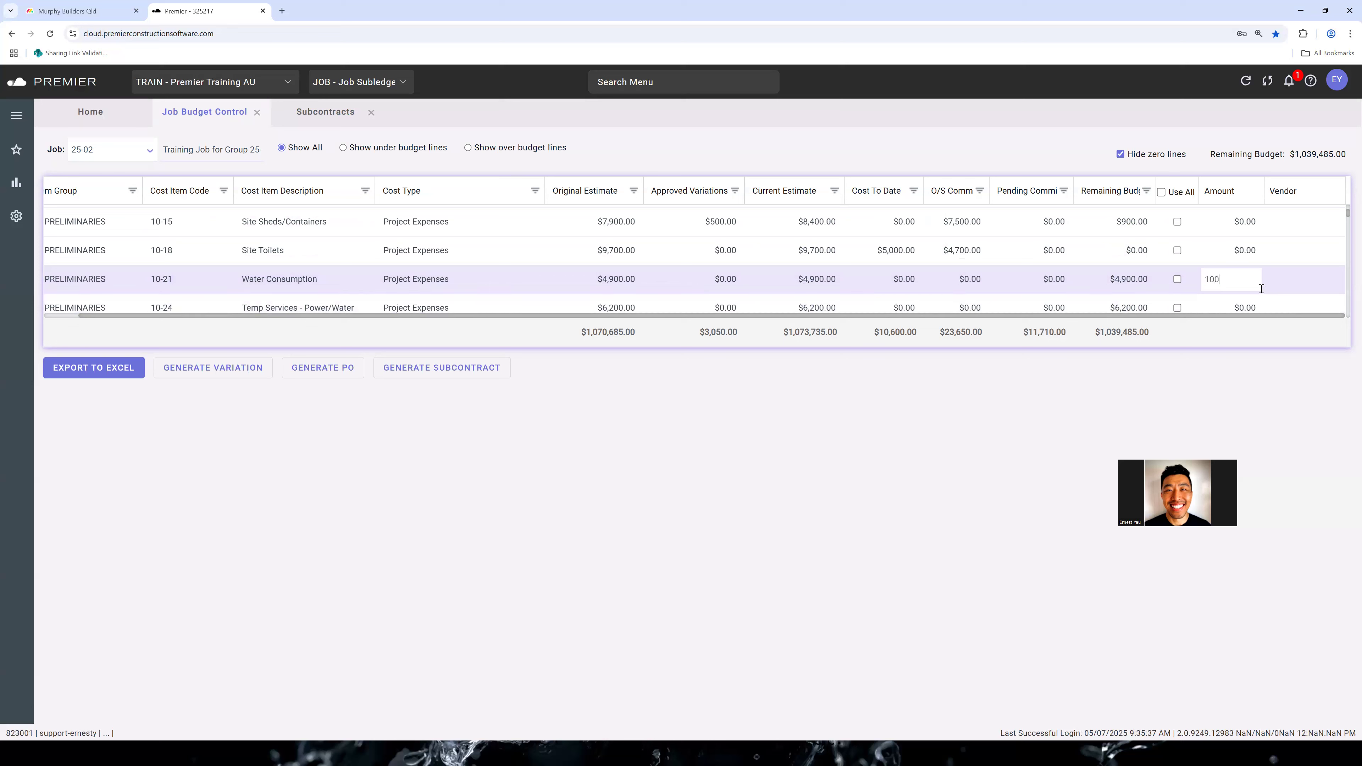
key(Tab)
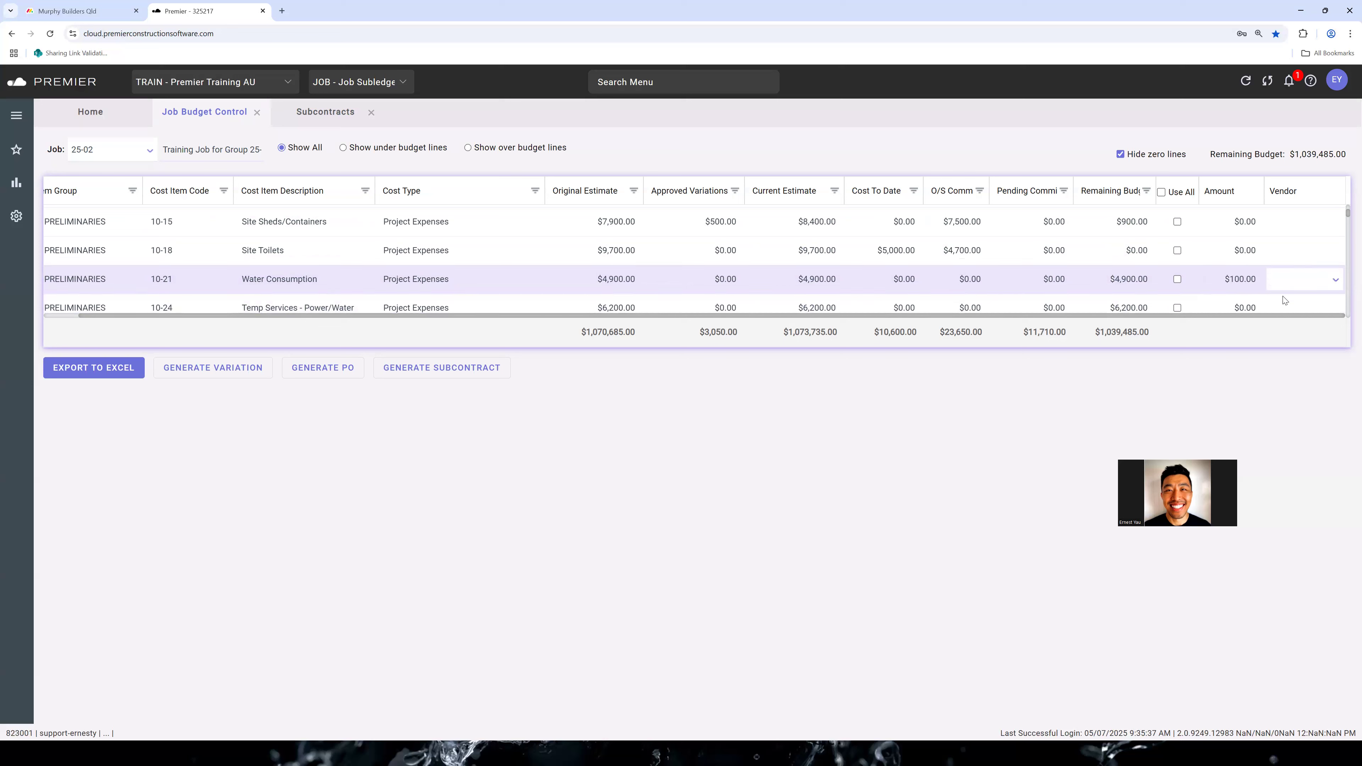
click(1243, 304)
text(200)
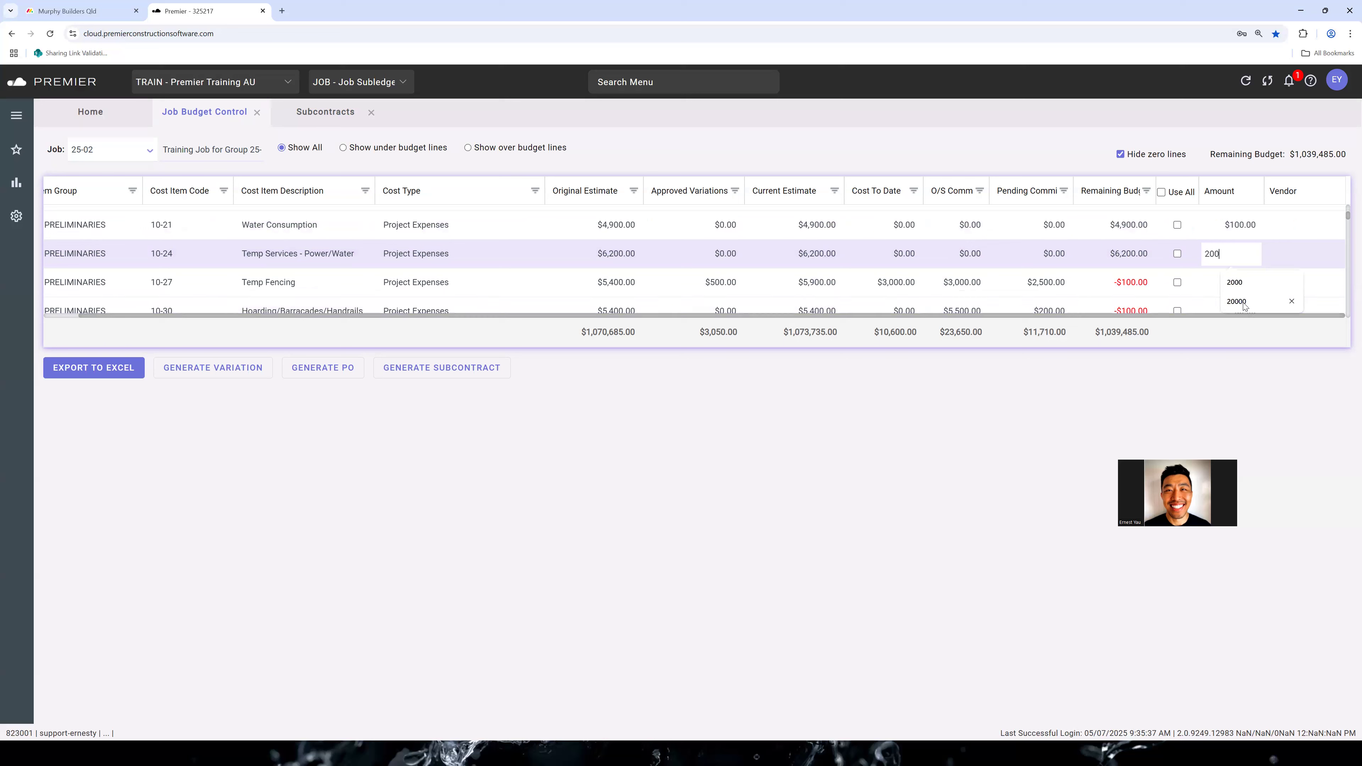
key(Tab)
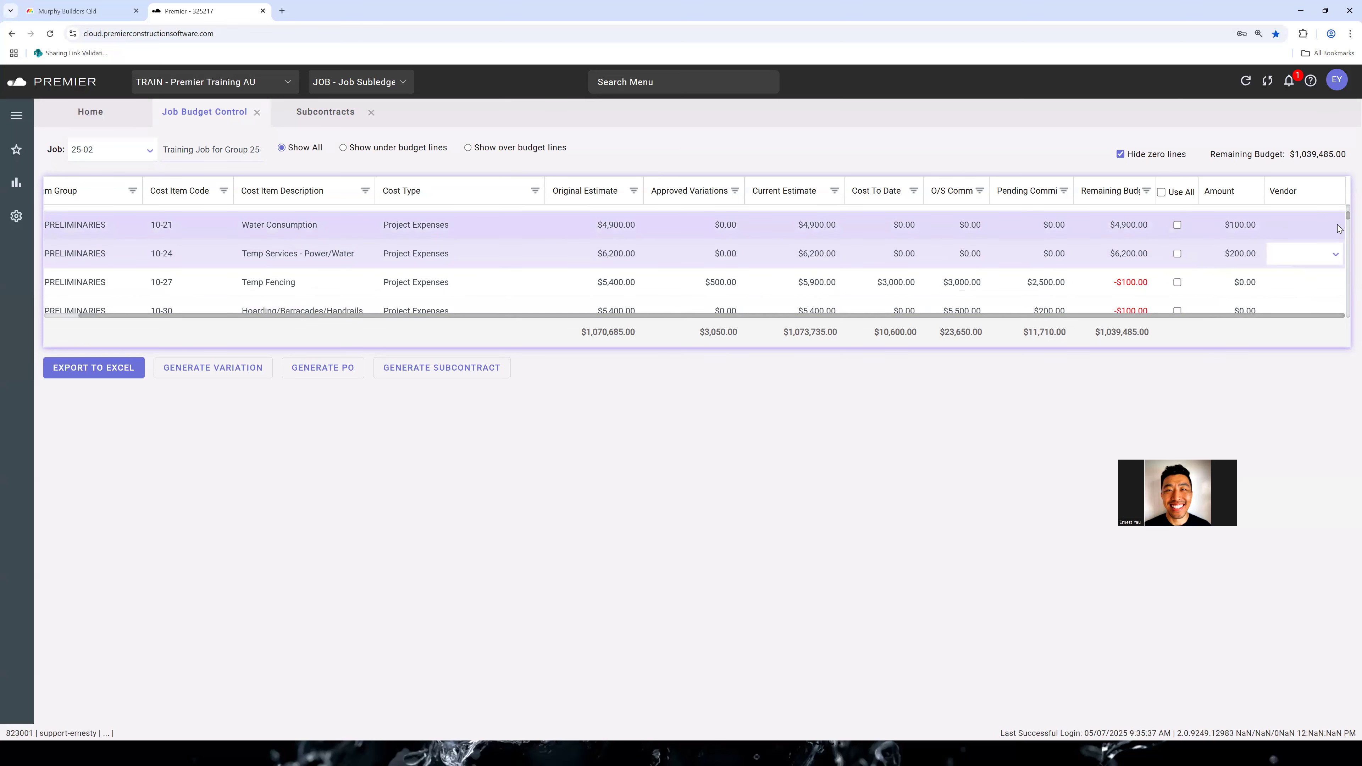
Assign ABS Bricklaying as the vendor of the Water Consumption budget line
click(1329, 227)
click(1335, 227)
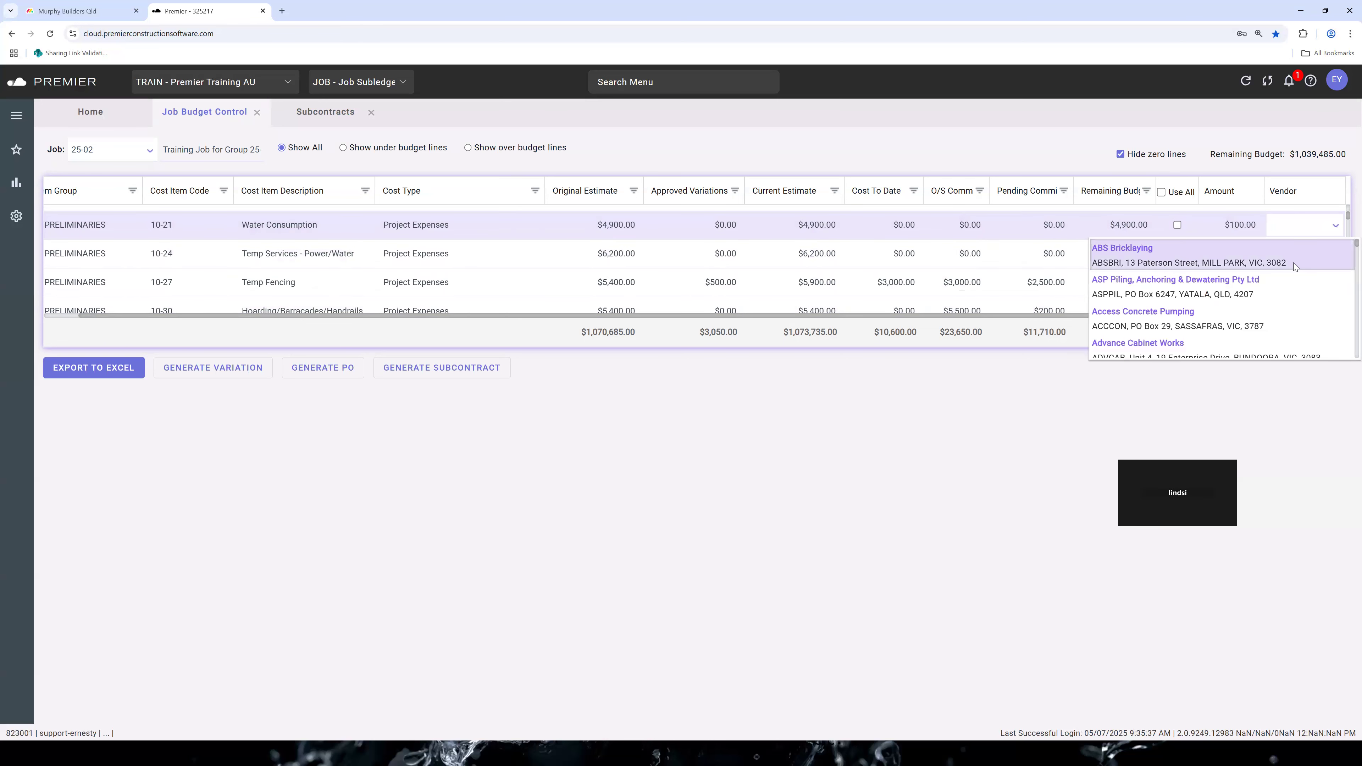
click(1293, 263)
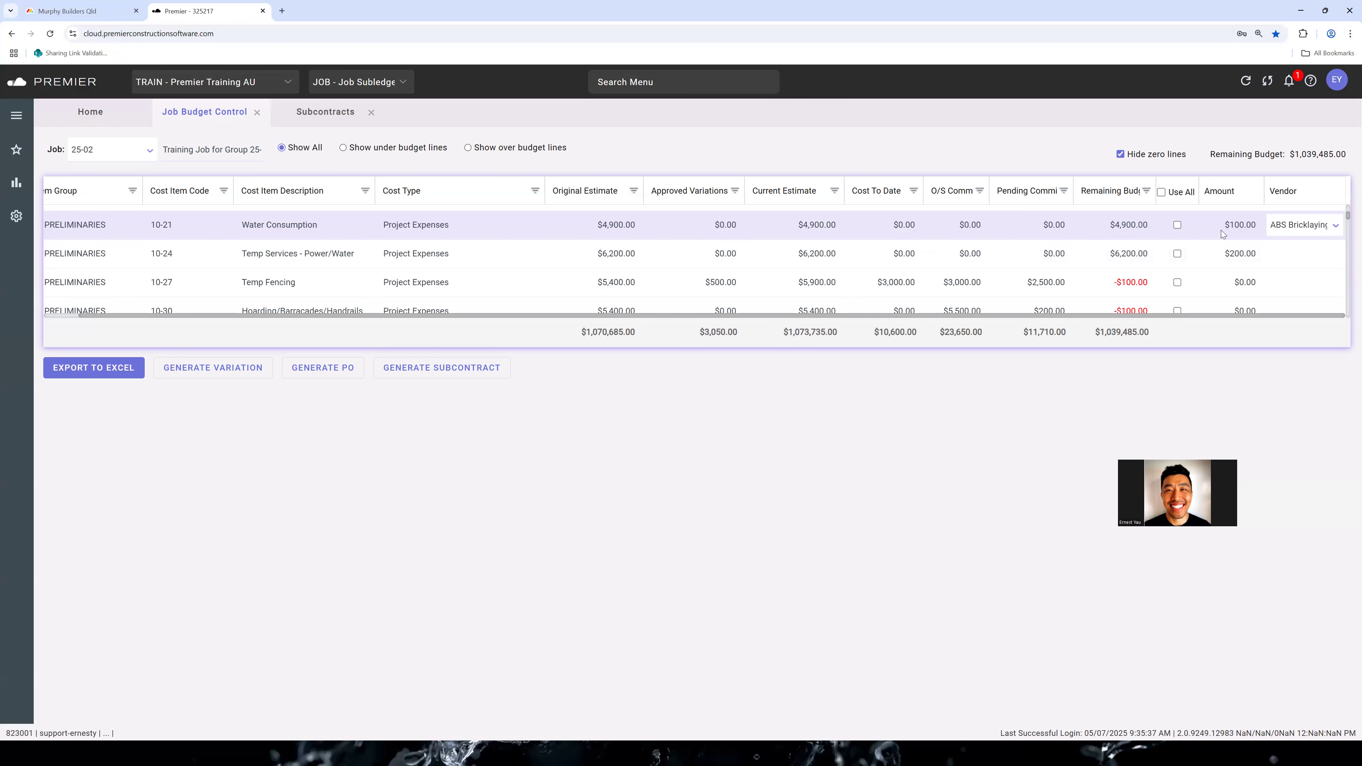
Add a blank sub line to ABS Bricklaying subcontract 120 and delete its comment line
click(308, 113)
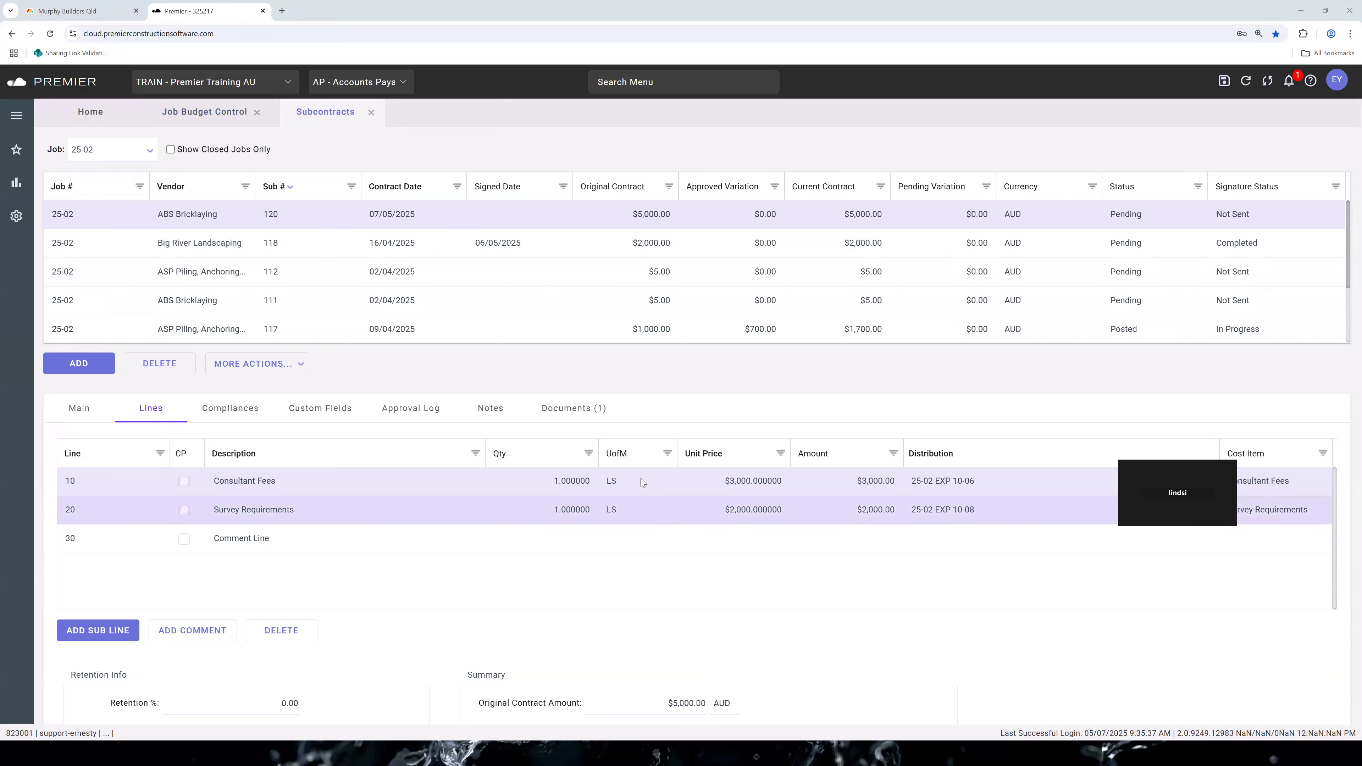
scroll(553, 506, down, 1)
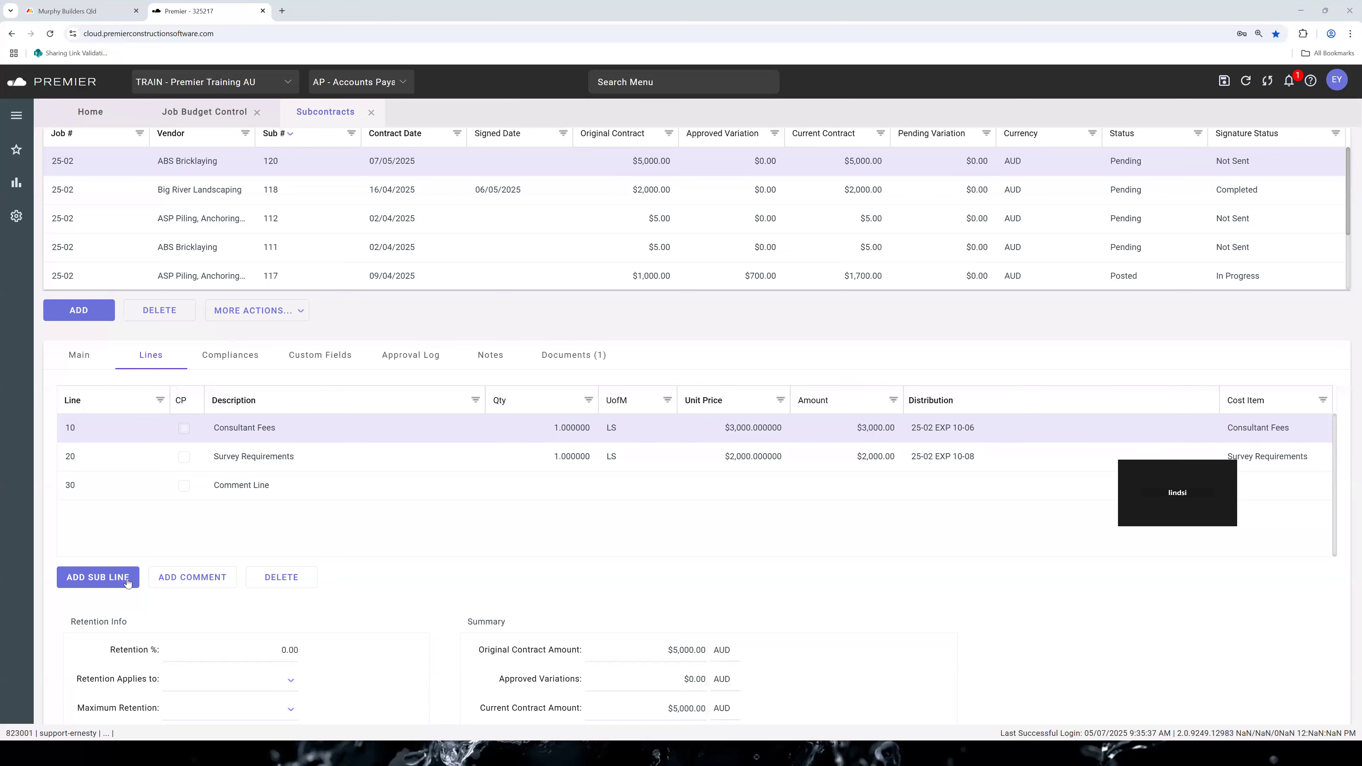
click(118, 577)
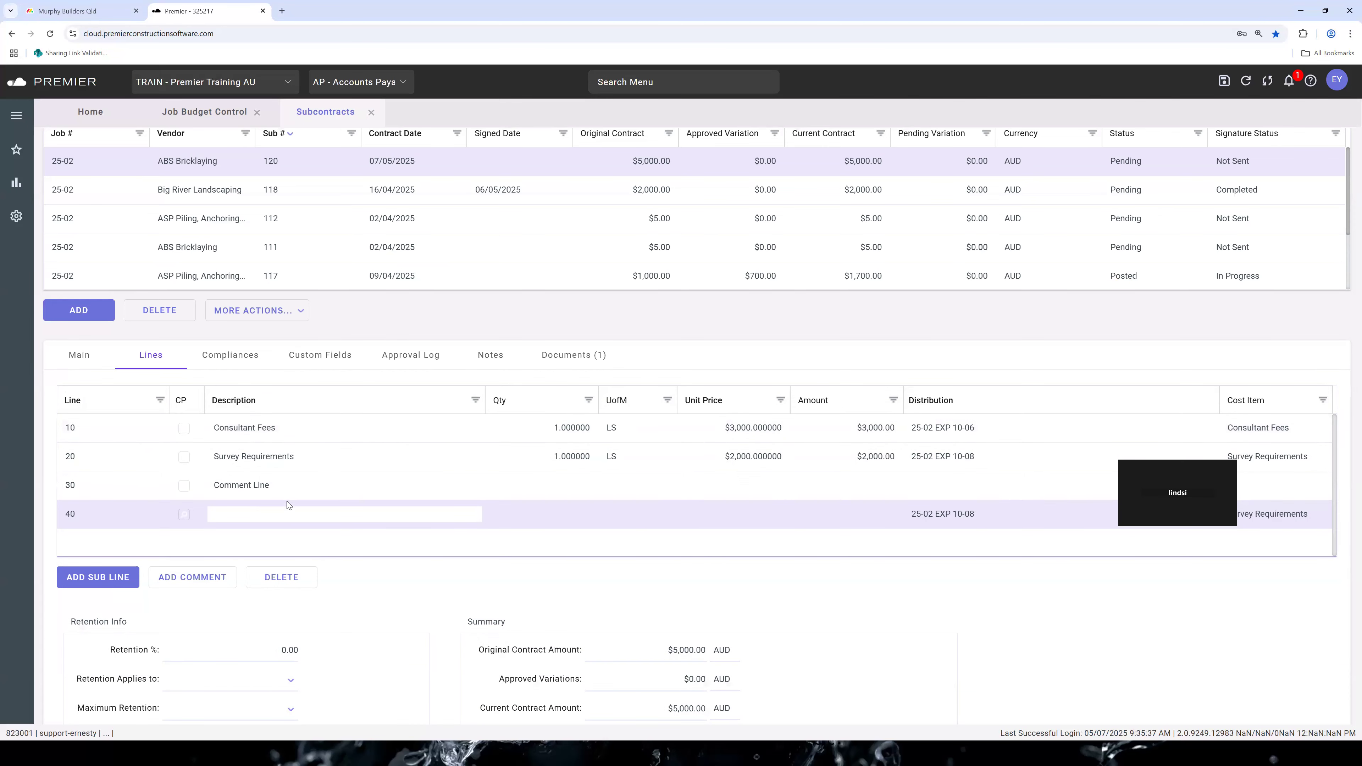
click(298, 484)
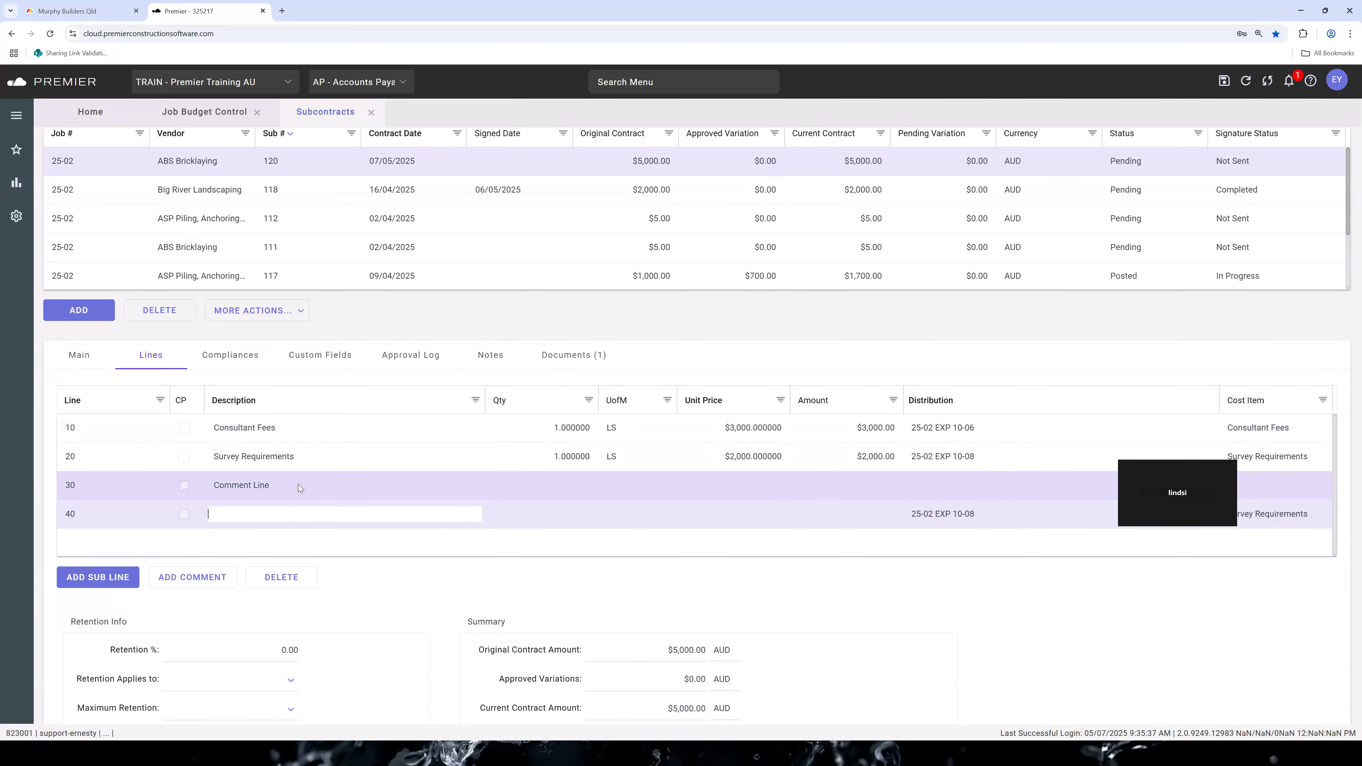
click(280, 577)
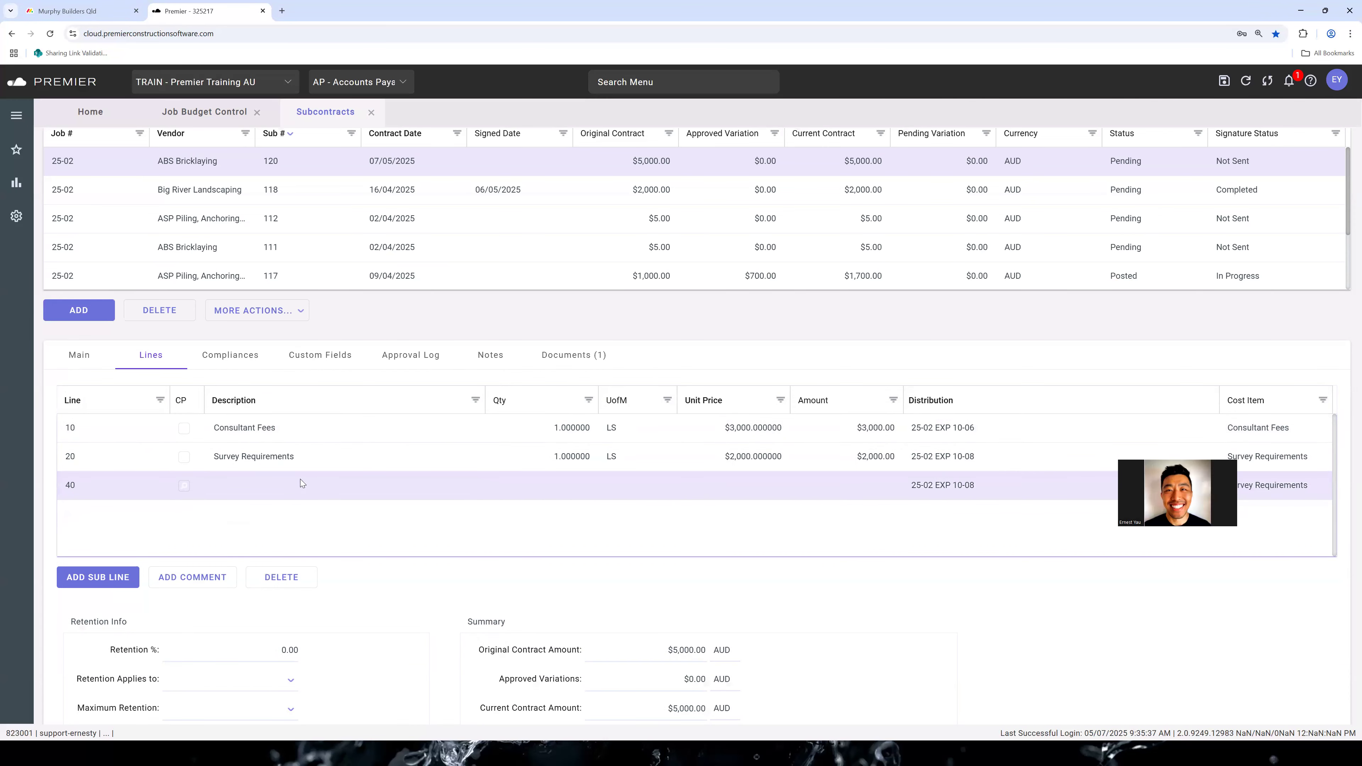
Describe subcontract line 40 as "Consultant Fees (switch board)" with a quantity of 1
click(300, 483)
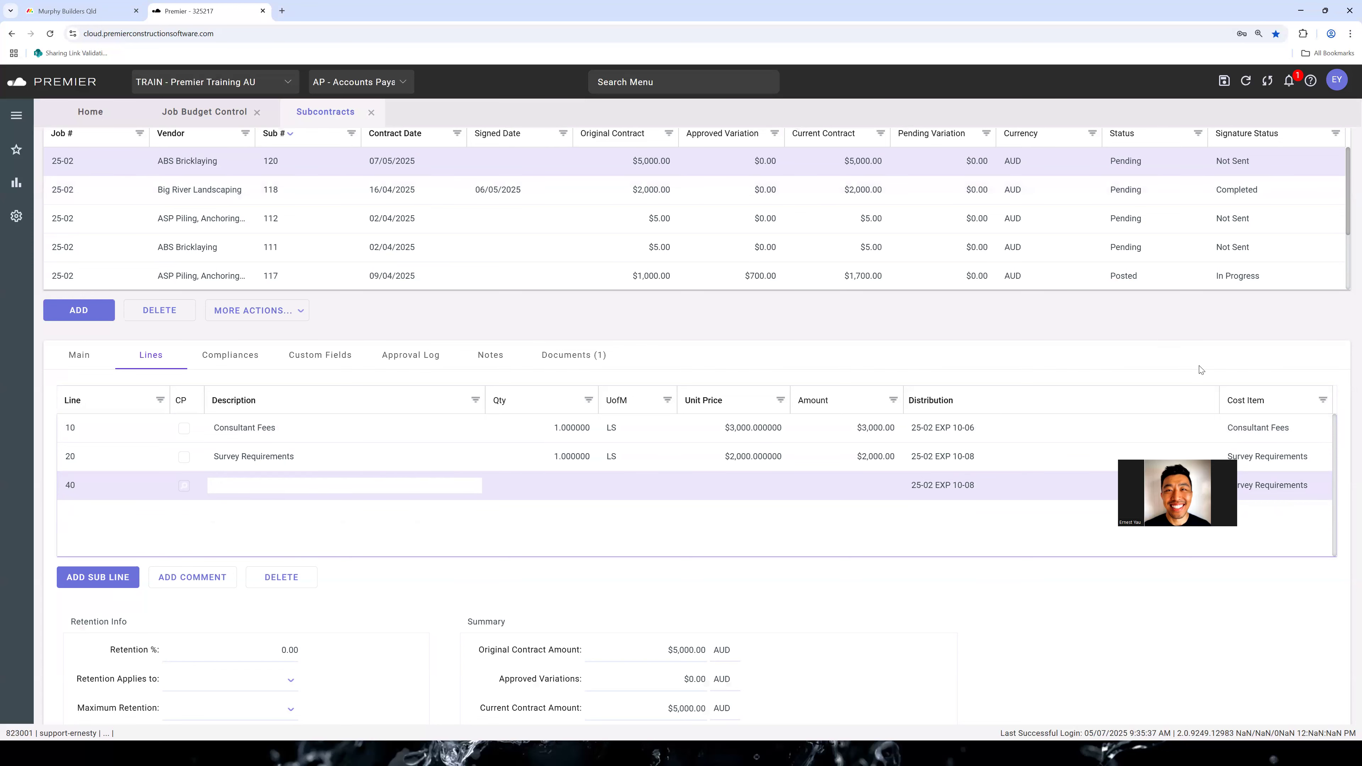
scroll(1051, 282, up, 1)
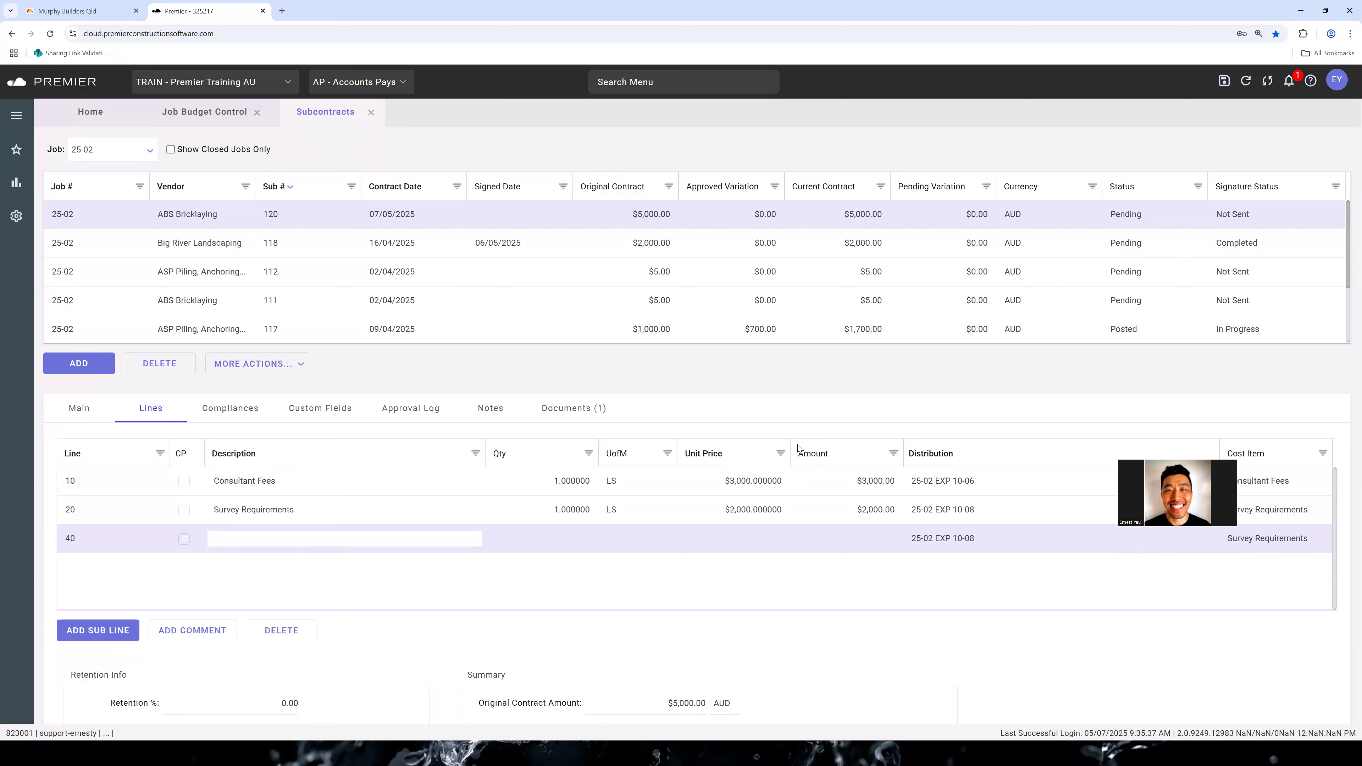
click(359, 518)
click(371, 541)
text(Consutan)
key(BackSpace)
key(BackSpace)
key(BackSpace)
text(ltant Fees (switch board))
key(Tab)
text(1)
key(Tab)
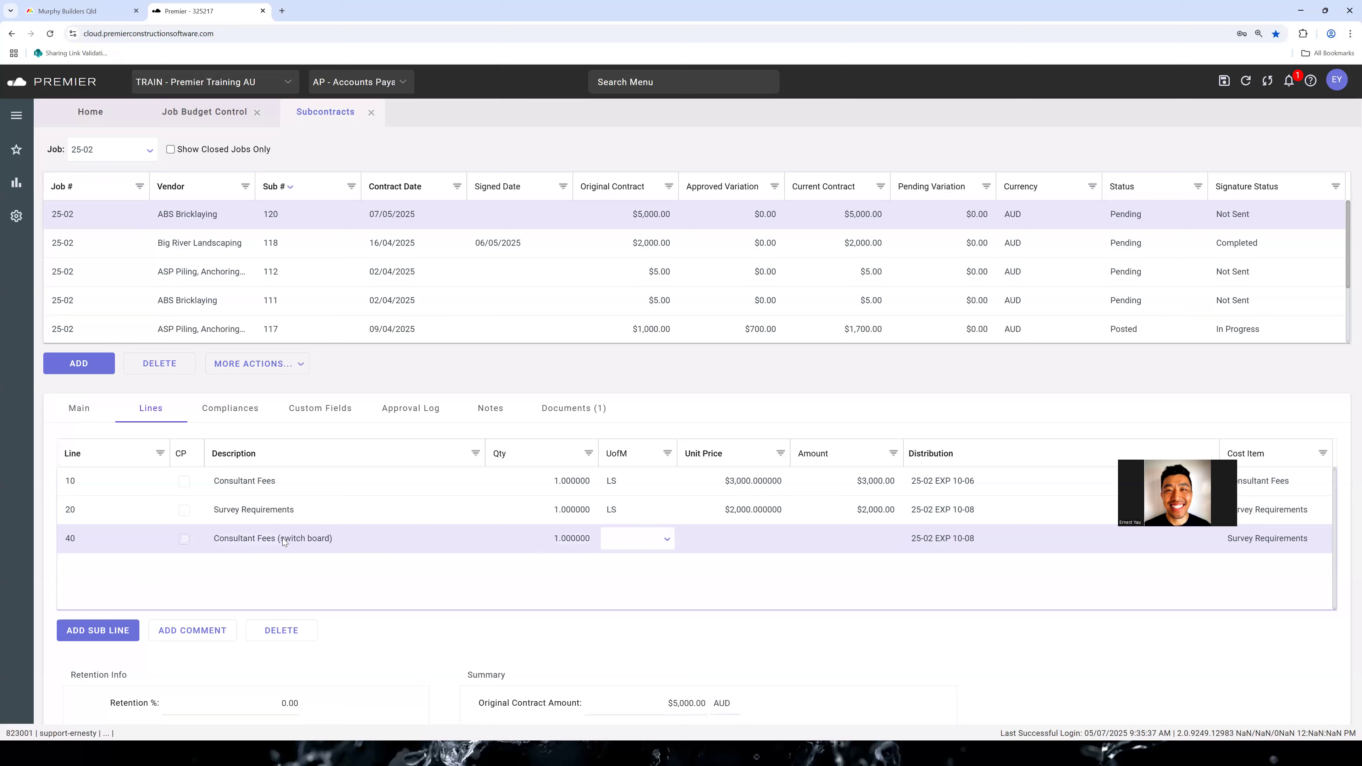
Set line 40's unit of measure to LS and its unit price to 1500
click(667, 542)
click(633, 602)
click(775, 535)
text(1500)
Set the unit price of the original Consultant Fees line 10 to 1500
click(769, 480)
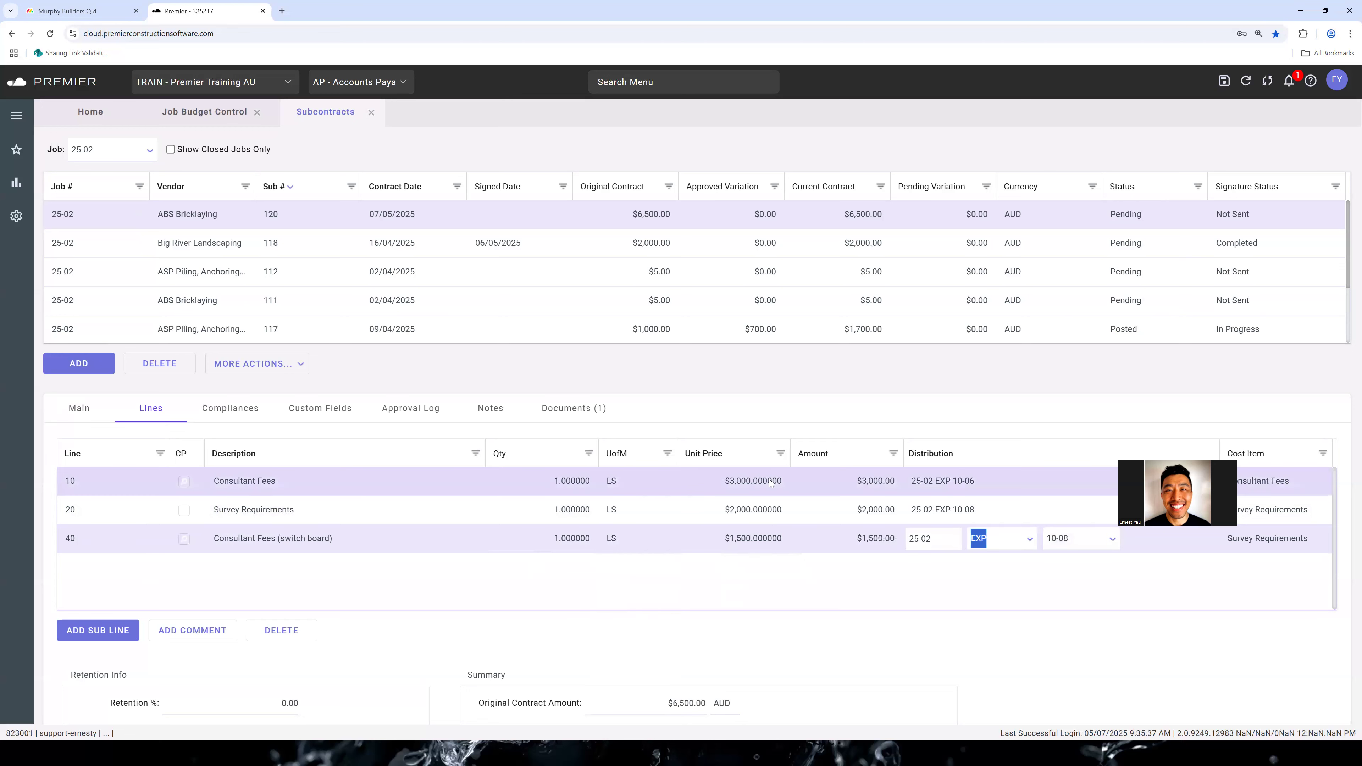
text(150-0)
key(BackSpace)
key(BackSpace)
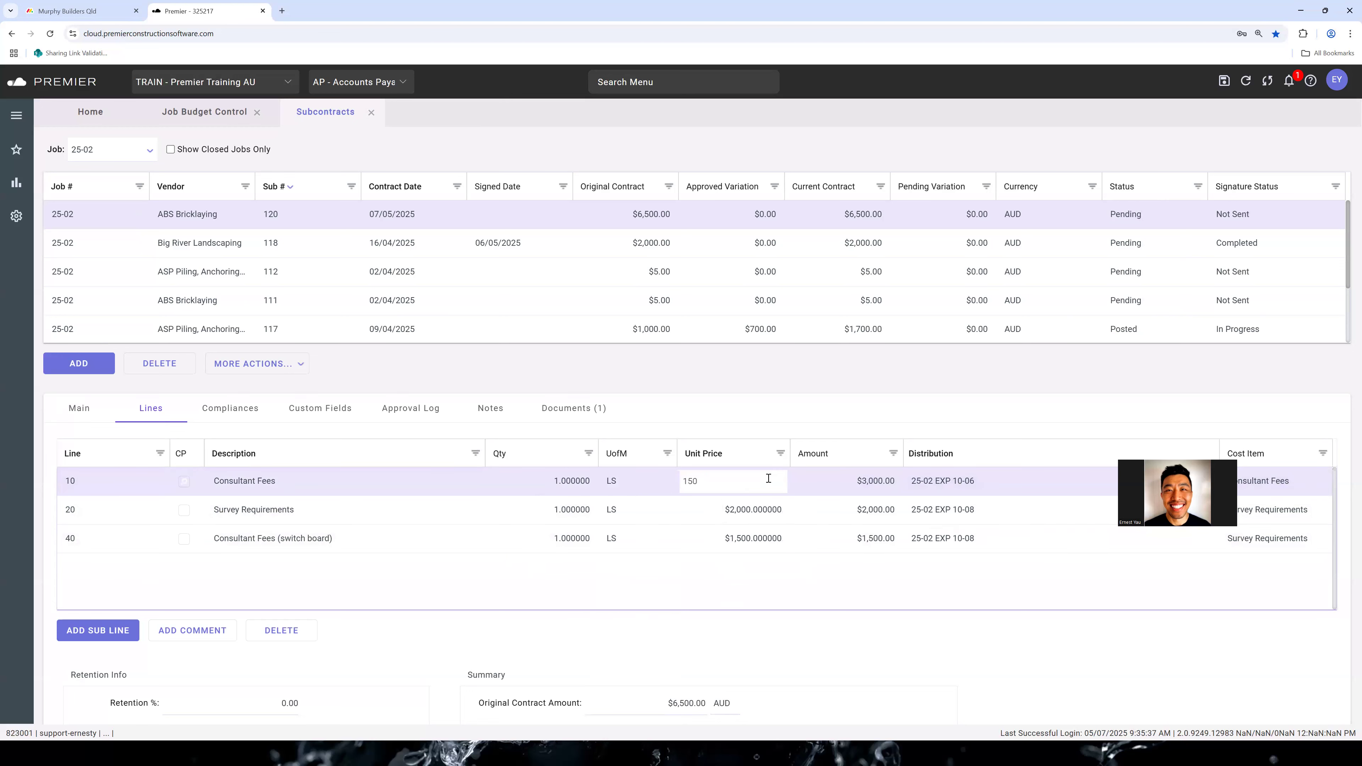
key(Tab)
Change the distribution cost item of the switch board line to 10-06
click(1014, 542)
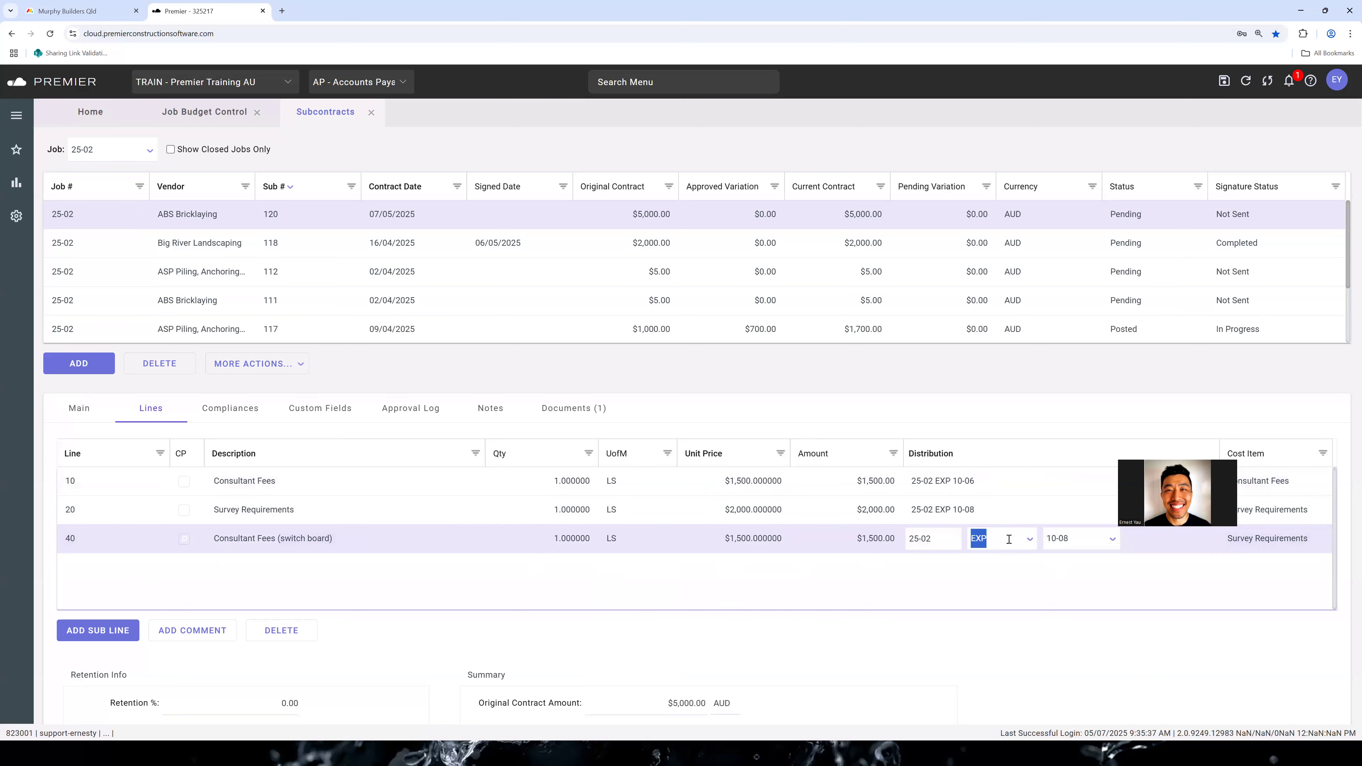
click(1081, 542)
text(10-06)
key(Tab)
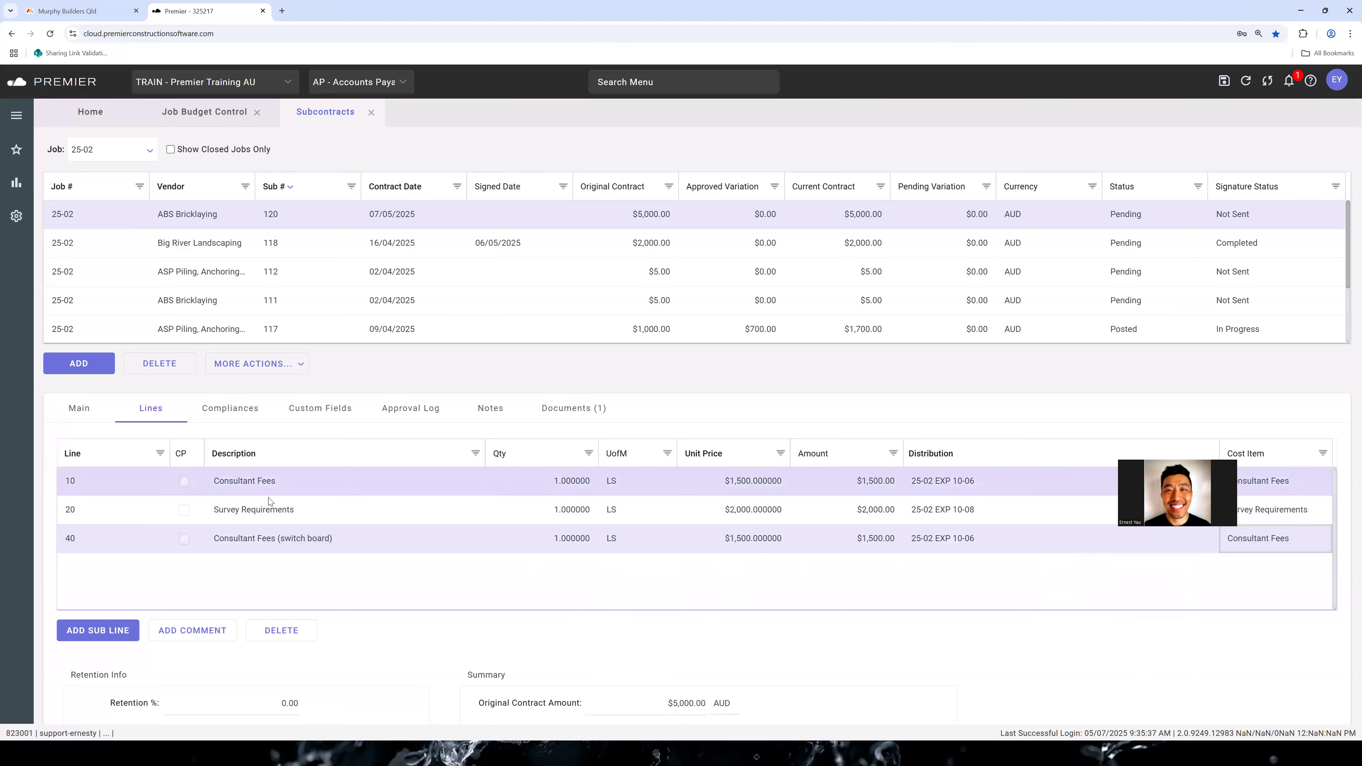
click(959, 480)
click(983, 542)
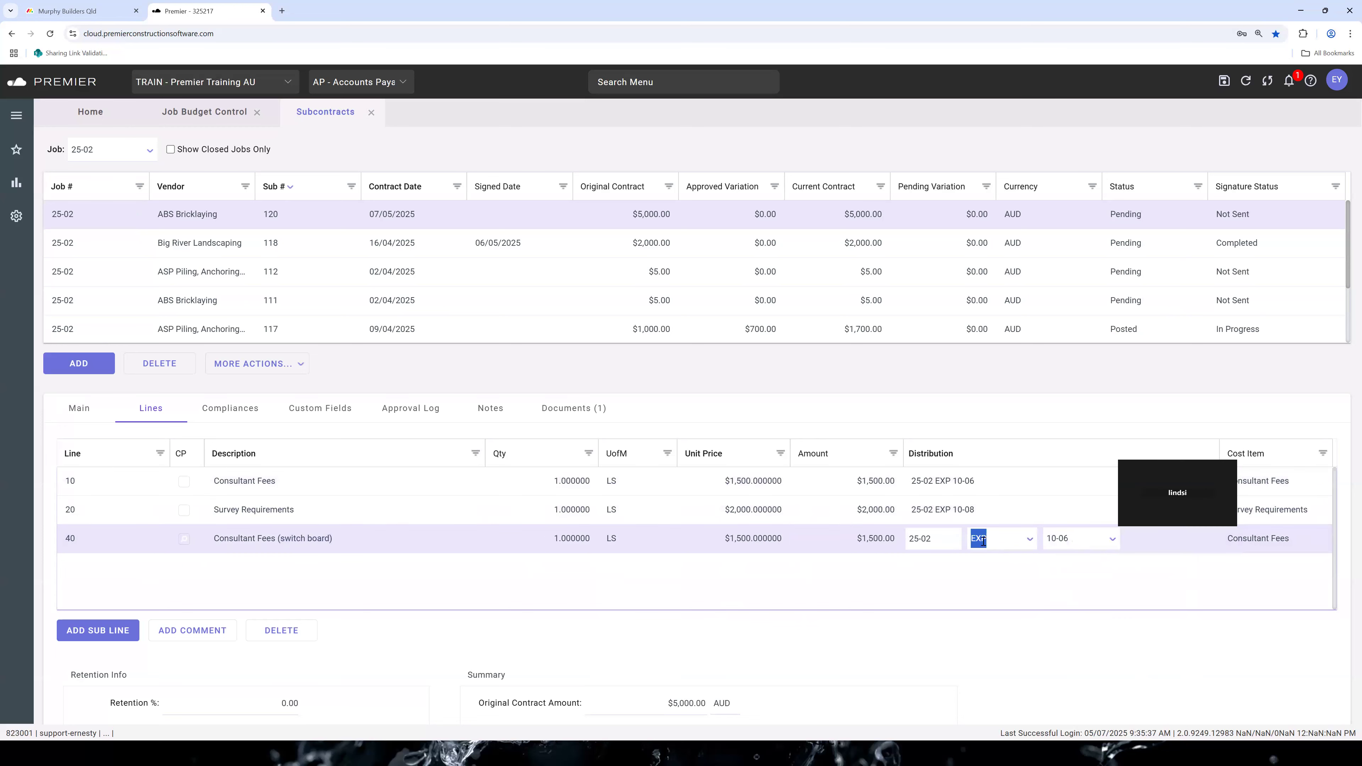
click(1054, 540)
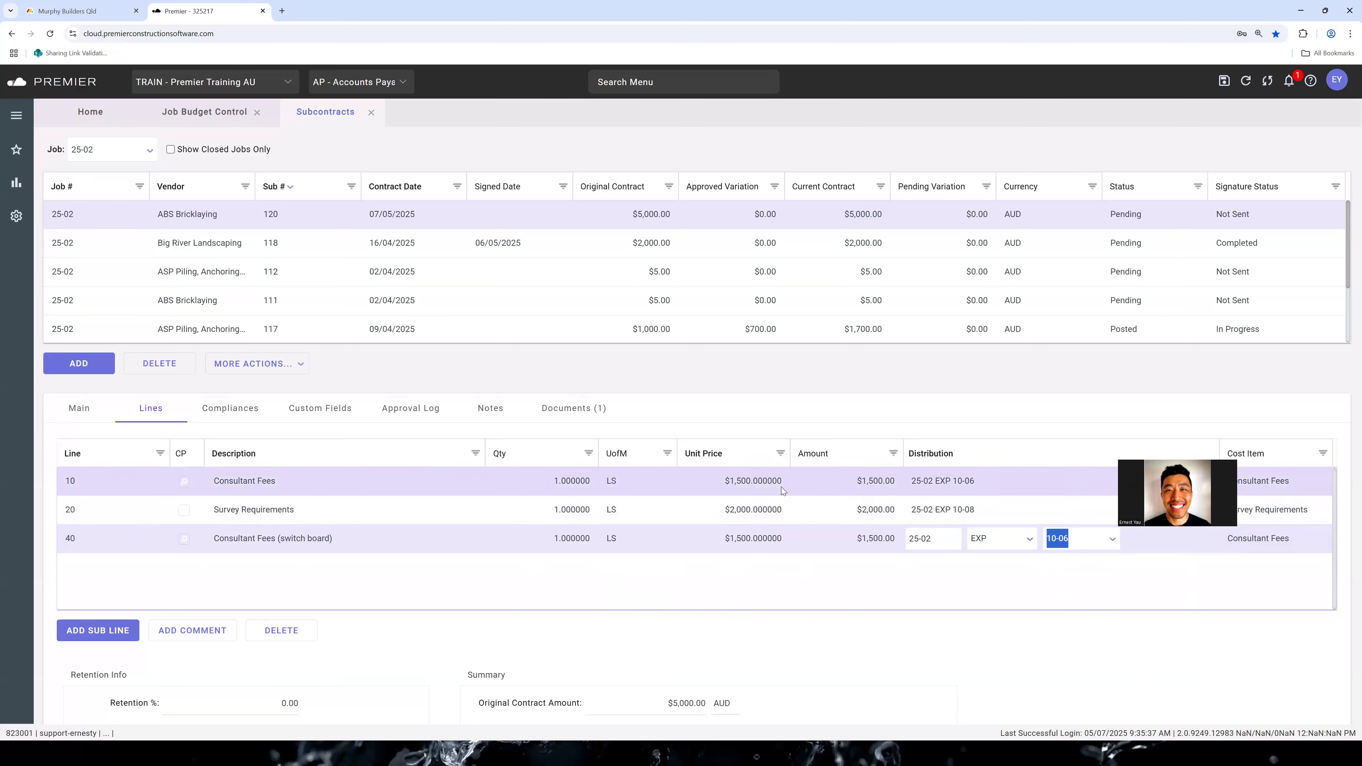
click(698, 573)
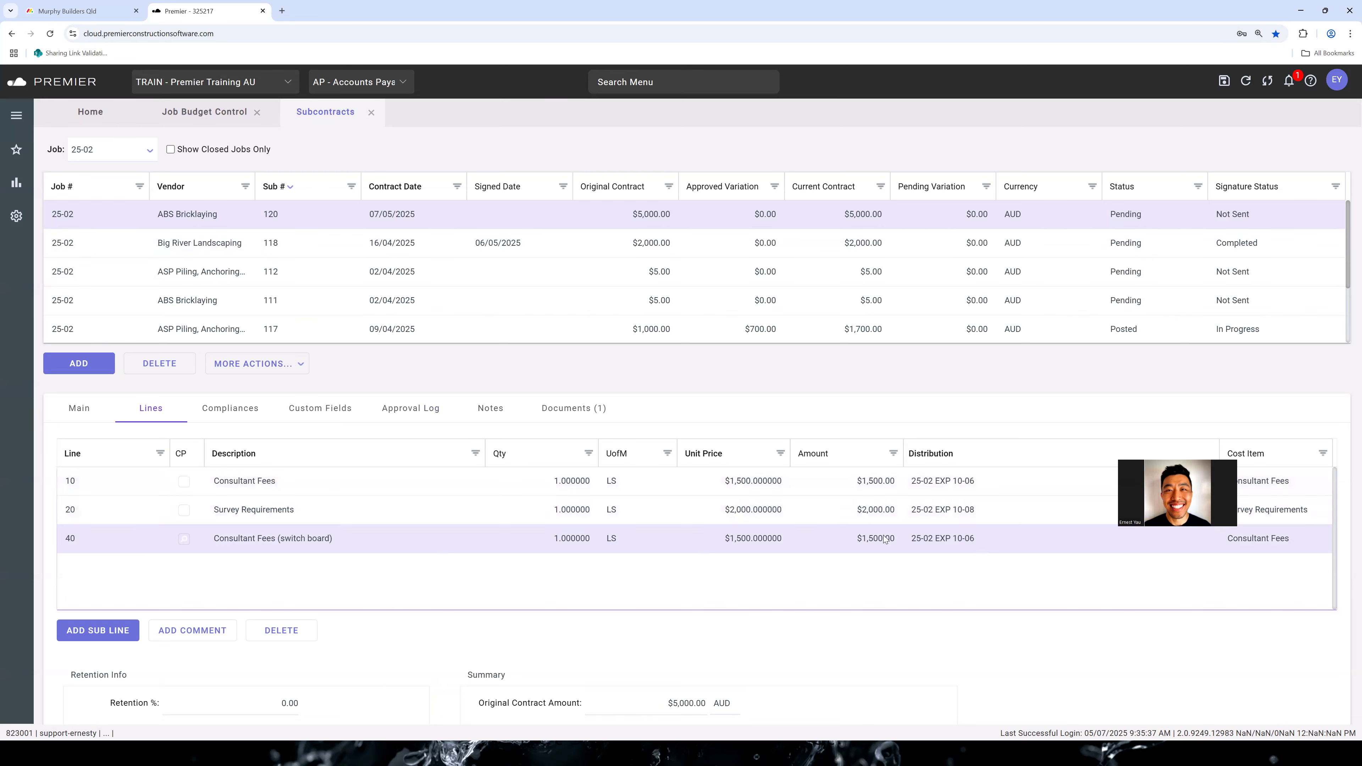
Check the Consultant Fees and Survey Requirements lines in the job budget control against the pending subcontract
click(227, 127)
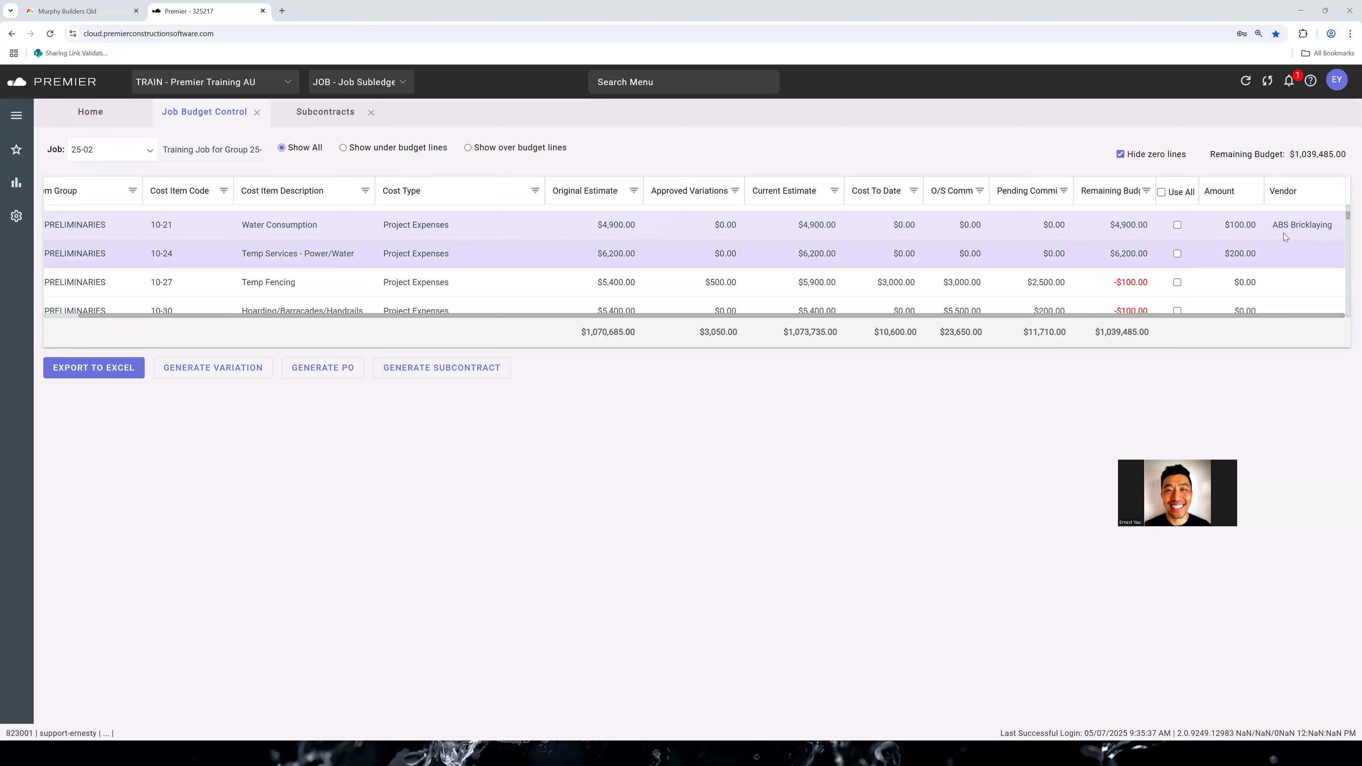
click(331, 119)
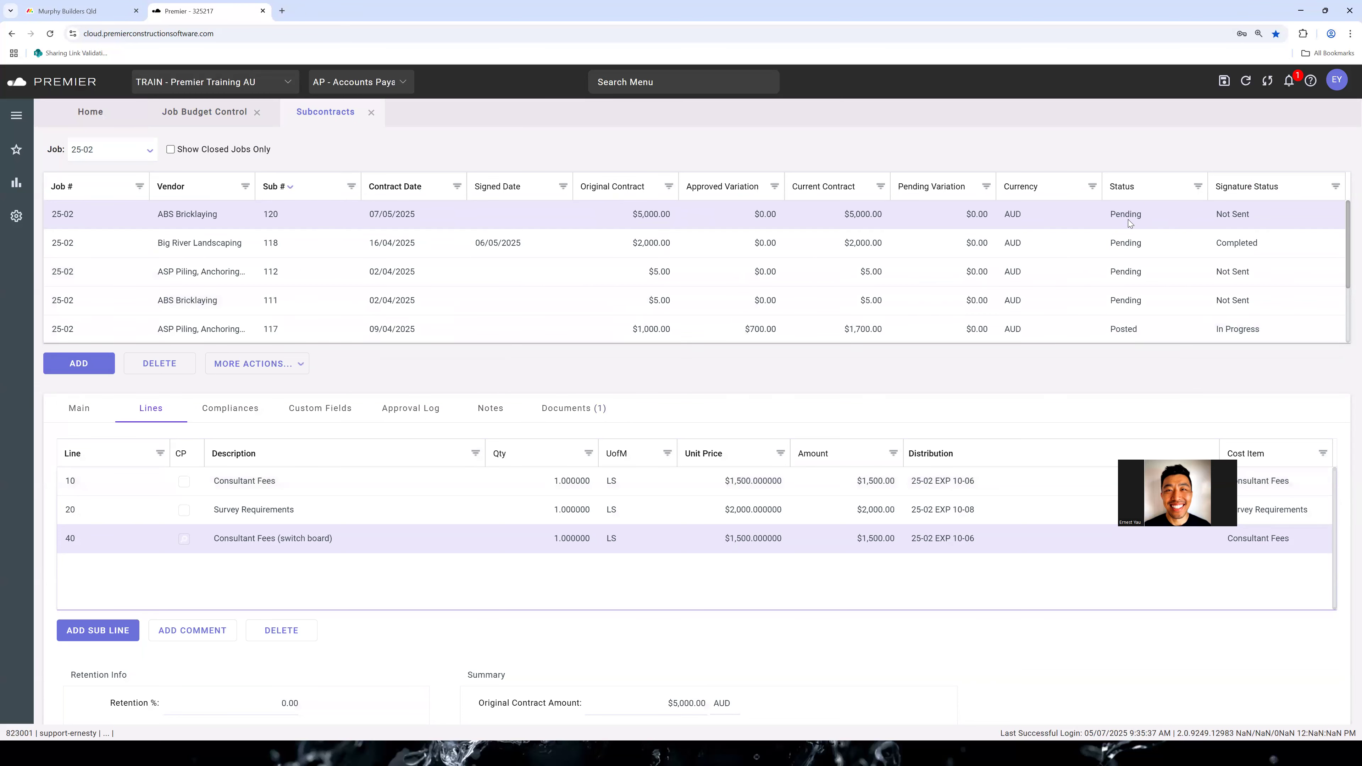
click(206, 111)
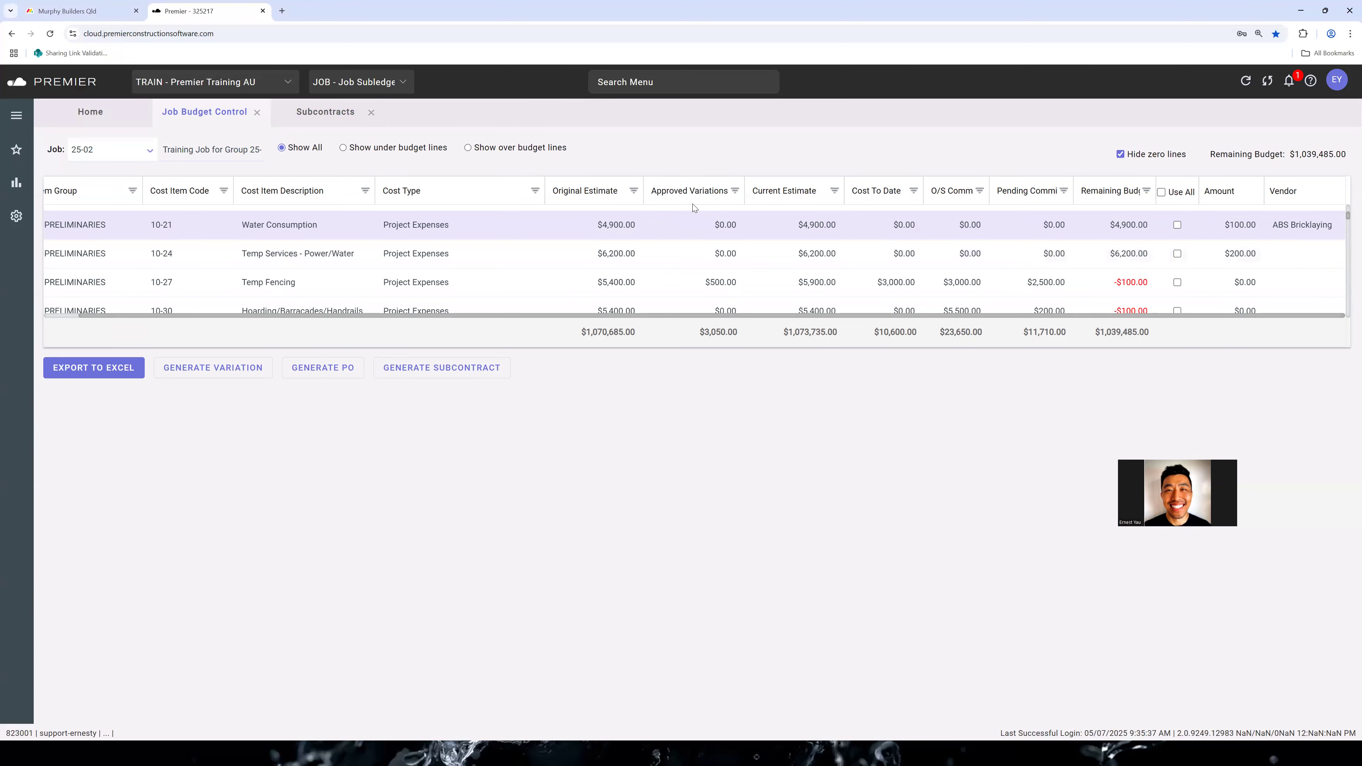
scroll(1022, 225, up, 3)
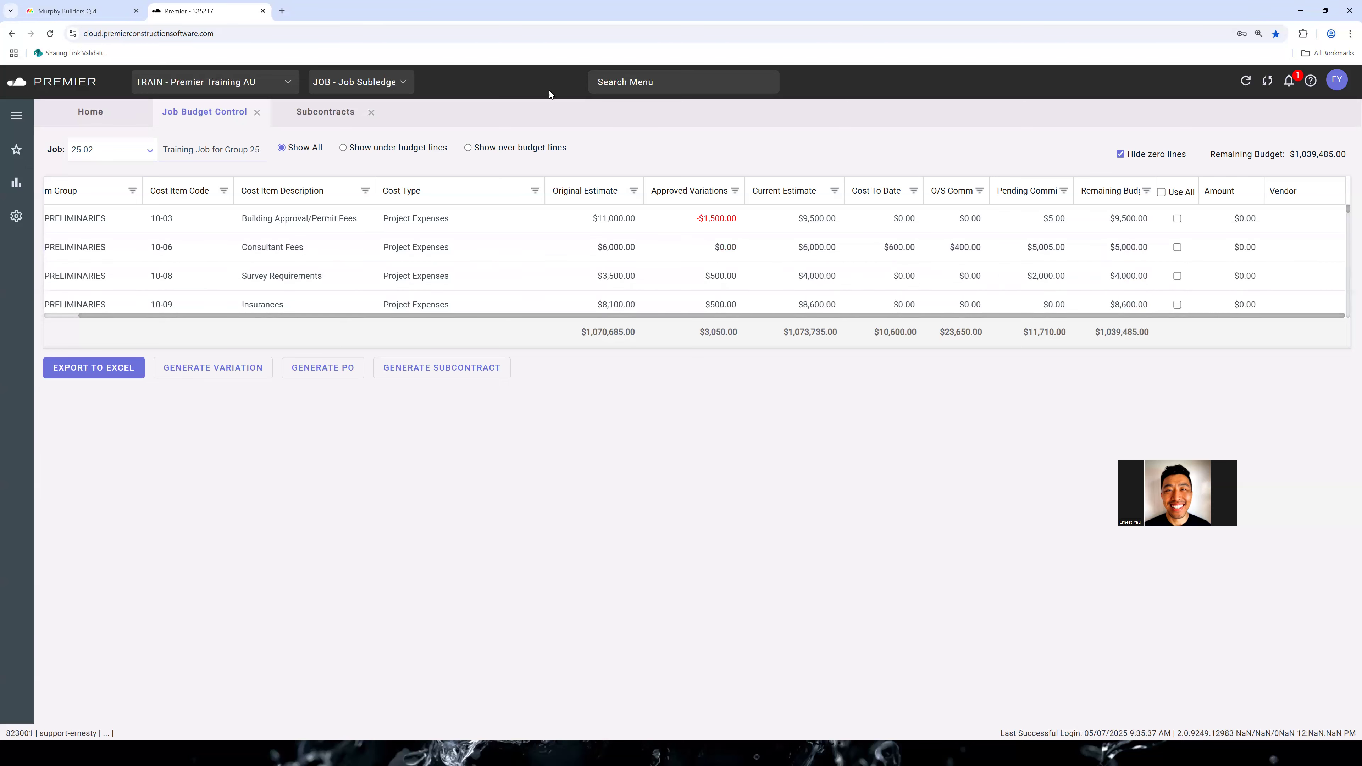
Post ABS Bricklaying subcontract 120 and close its audit report
click(331, 119)
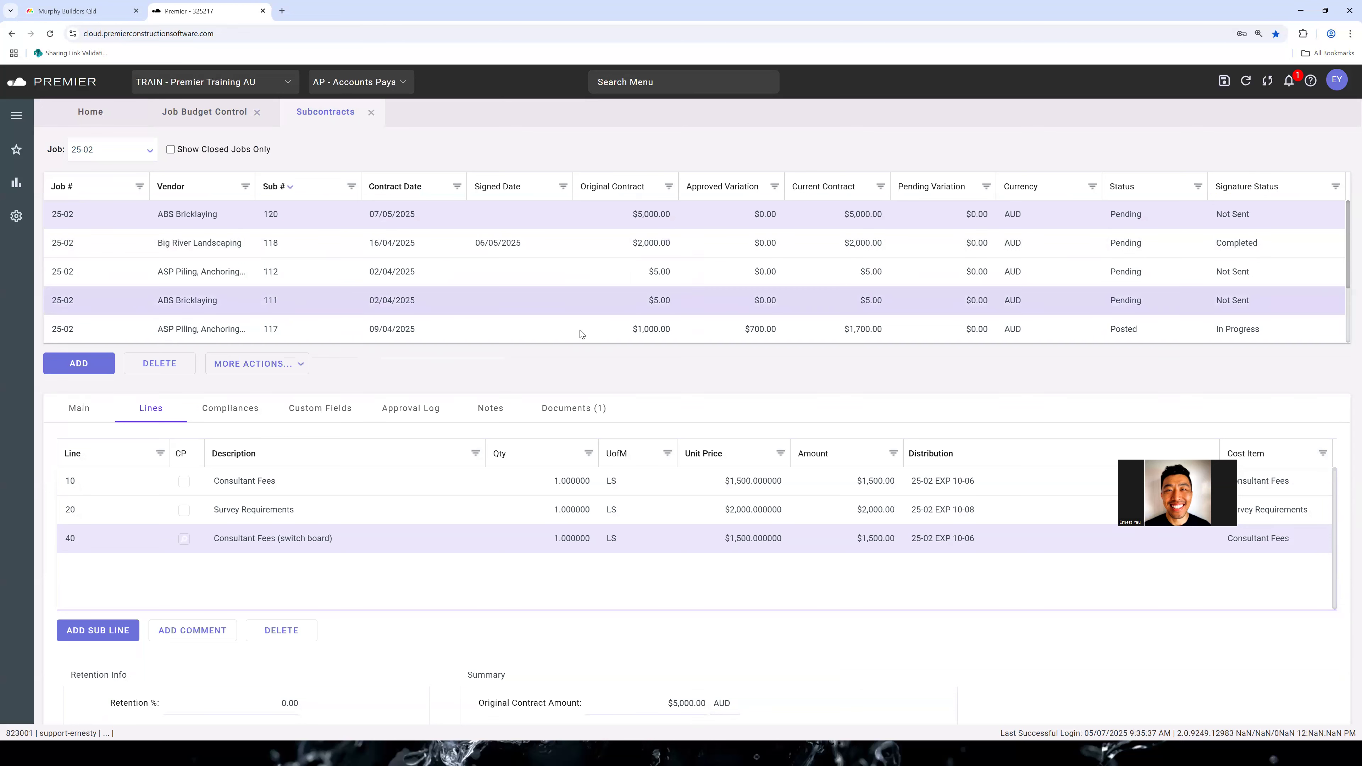
click(248, 367)
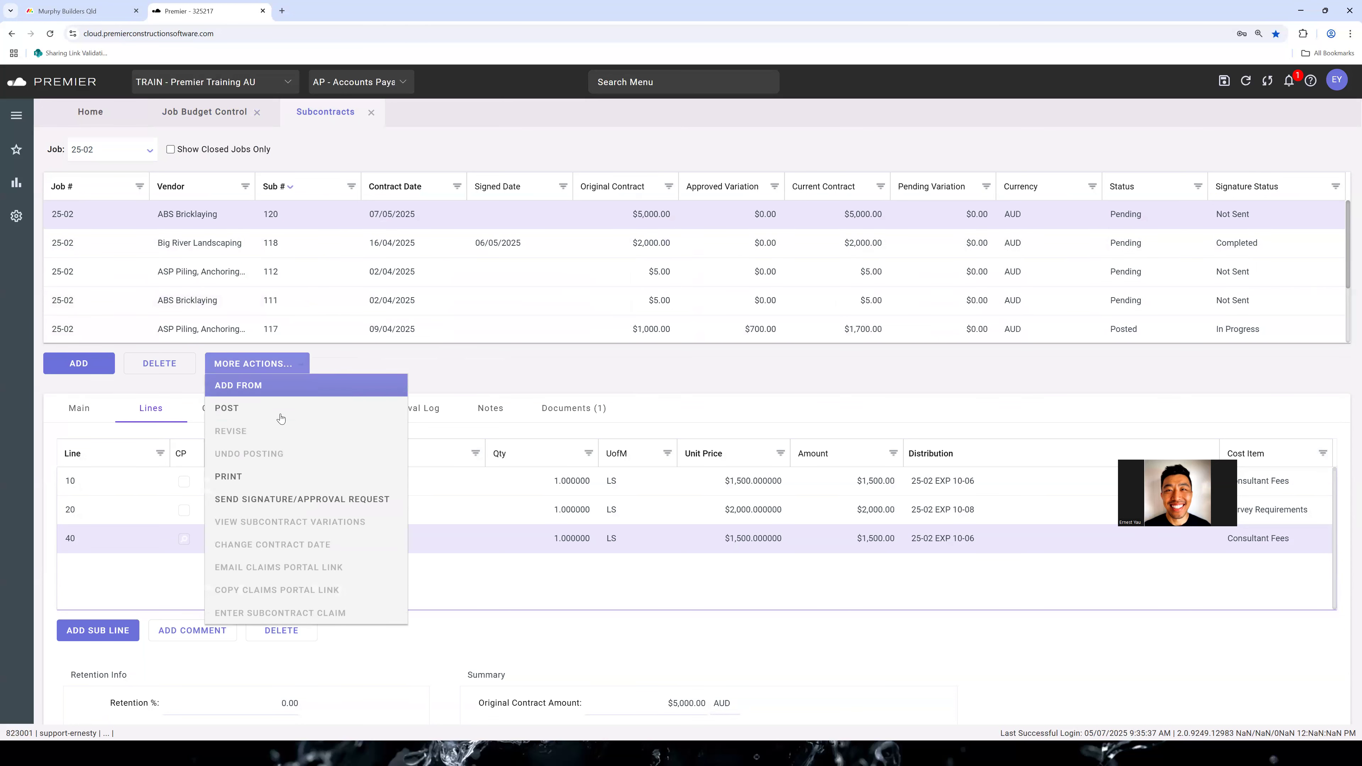
click(281, 413)
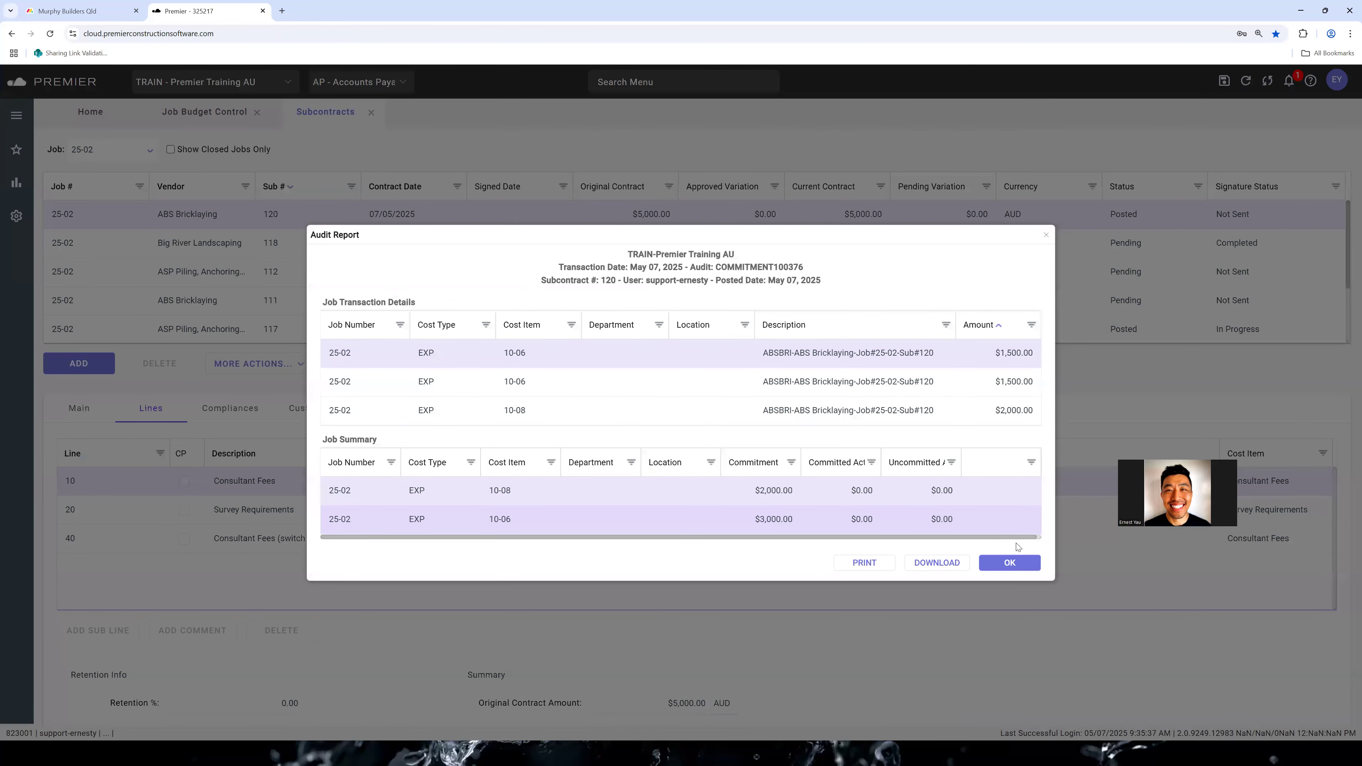
click(1007, 563)
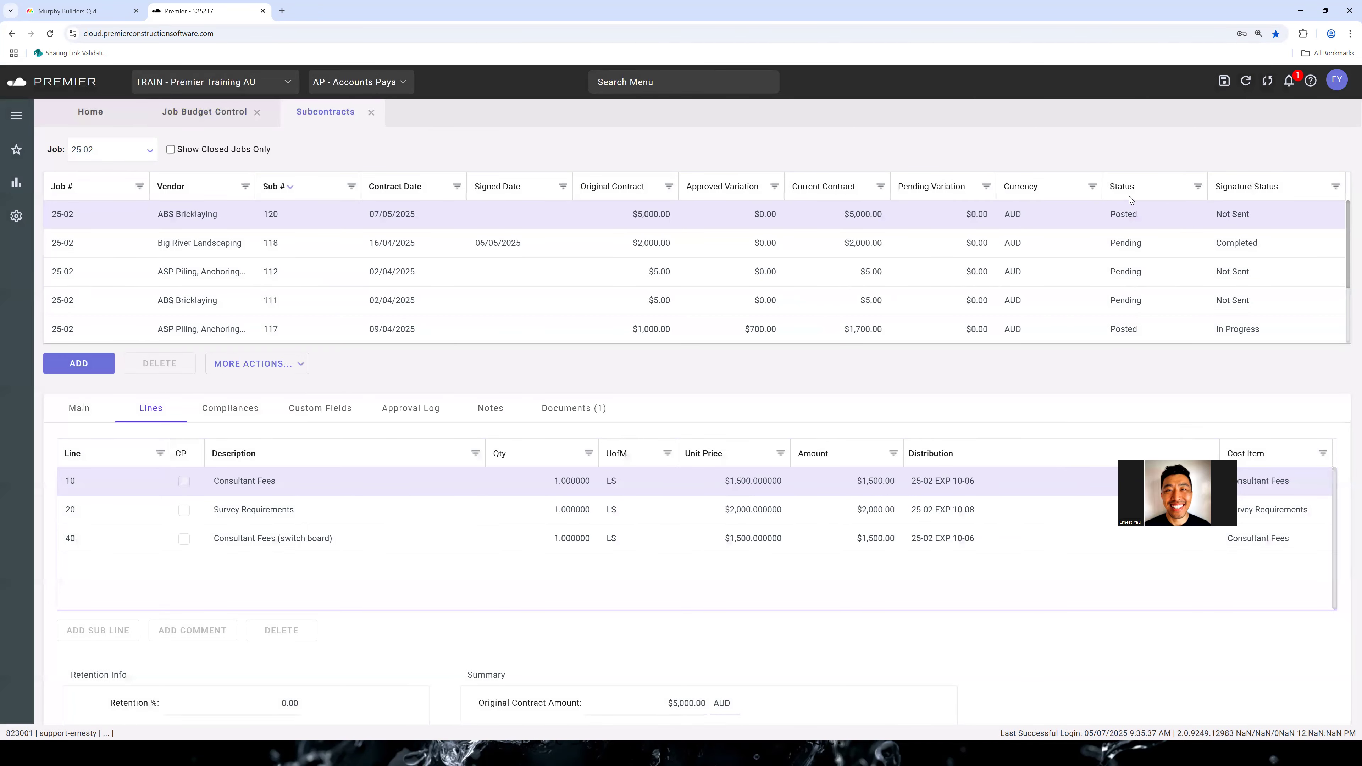
Refresh the job budget control and compare its Consultant Fees commitments with the lines of the posted subcontract
click(231, 115)
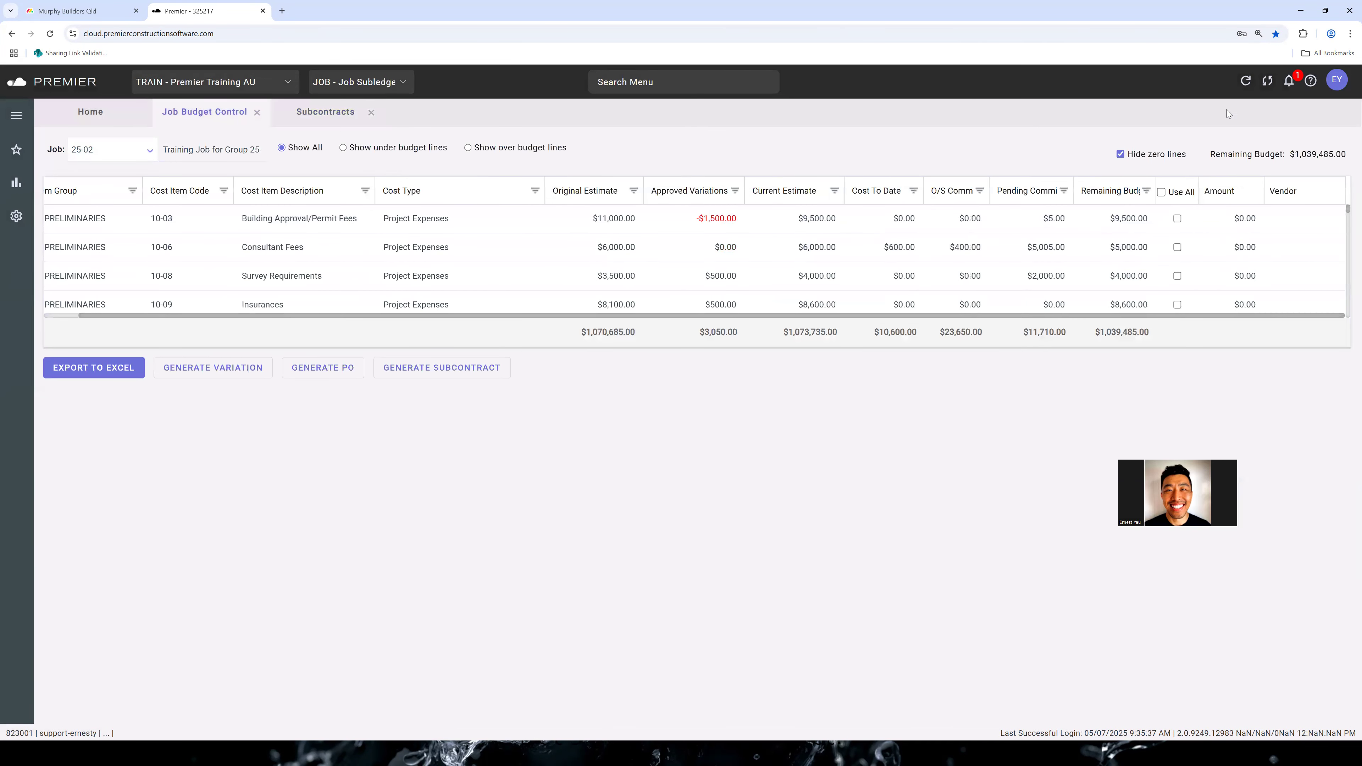
click(1247, 82)
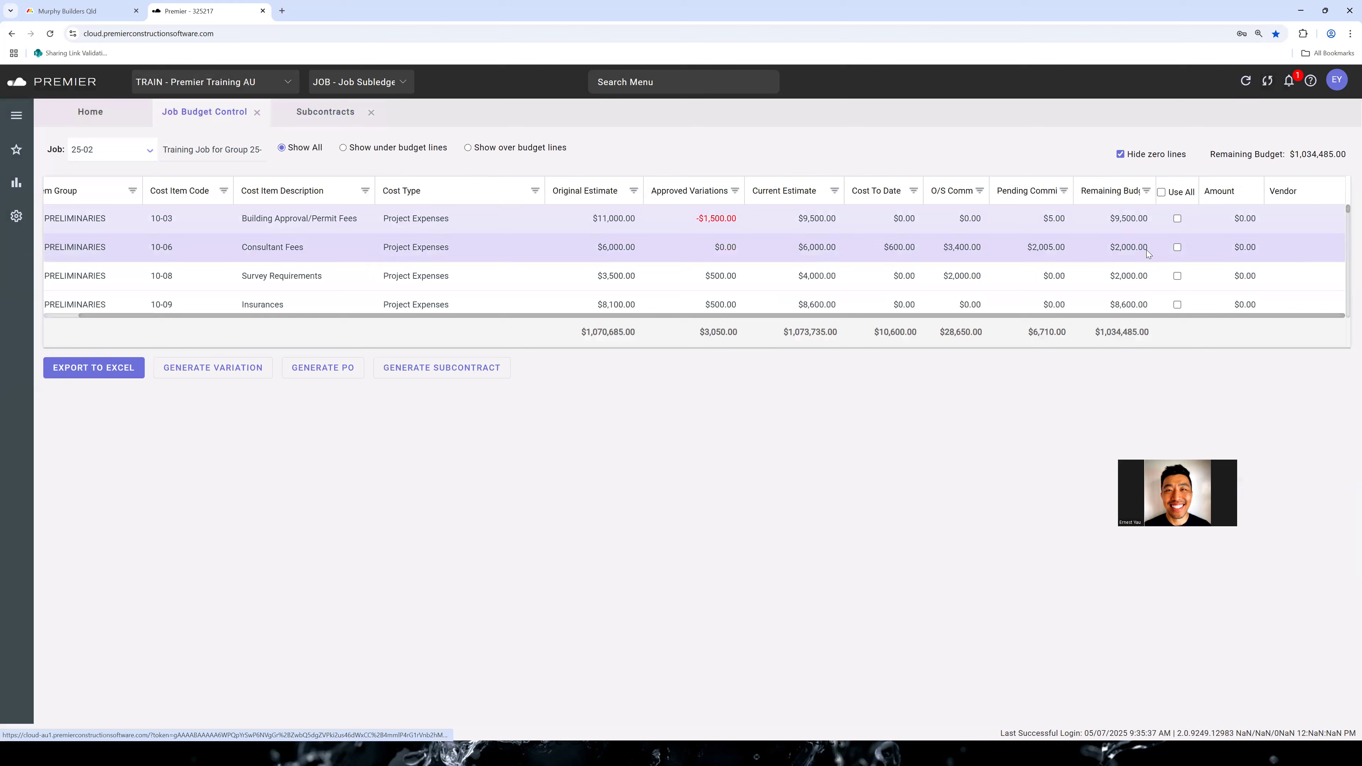
click(1122, 250)
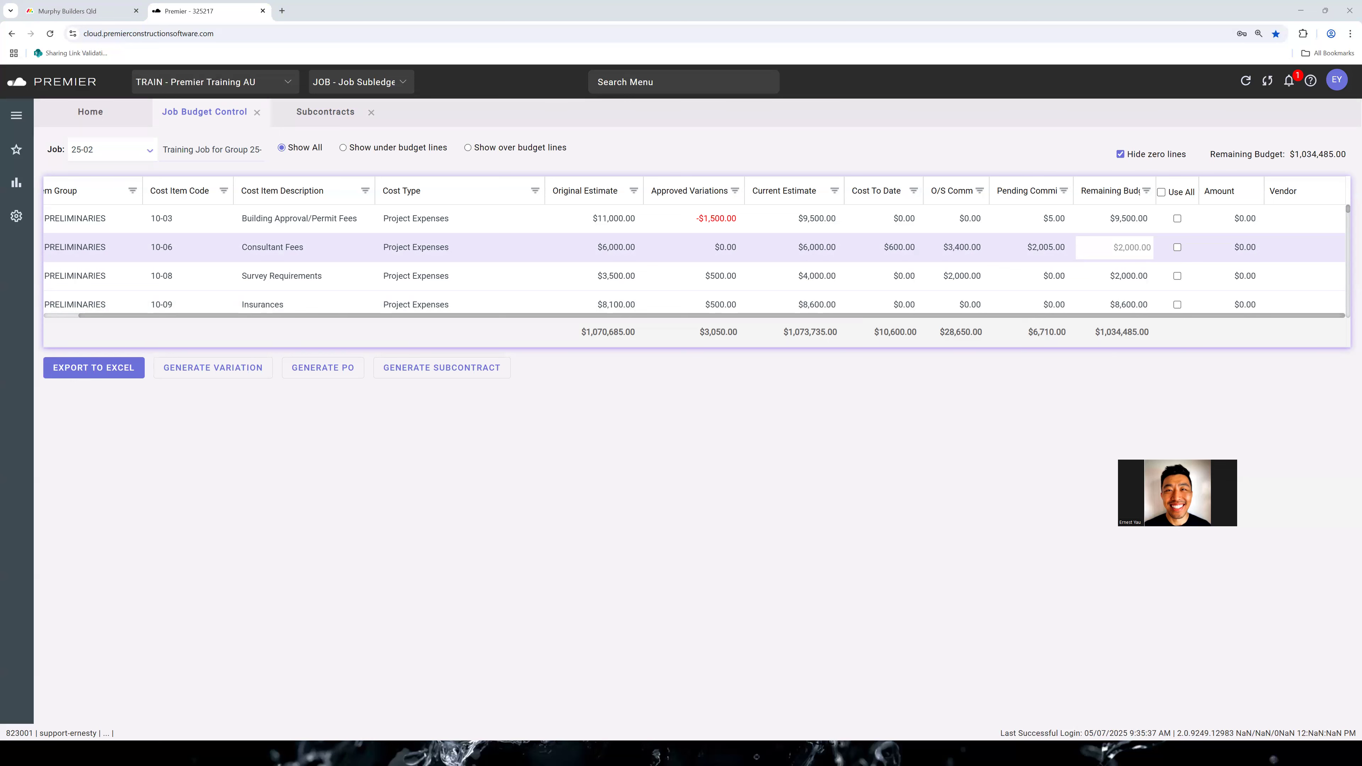
click(343, 112)
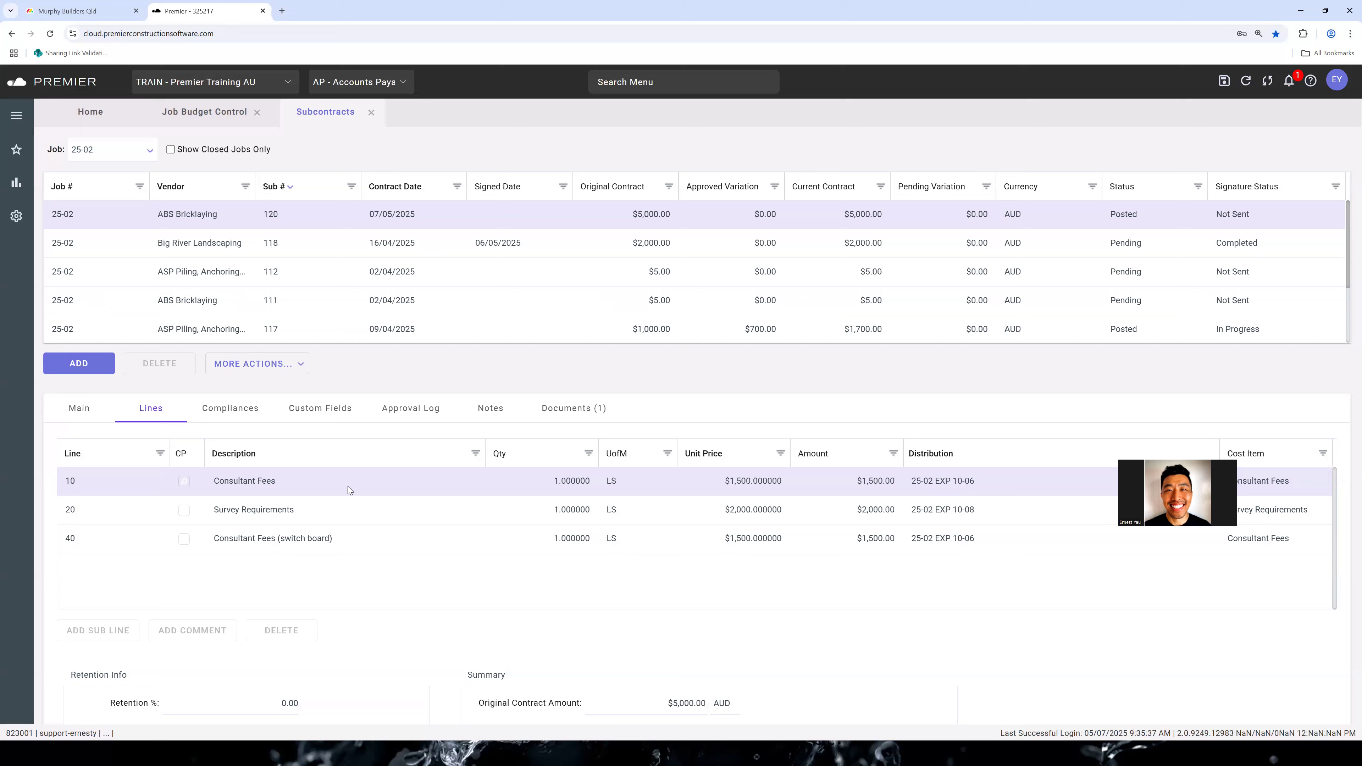
click(330, 510)
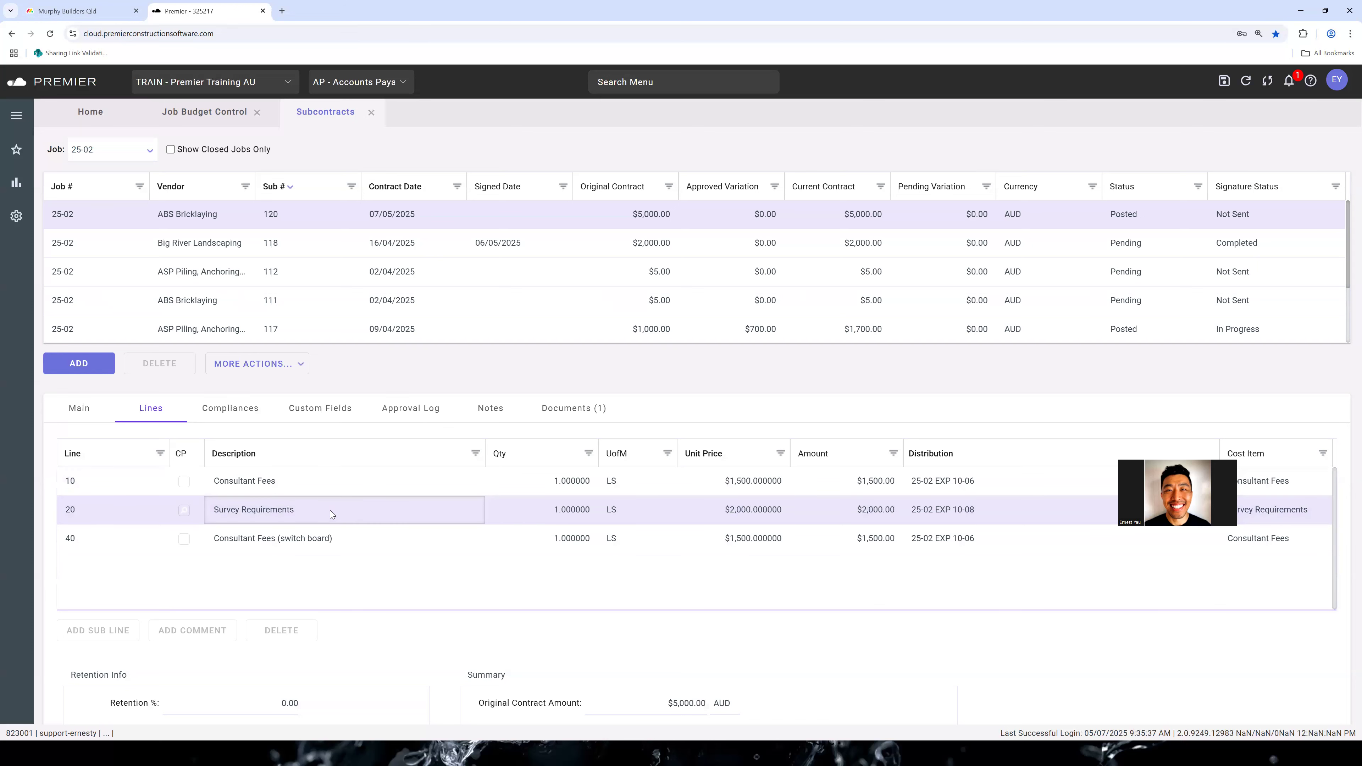
click(339, 490)
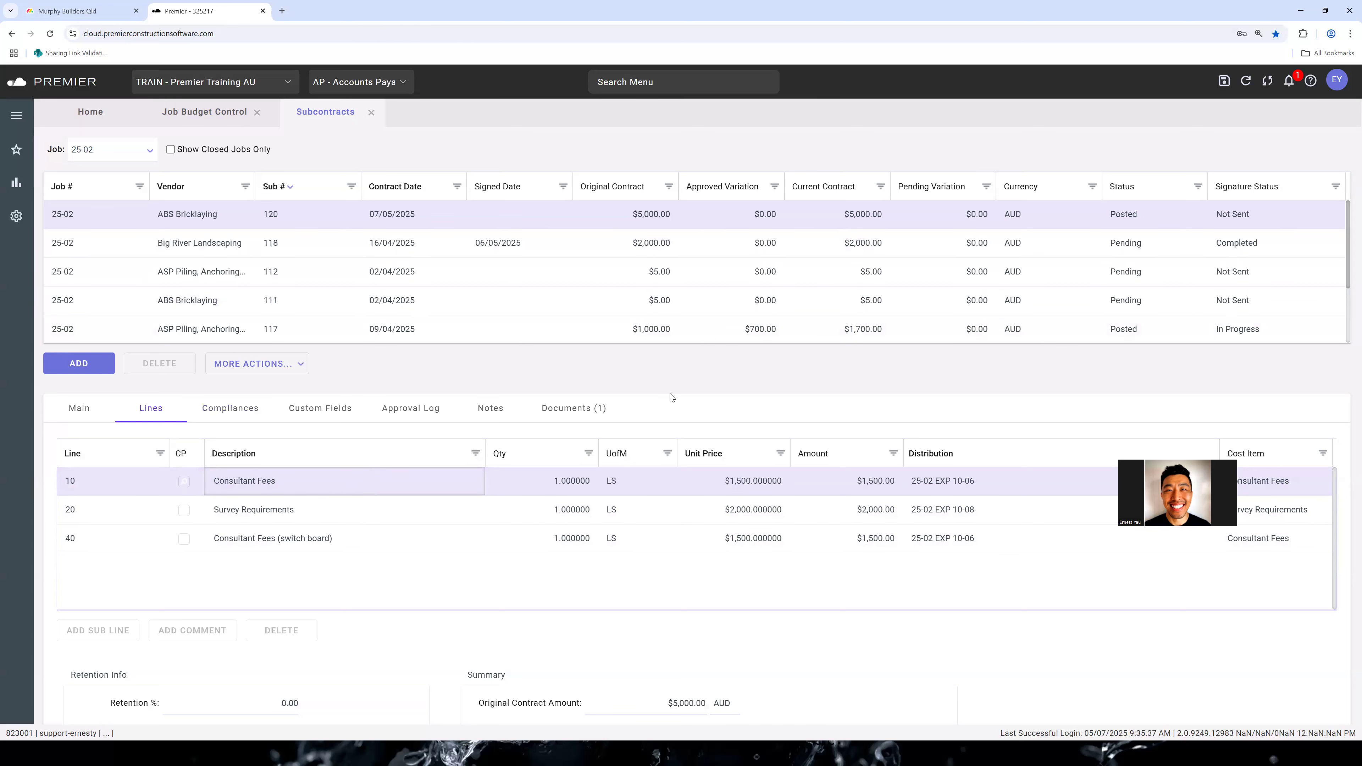
click(394, 166)
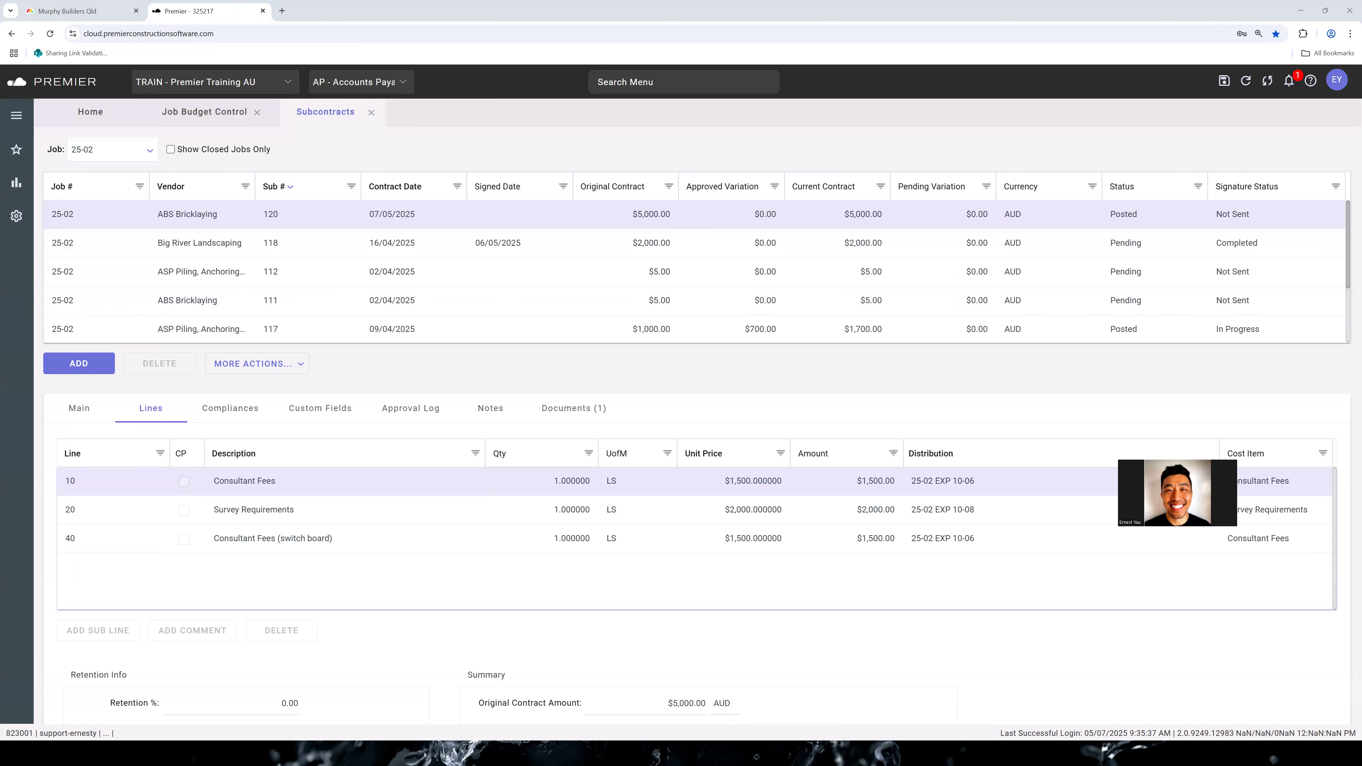
Open the Integrations settings in System Preferences to view the Claims Portal options
click(16, 216)
click(120, 489)
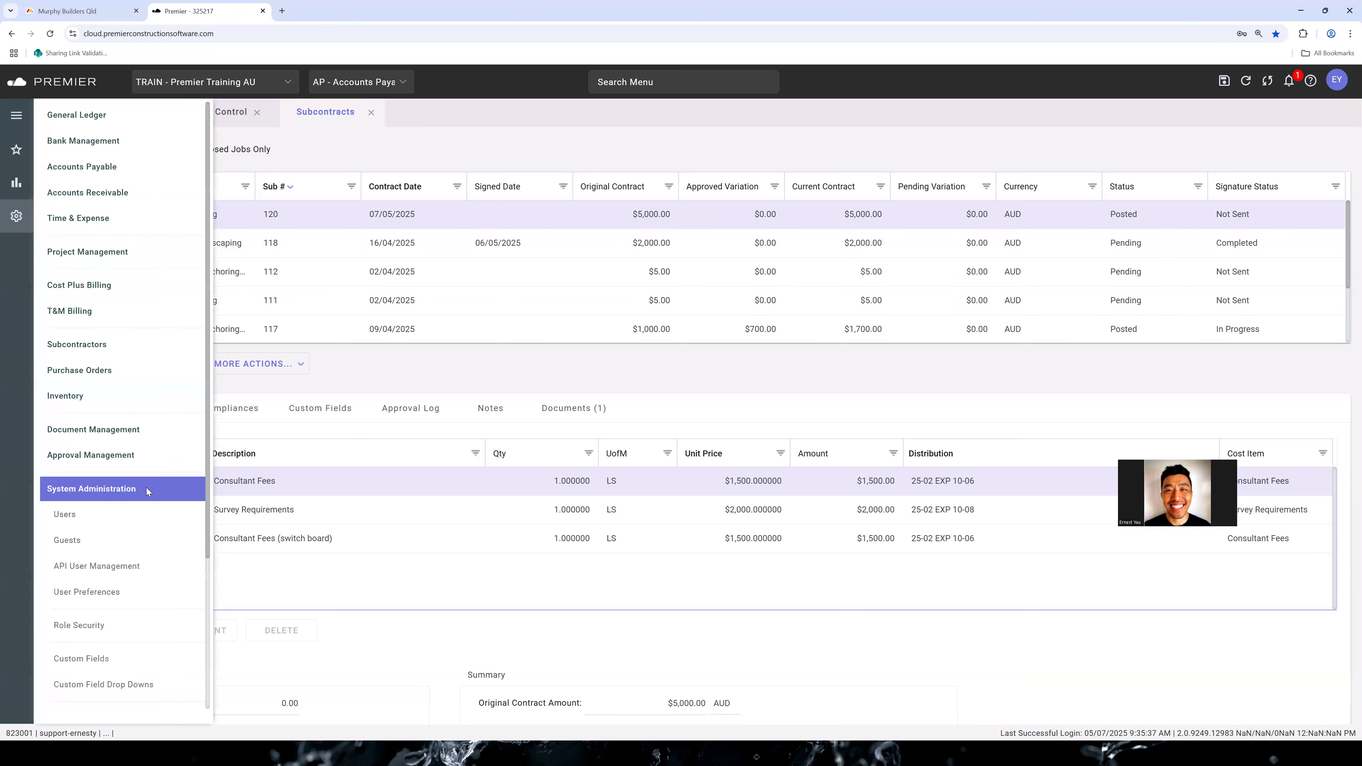
scroll(147, 556, down, 1)
scroll(147, 555, down, 3)
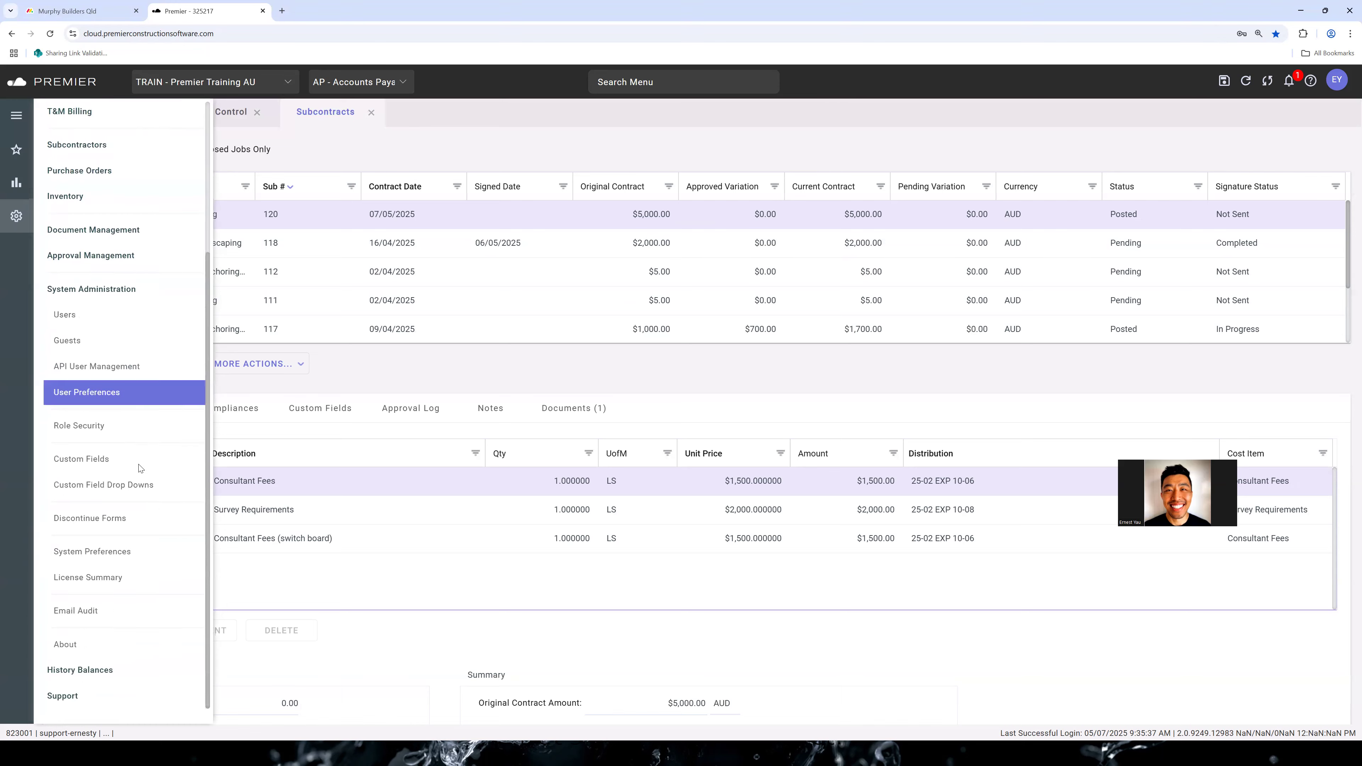
click(128, 553)
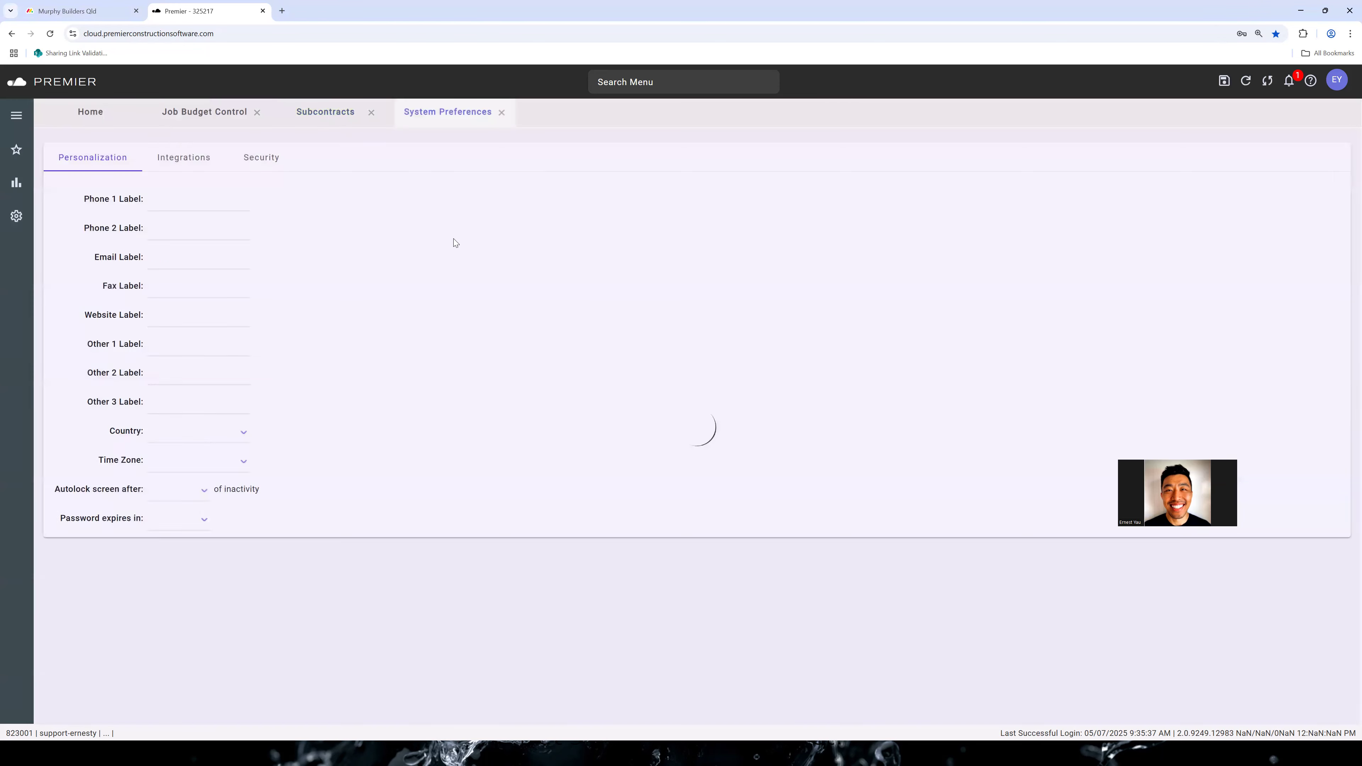
click(262, 160)
click(207, 167)
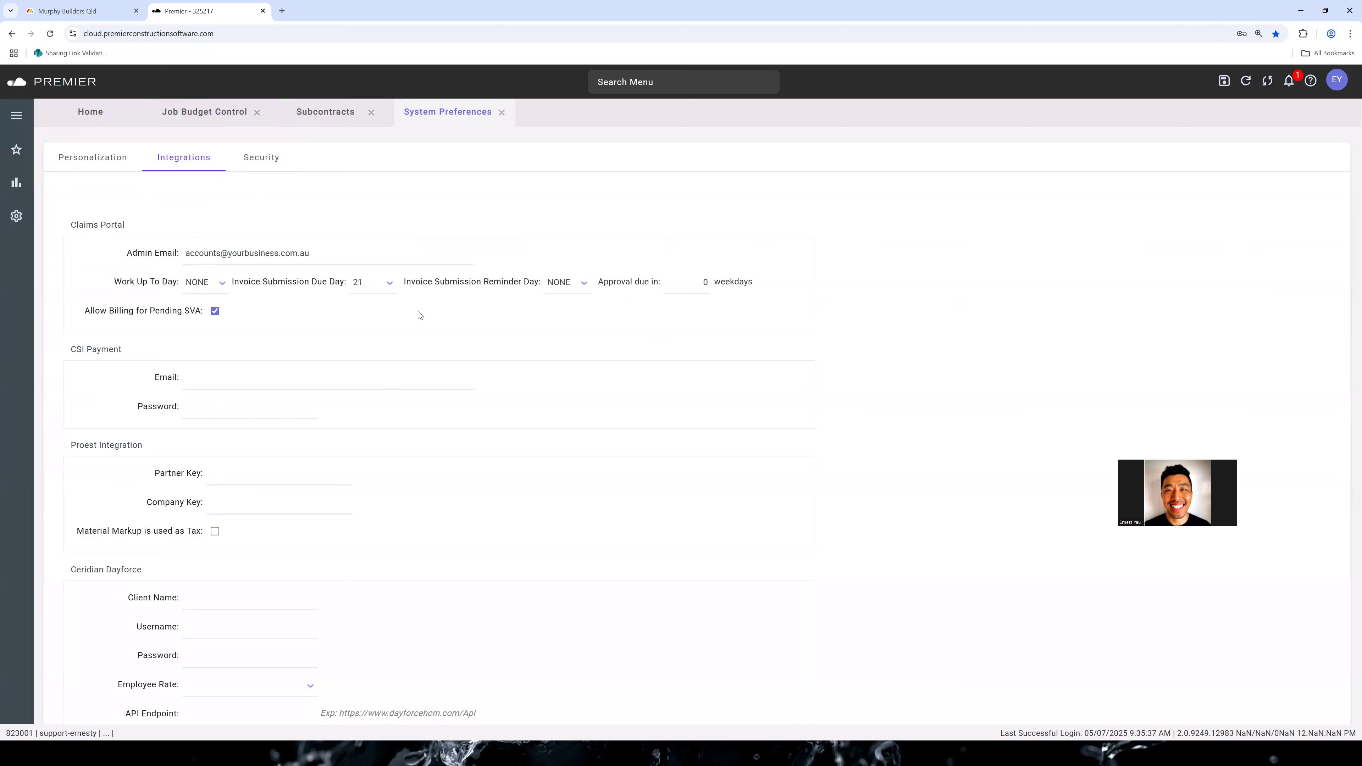
Examine the available days for the Claims Portal's Invoice Submission Due Day and Reminder Day without changing either
click(395, 287)
scroll(391, 354, down, 4)
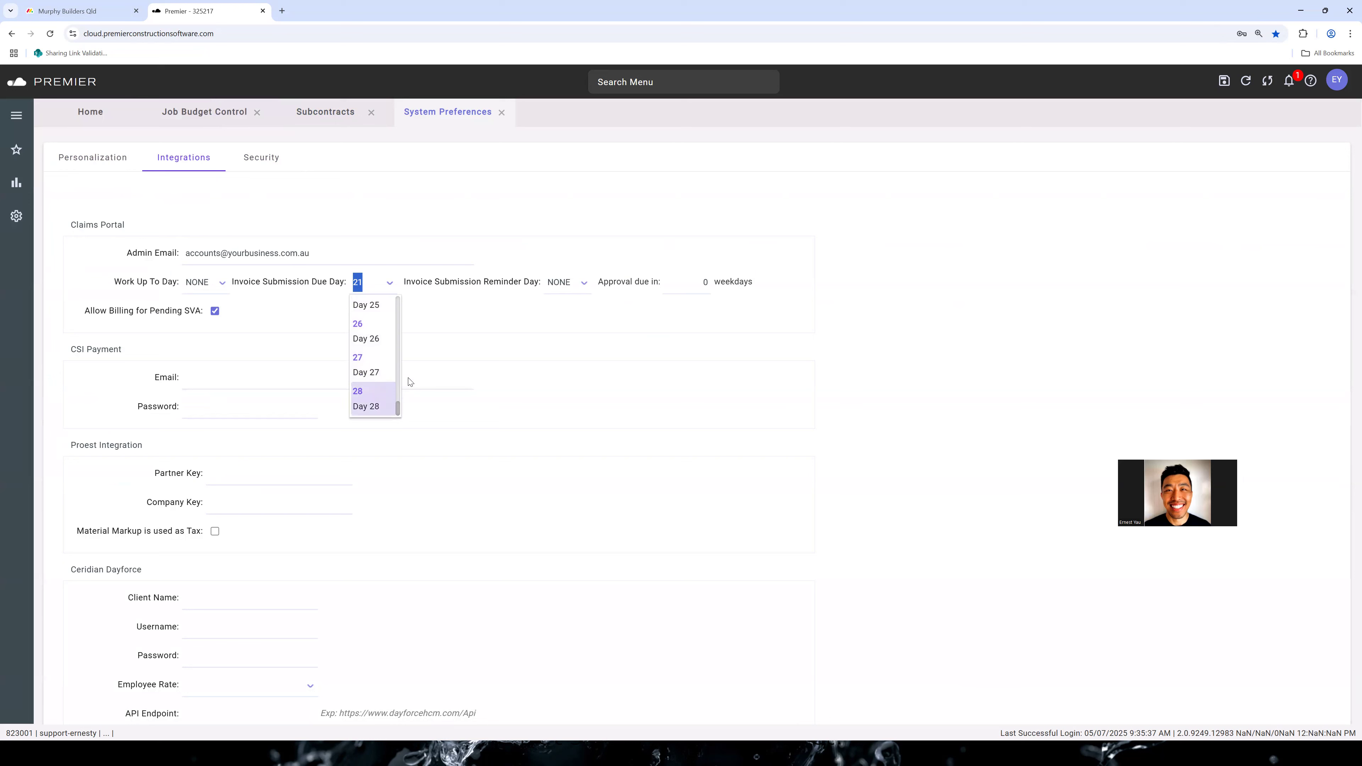
click(518, 315)
click(584, 282)
scroll(557, 354, down, 5)
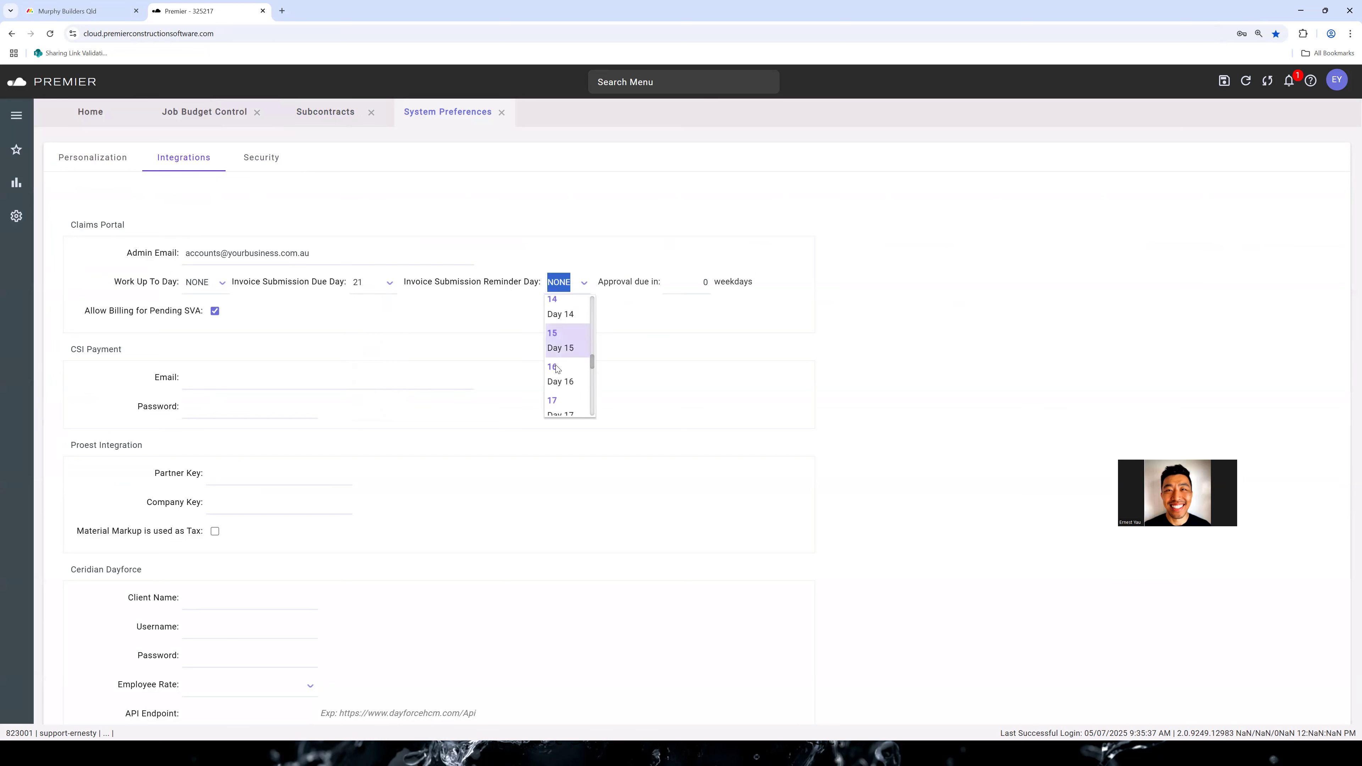
scroll(478, 375, down, 3)
click(488, 318)
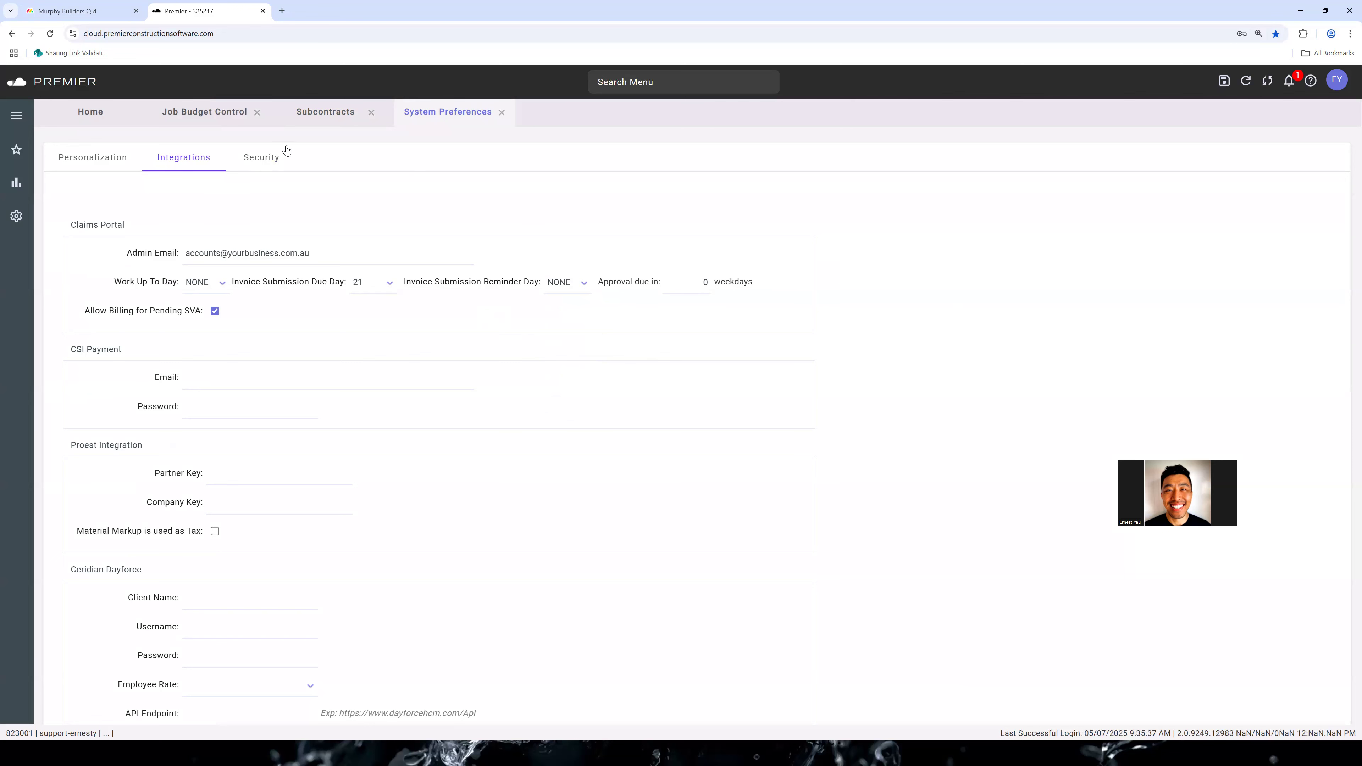
Return to the subcontracts of job 25-02 and switch to the Create Subcontracts presentation slide
click(325, 113)
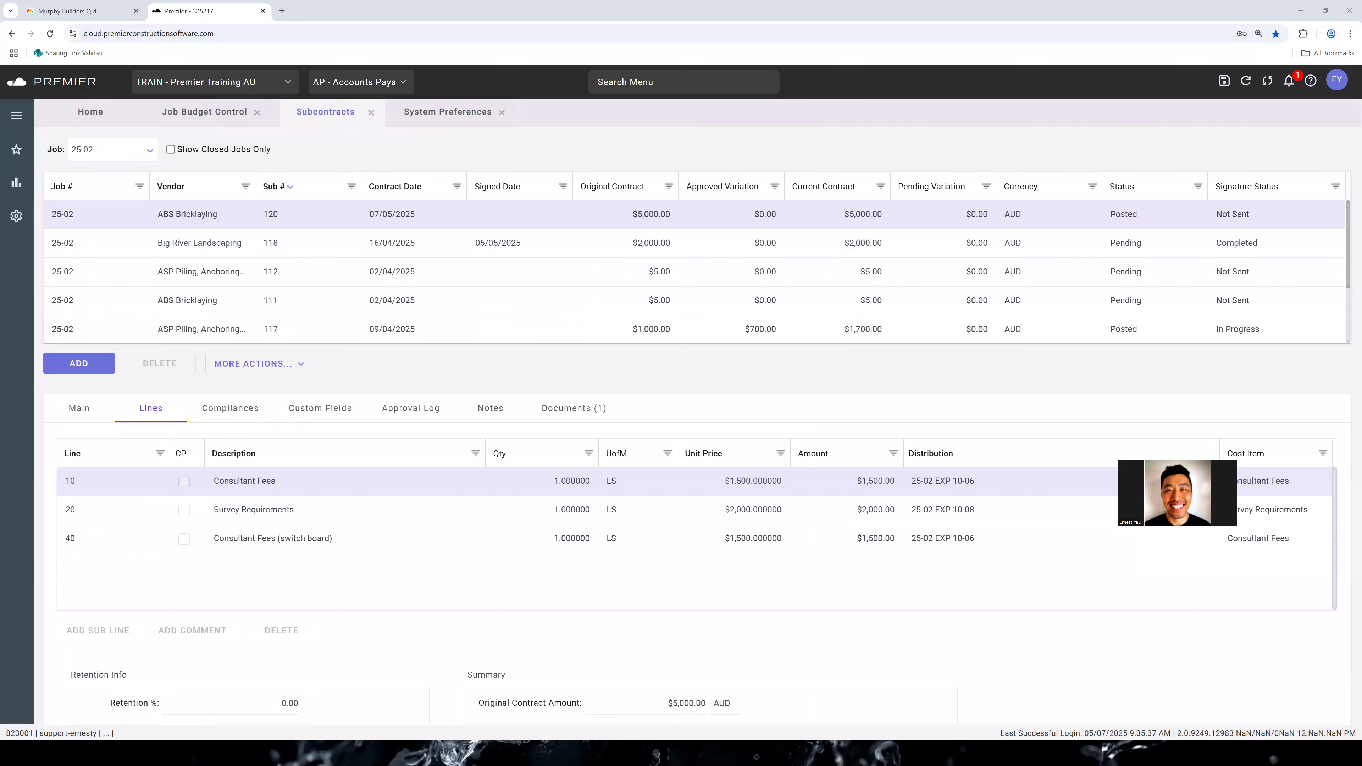
key(alt+Tab)
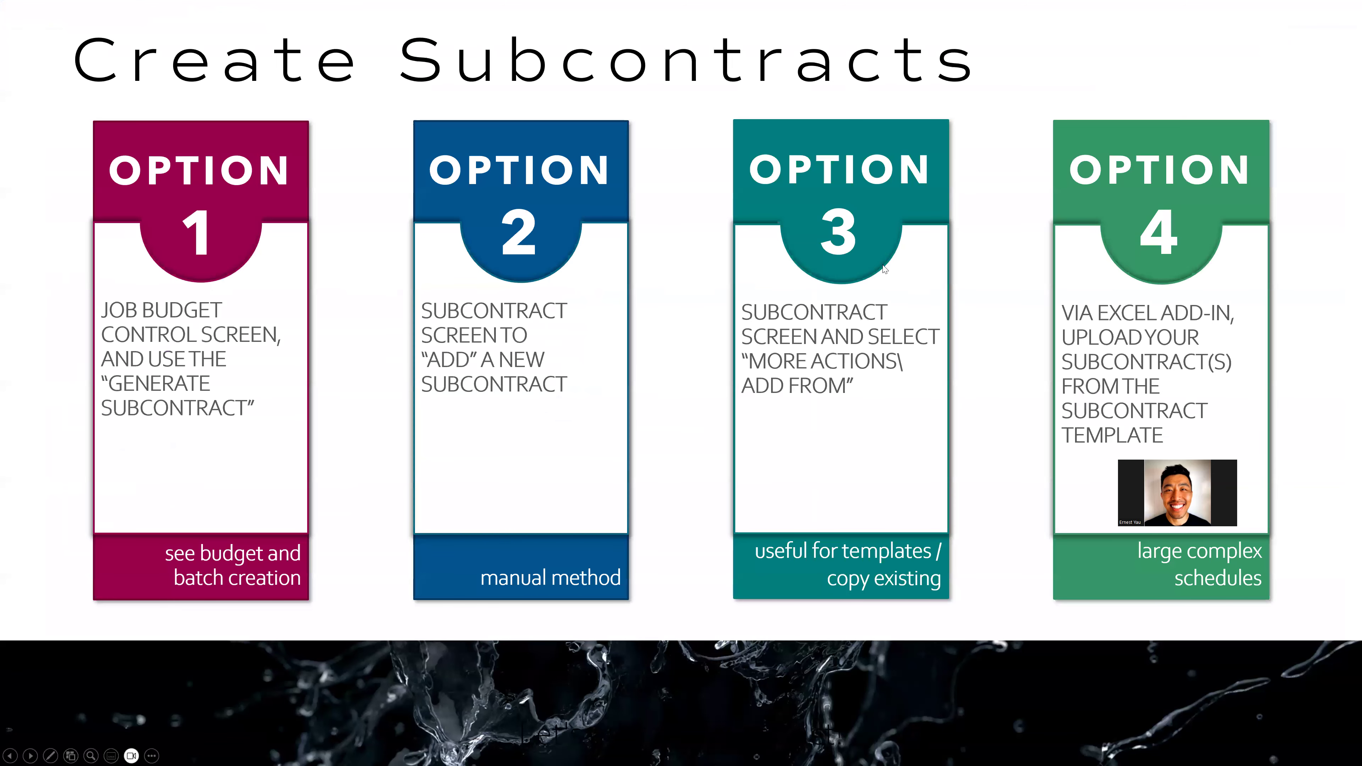
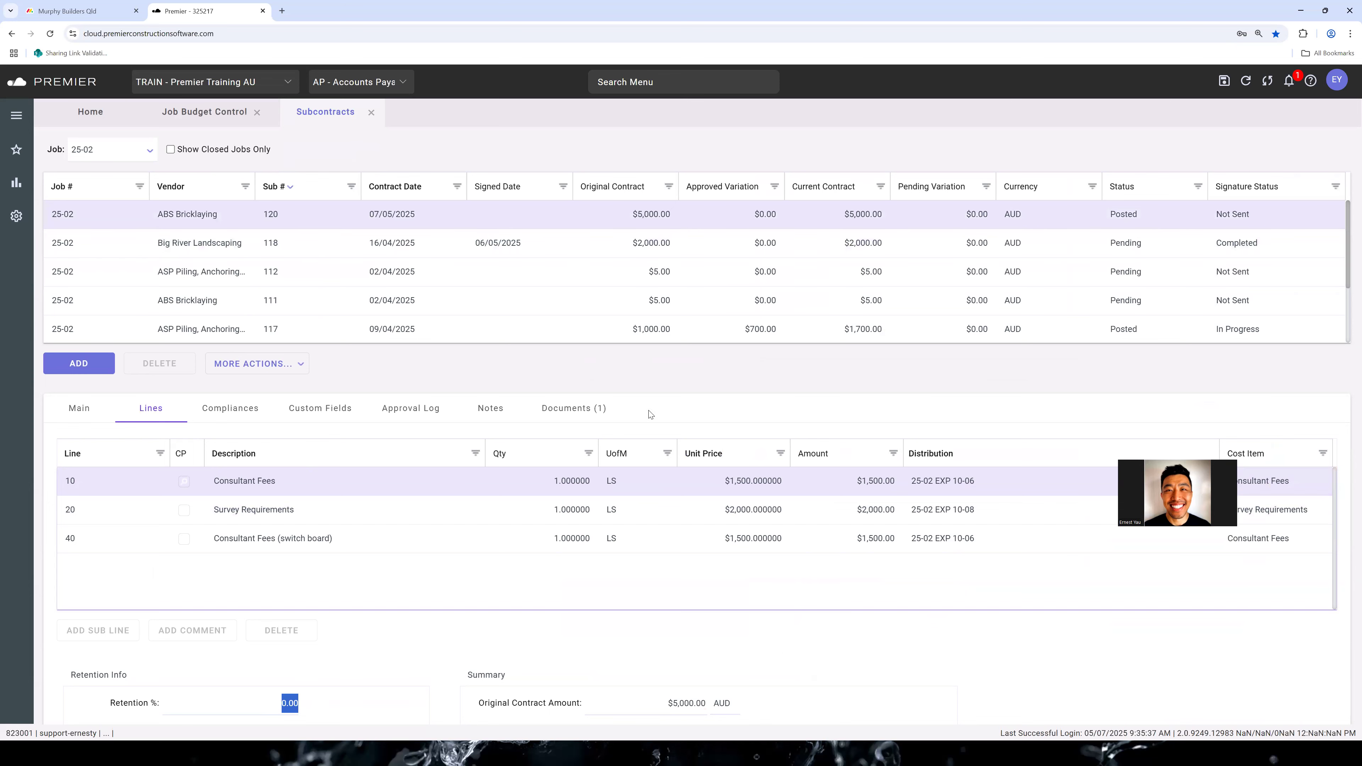
Examine the retention settings of posted ABS Bricklaying subcontract 120 and the further actions available for it
scroll(308, 502, down, 4)
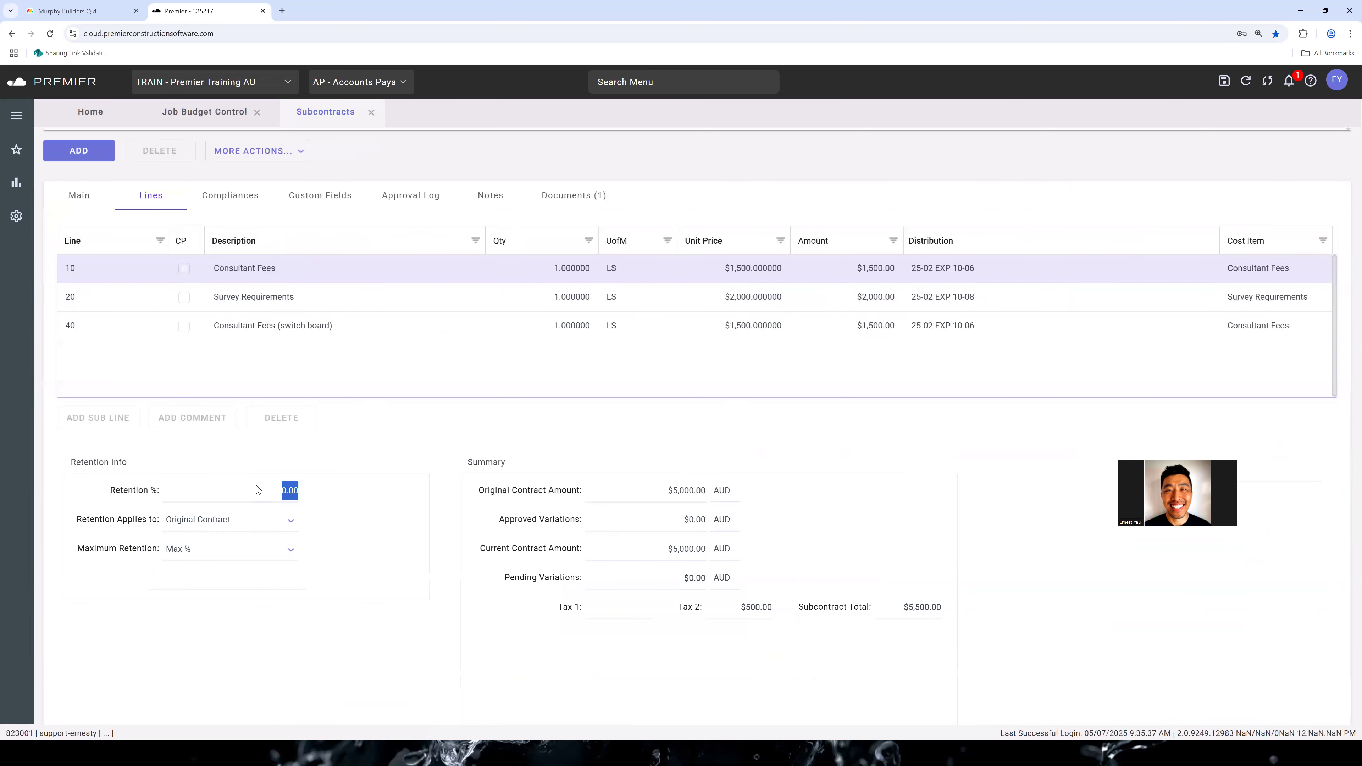
click(239, 582)
scroll(383, 500, up, 3)
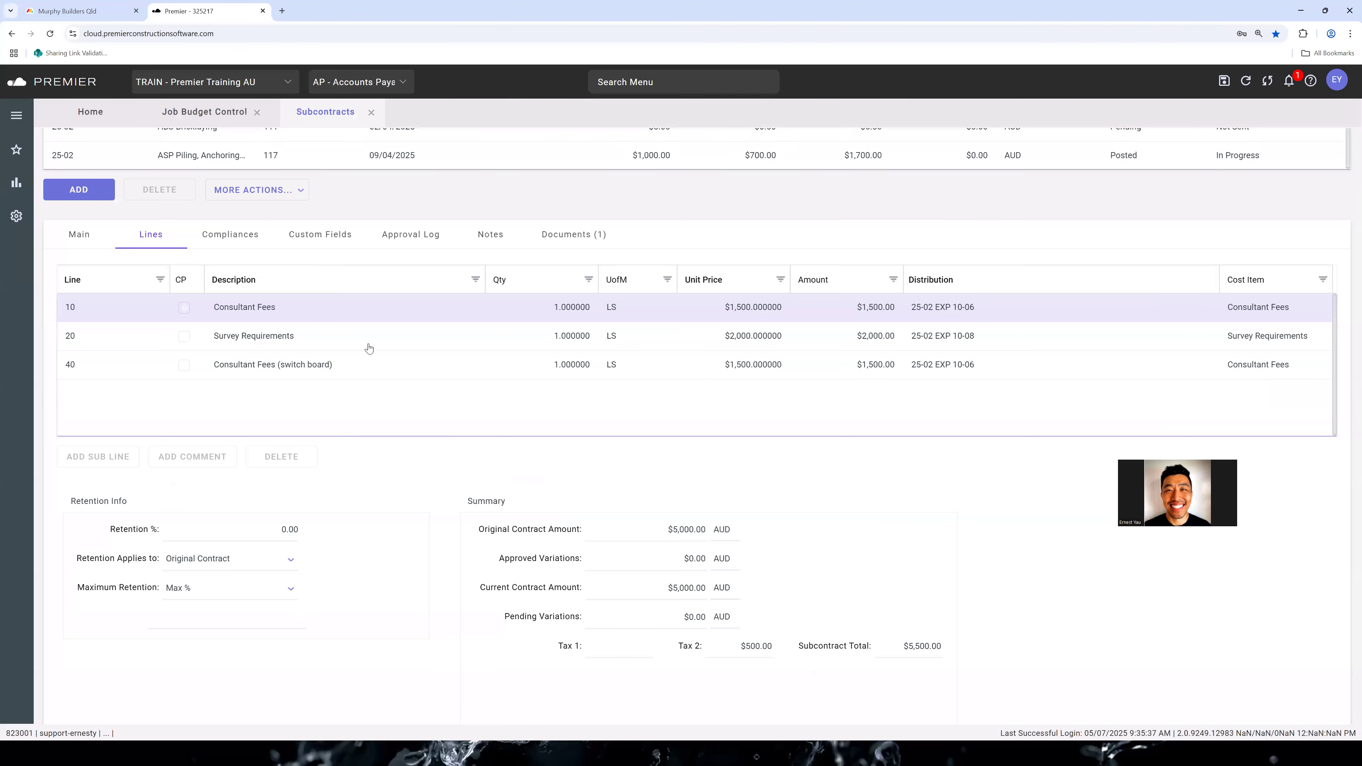
click(281, 311)
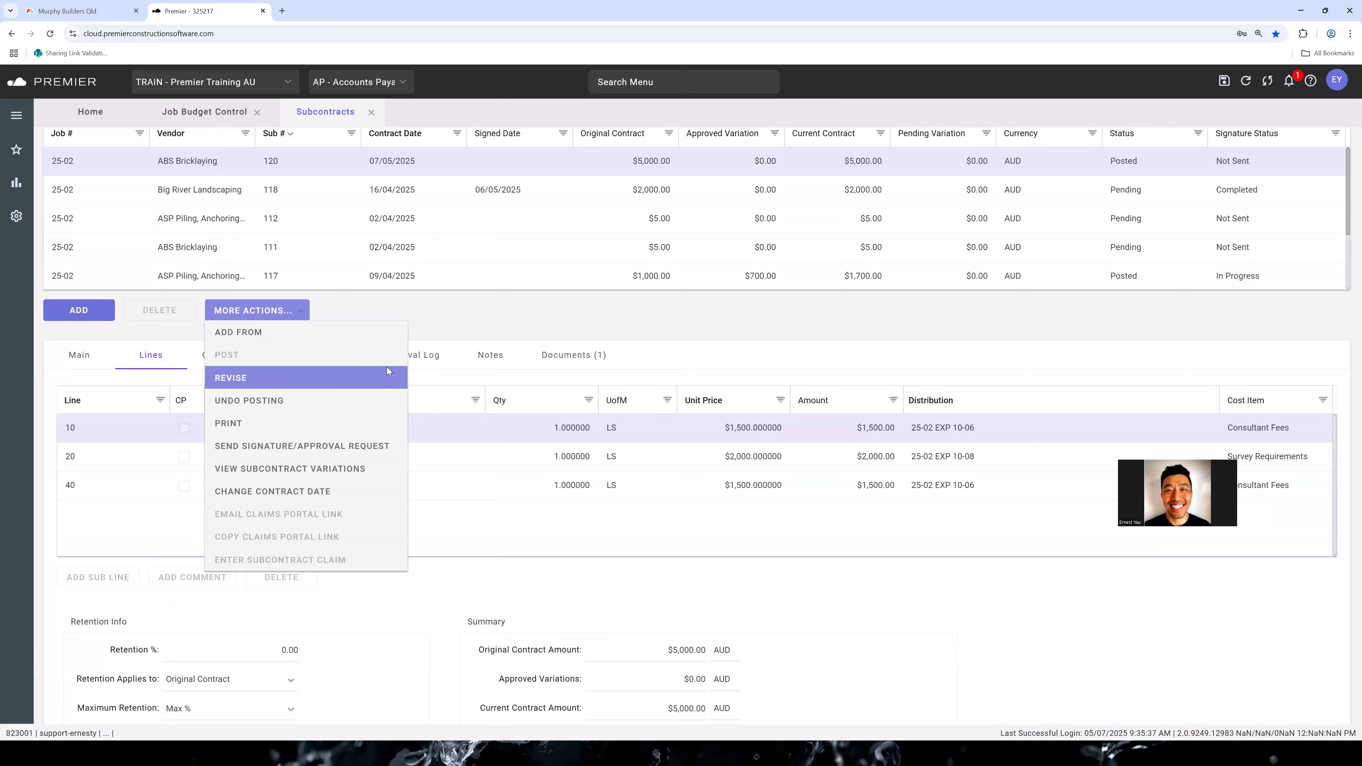
click(448, 309)
scroll(586, 314, up, 1)
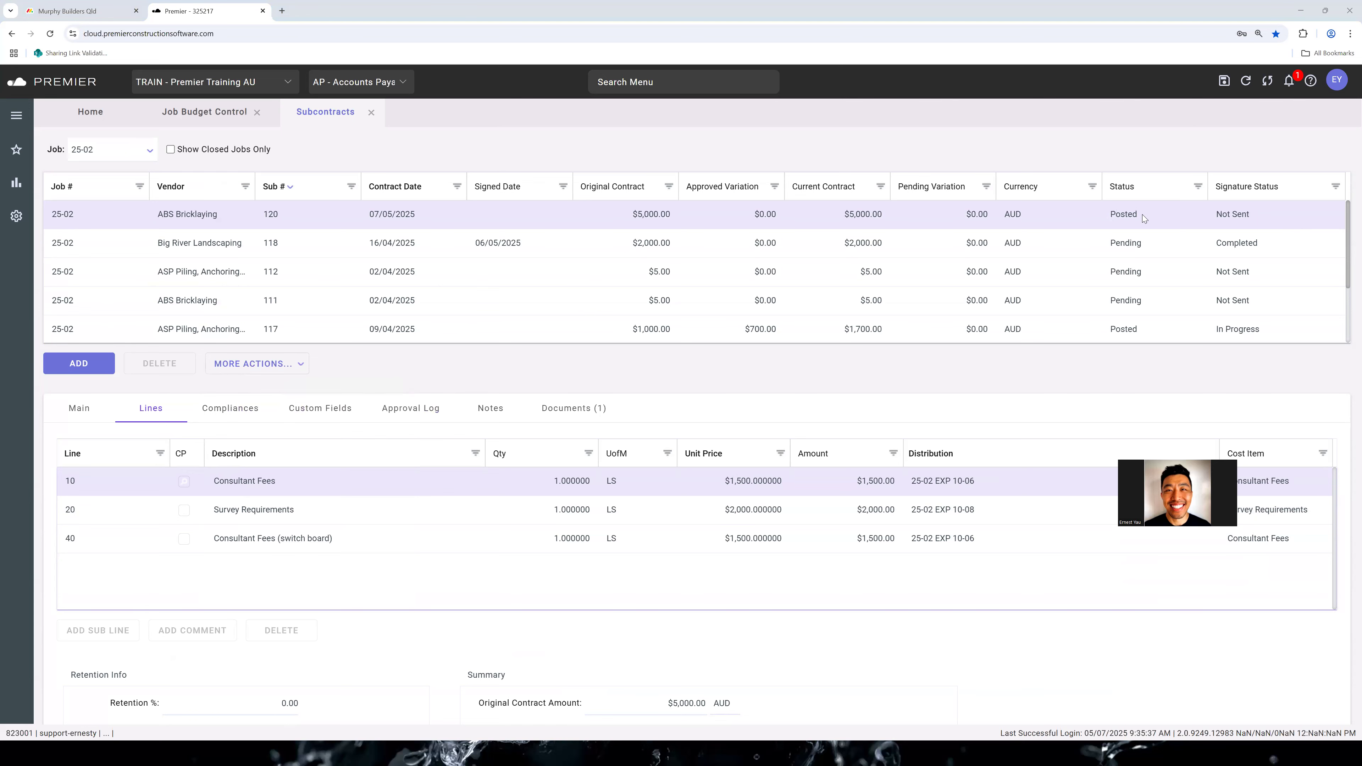
Check whether the retention percentage and the Survey Requirements unit price can be edited on posted subcontract 120
scroll(617, 542, down, 4)
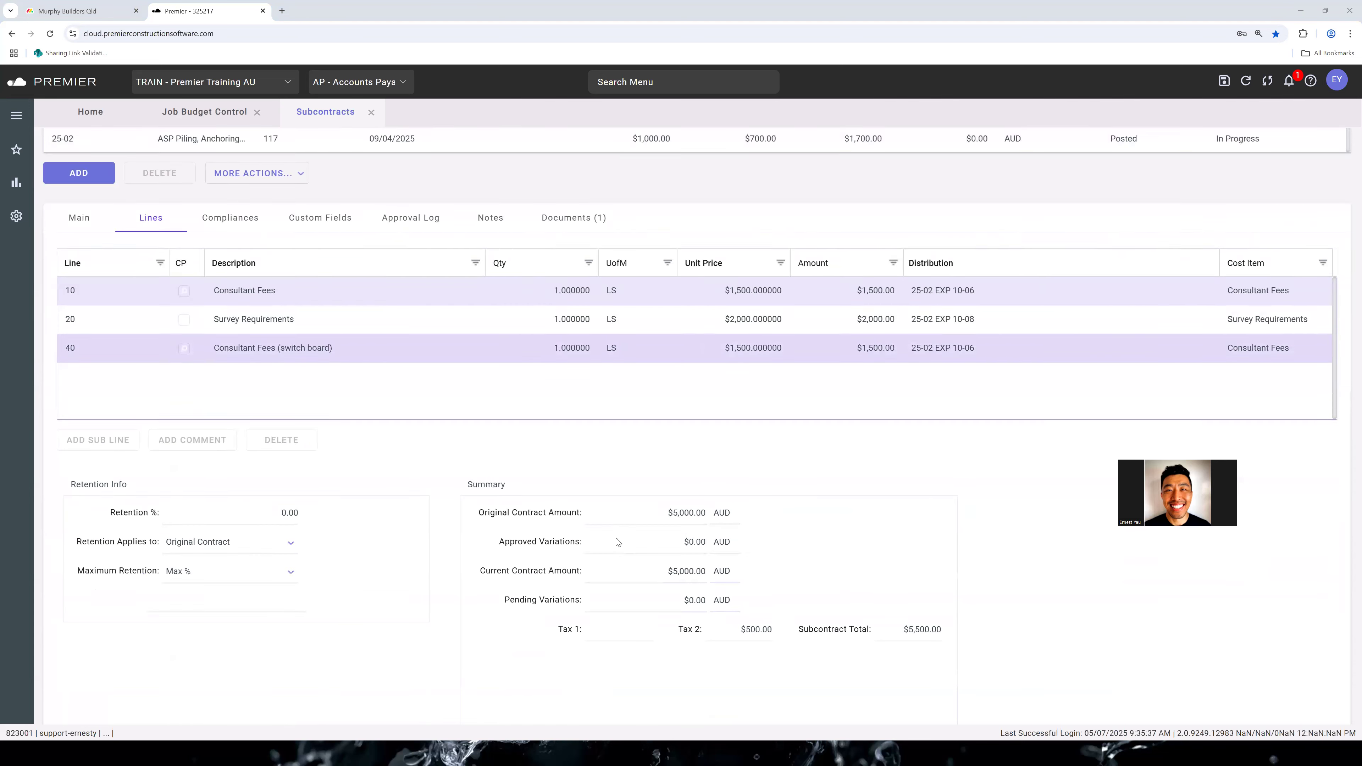
click(247, 496)
scroll(1079, 257, up, 4)
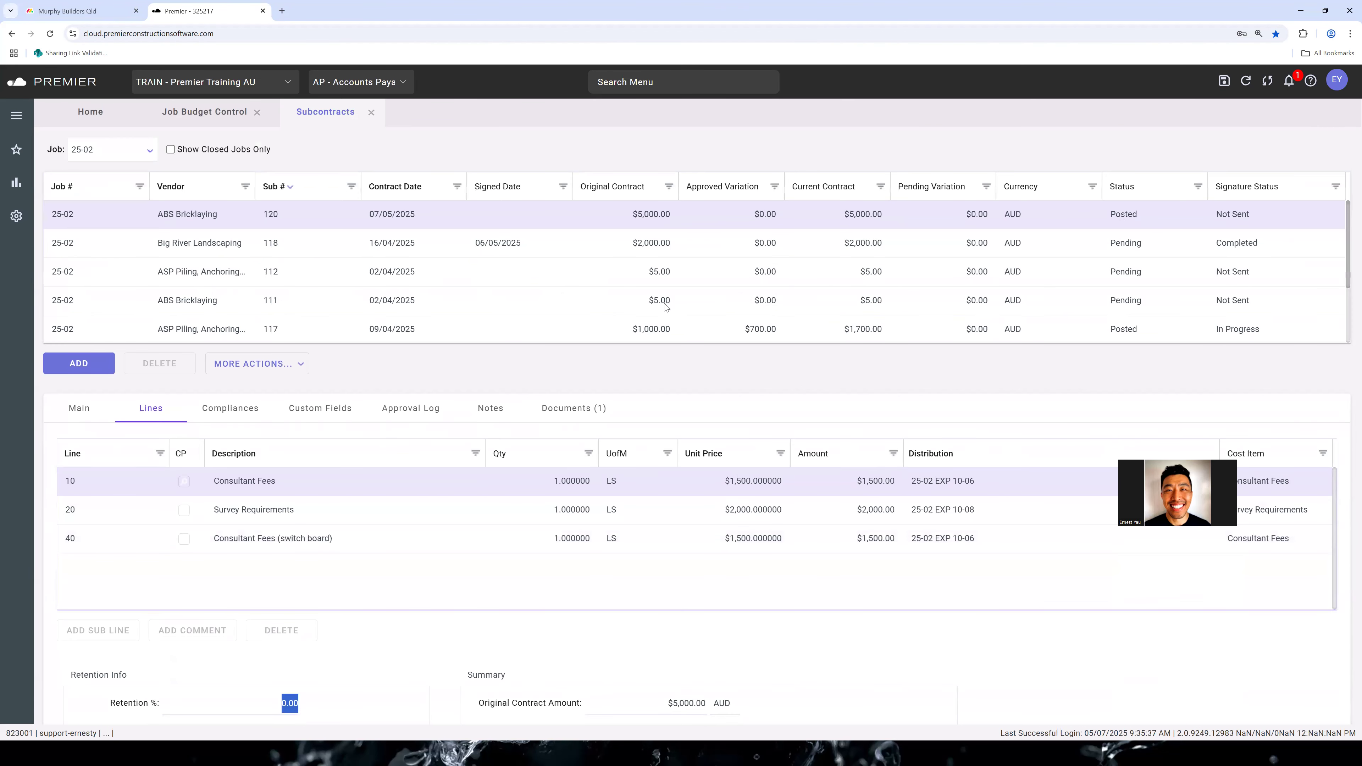
scroll(663, 397, down, 4)
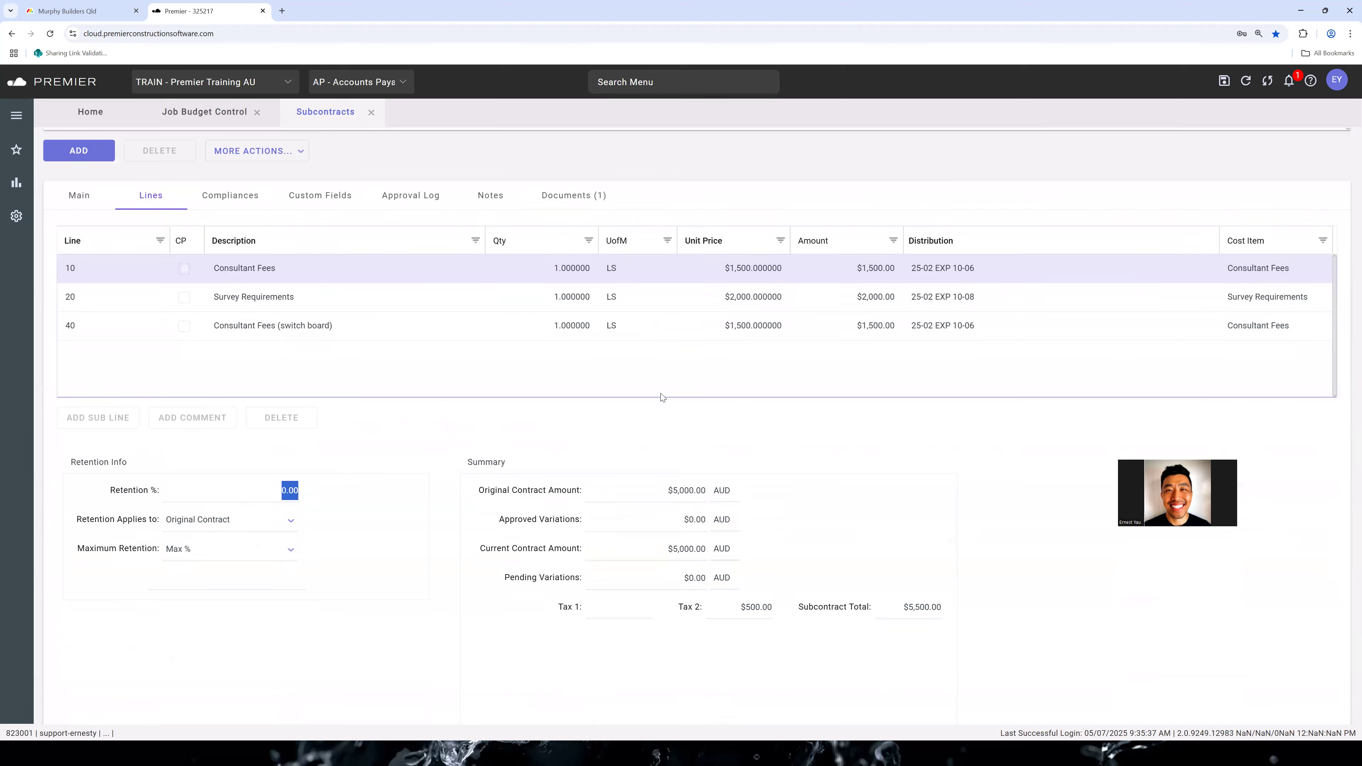
click(767, 297)
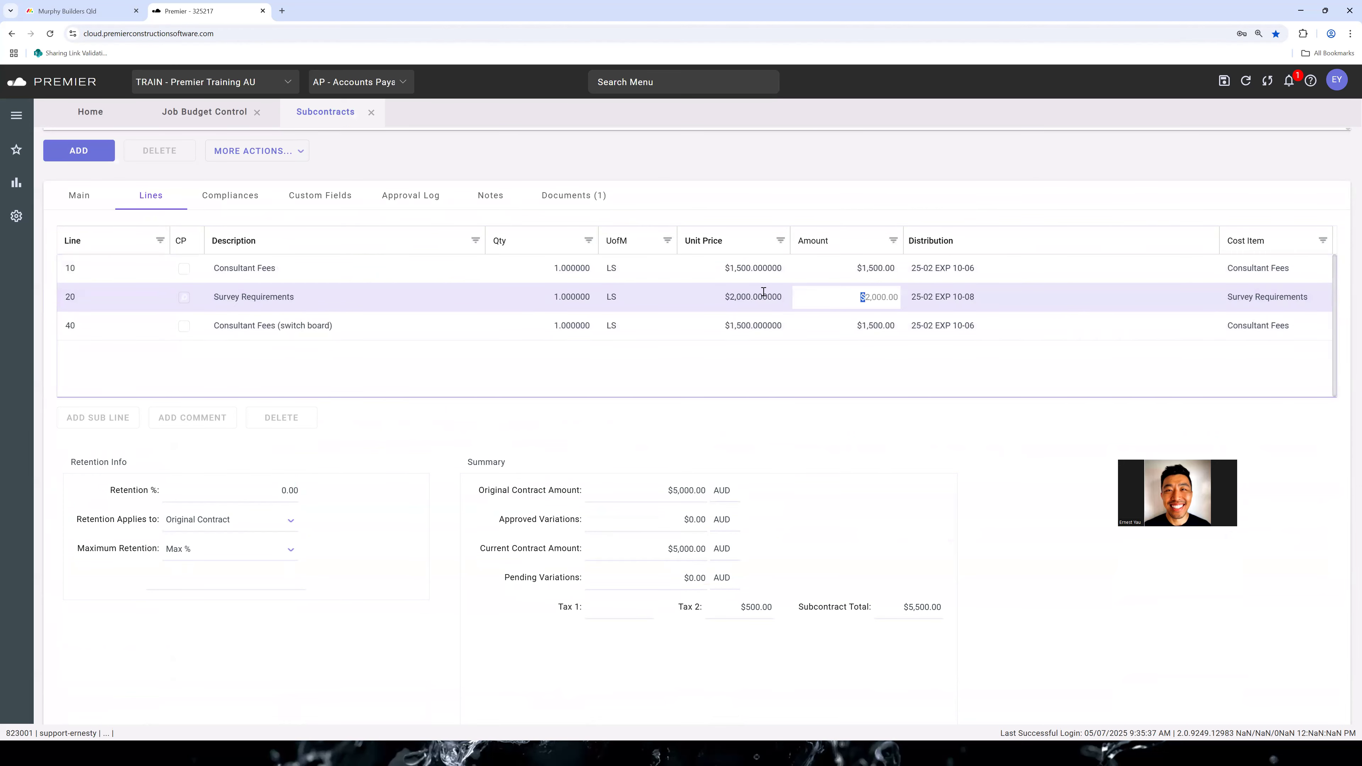
click(360, 425)
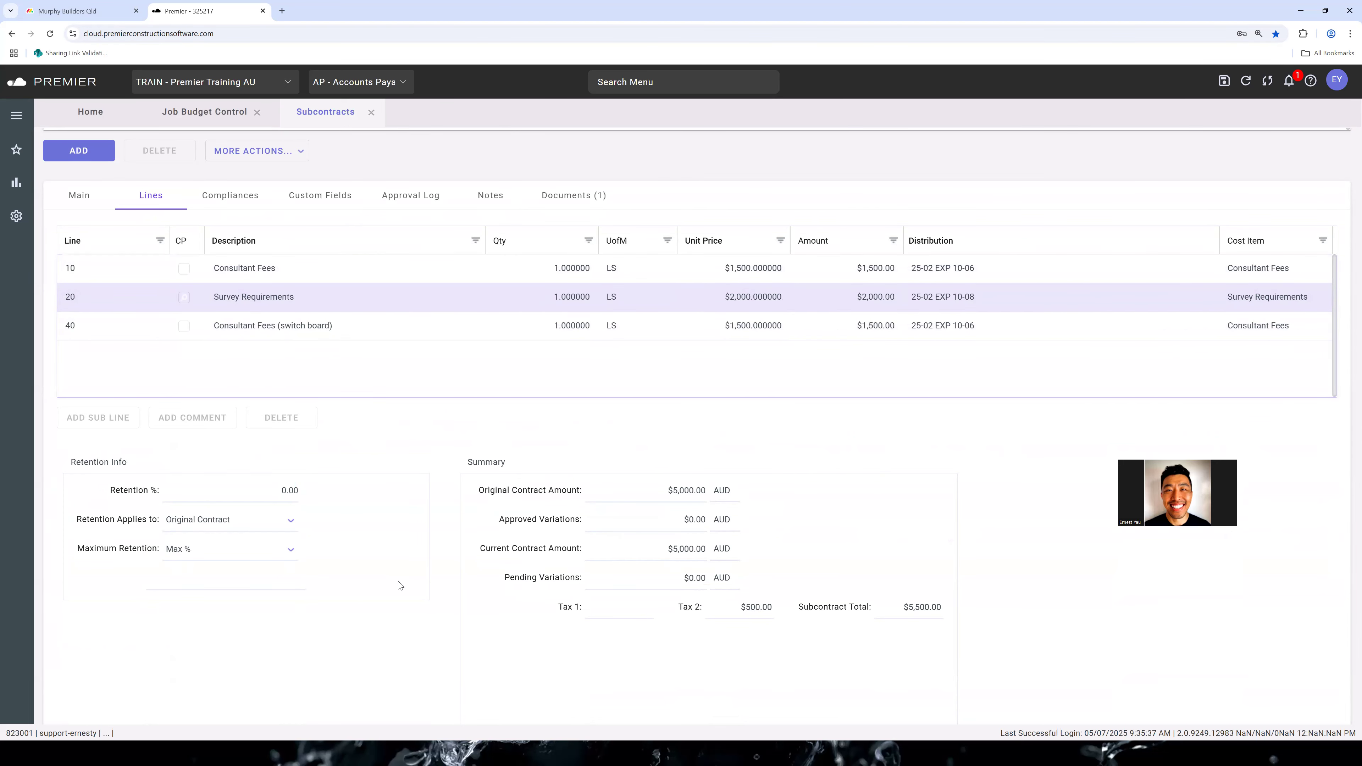
scroll(426, 608, up, 2)
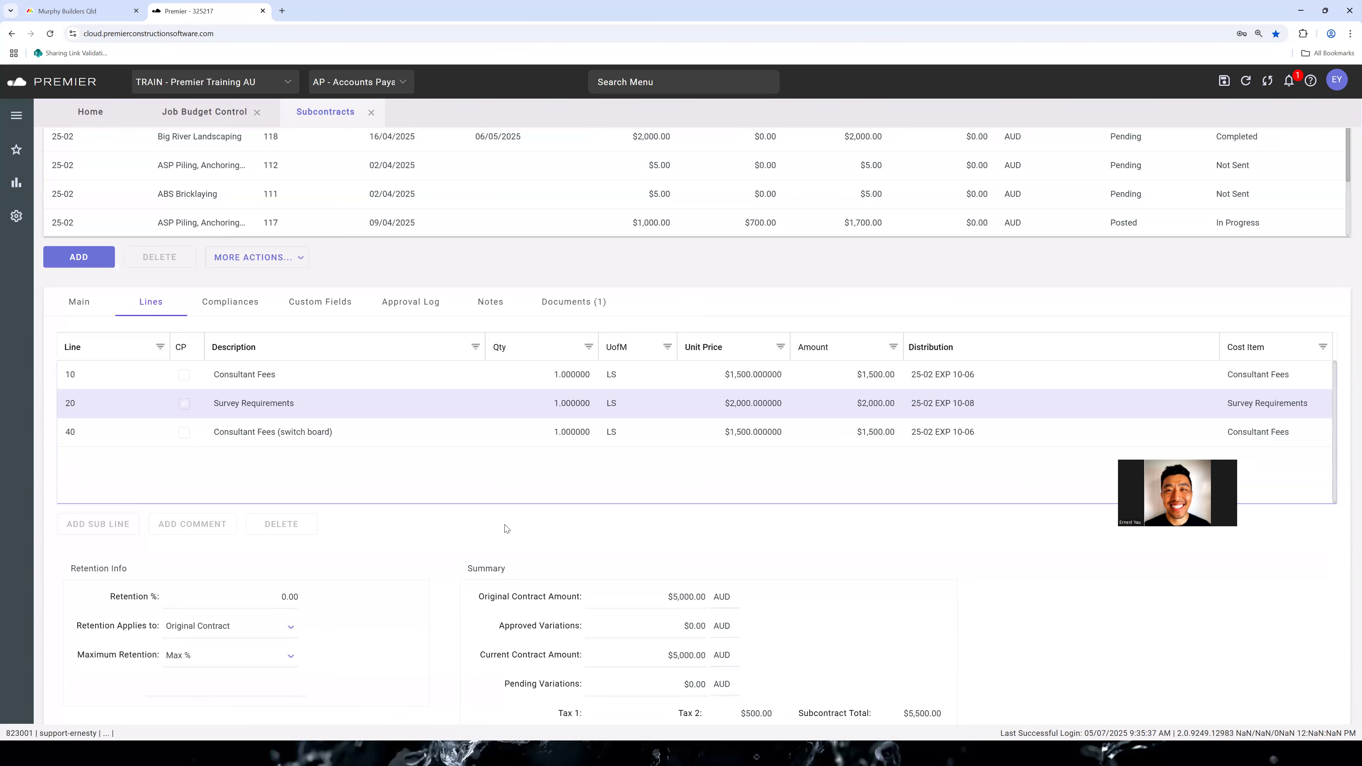
scroll(314, 272, up, 2)
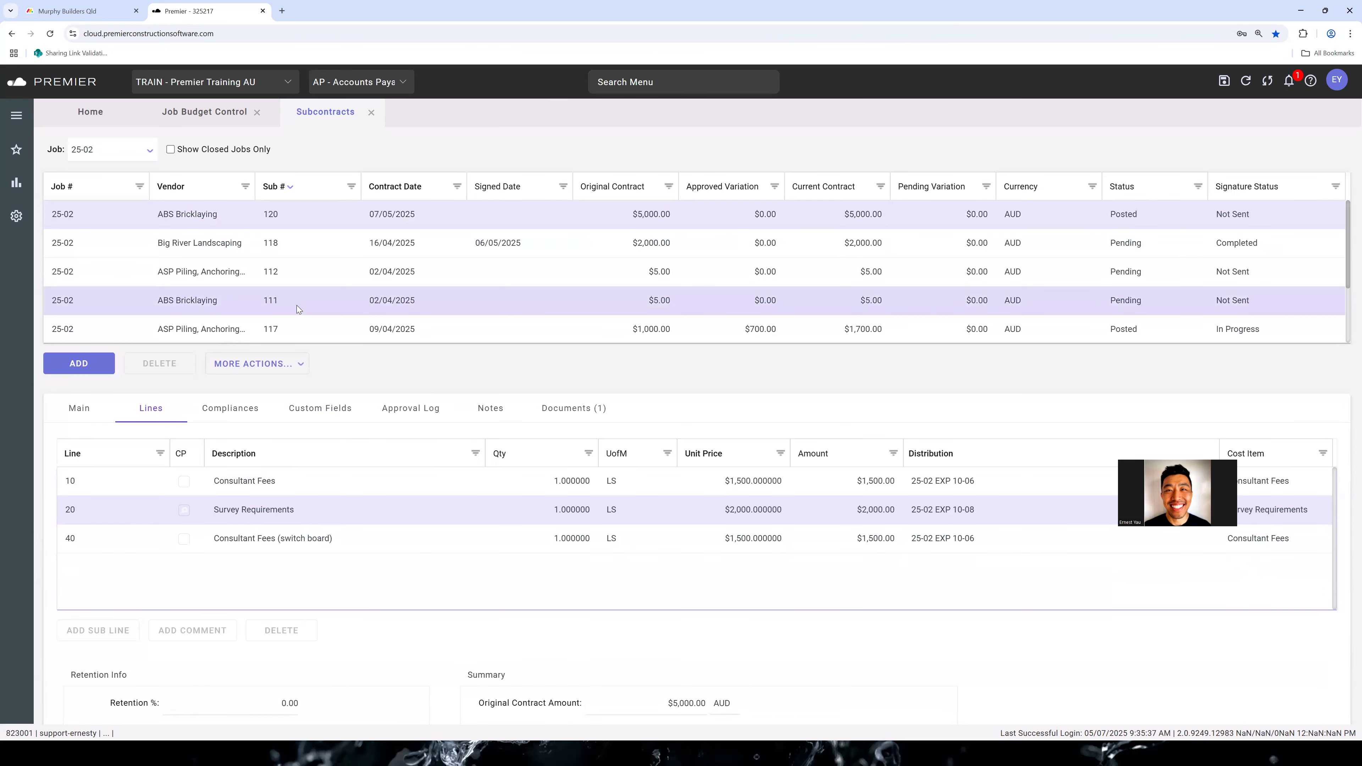
Revise the posted ABS Bricklaying subcontract 120 to reopen it for editing
click(287, 364)
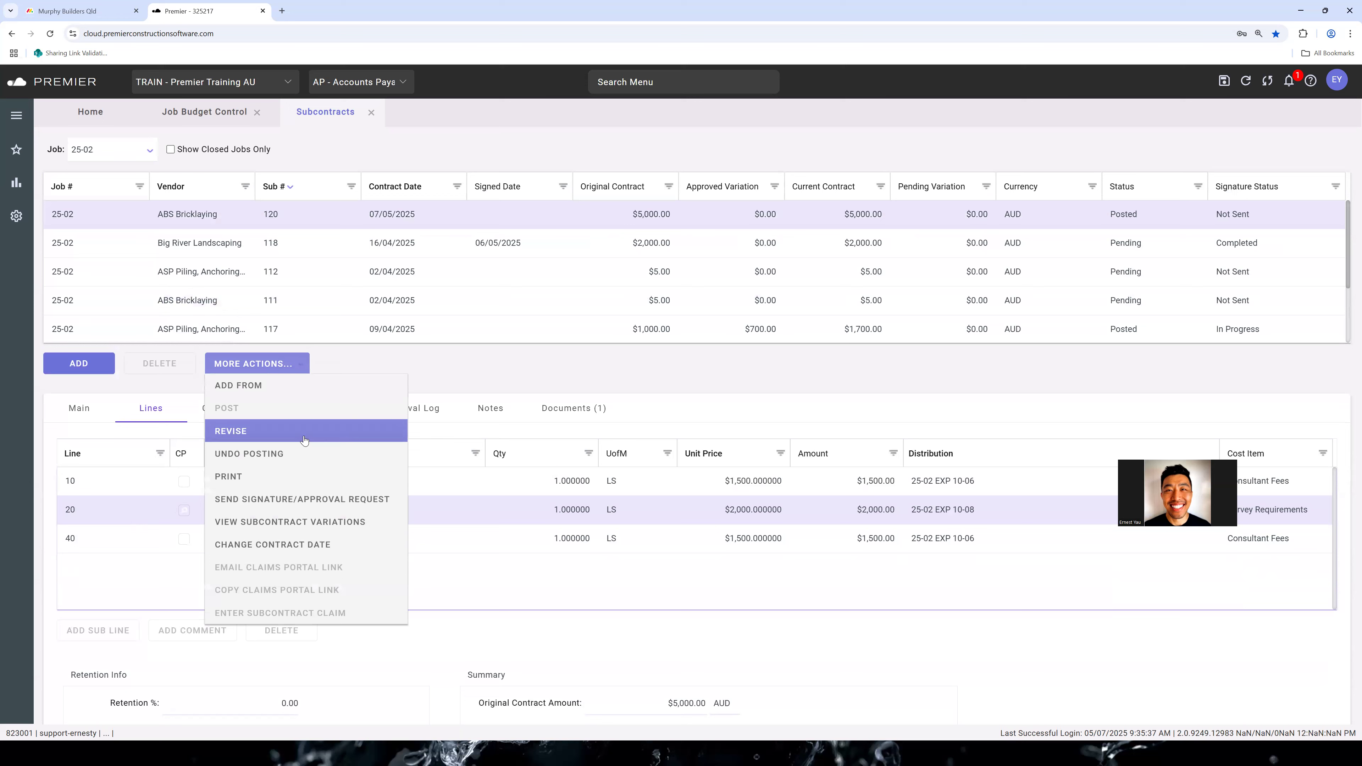
click(321, 433)
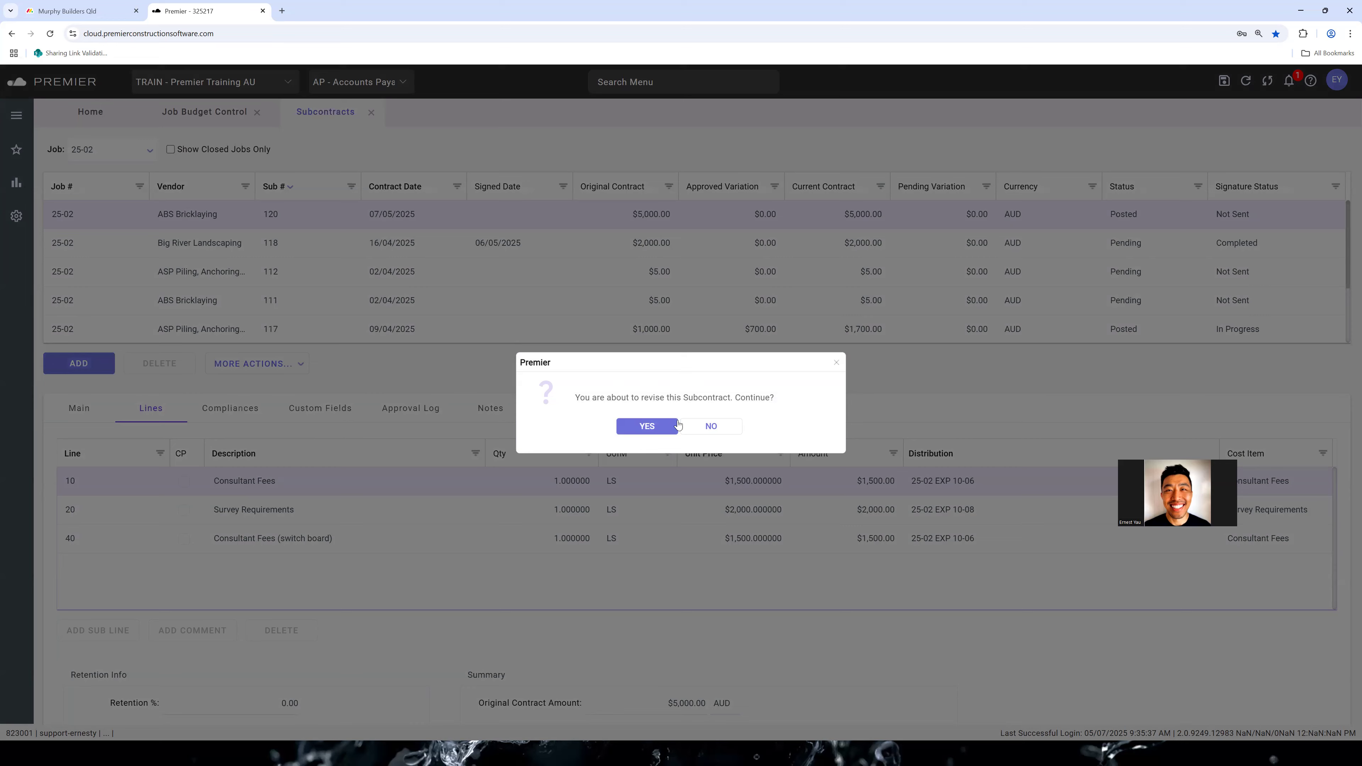
click(663, 425)
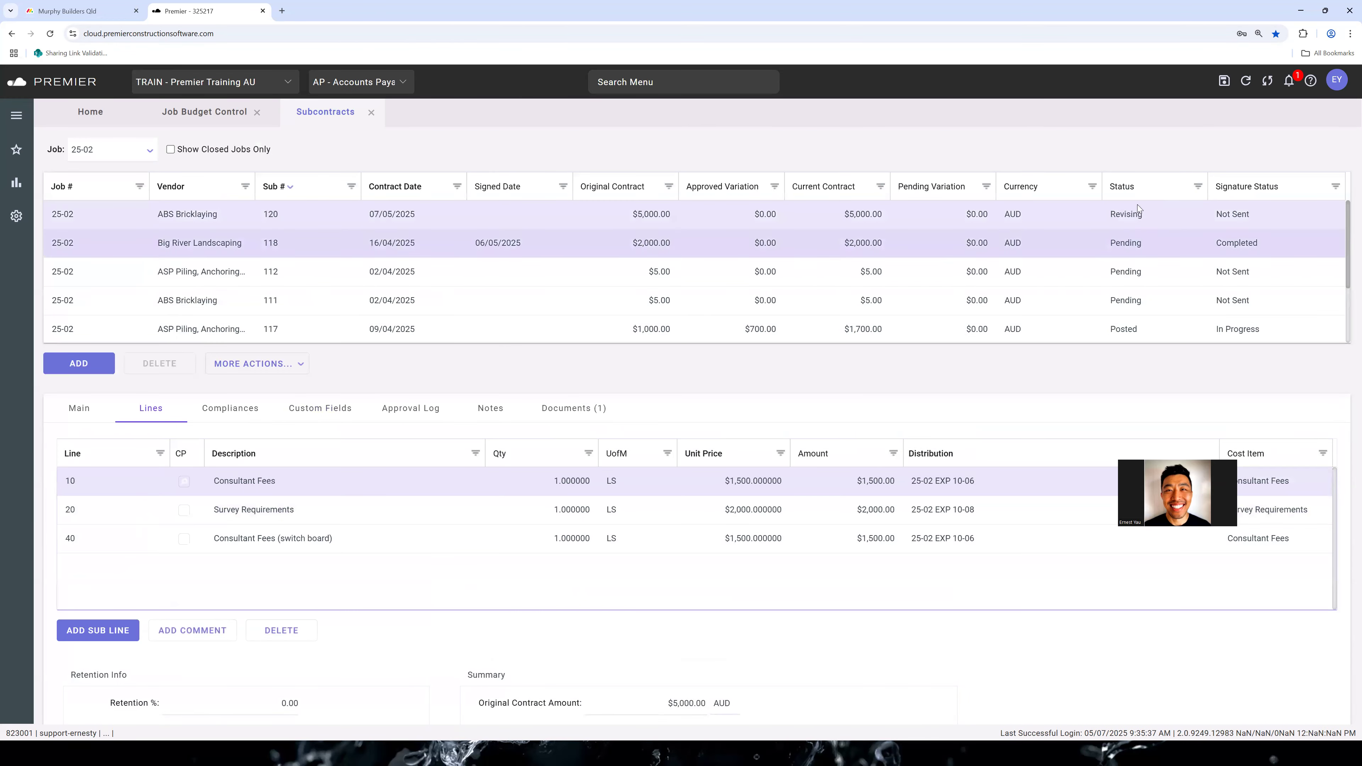
Check whether the line unit prices can be edited under revision, keeping ABS Bricklaying subcontract 120 as the selected subcontract
click(734, 488)
key(Down)
key(Down)
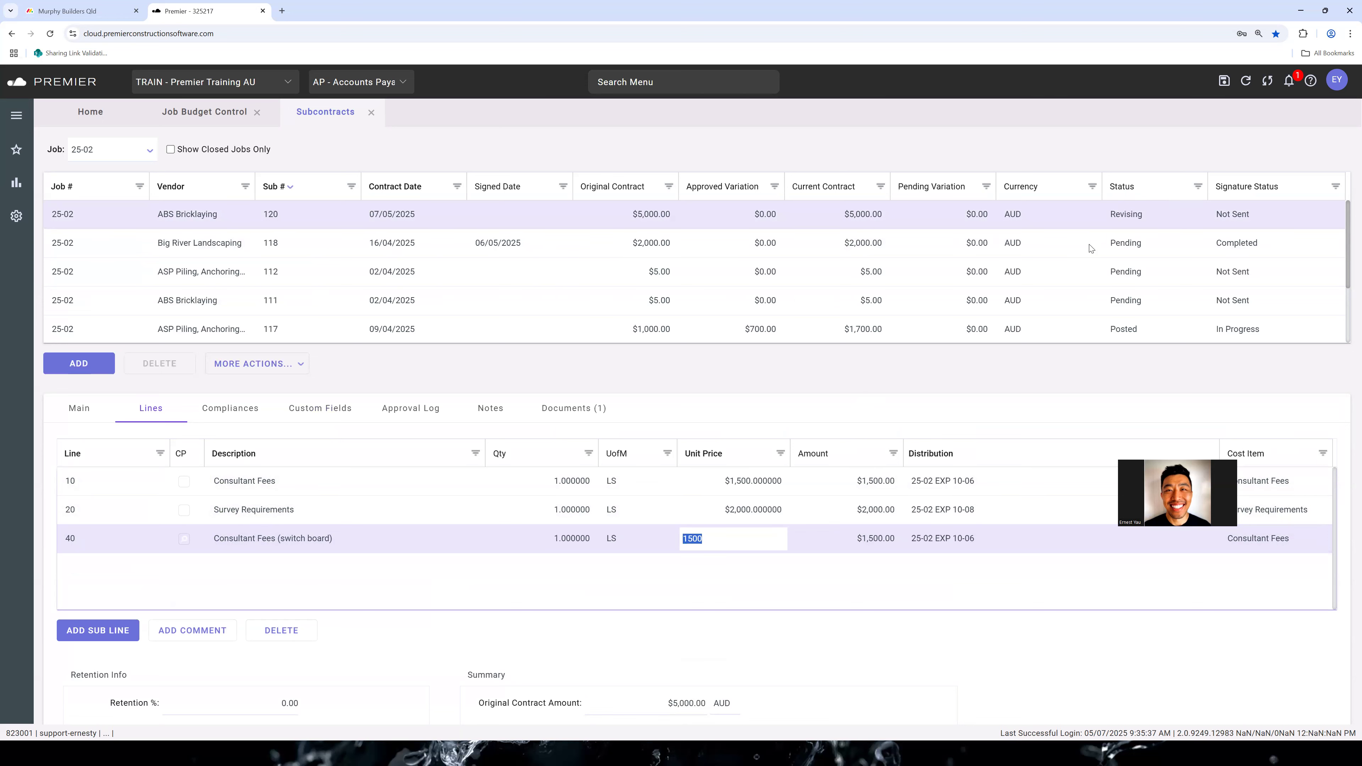
click(815, 236)
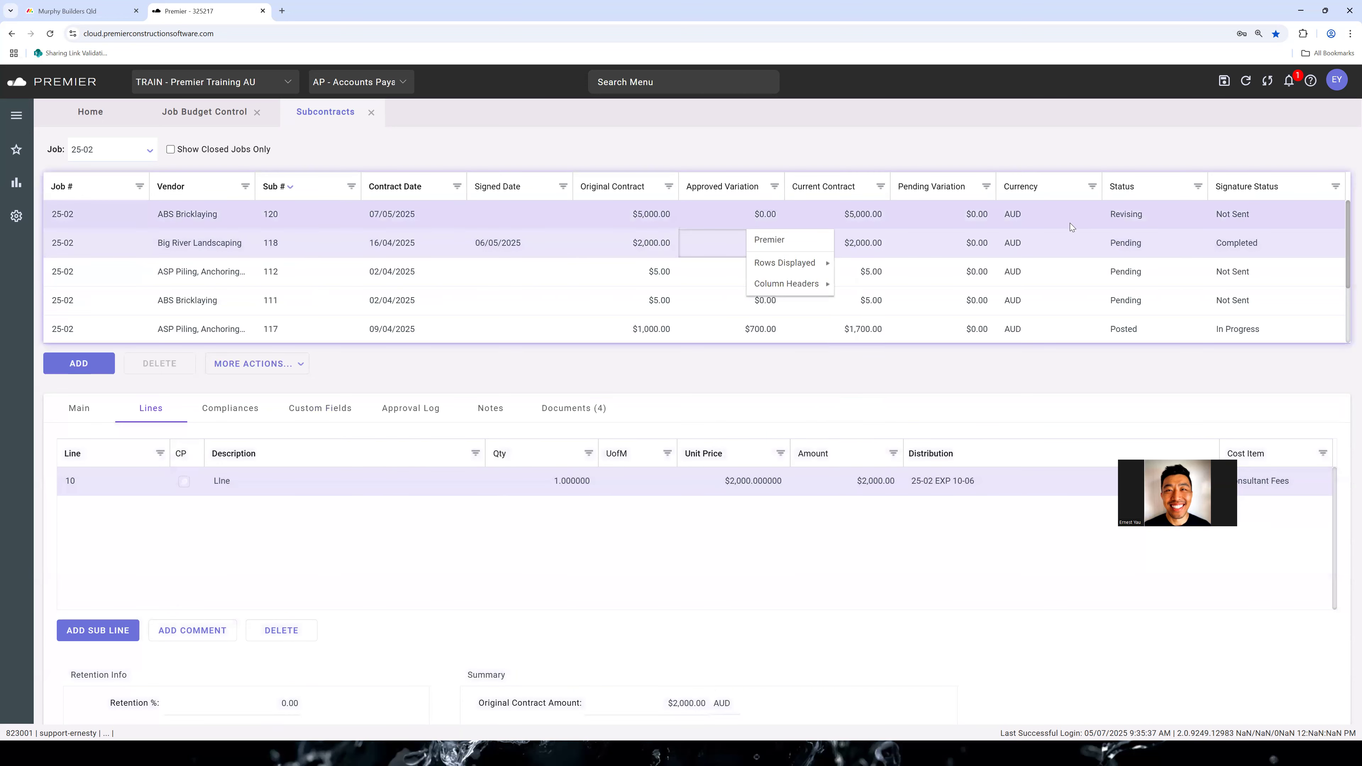
click(1070, 221)
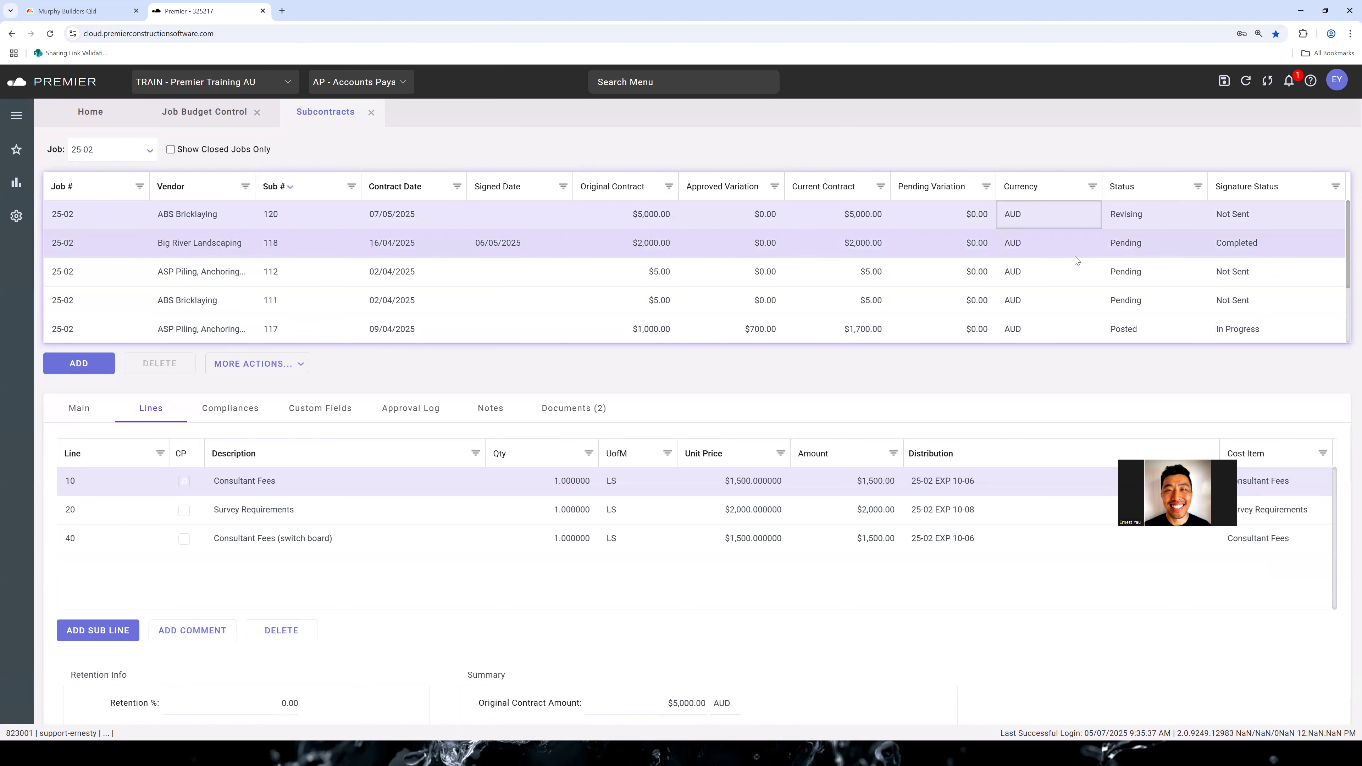
Set the retention of subcontract 120 to 10% and its maximum retention to 5%
scroll(226, 591, down, 4)
click(268, 493)
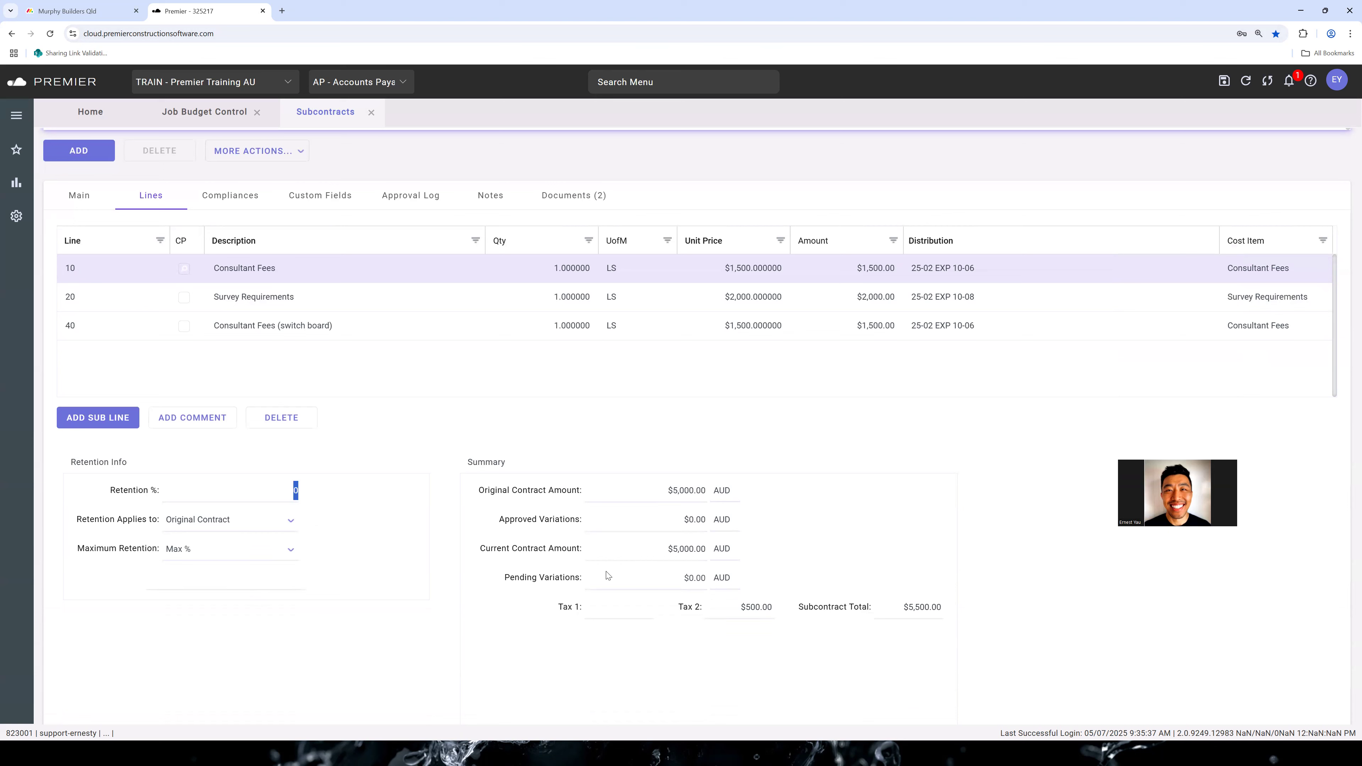
text(1)
key(Tab)
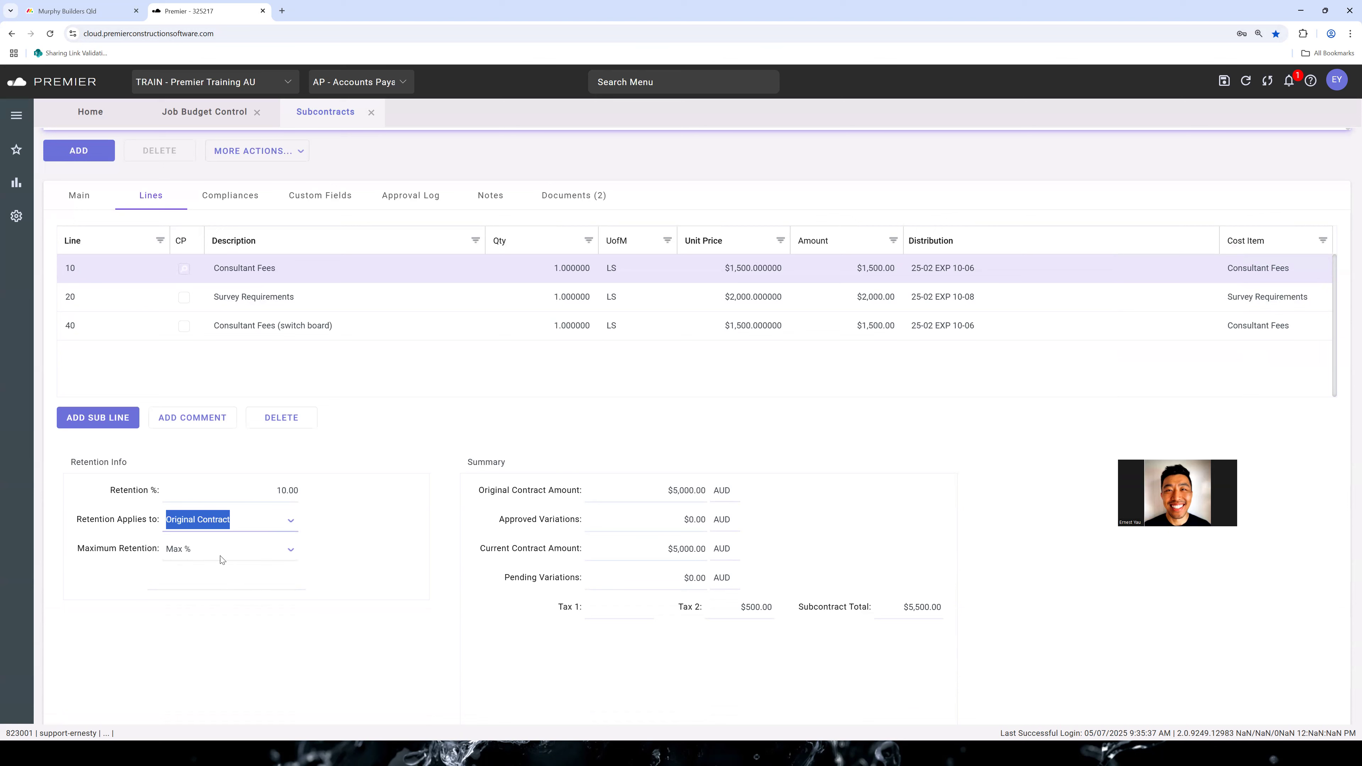
click(268, 578)
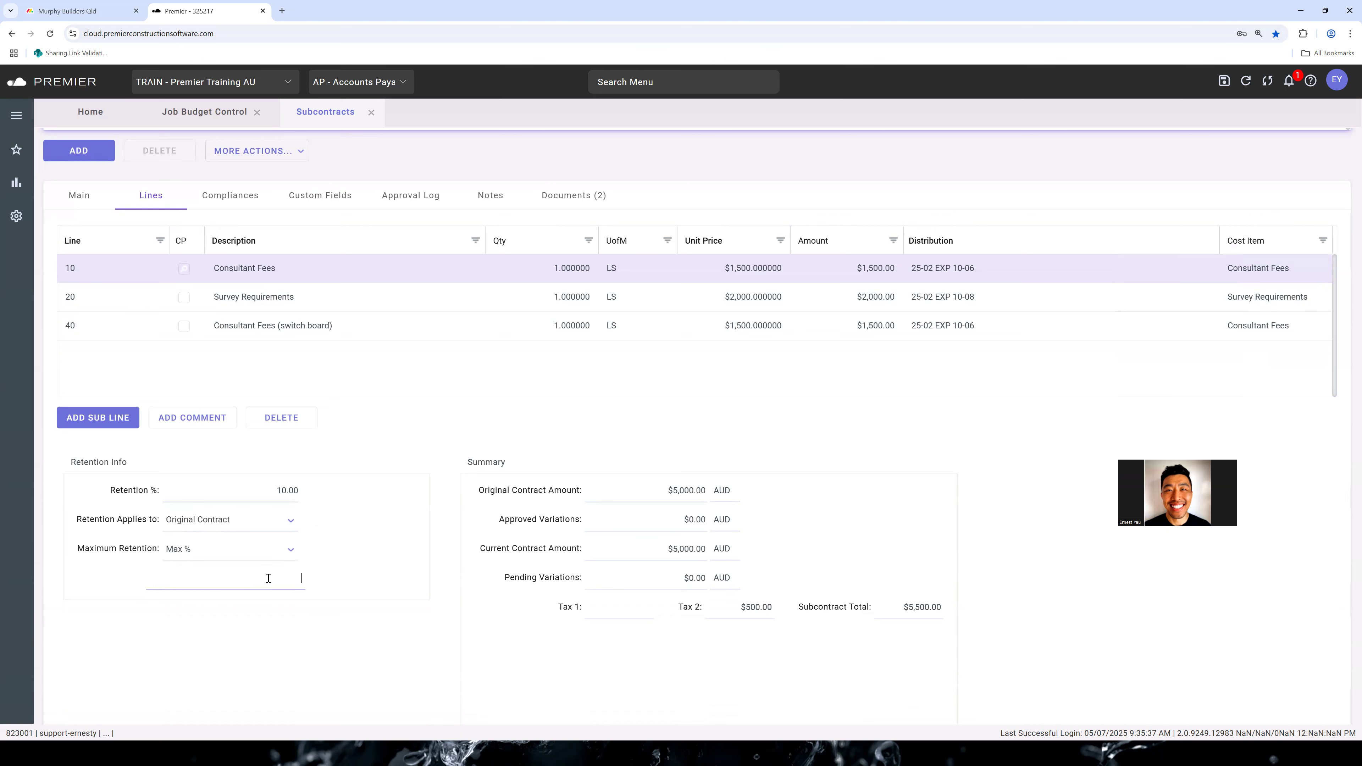
click(326, 599)
scroll(388, 475, up, 1)
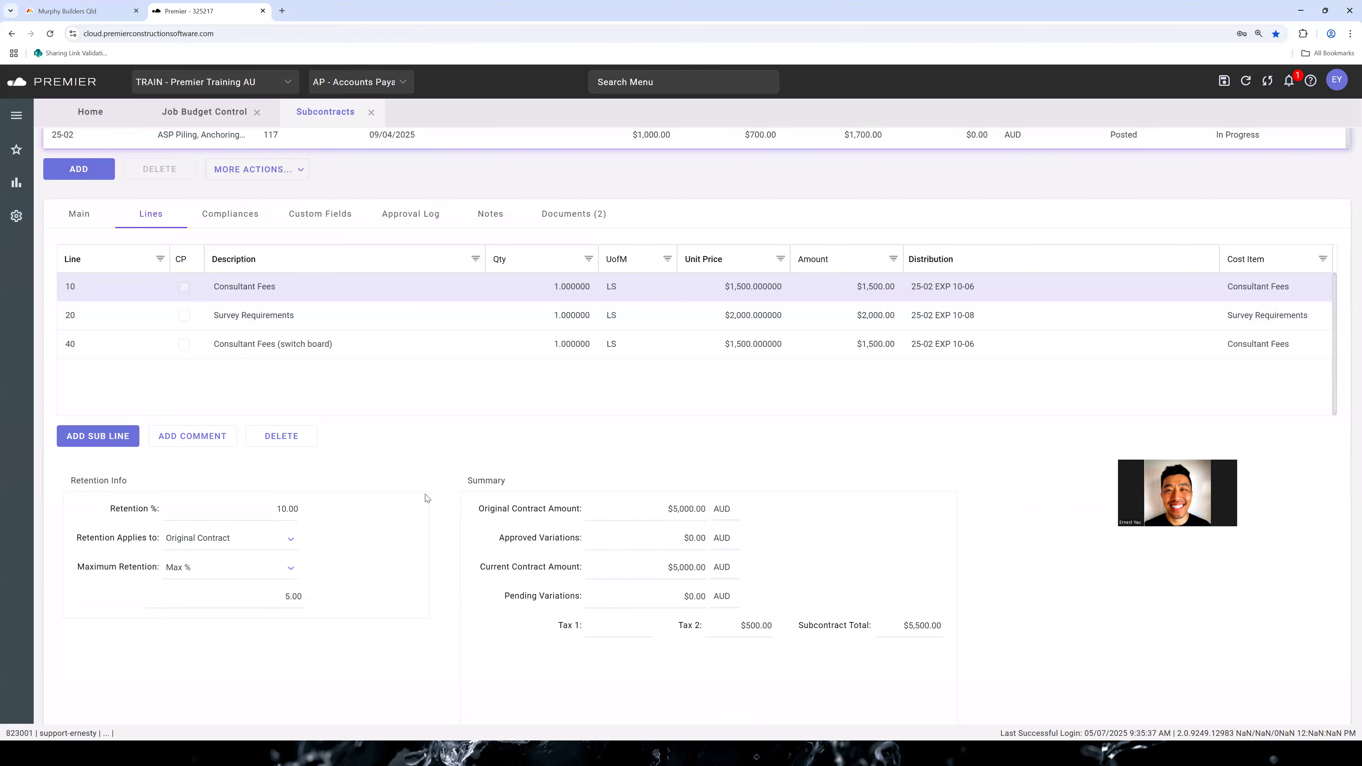
scroll(388, 474, down, 2)
scroll(403, 483, up, 2)
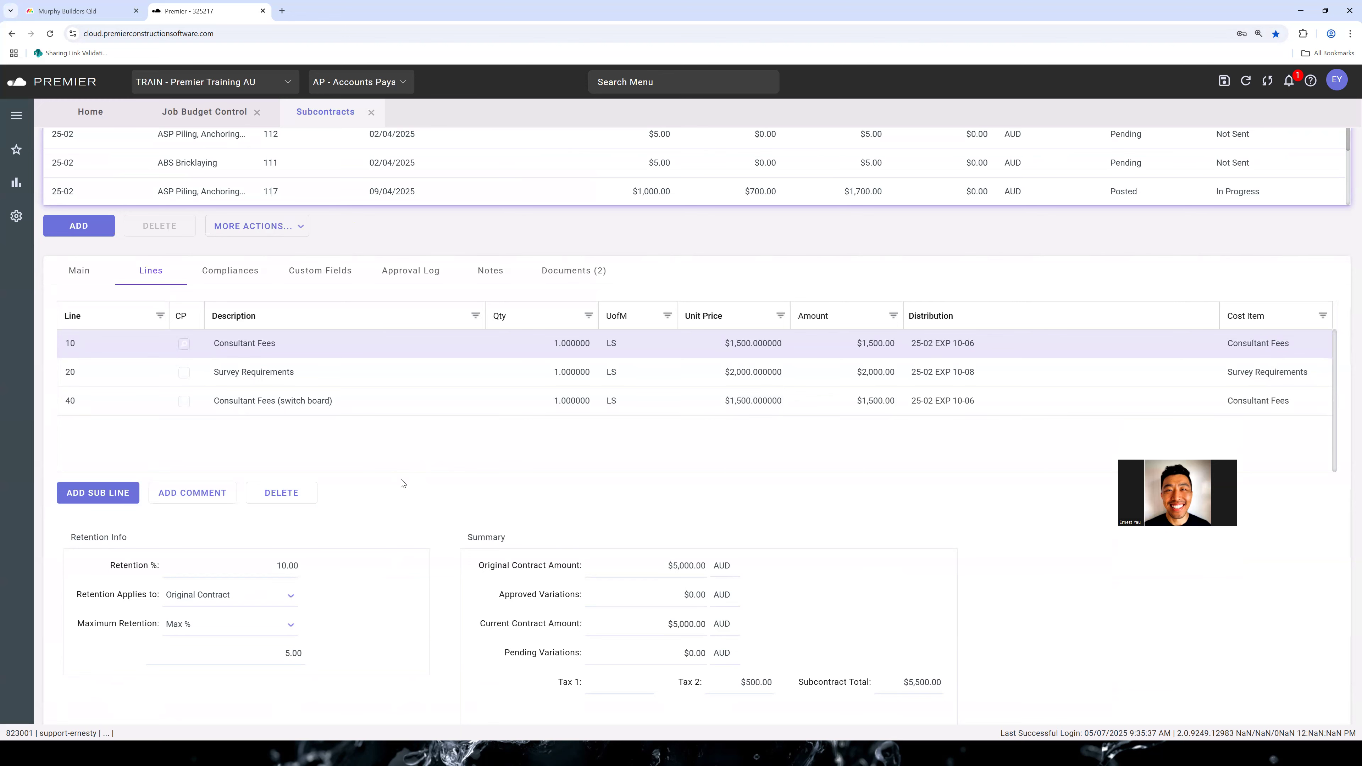
scroll(402, 483, up, 1)
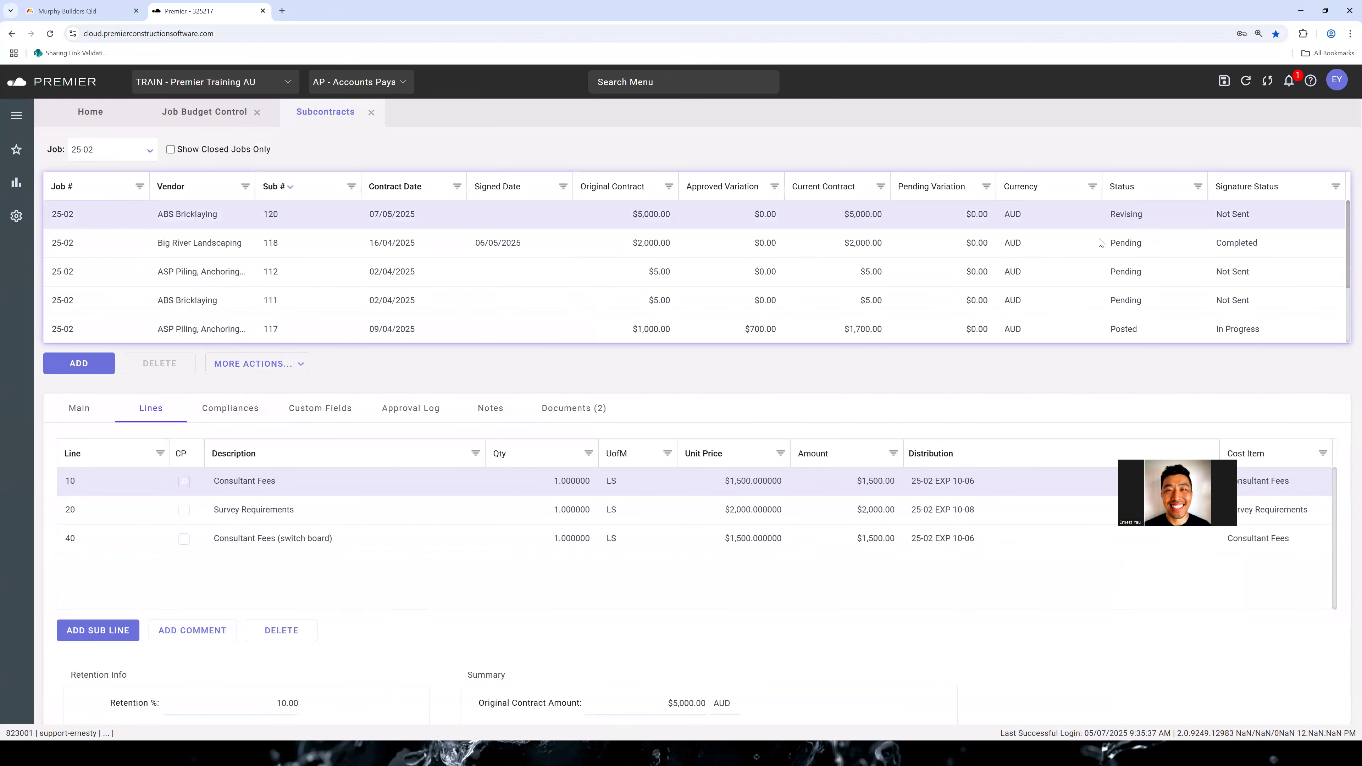
scroll(375, 515, down, 2)
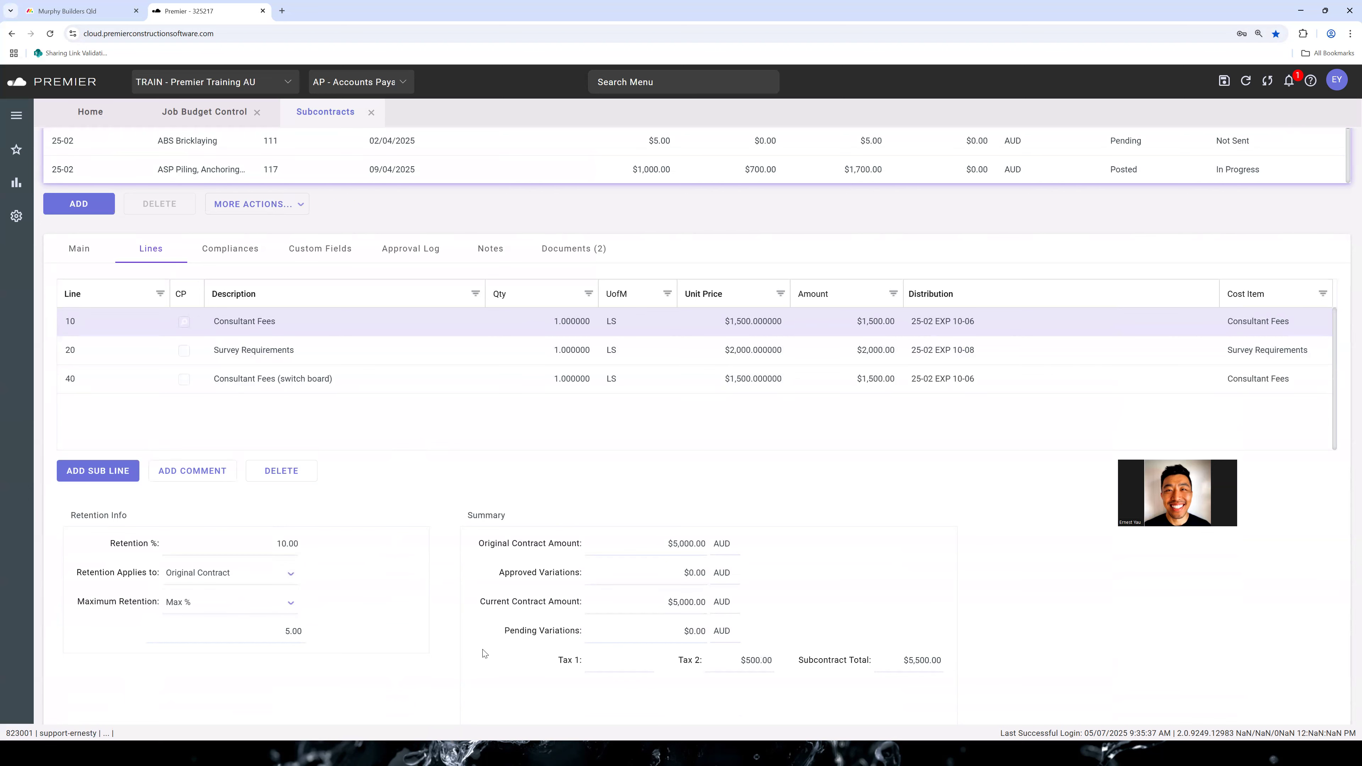
scroll(408, 621, up, 3)
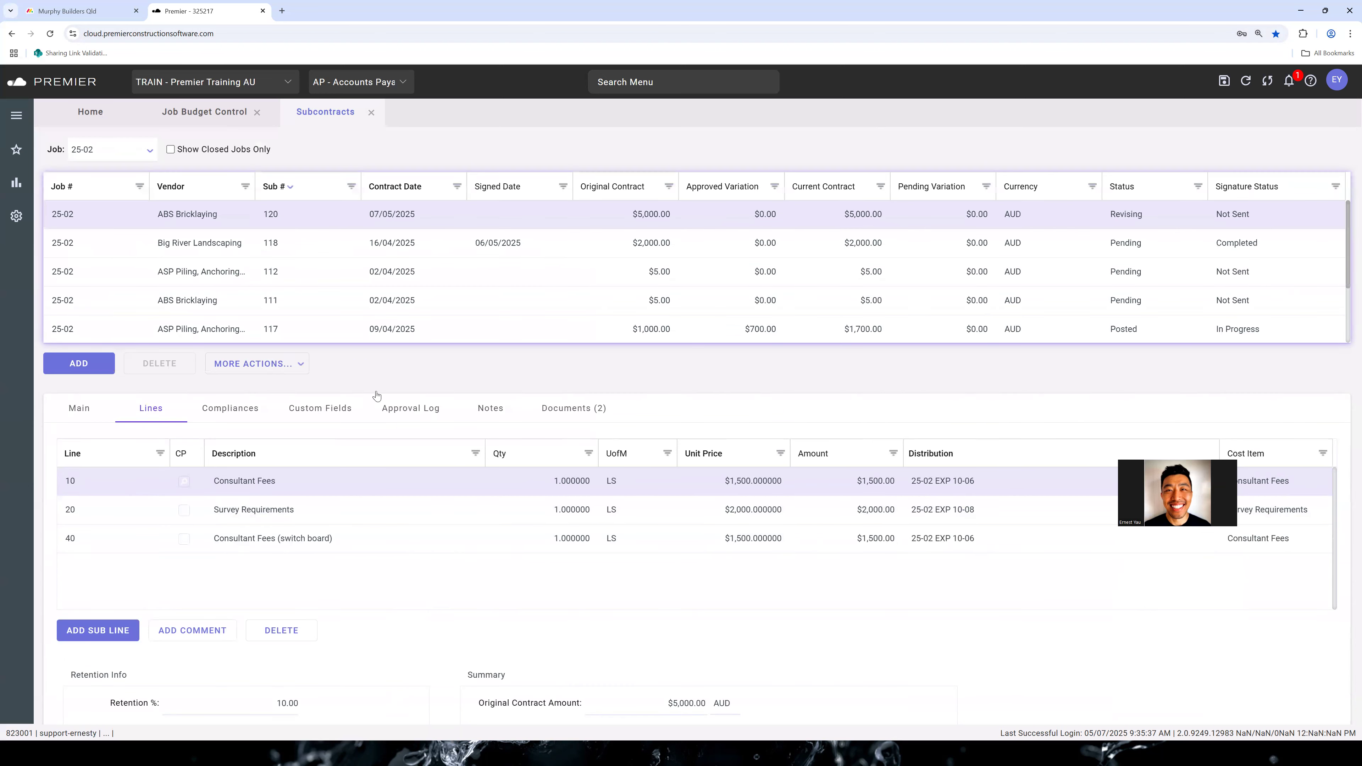
Post the revised subcontract 120 and close the audit report
click(302, 363)
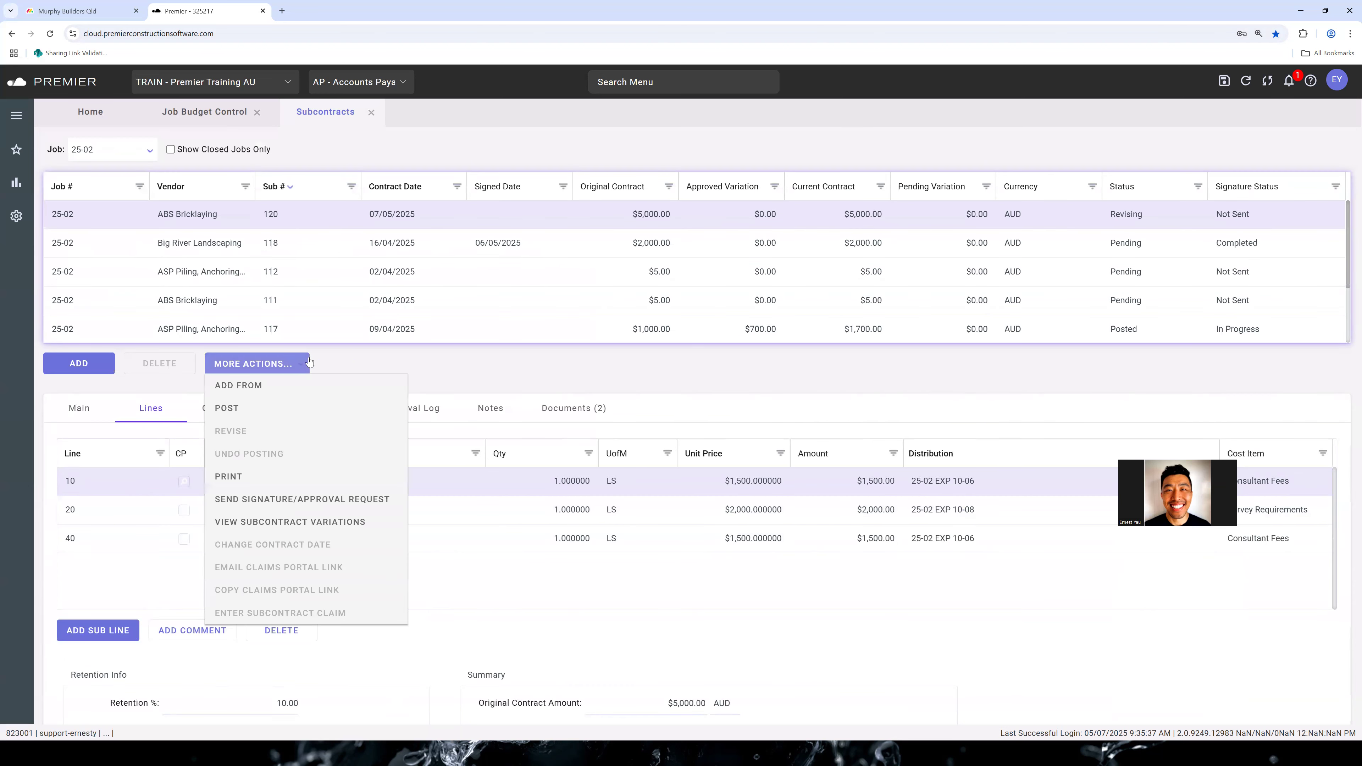
right_click(352, 424)
click(437, 378)
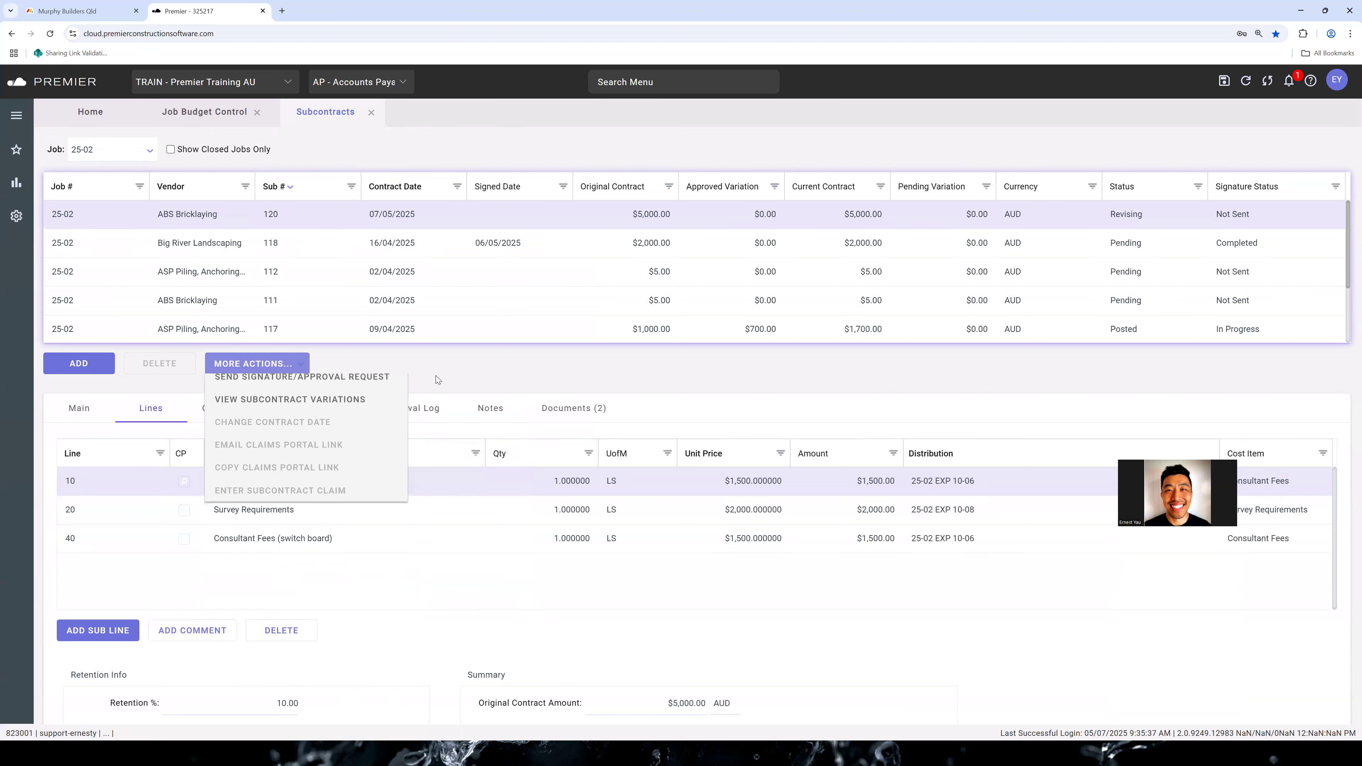
click(292, 359)
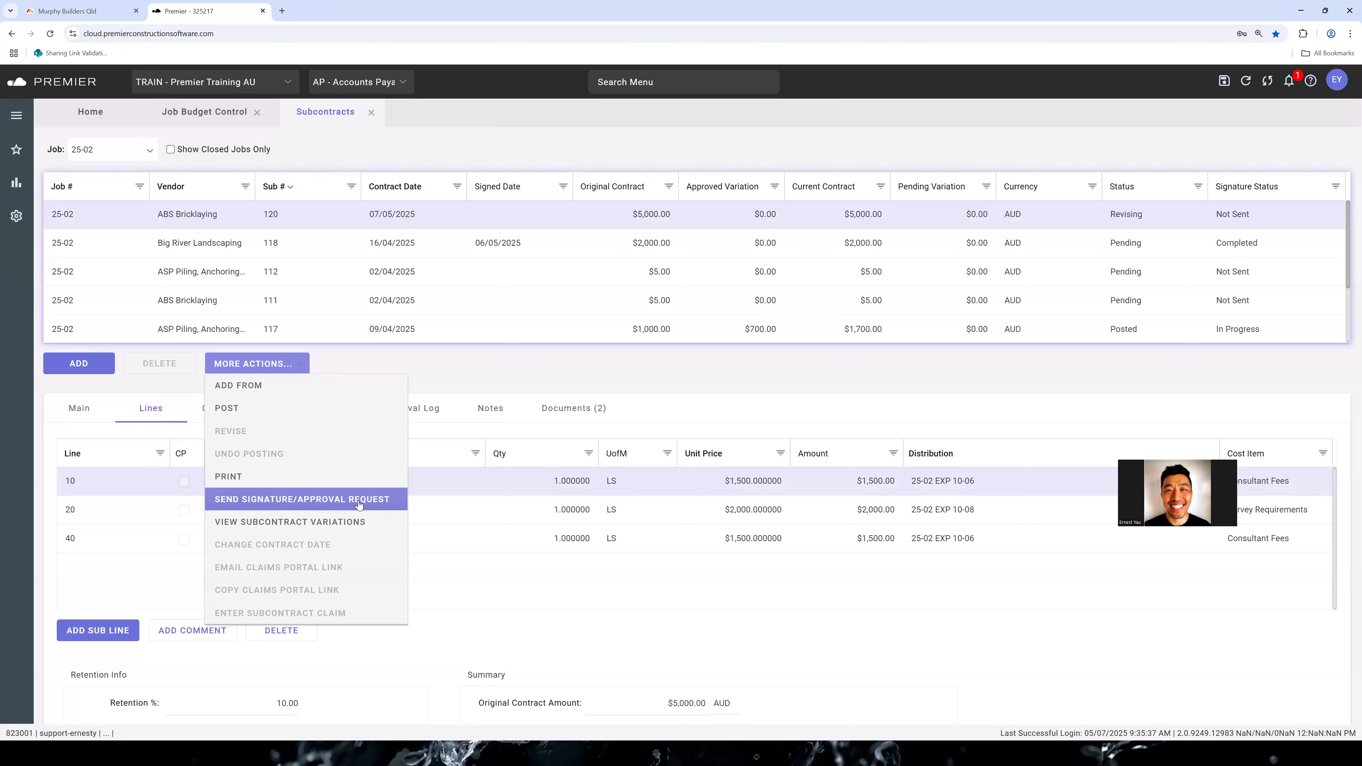
click(291, 411)
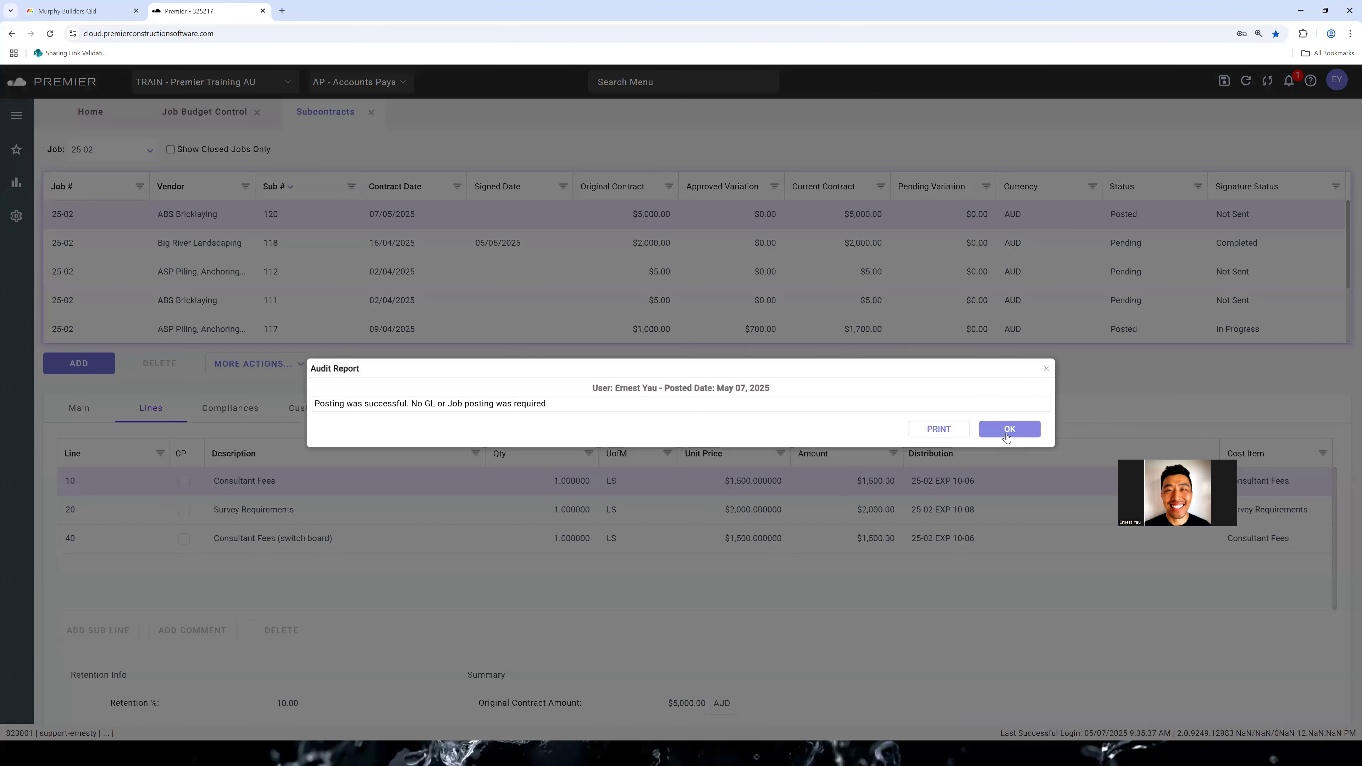
click(1008, 429)
Review the retention settings and the Approval Log of reposted subcontract 120, and return to its lines
scroll(471, 432, down, 2)
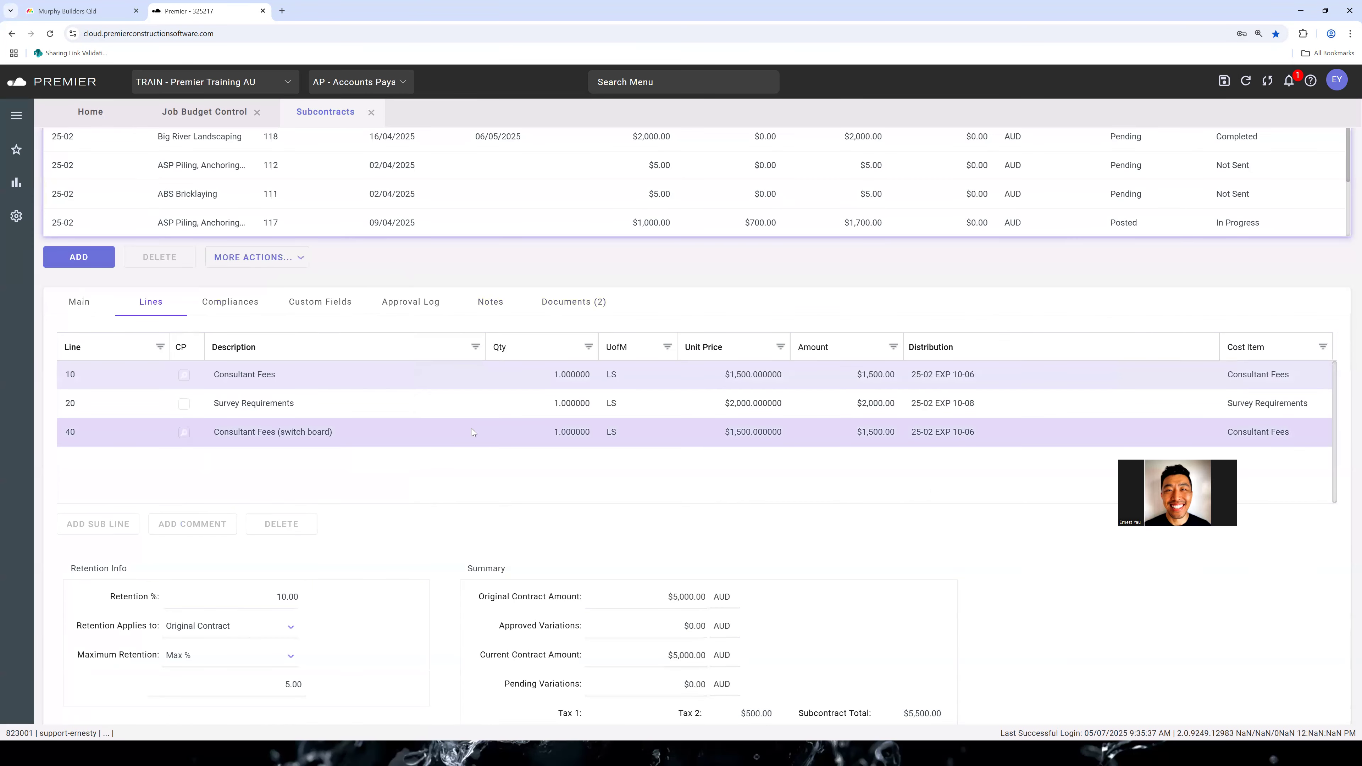
scroll(1071, 220, up, 2)
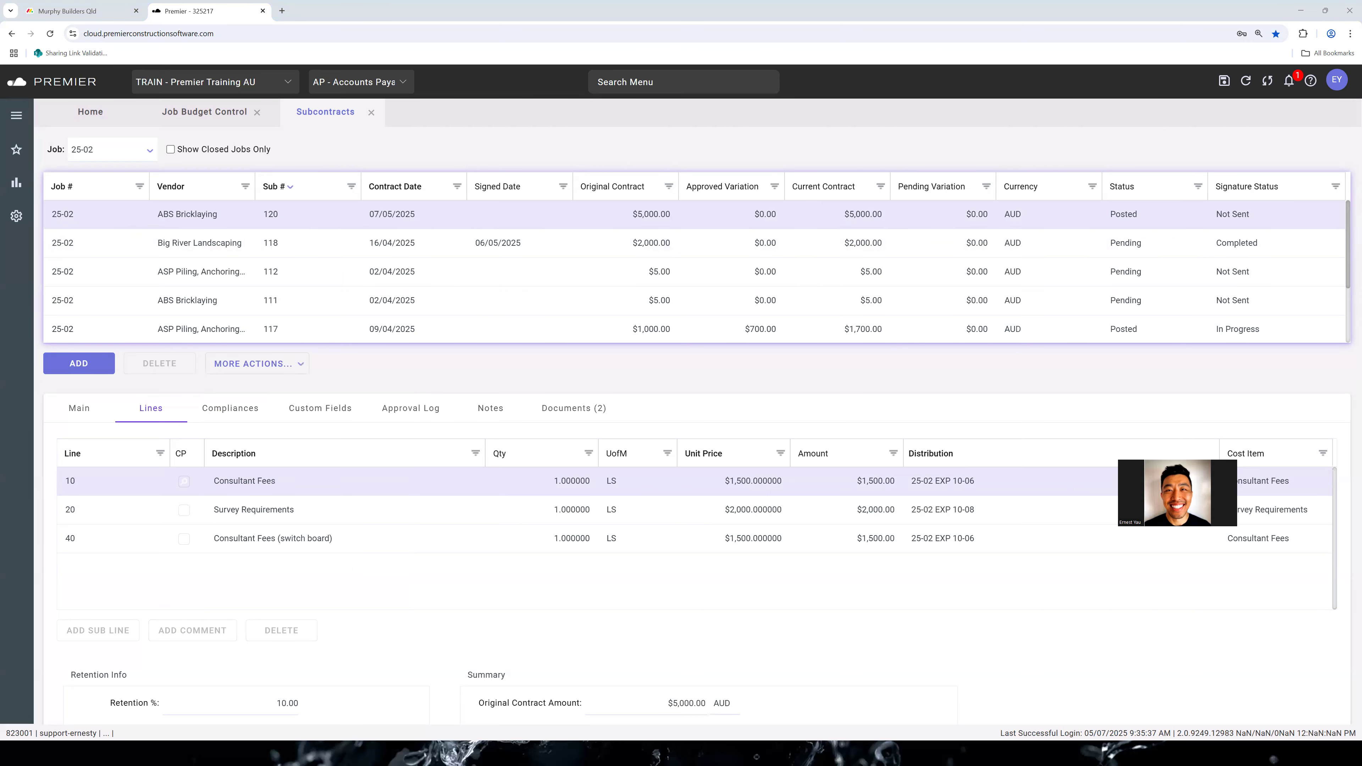
click(411, 410)
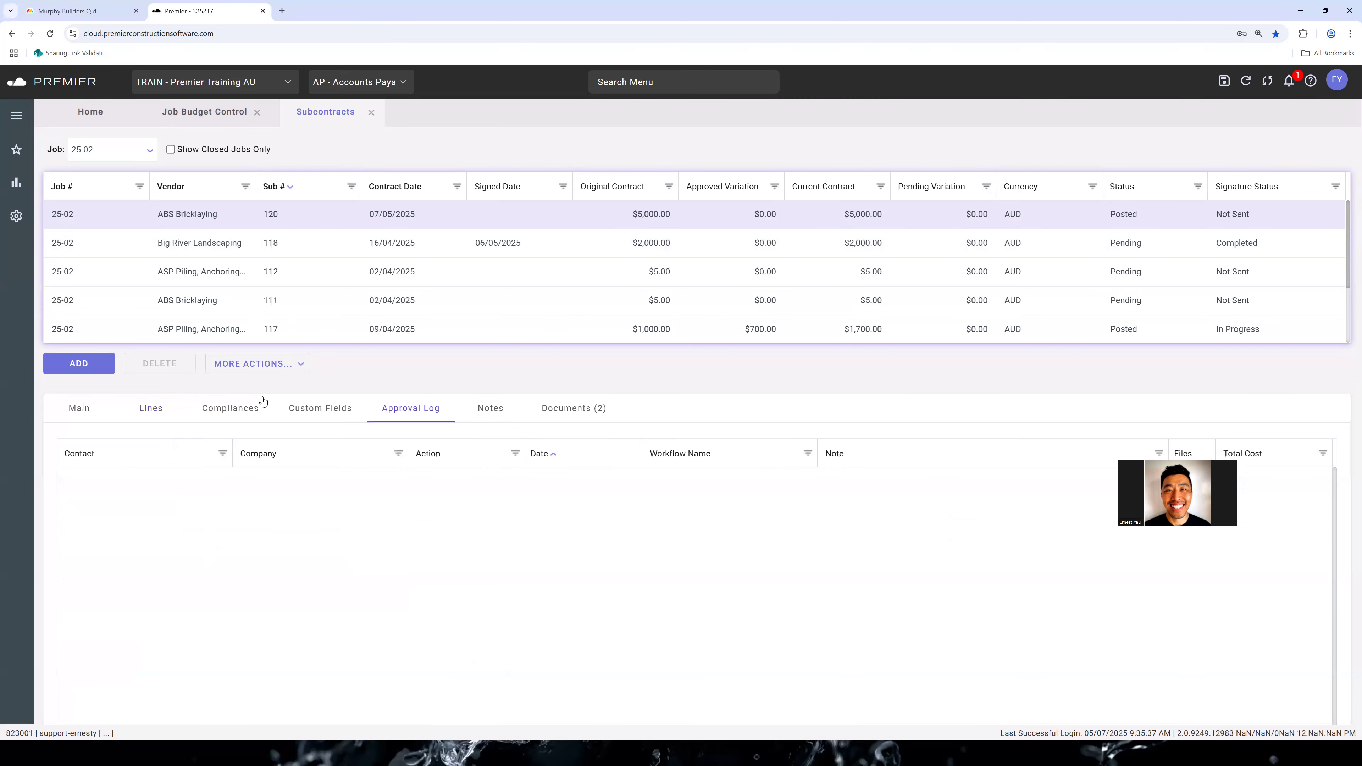
click(193, 412)
click(155, 410)
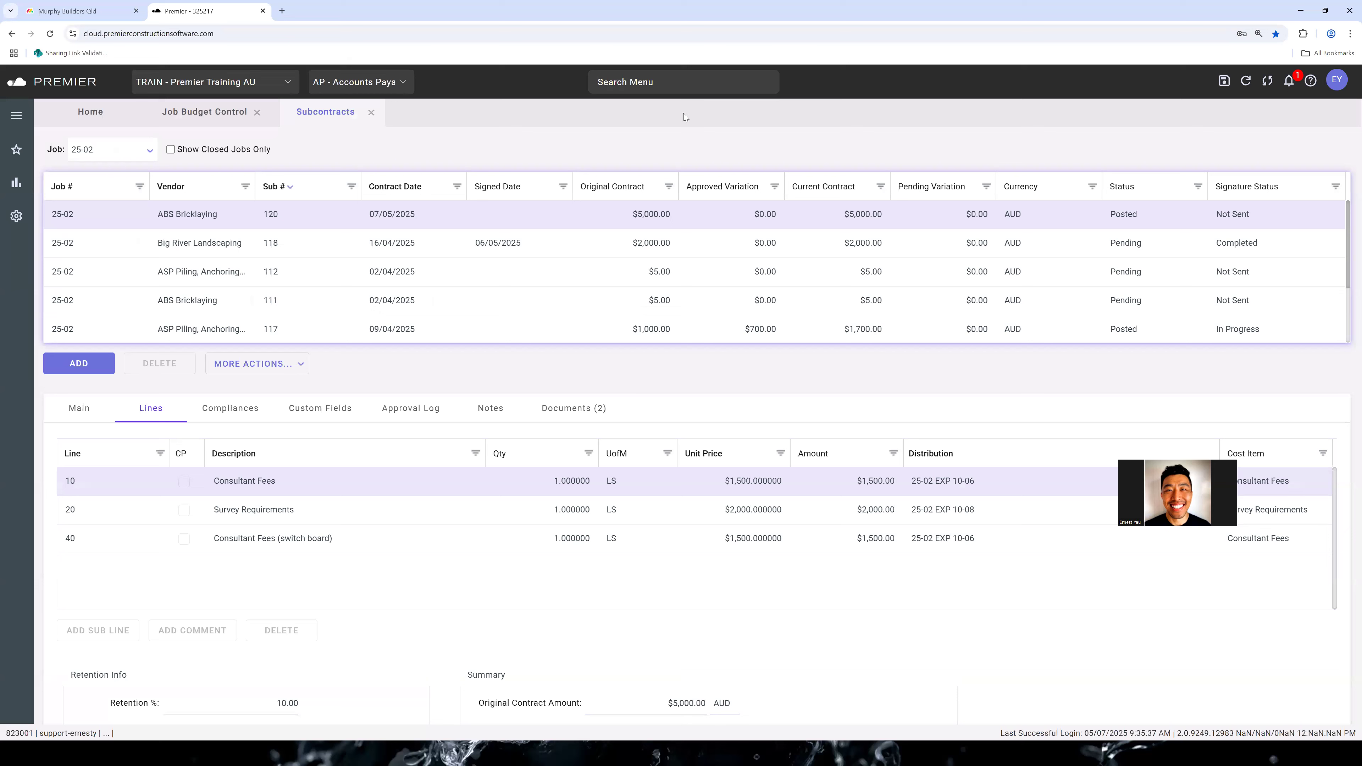
Open the Subcontract Summary and review the subcontracts of all jobs with their Billed To Date and Paid To Date gauges
text(subcontract s)
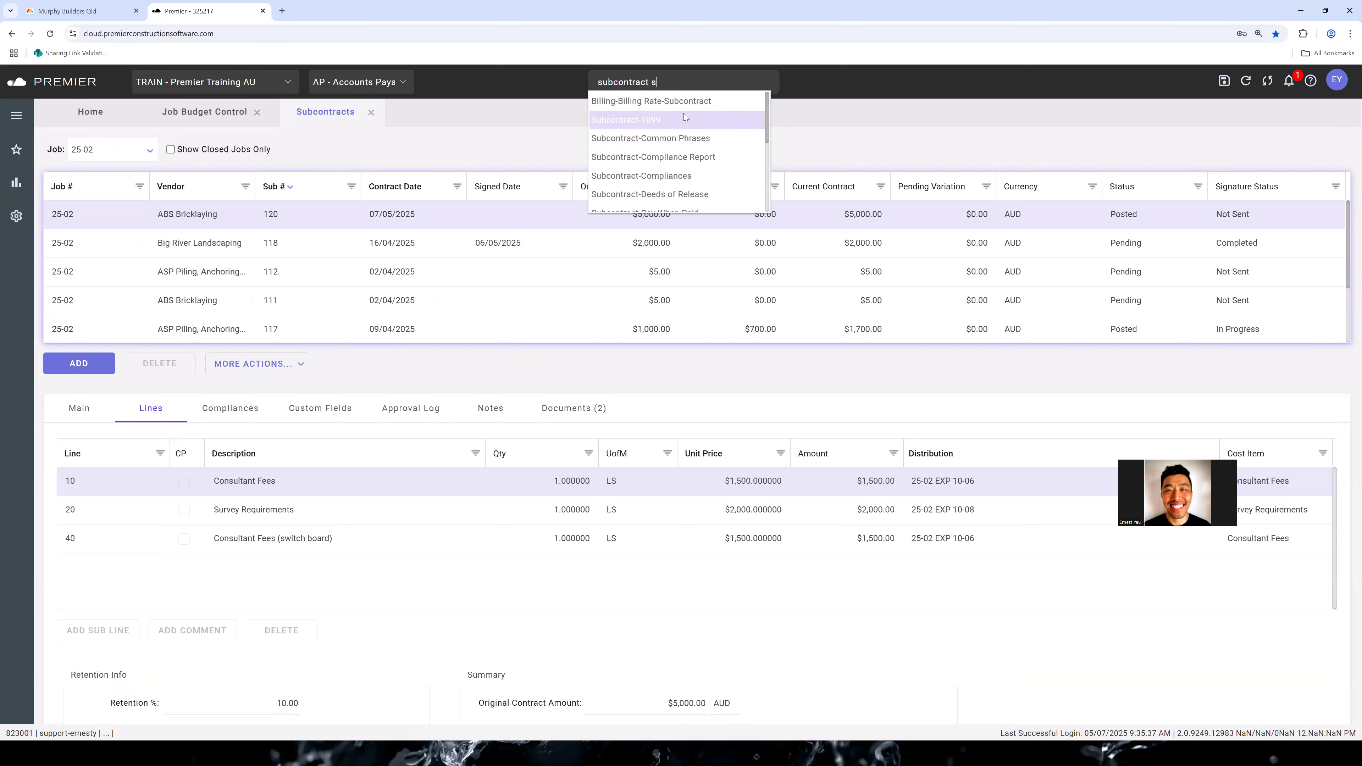
text(ummary)
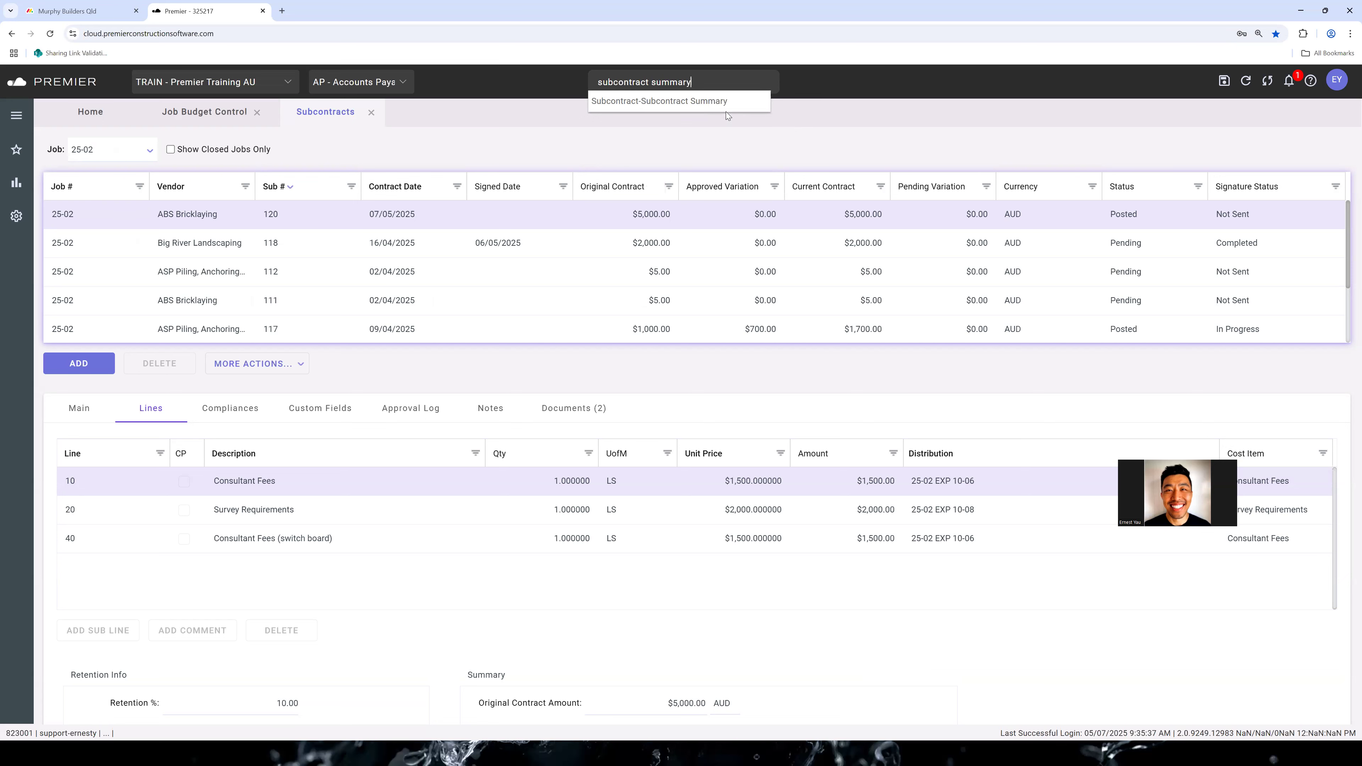
click(731, 103)
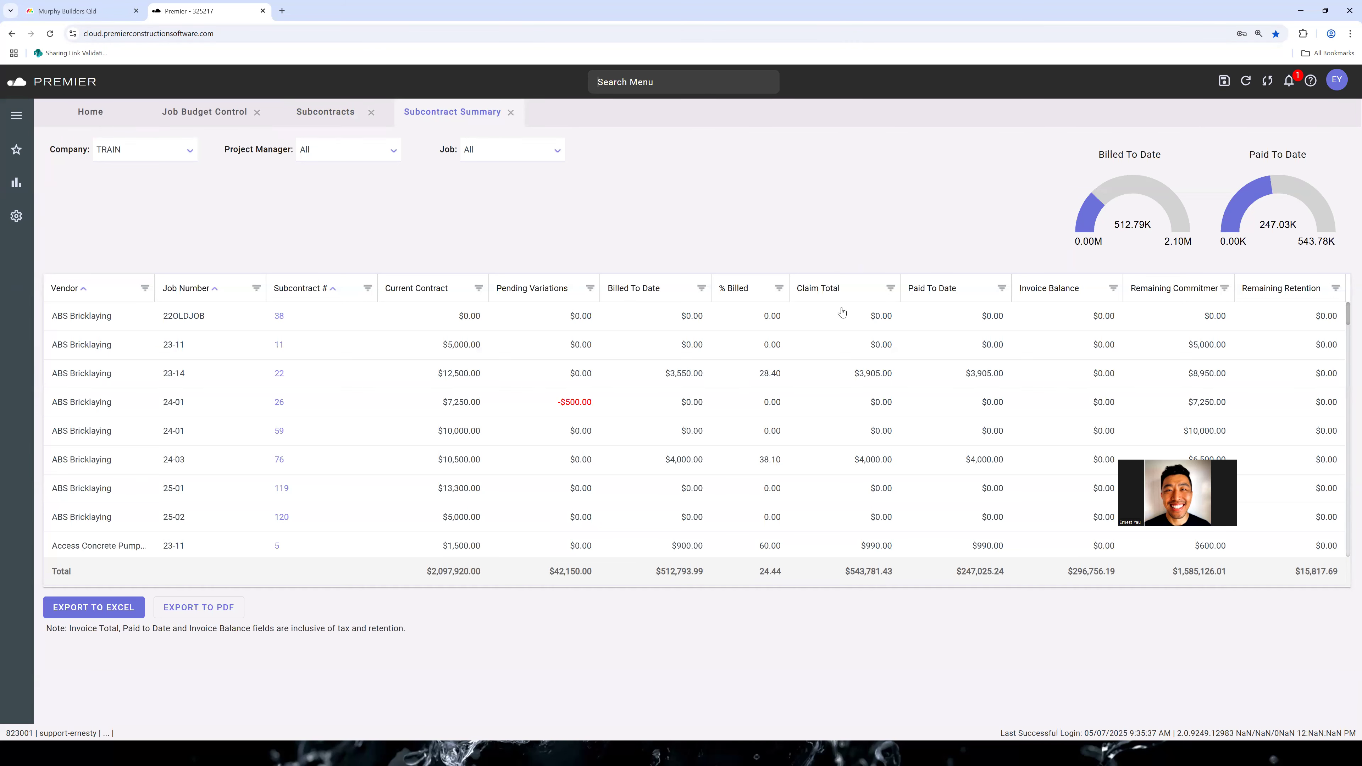
scroll(531, 360, down, 2)
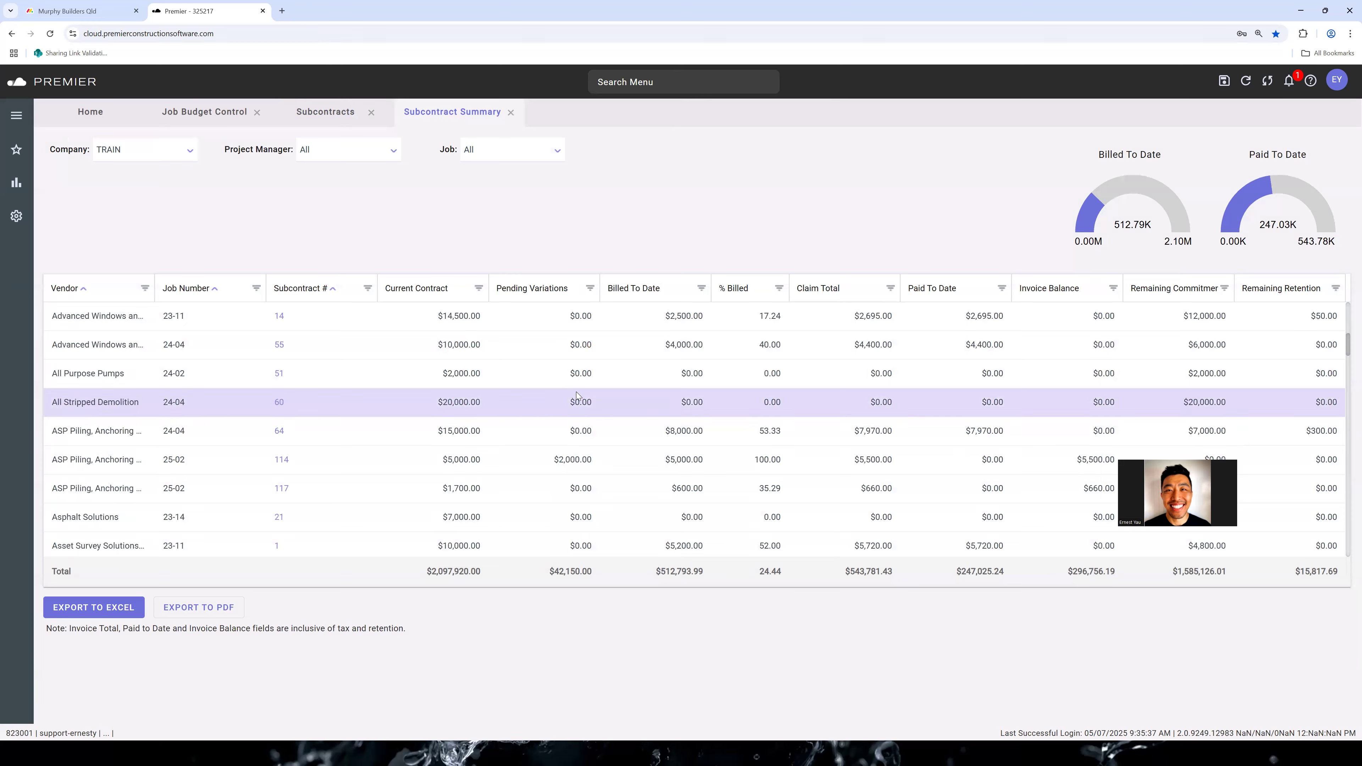
scroll(577, 397, up, 2)
mouse_move(1121, 196)
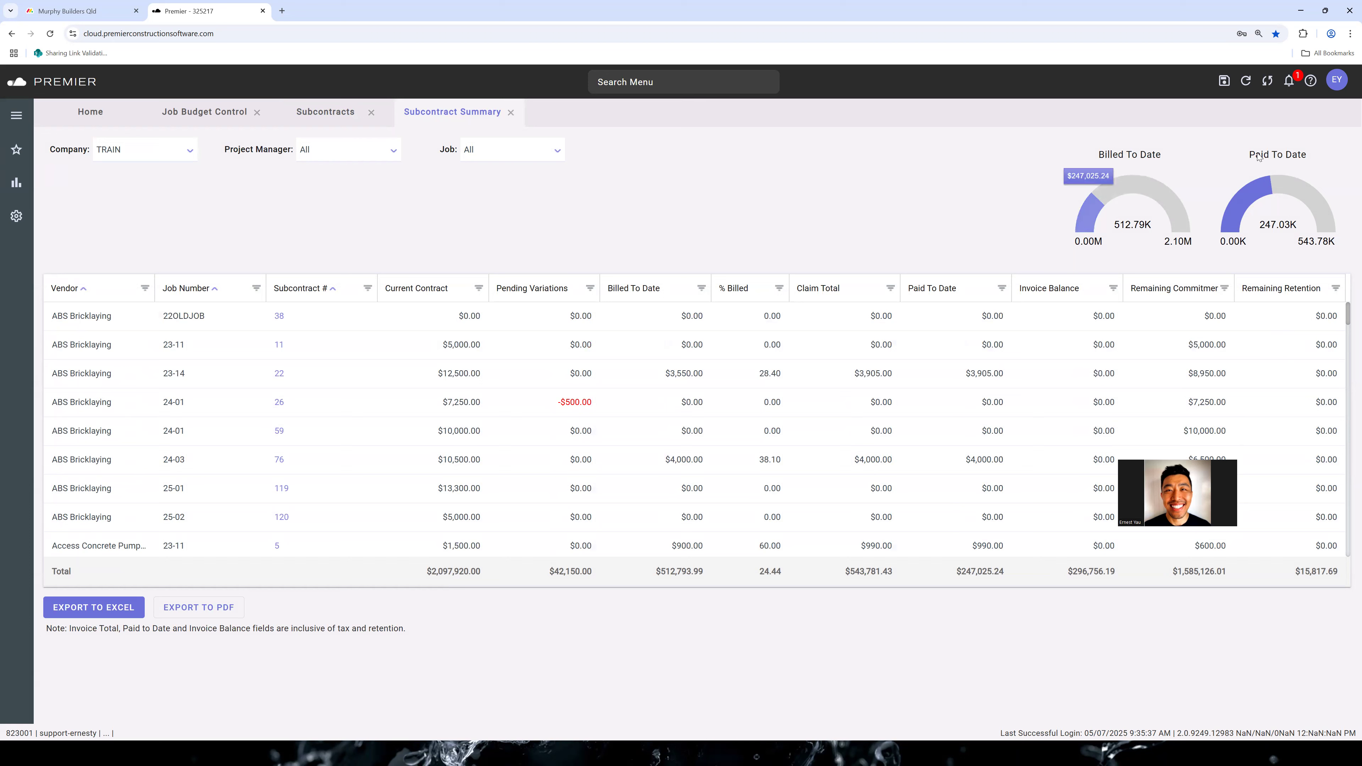
mouse_move(1102, 171)
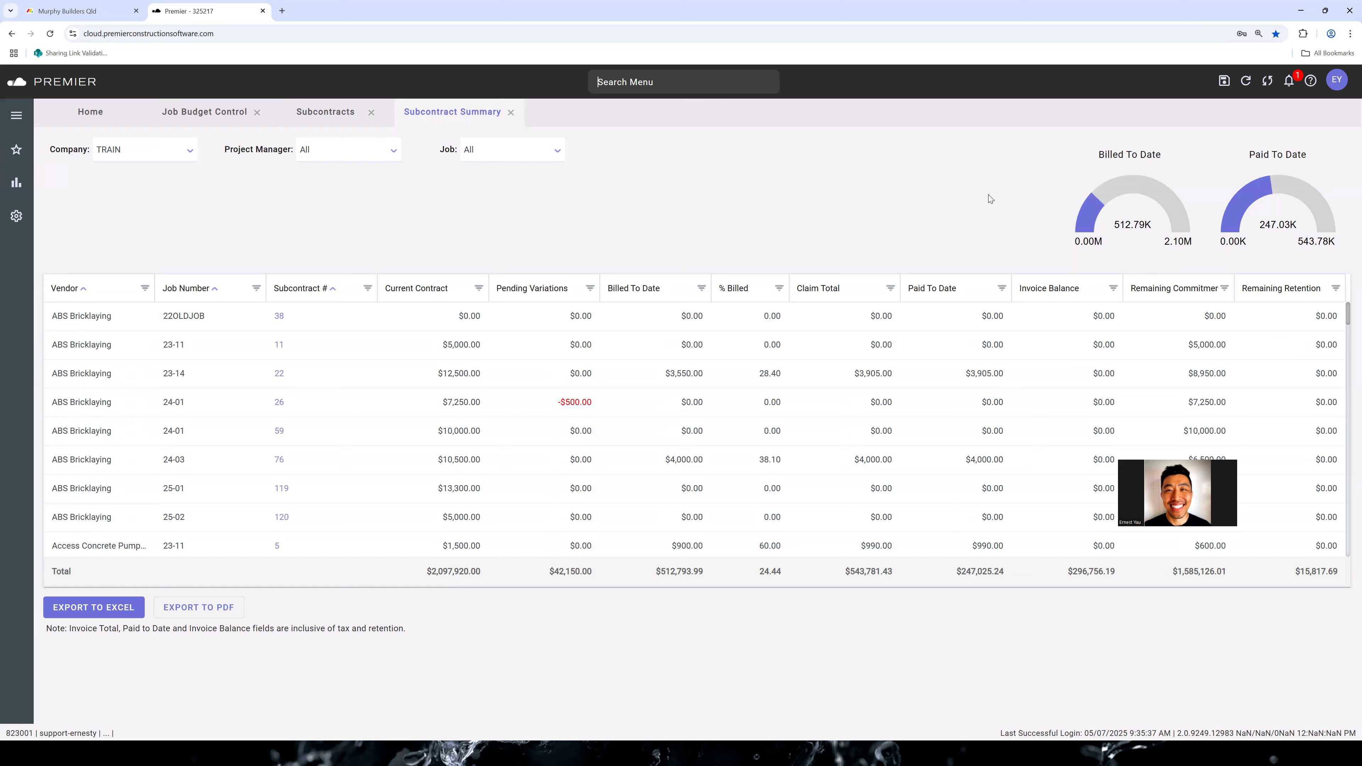
Filter the Subcontract Summary to job 25-02
click(557, 156)
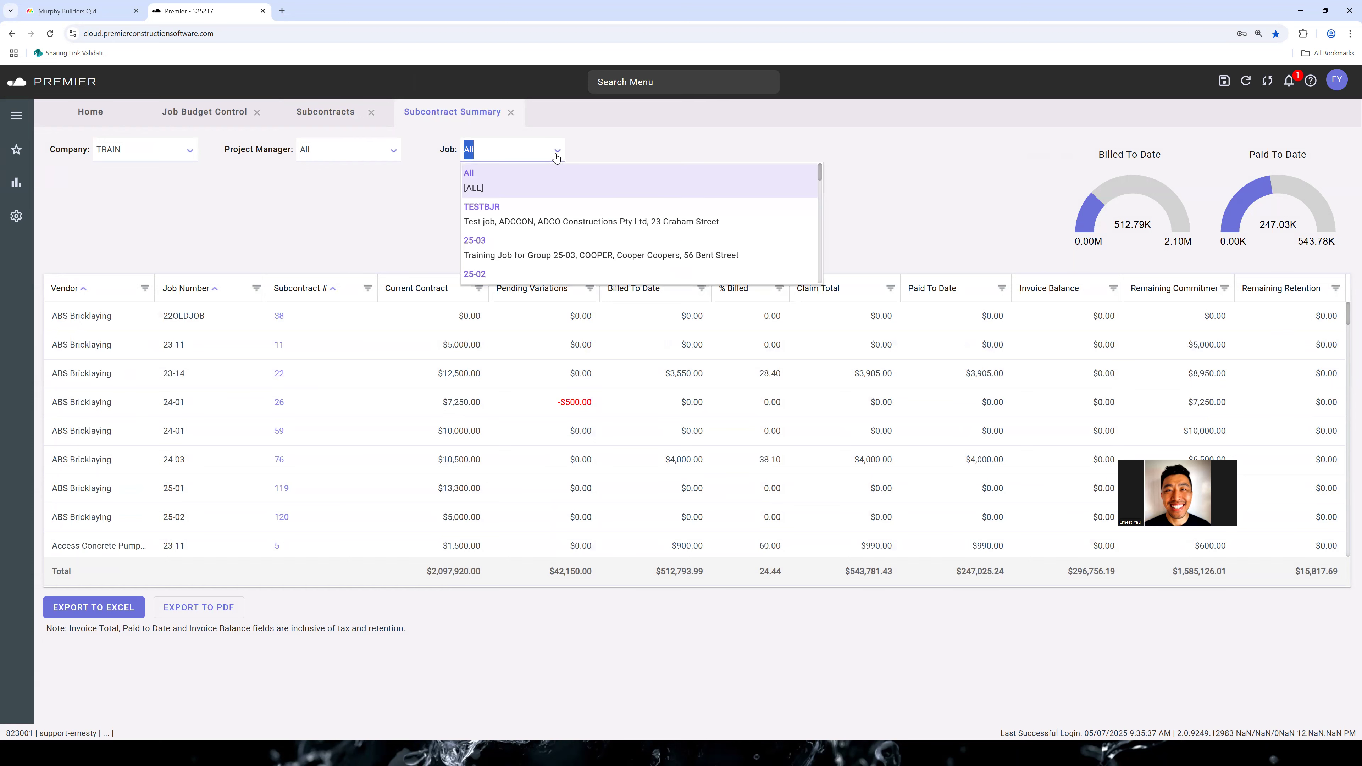
text(25-02)
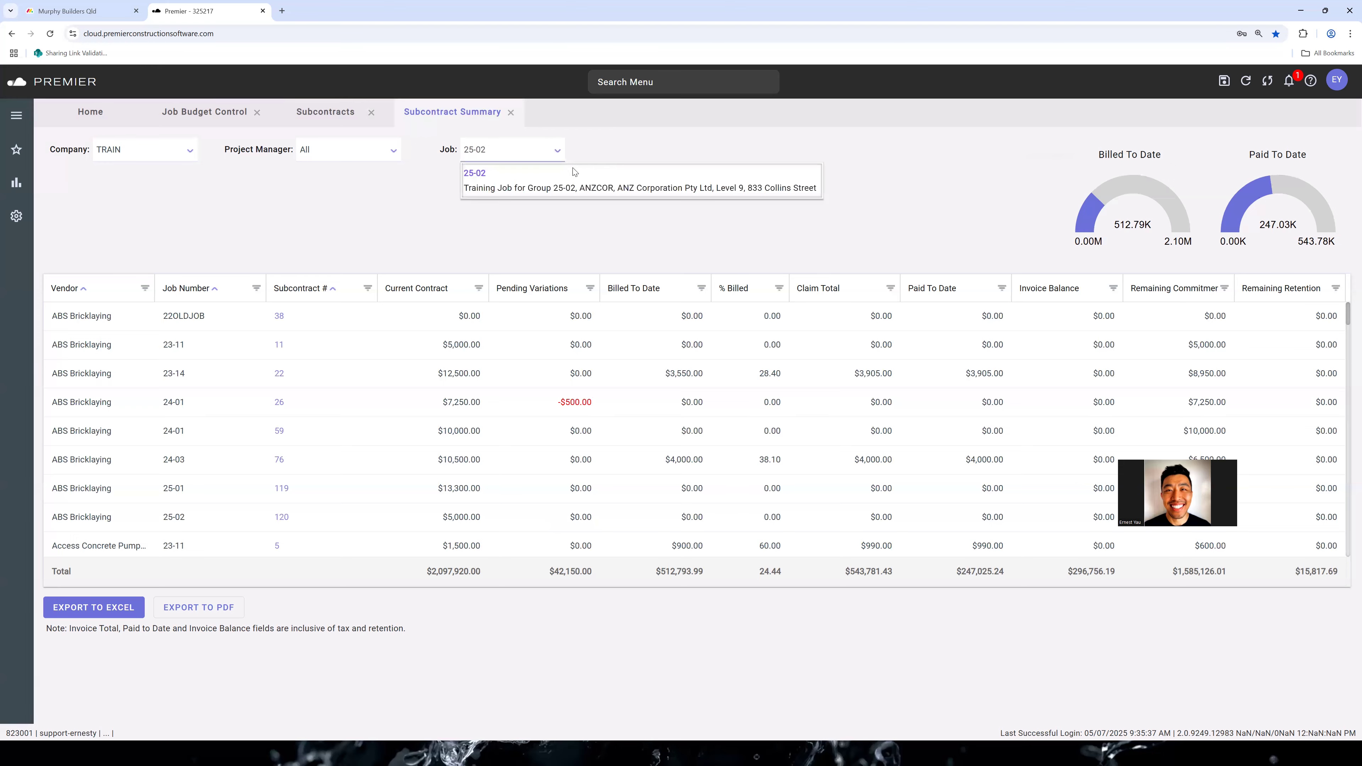
click(575, 178)
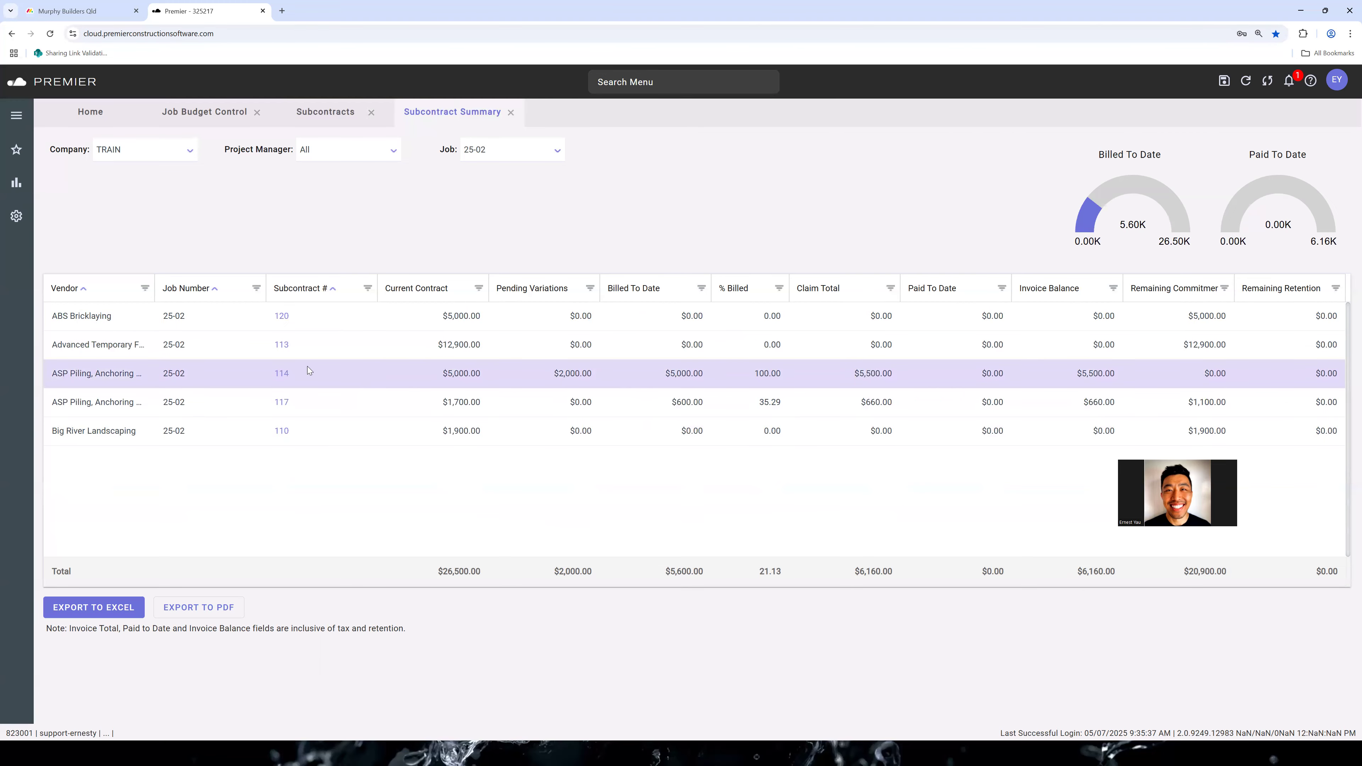
Drill into subcontract 114 to review its Subcontract Inquiry details, and return to the Subcontract Summary
click(283, 373)
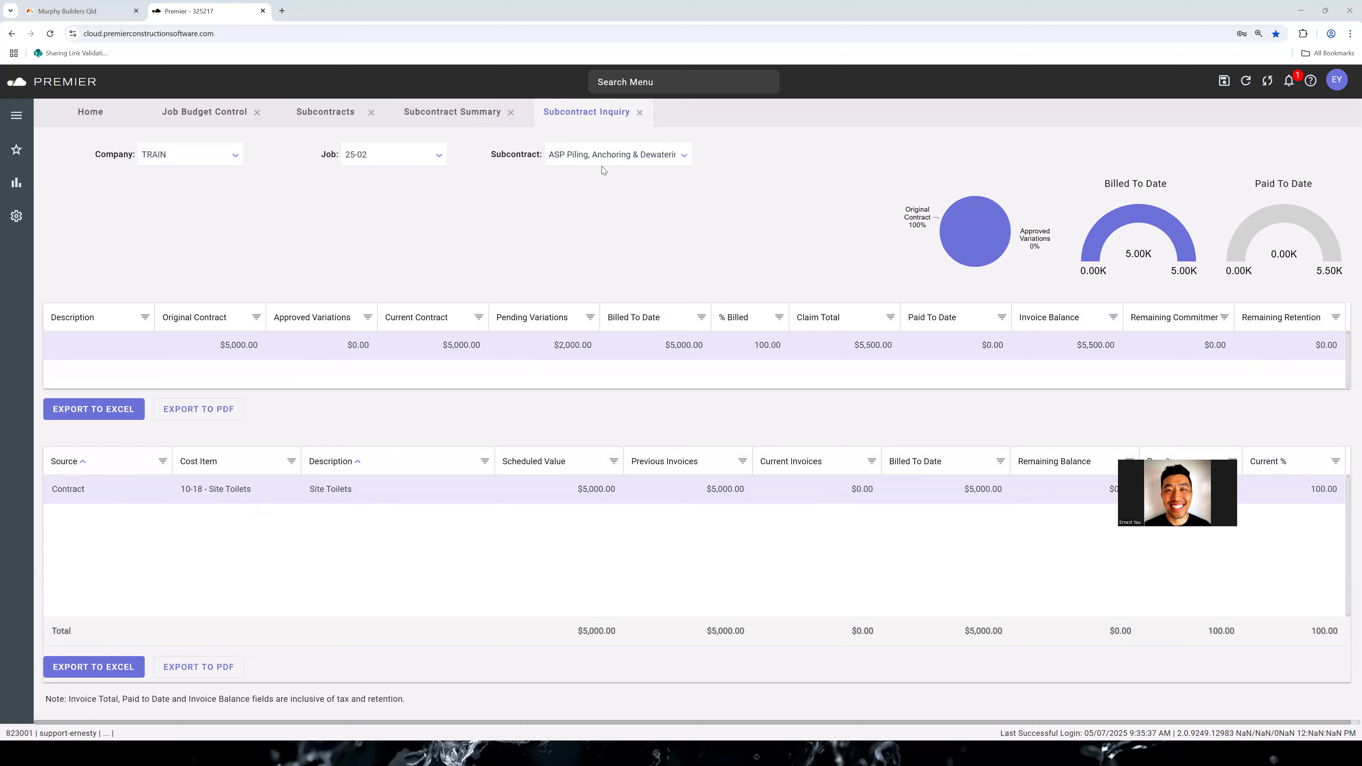
click(483, 113)
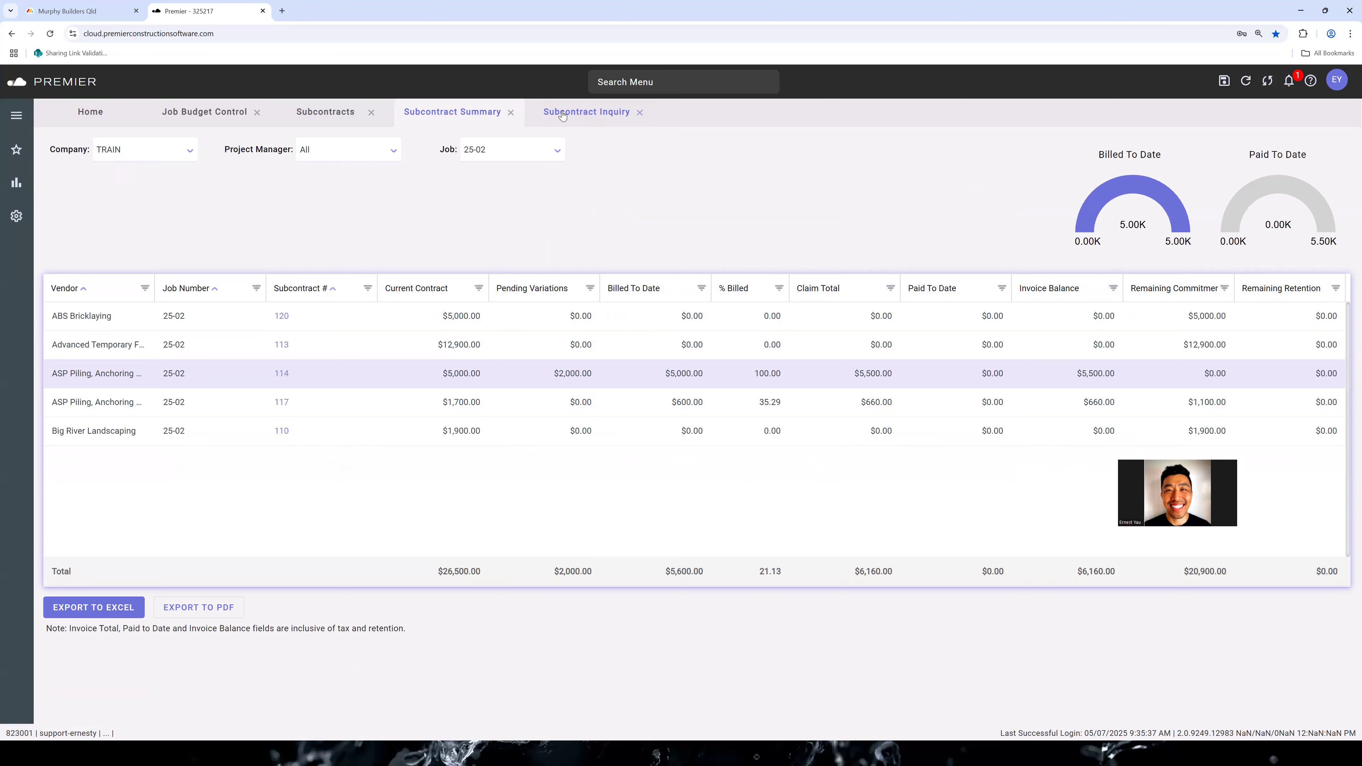
click(562, 114)
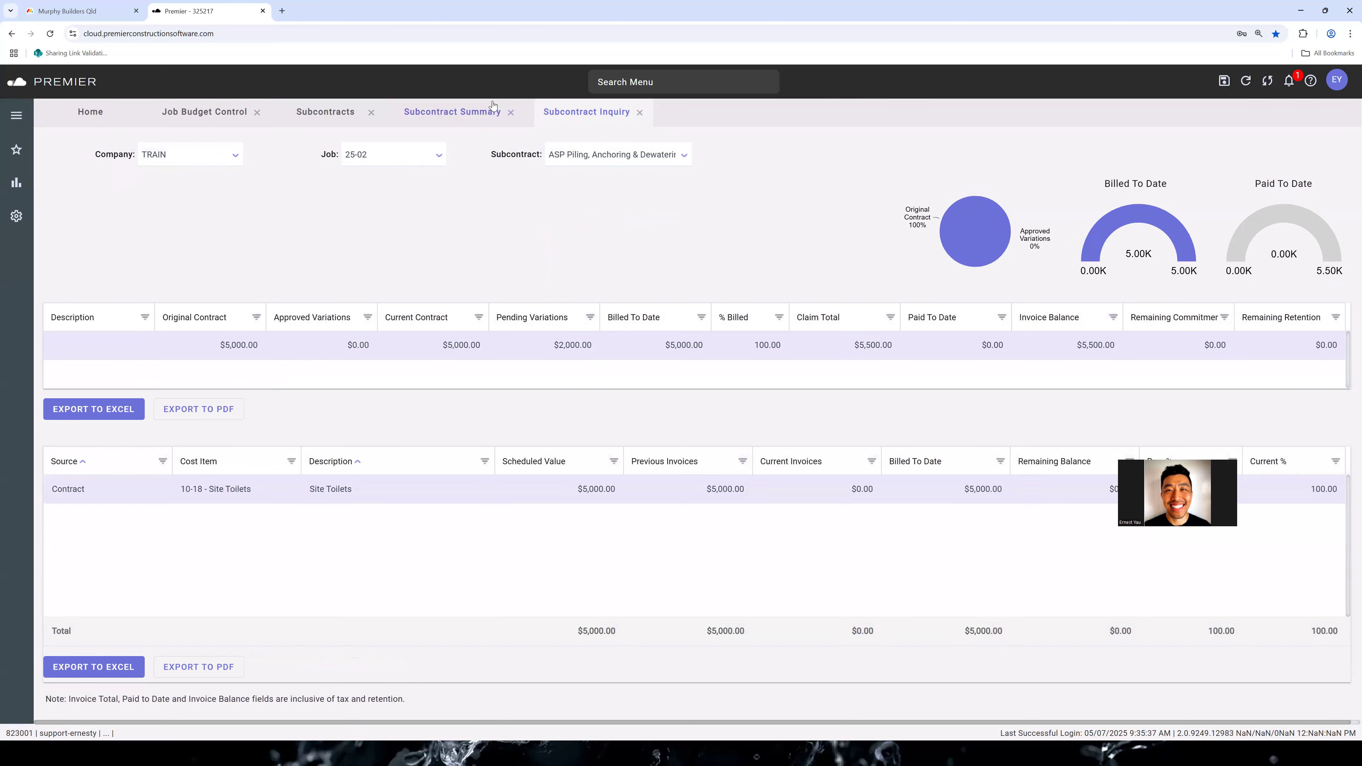
click(474, 116)
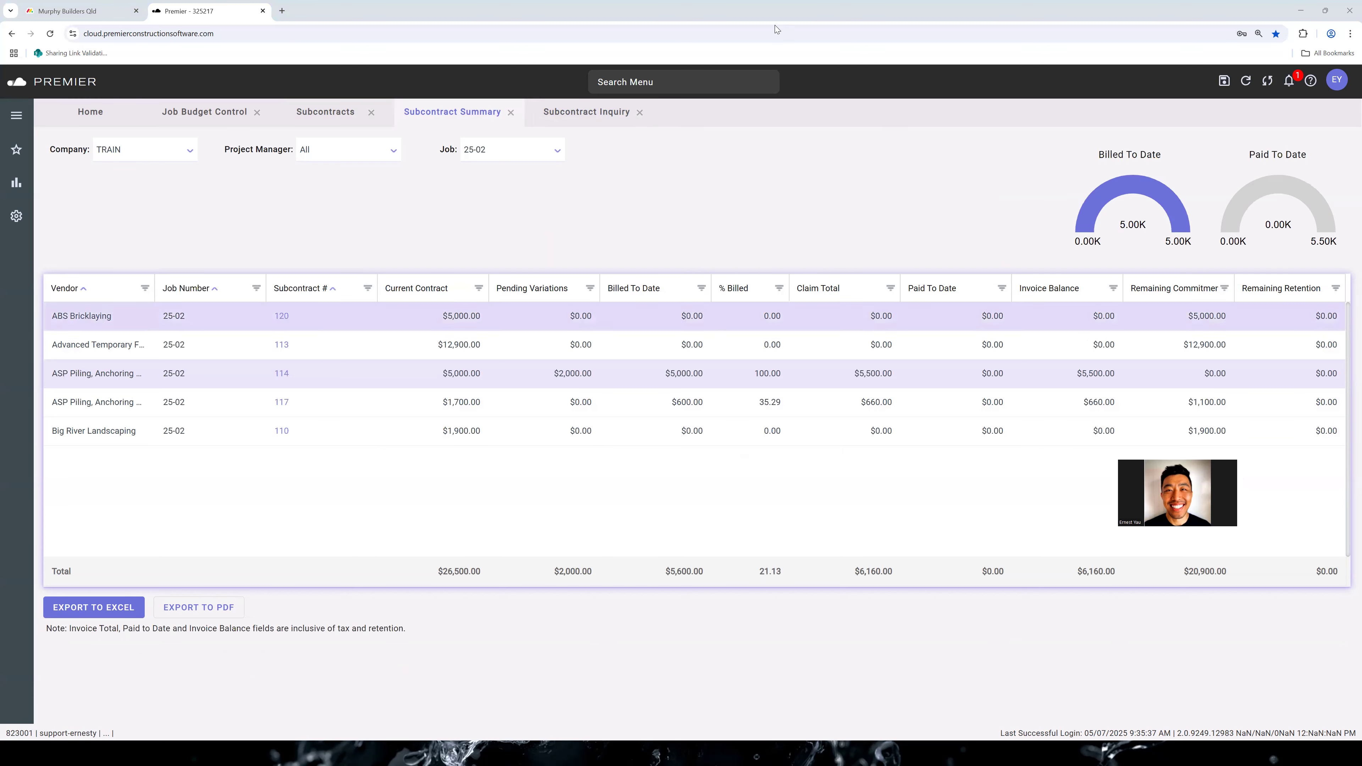
Find and open the Job Dashboard for job 25-02
click(691, 82)
text(job dash)
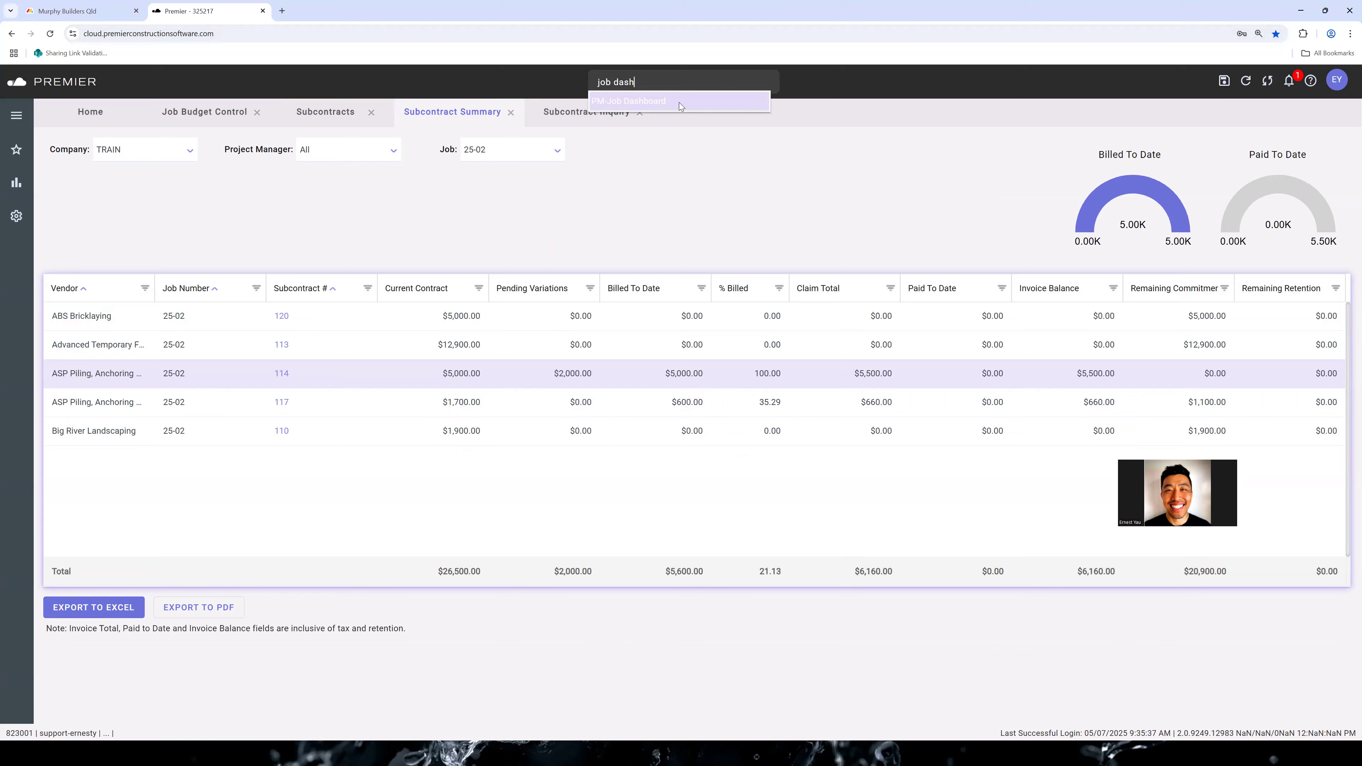
click(680, 102)
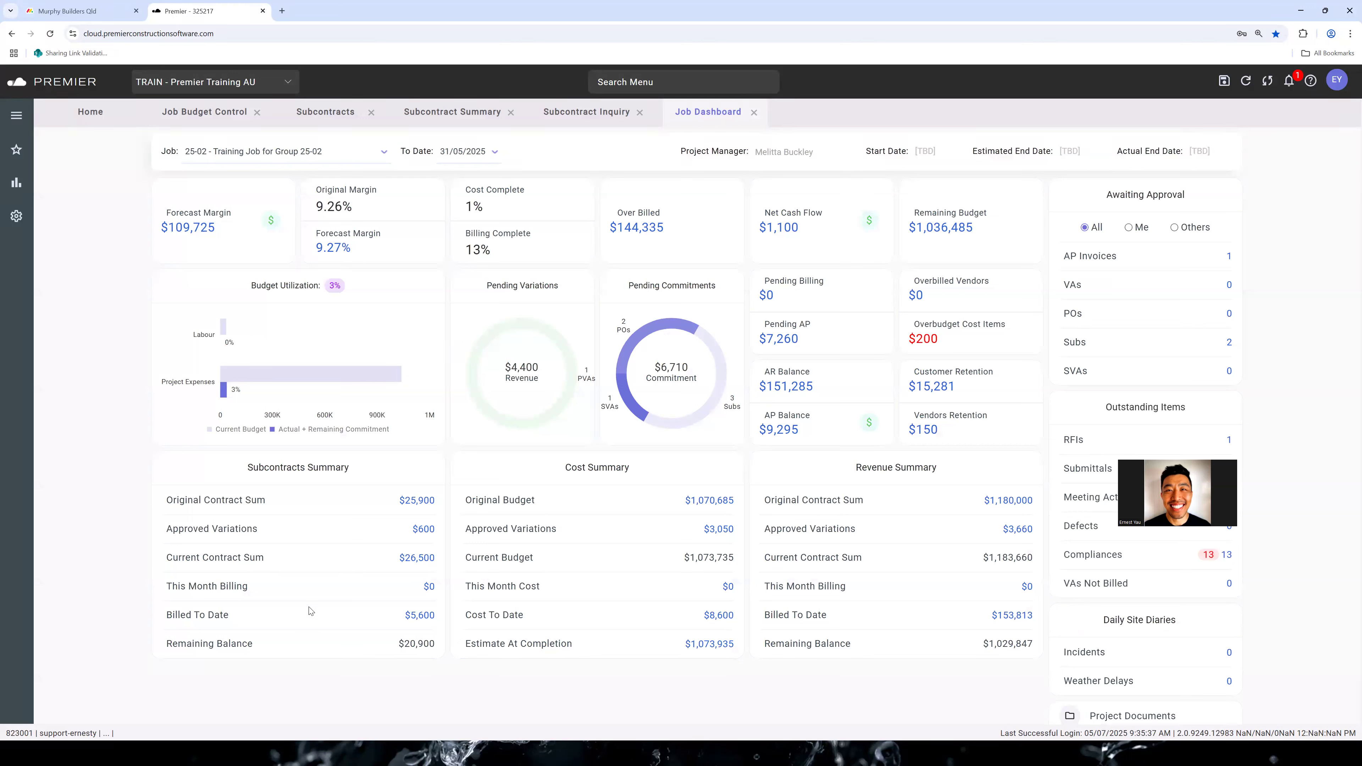
Drill into the Original Contract Sum of the Subcontracts Summary, look through the job's subcontract list, and return to the Job Dashboard
click(418, 500)
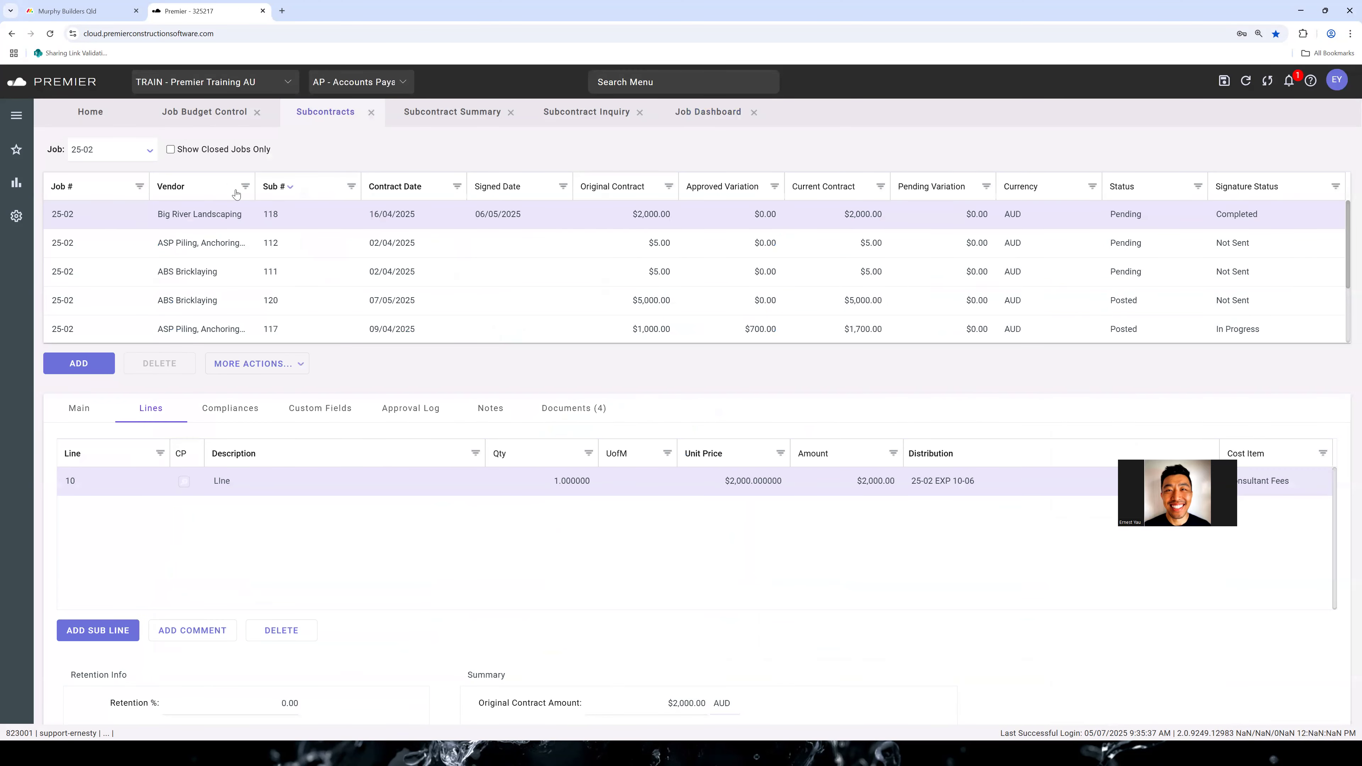
drag(104, 148, 64, 144)
scroll(495, 252, down, 2)
scroll(495, 252, up, 2)
scroll(652, 265, down, 2)
scroll(537, 242, up, 2)
scroll(1042, 225, down, 2)
scroll(1088, 265, up, 2)
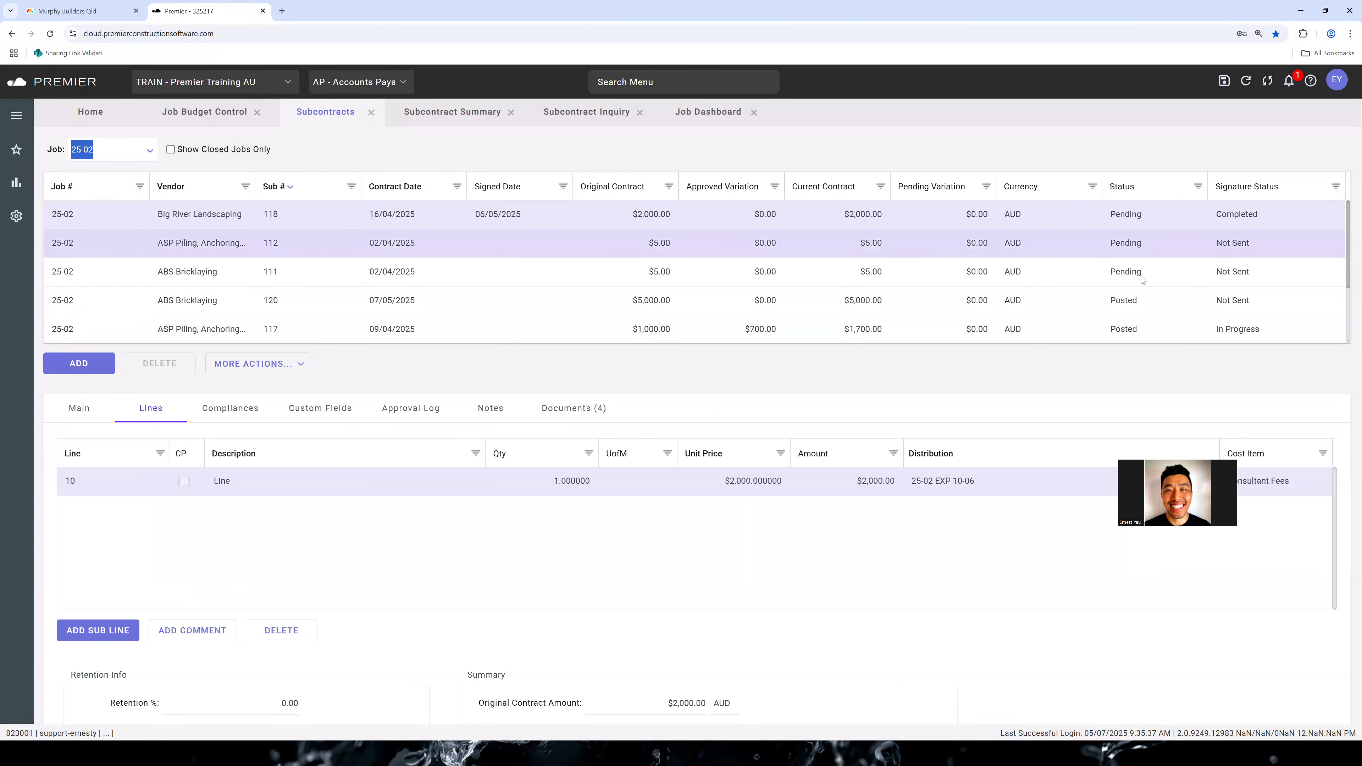
click(707, 111)
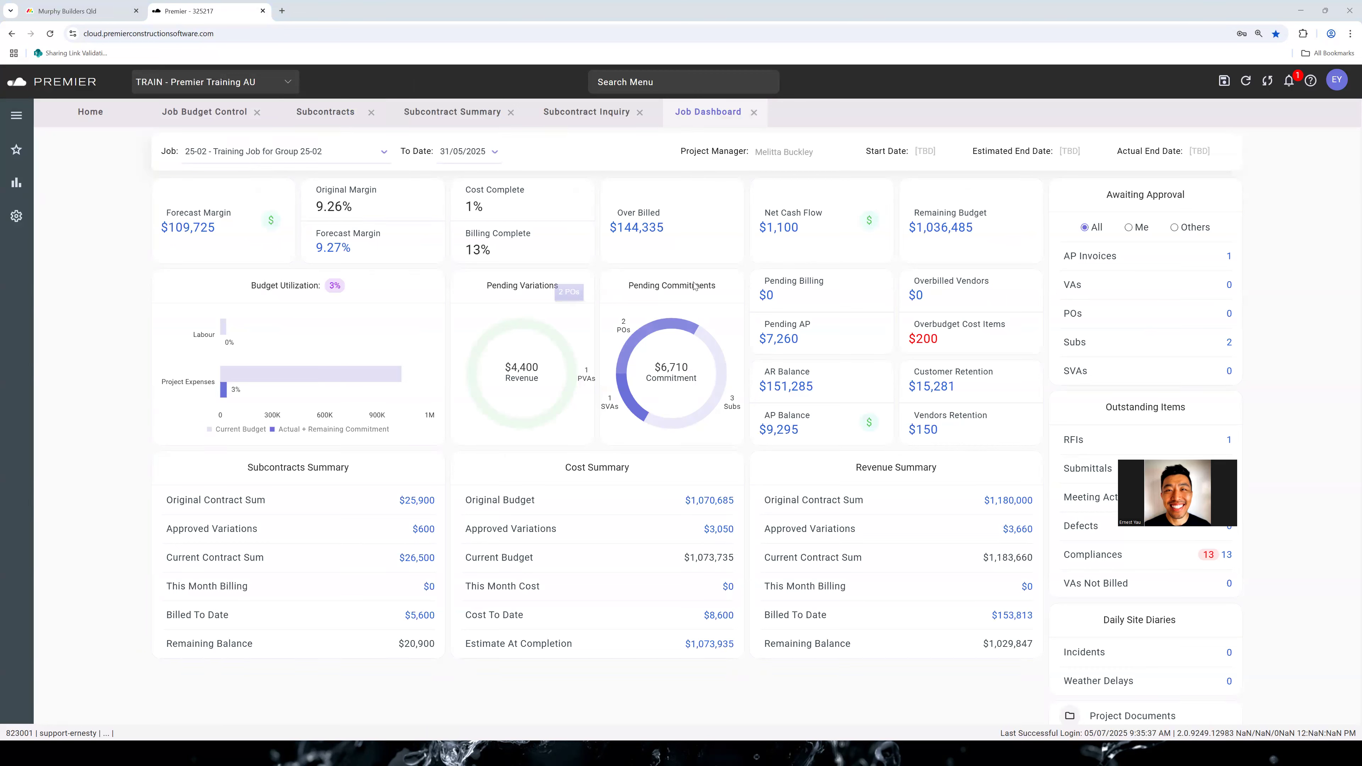
Drill into the pending subcontracts of the Pending Commitments chart, and return to the Job Dashboard
mouse_move(728, 404)
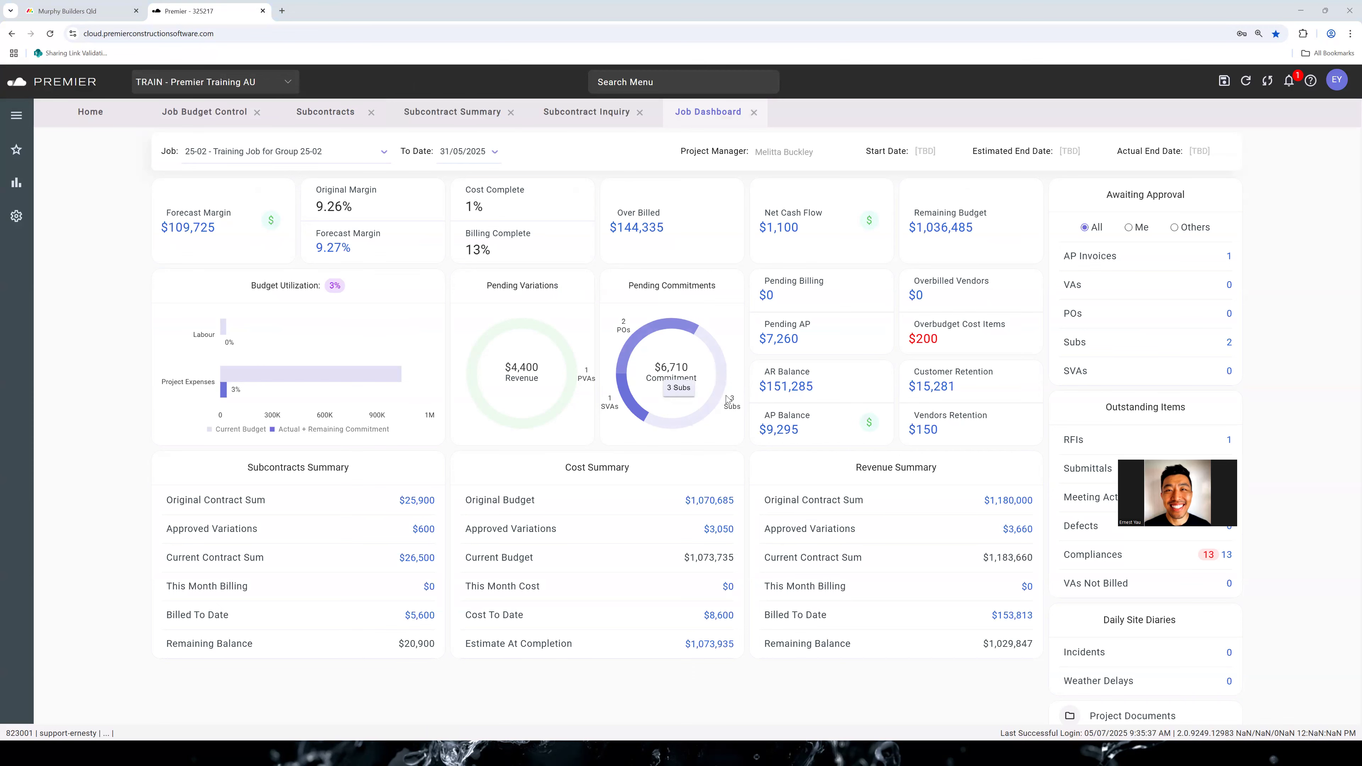
click(719, 390)
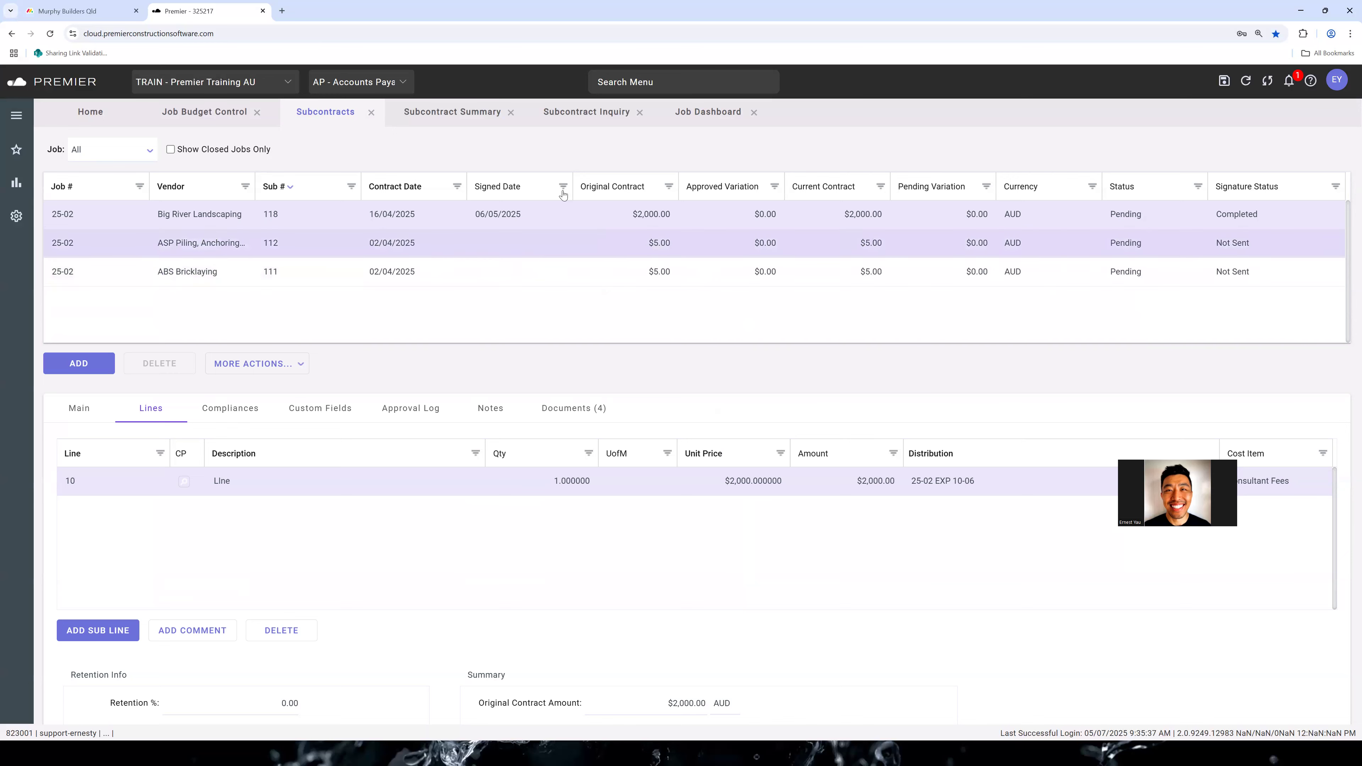
click(668, 116)
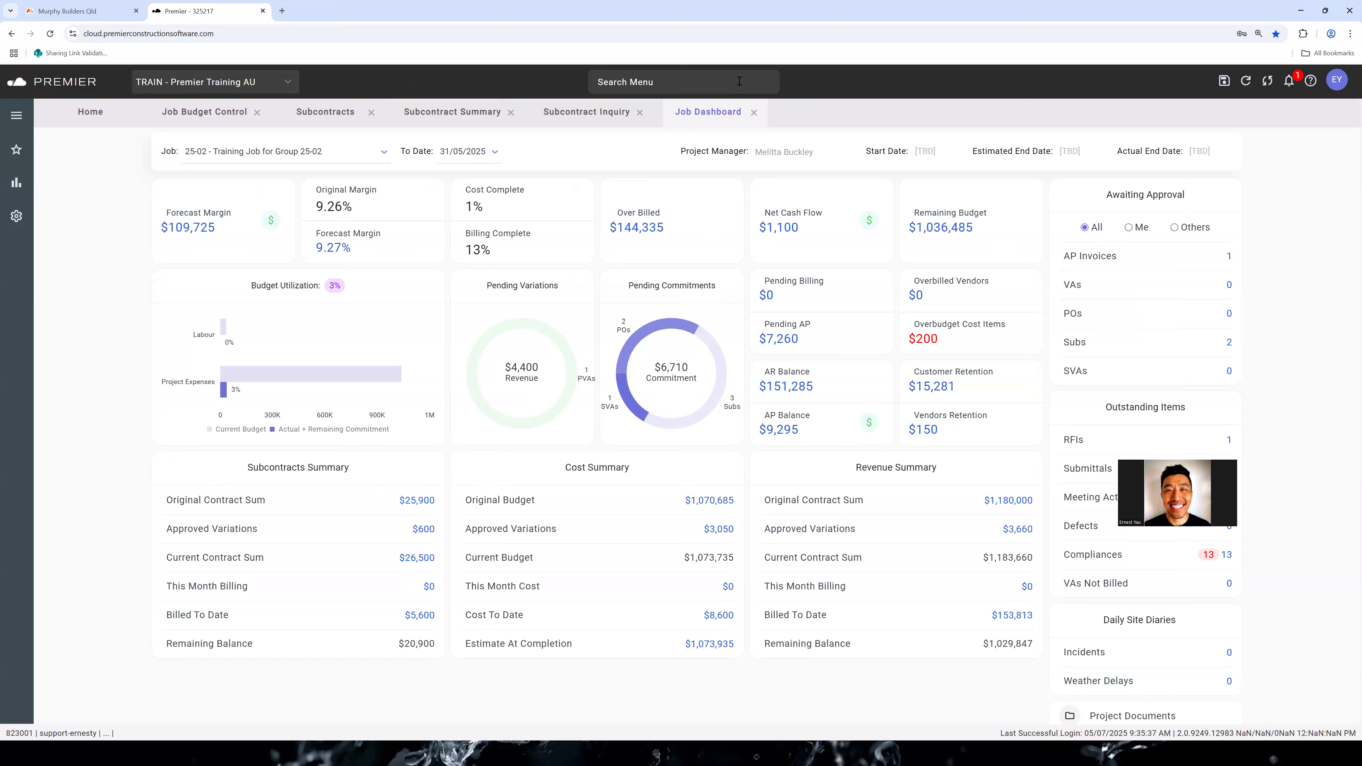
Open Subcontract Reports and generate the Subcontract Progress Report for job 25-02
text(subcontract)
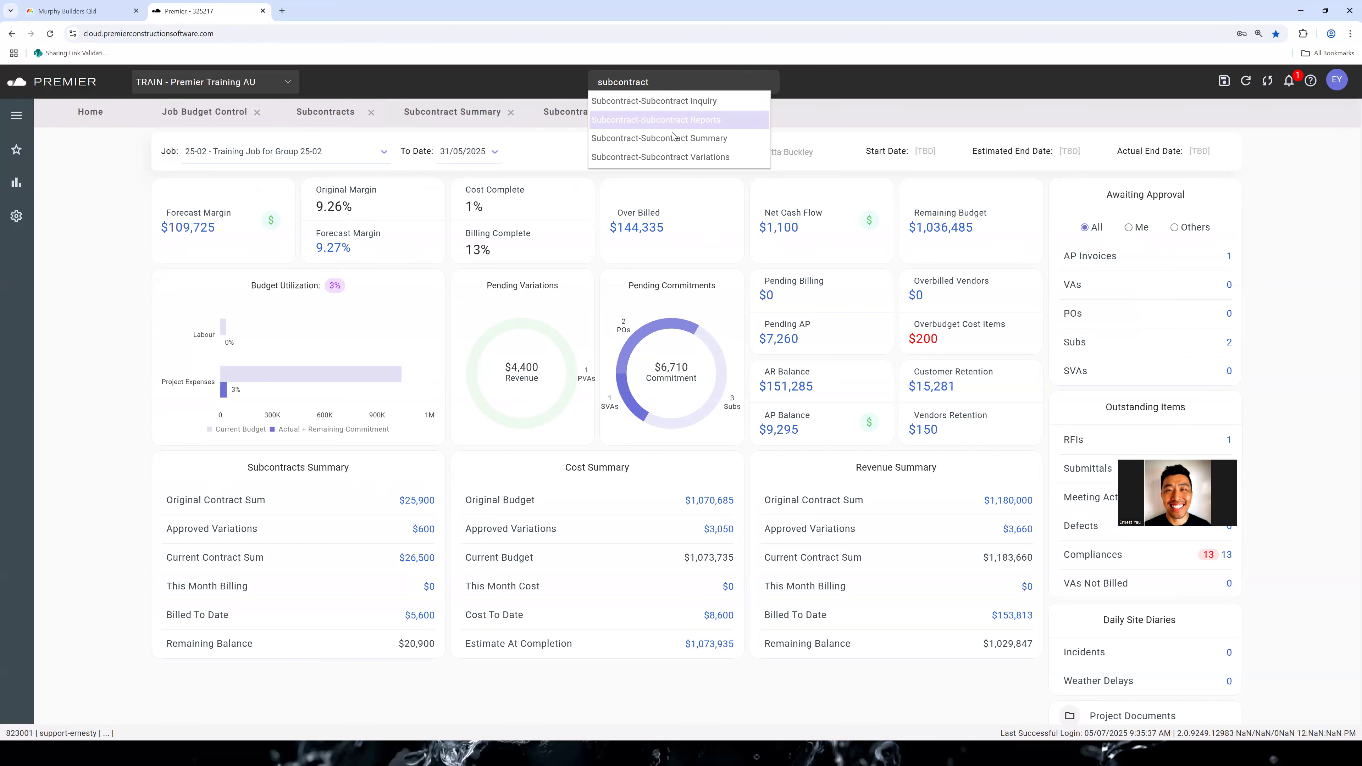
click(661, 120)
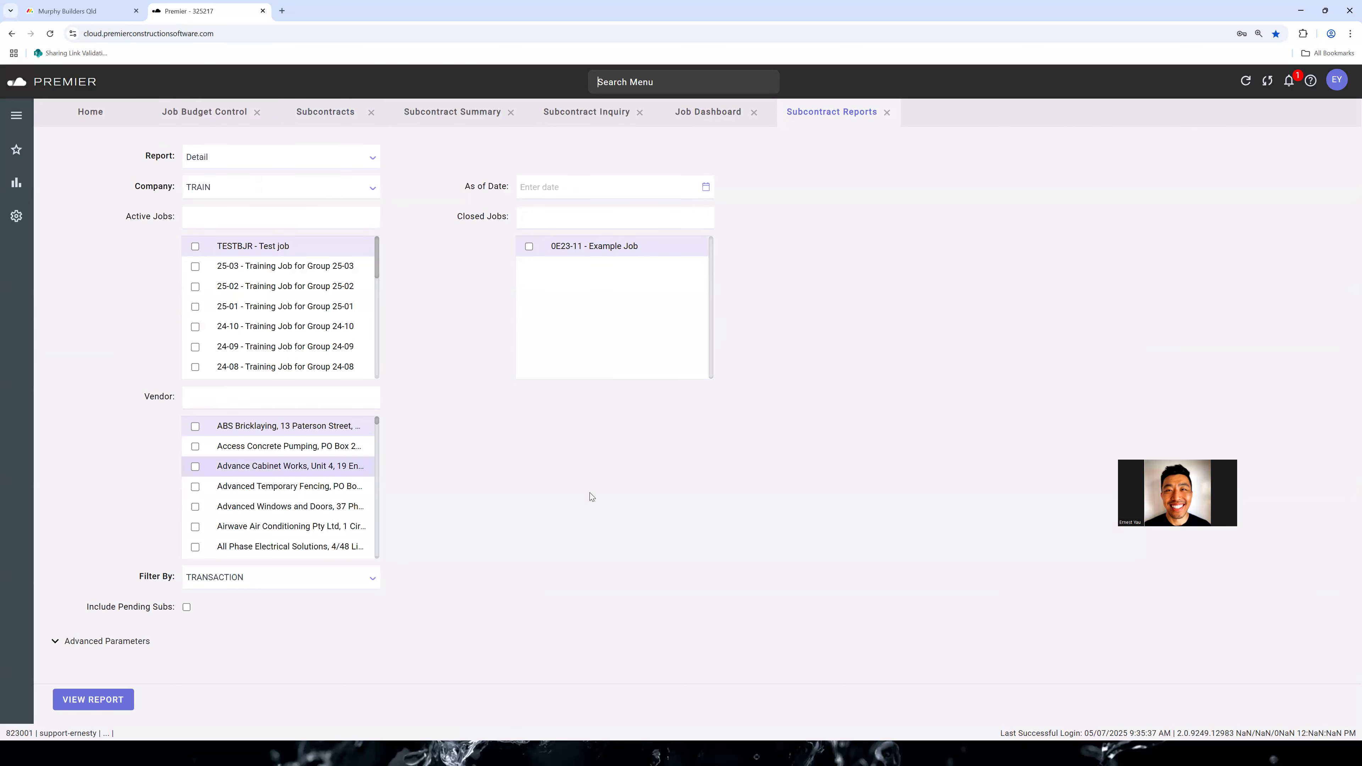
click(202, 219)
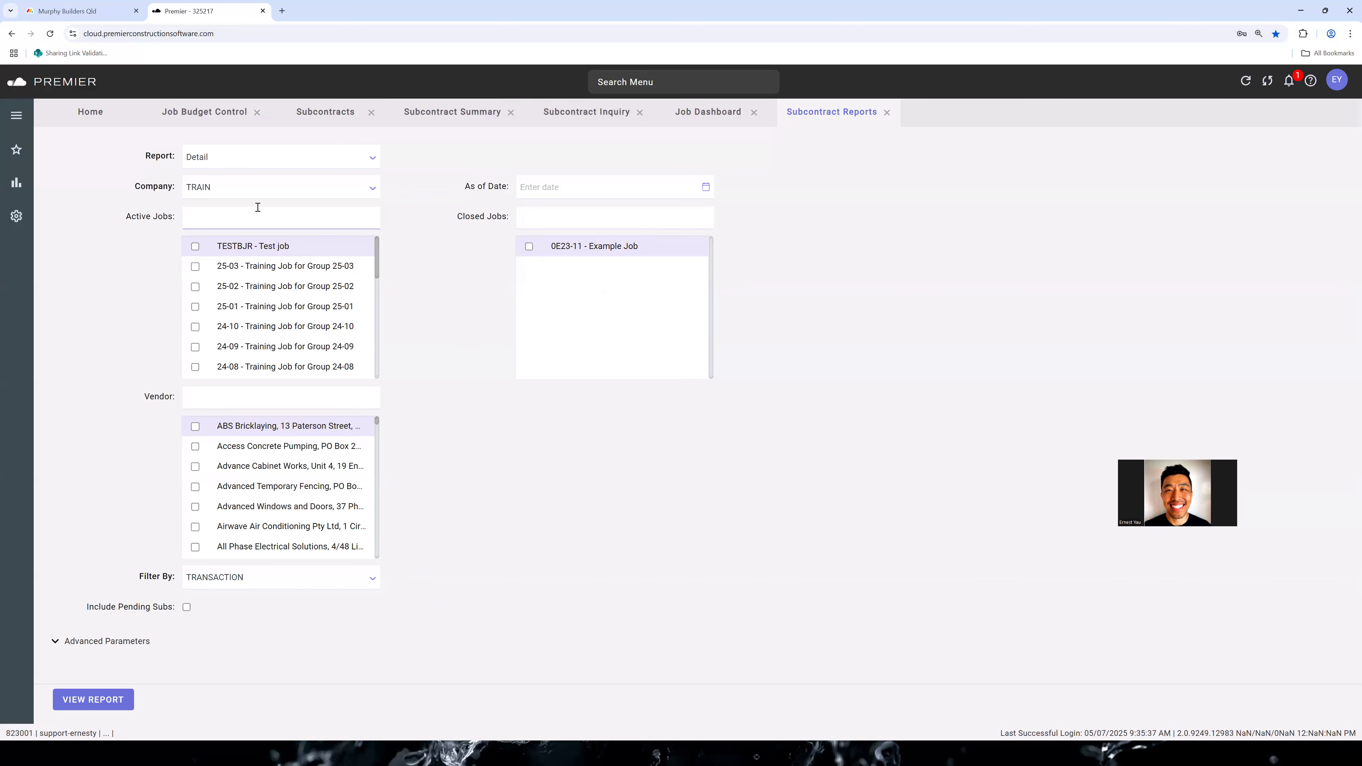
click(371, 160)
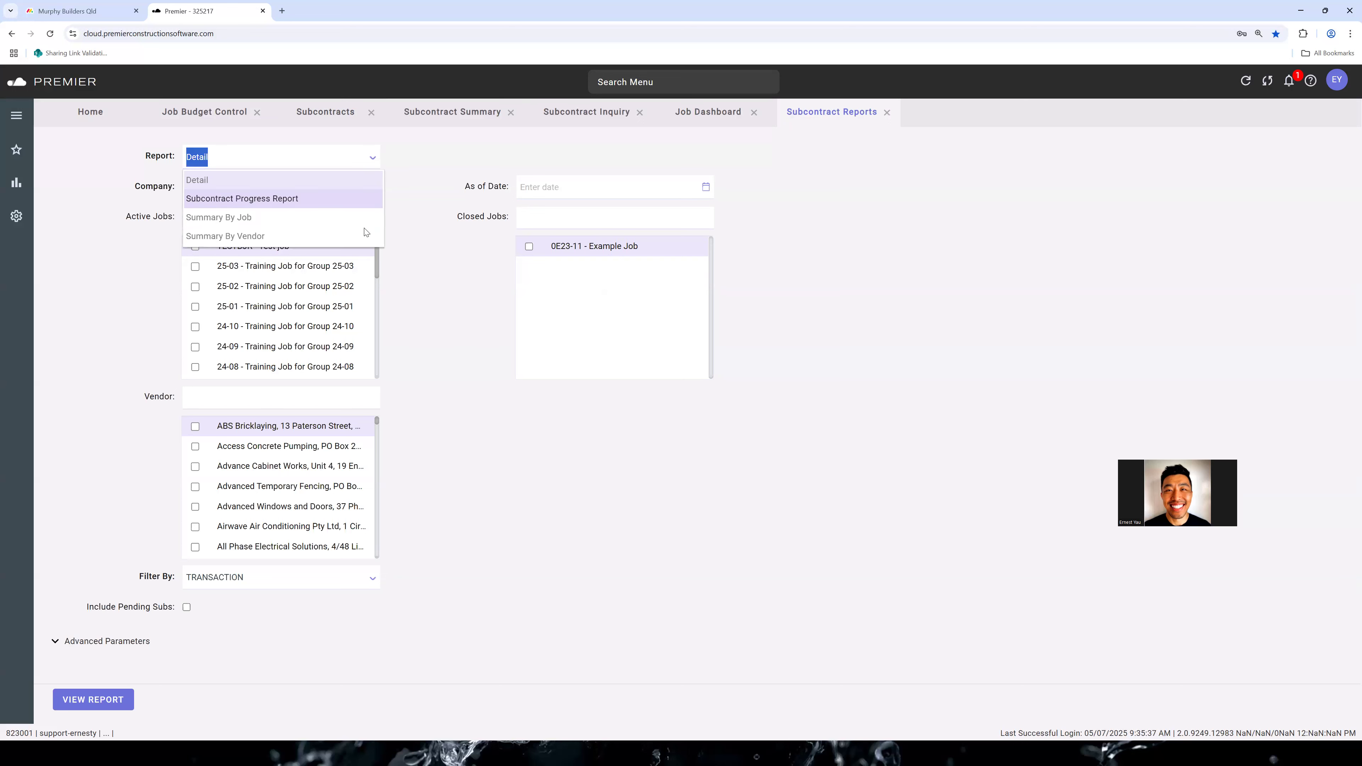
right_click(353, 201)
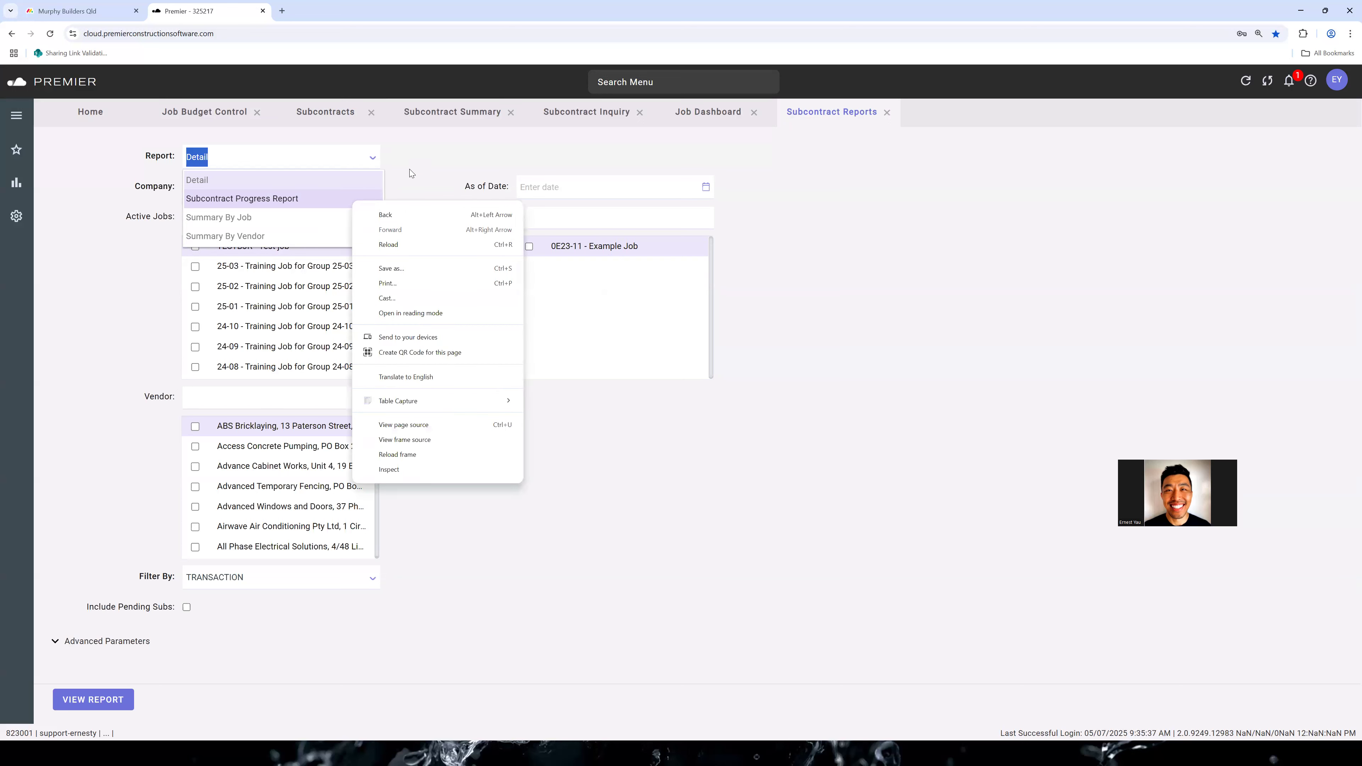
click(376, 156)
click(384, 157)
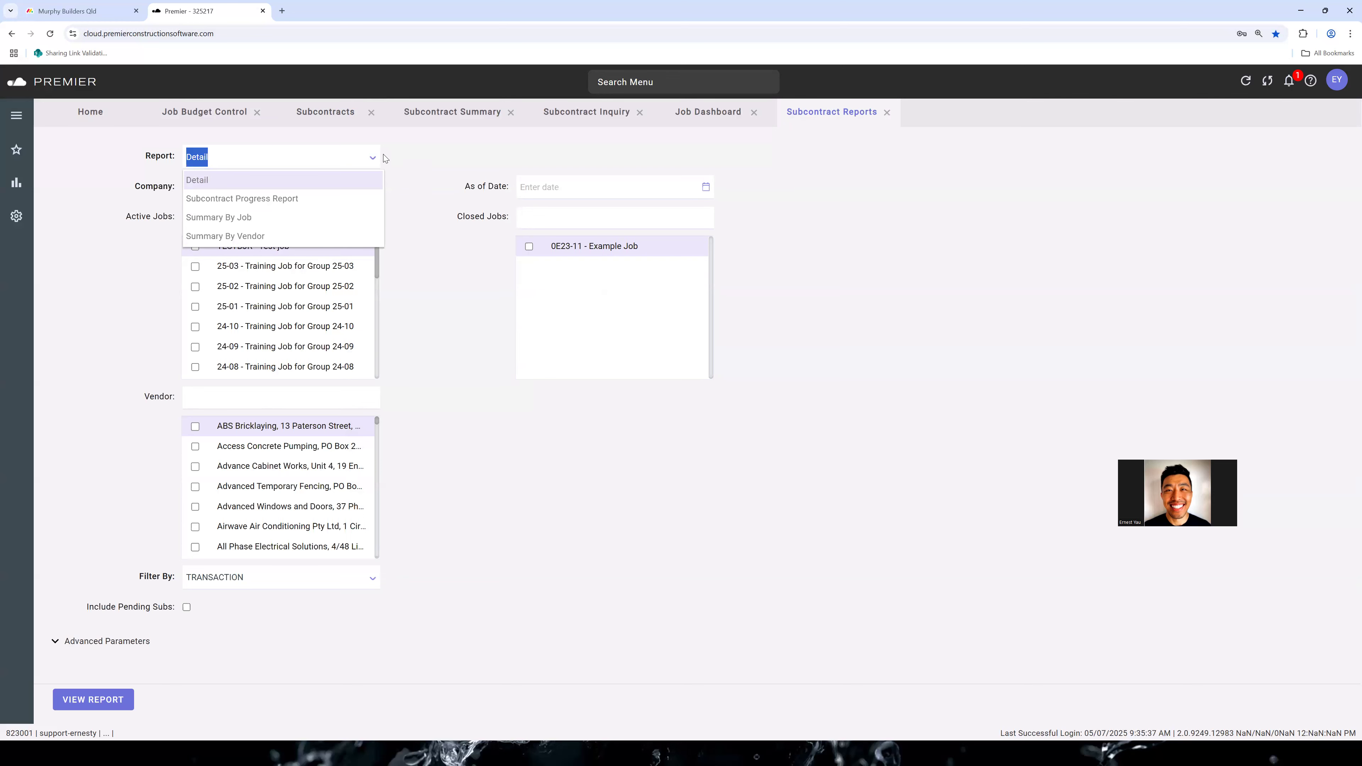
click(358, 197)
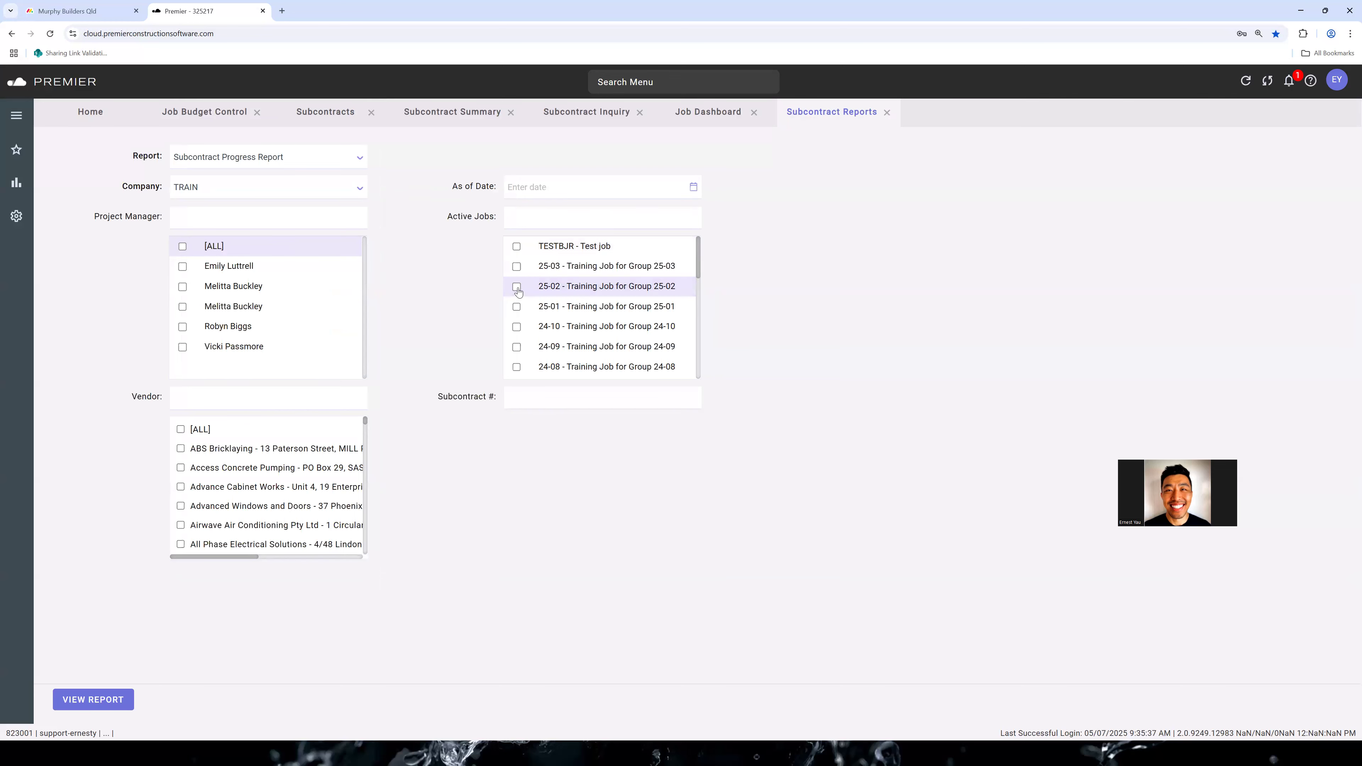
click(517, 287)
click(111, 702)
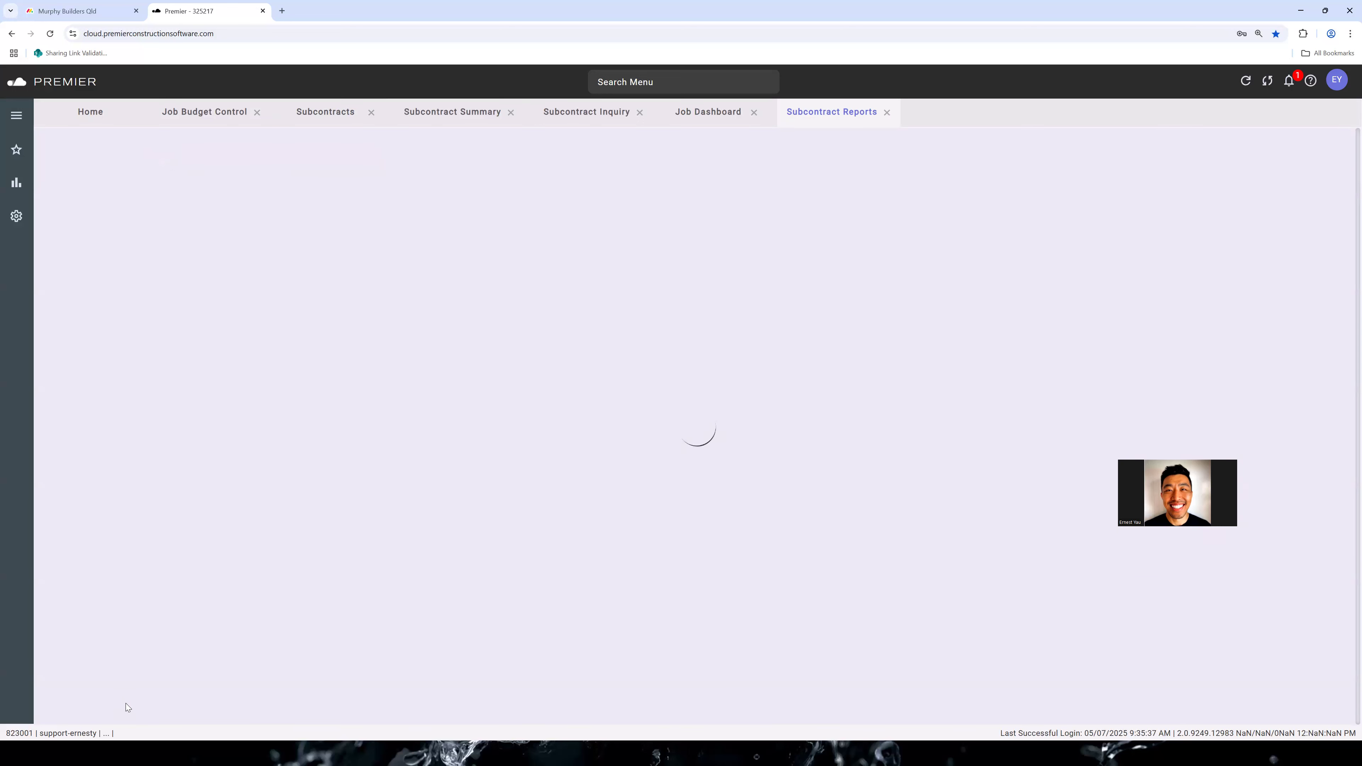
Examine the progress billing, invoices, pending variations and compliances of each subcontract in the Subcontract Progress Report
scroll(596, 304, down, 1)
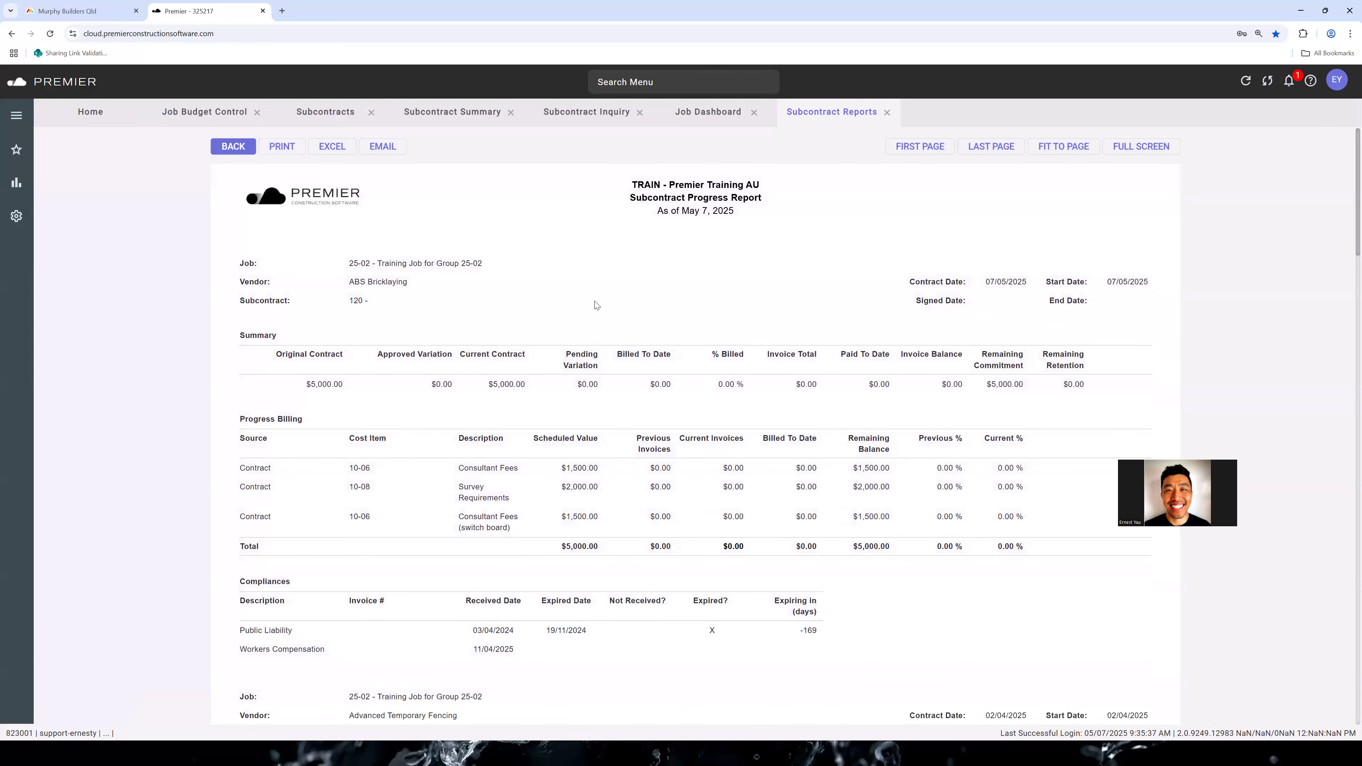
triple_click(384, 266)
drag(347, 399, 655, 449)
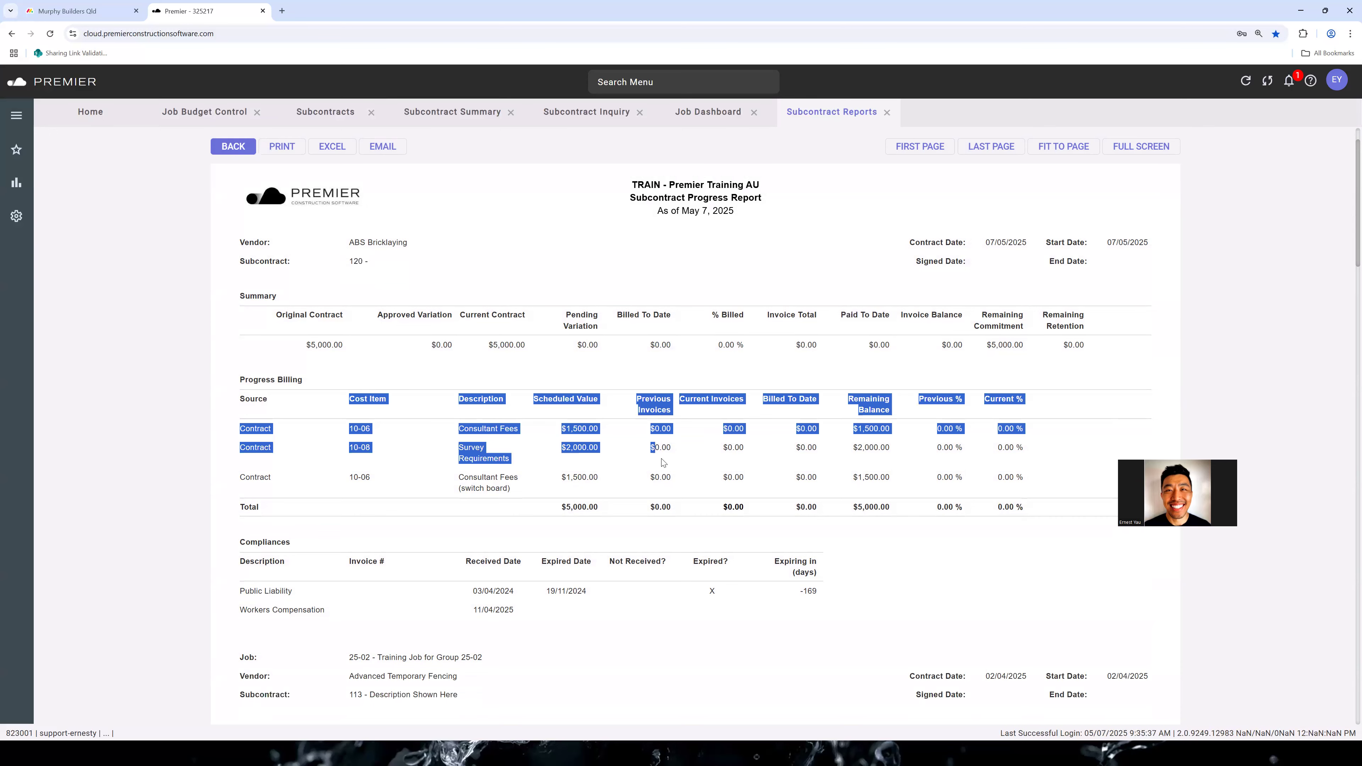
scroll(707, 244, down, 2)
scroll(907, 295, down, 1)
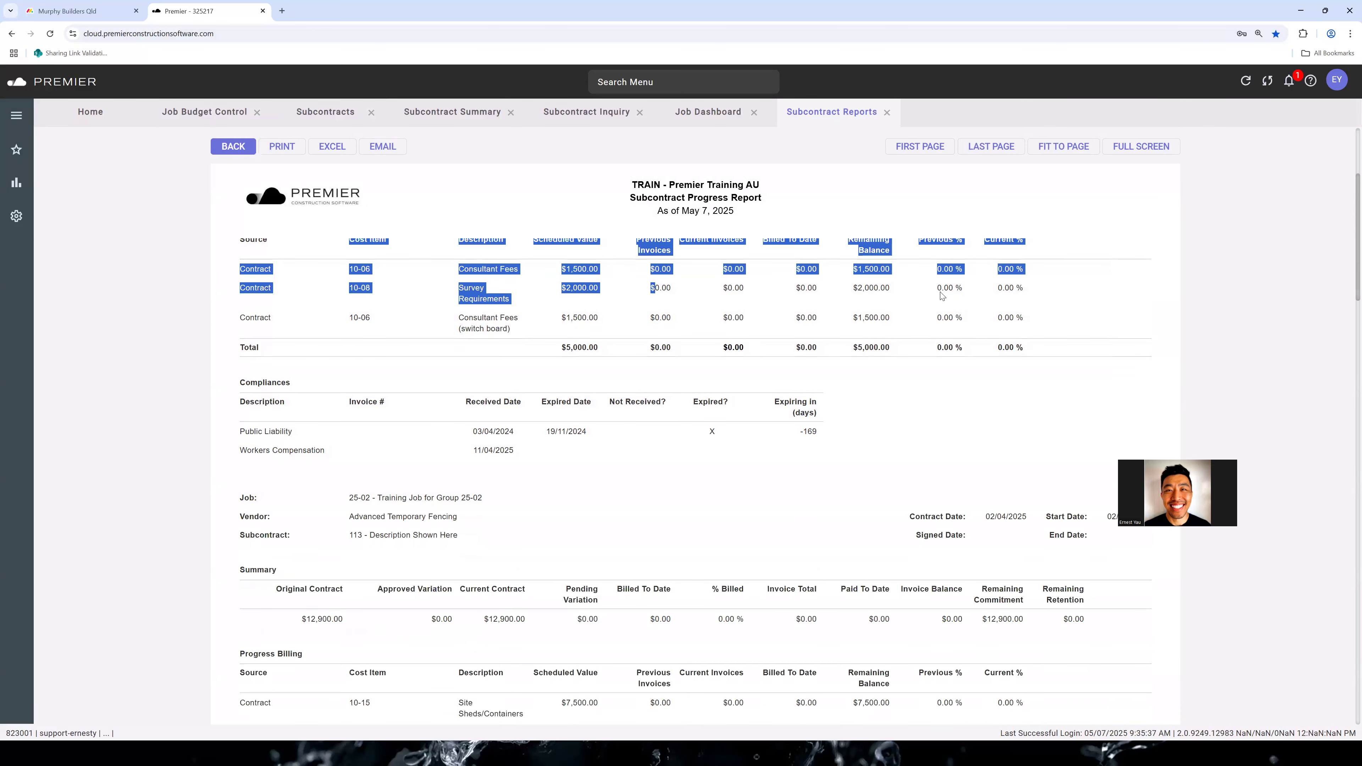
click(913, 382)
scroll(907, 397, up, 2)
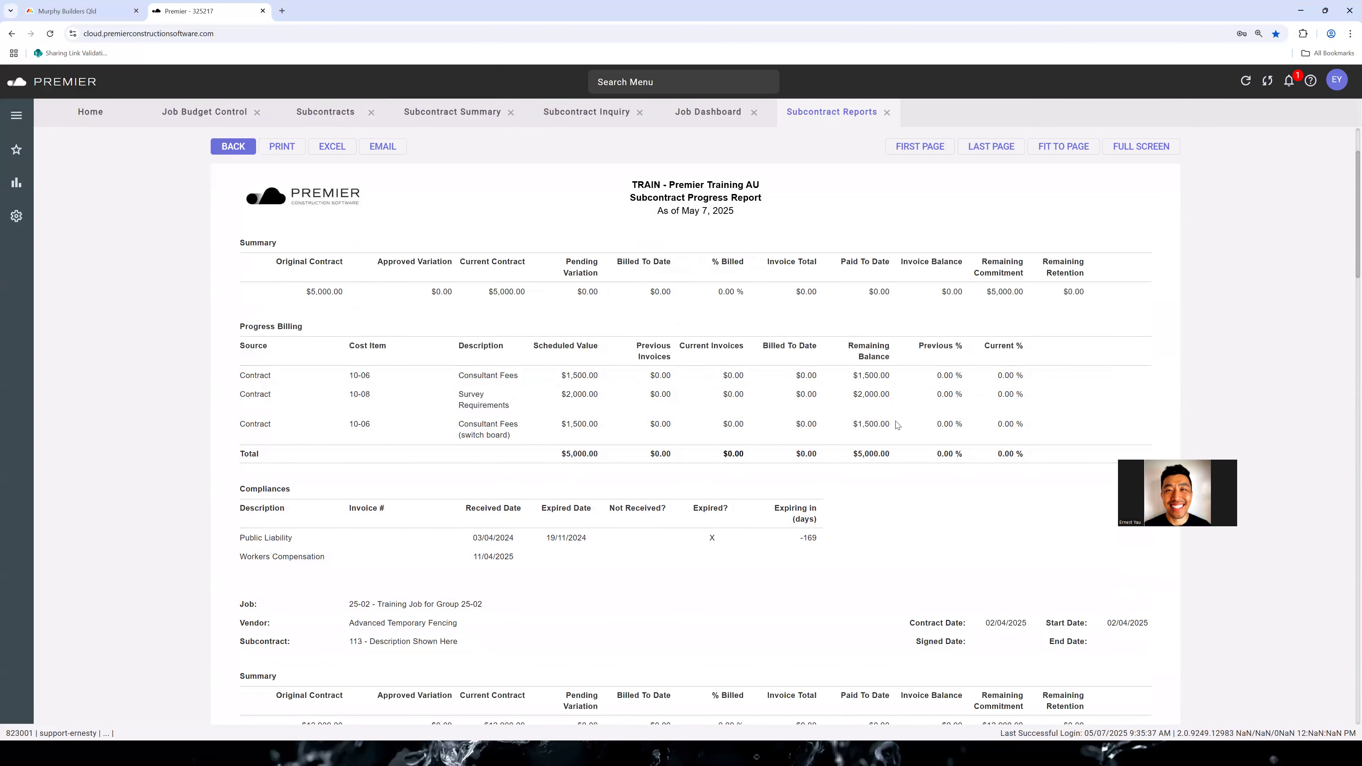
scroll(770, 410, down, 6)
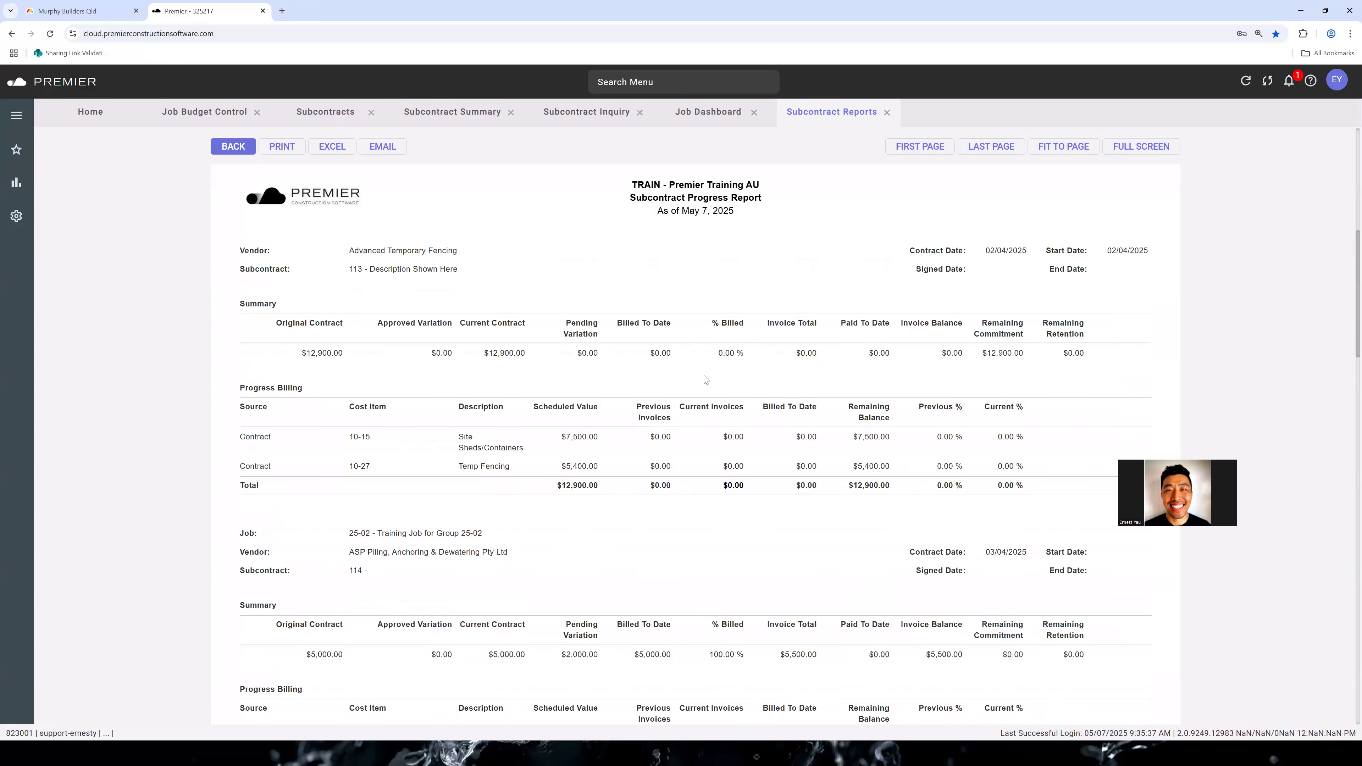
scroll(708, 378, down, 3)
scroll(616, 316, down, 8)
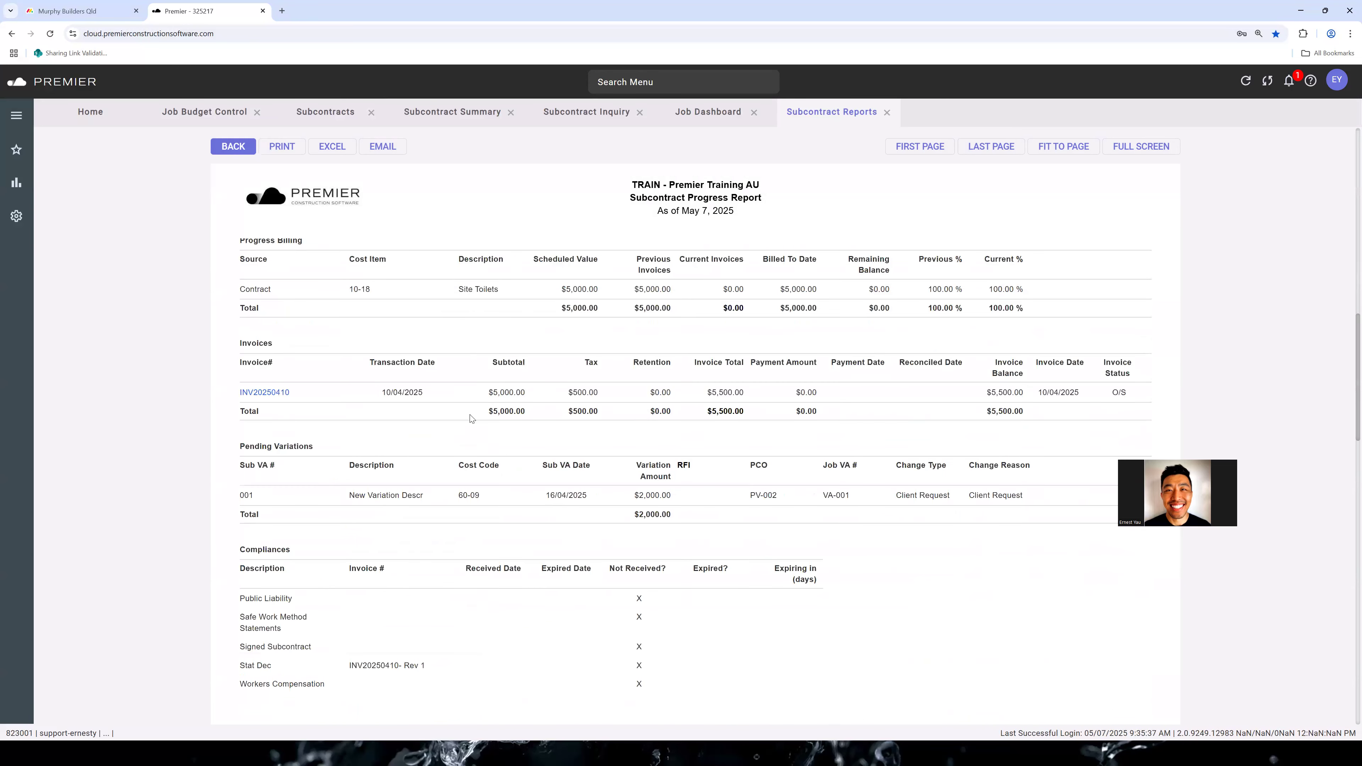
scroll(315, 372, up, 3)
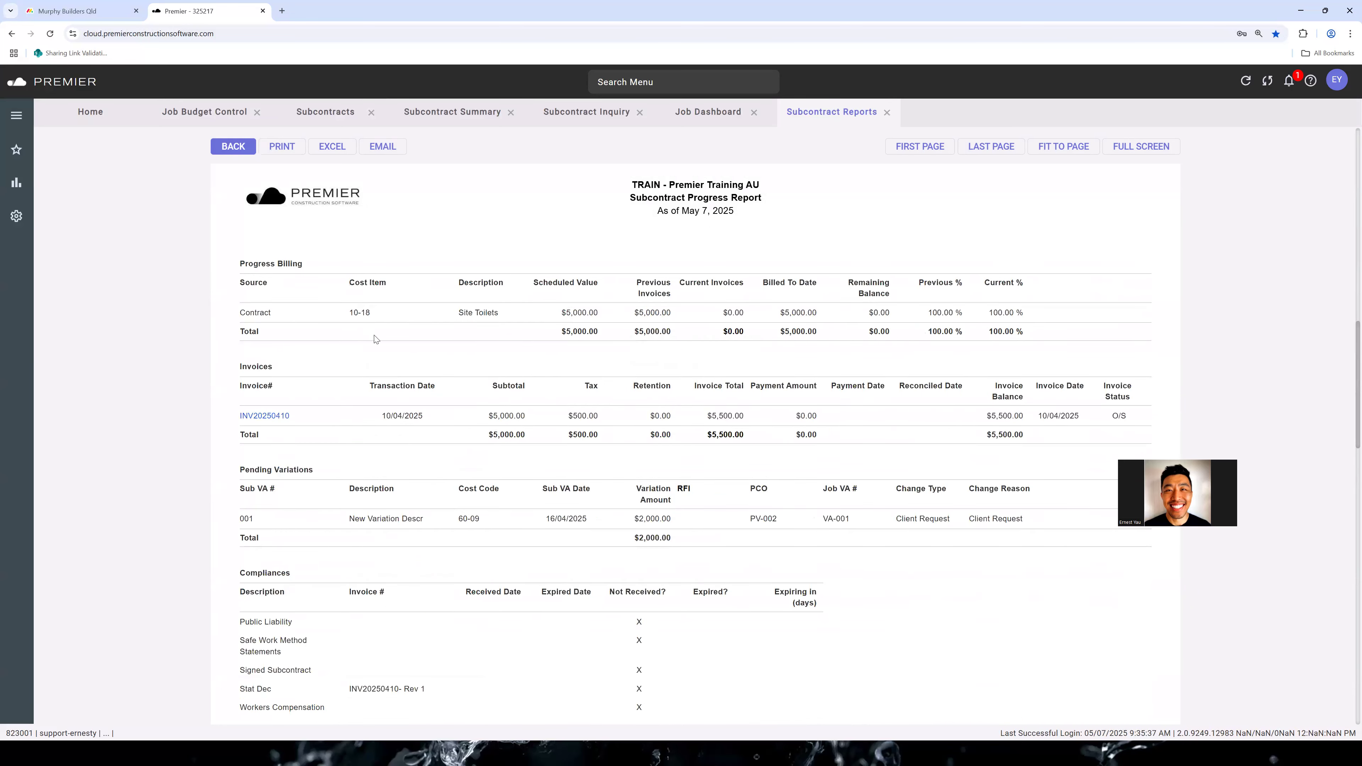
Review subcontract 114 of ASP Piling in the progress report, and drill into its invoice dated 10/04/2025
scroll(567, 306, up, 4)
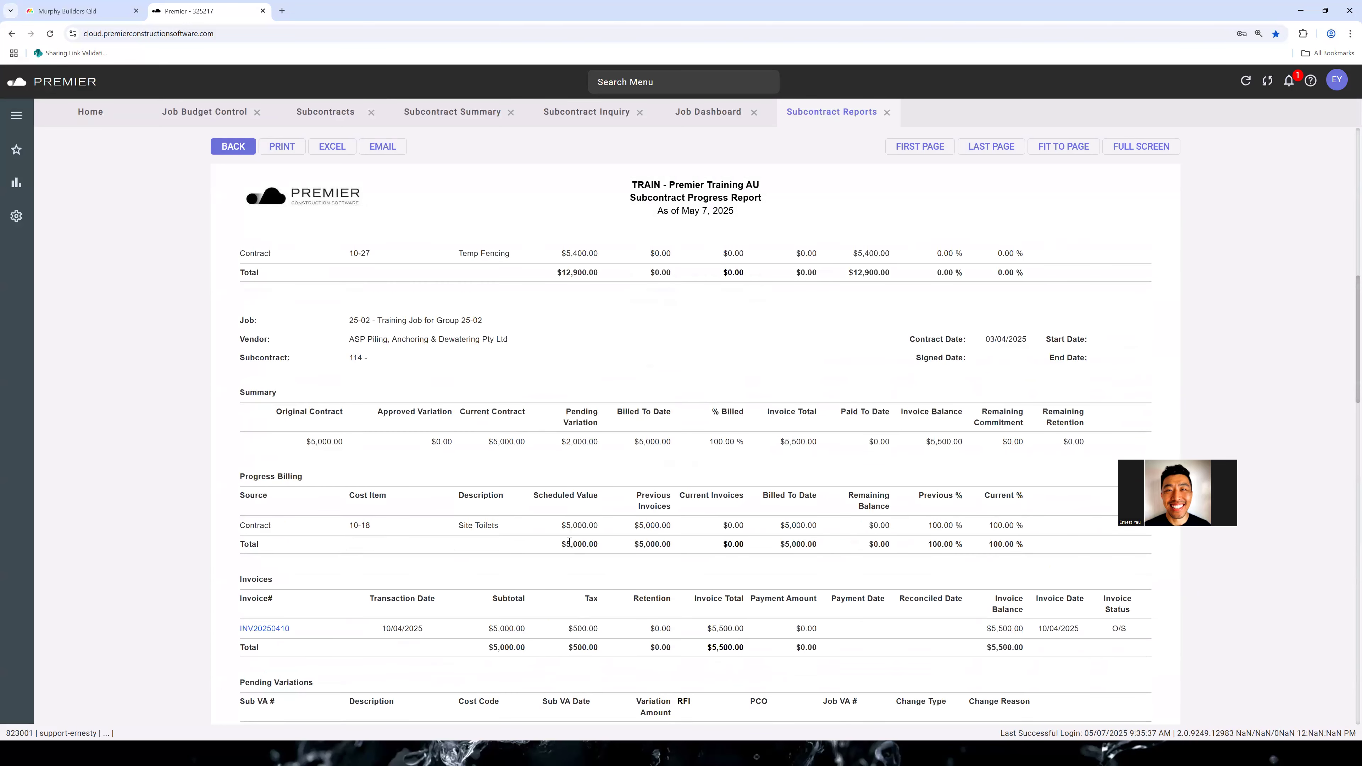
scroll(568, 540, down, 1)
drag(352, 546, 665, 464)
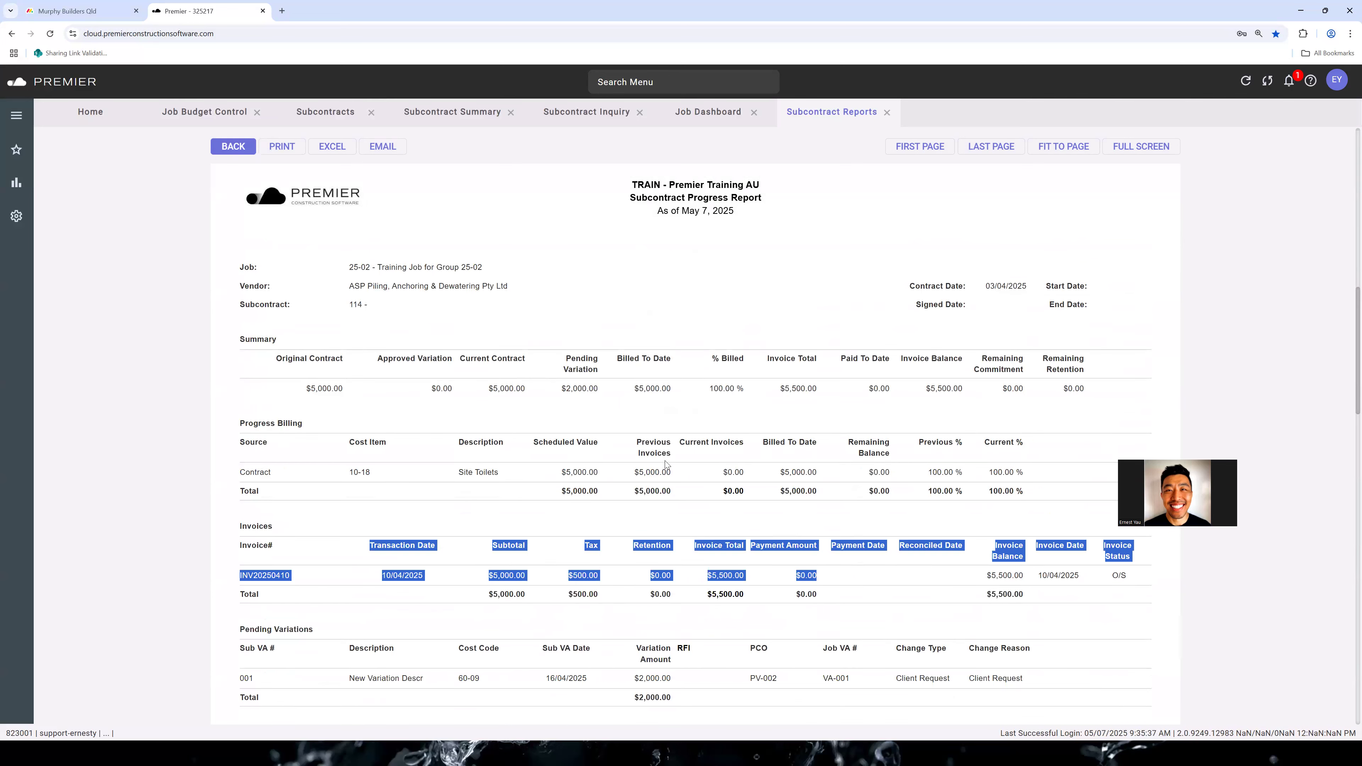
triple_click(395, 305)
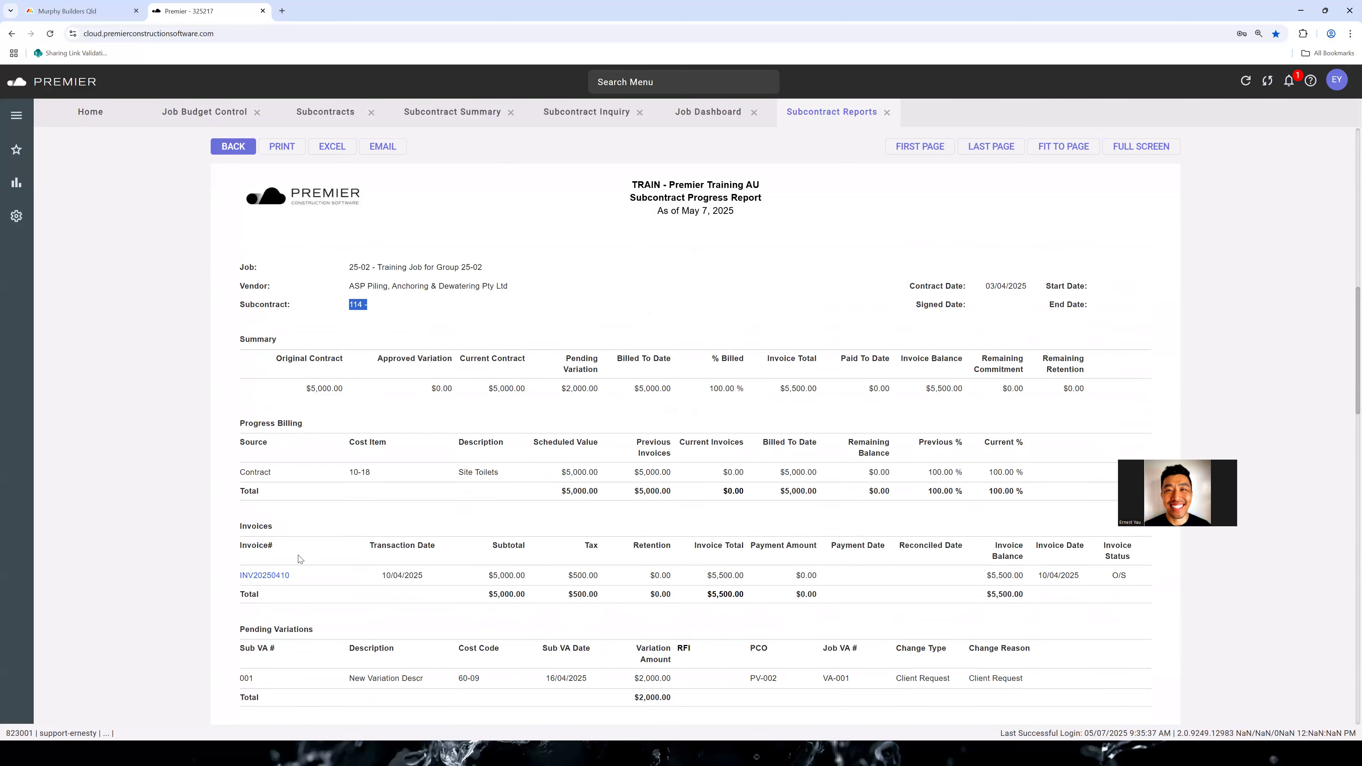
drag(294, 578, 308, 578)
click(282, 582)
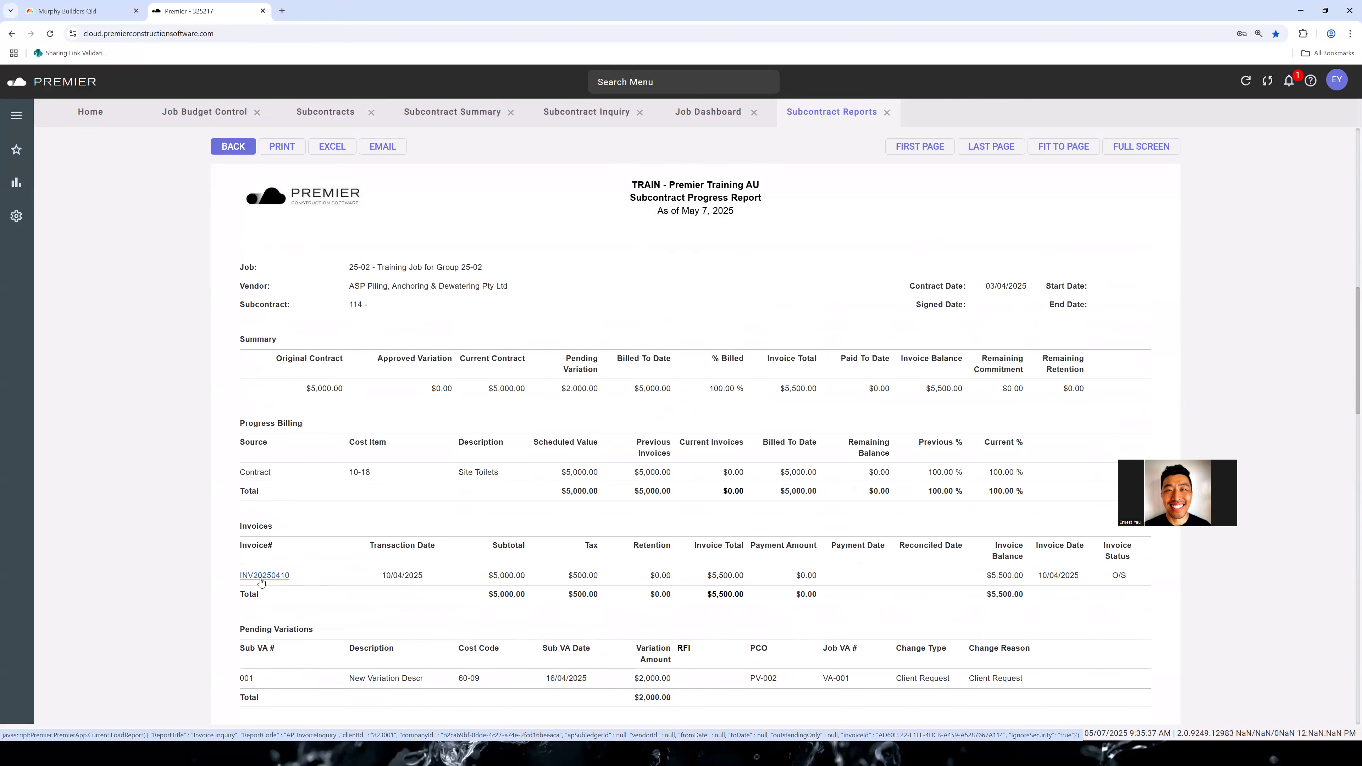
click(286, 578)
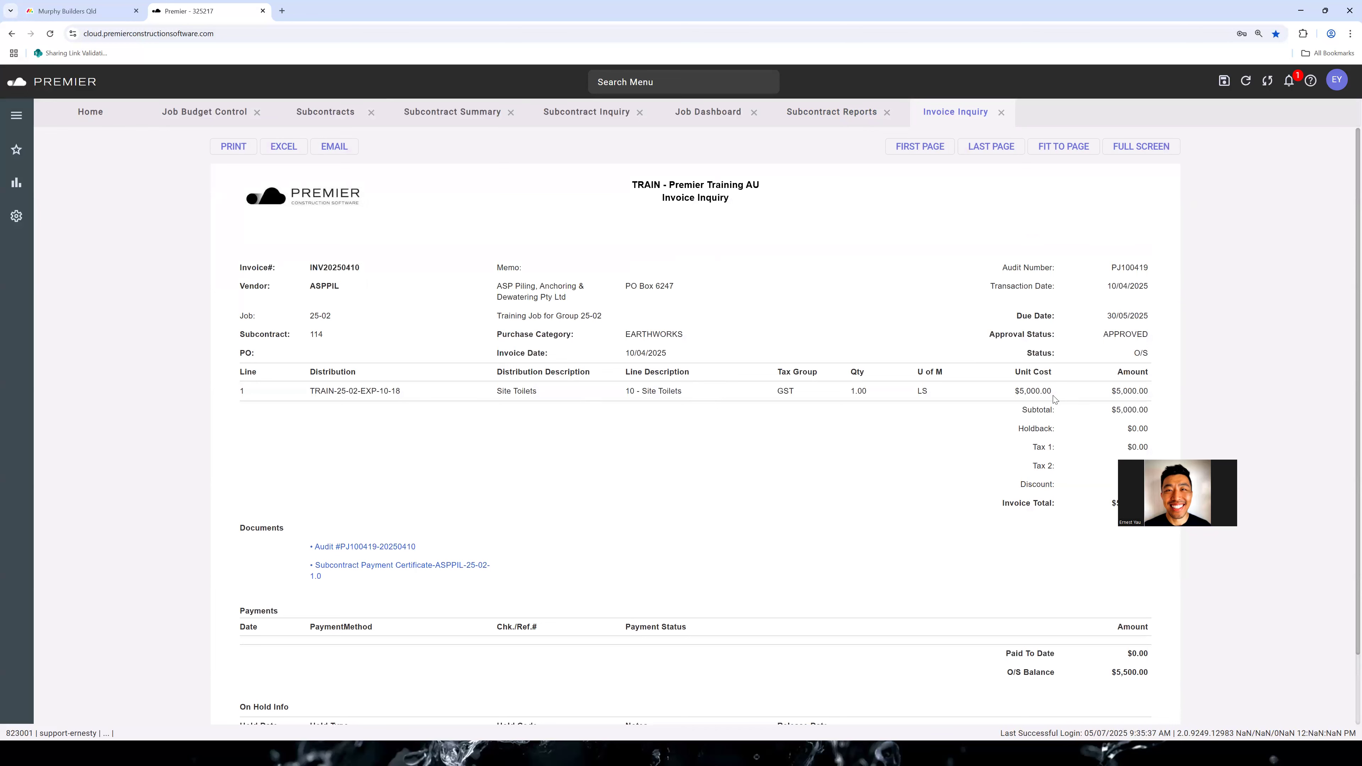
Examine the invoice's line amounts, attached documents, payments and on-hold information in the Invoice Inquiry
scroll(1057, 424, down, 2)
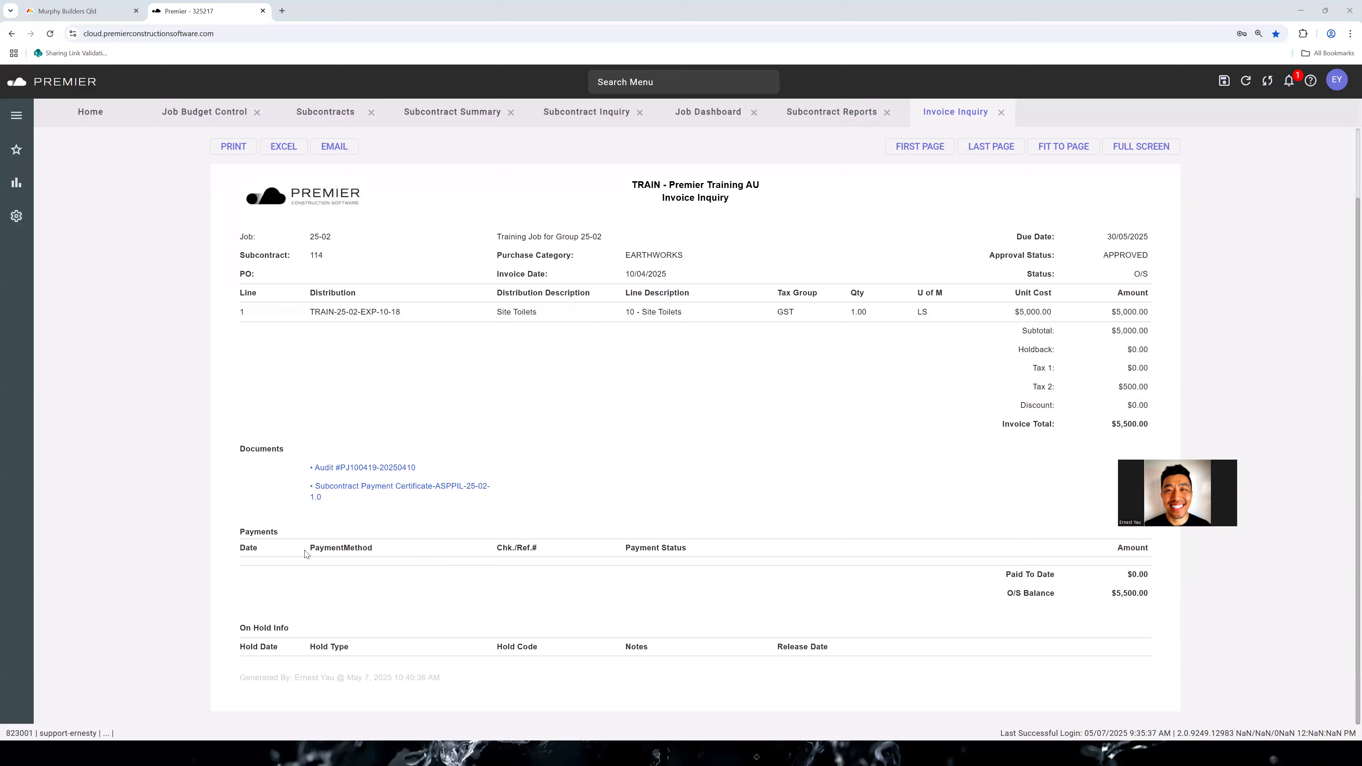
drag(454, 591, 322, 574)
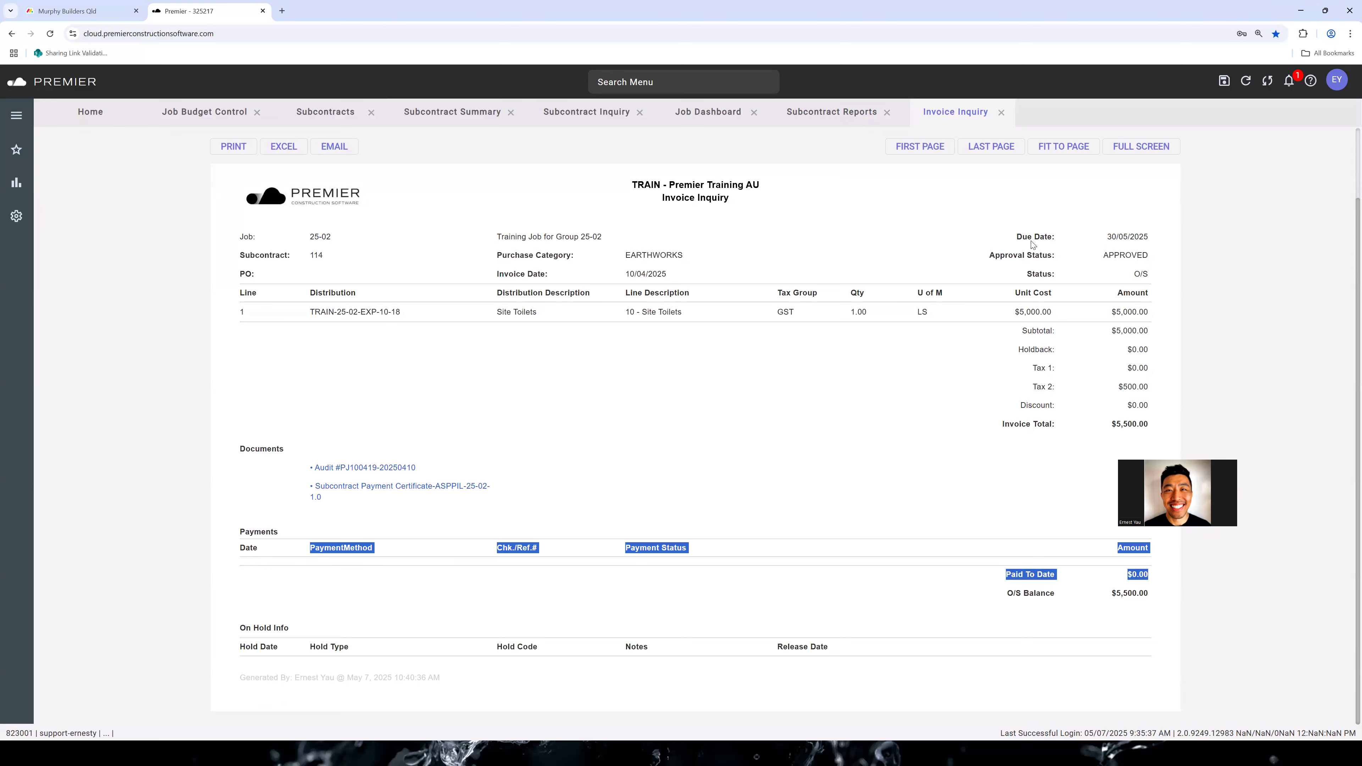
click(700, 393)
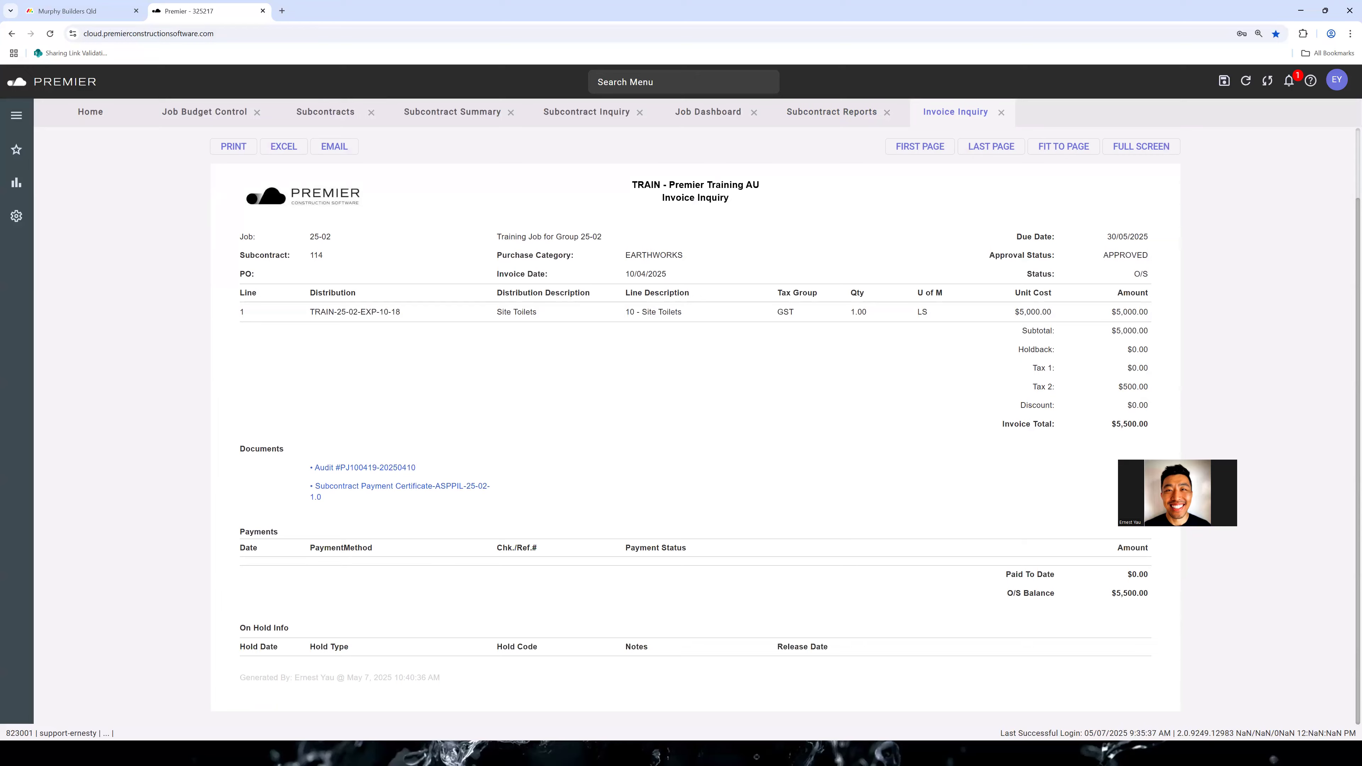
key(alt+Tab)
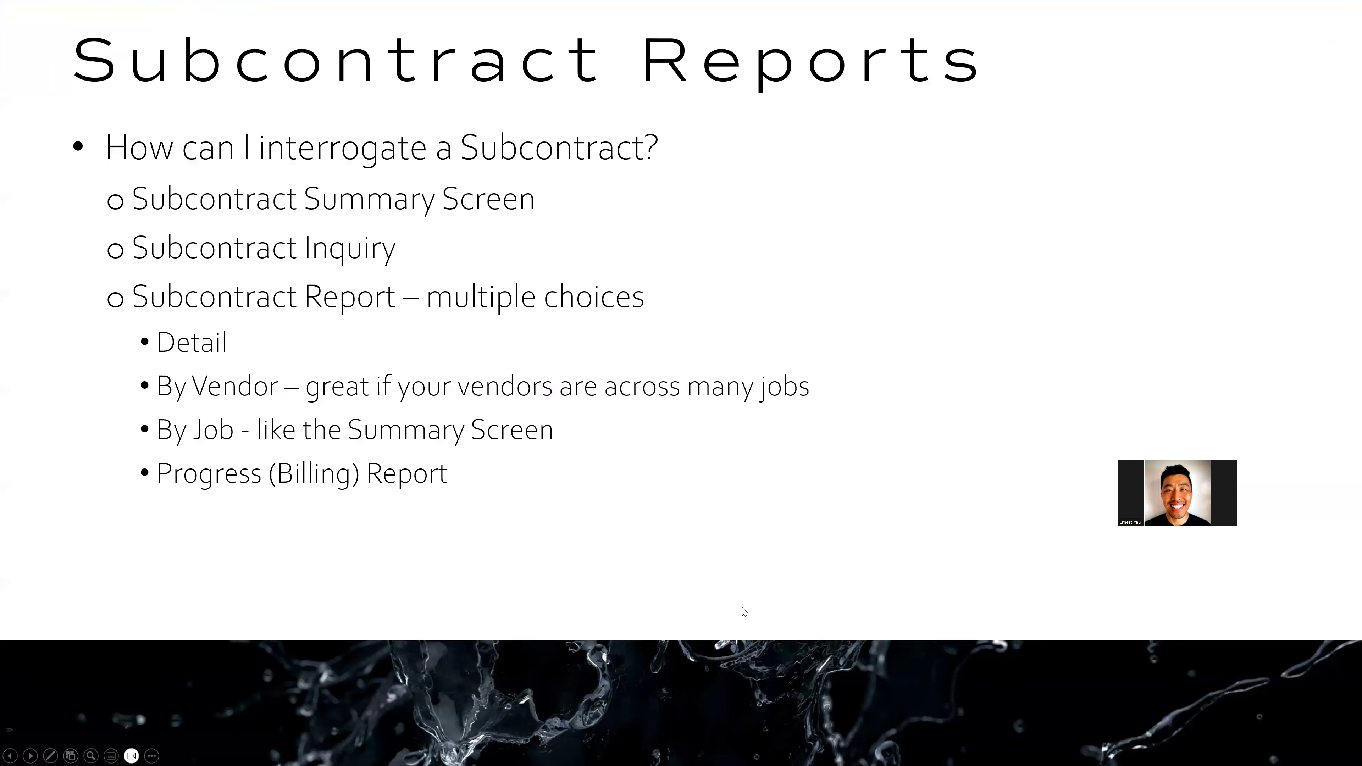
key(Right)
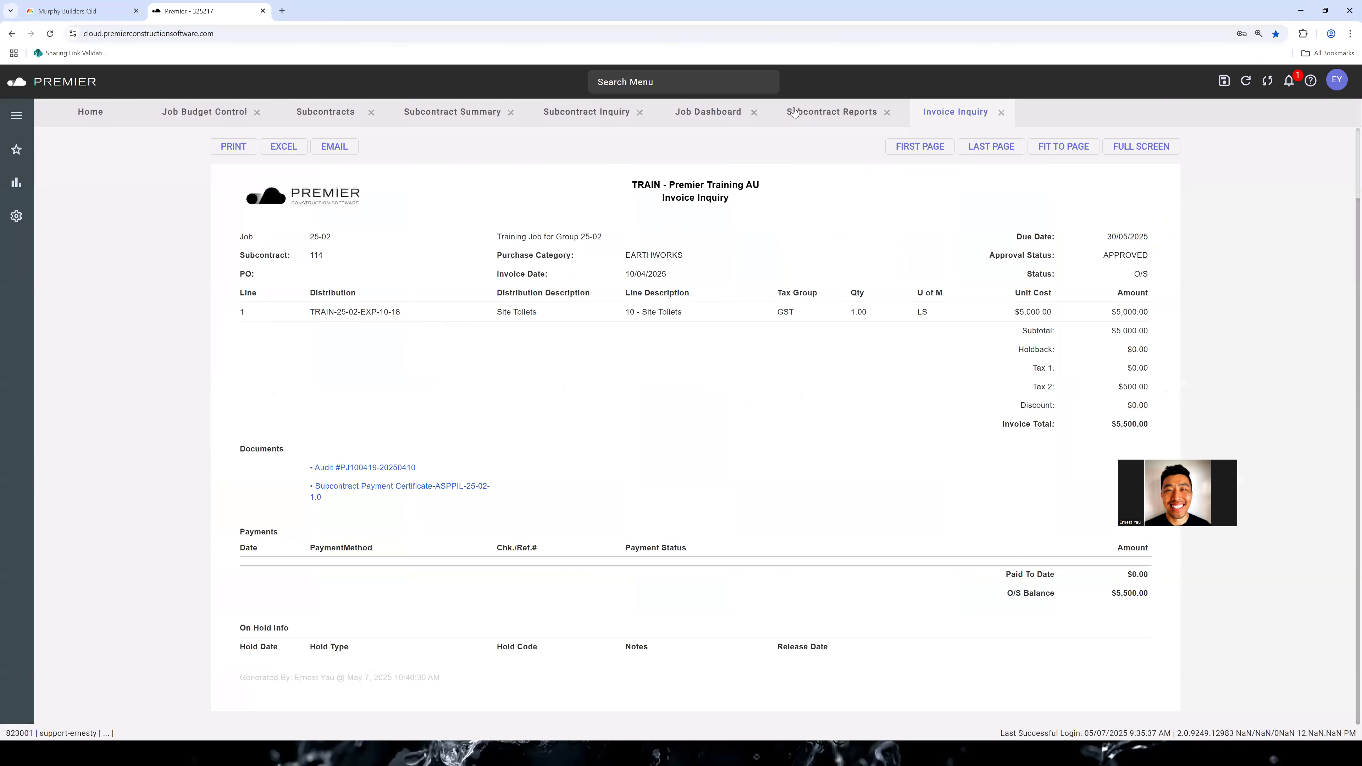
Close the Invoice Inquiry, Job Dashboard and all subcontract pages, leaving Job Budget Control for job 25-02 open
click(1001, 113)
click(888, 113)
click(754, 112)
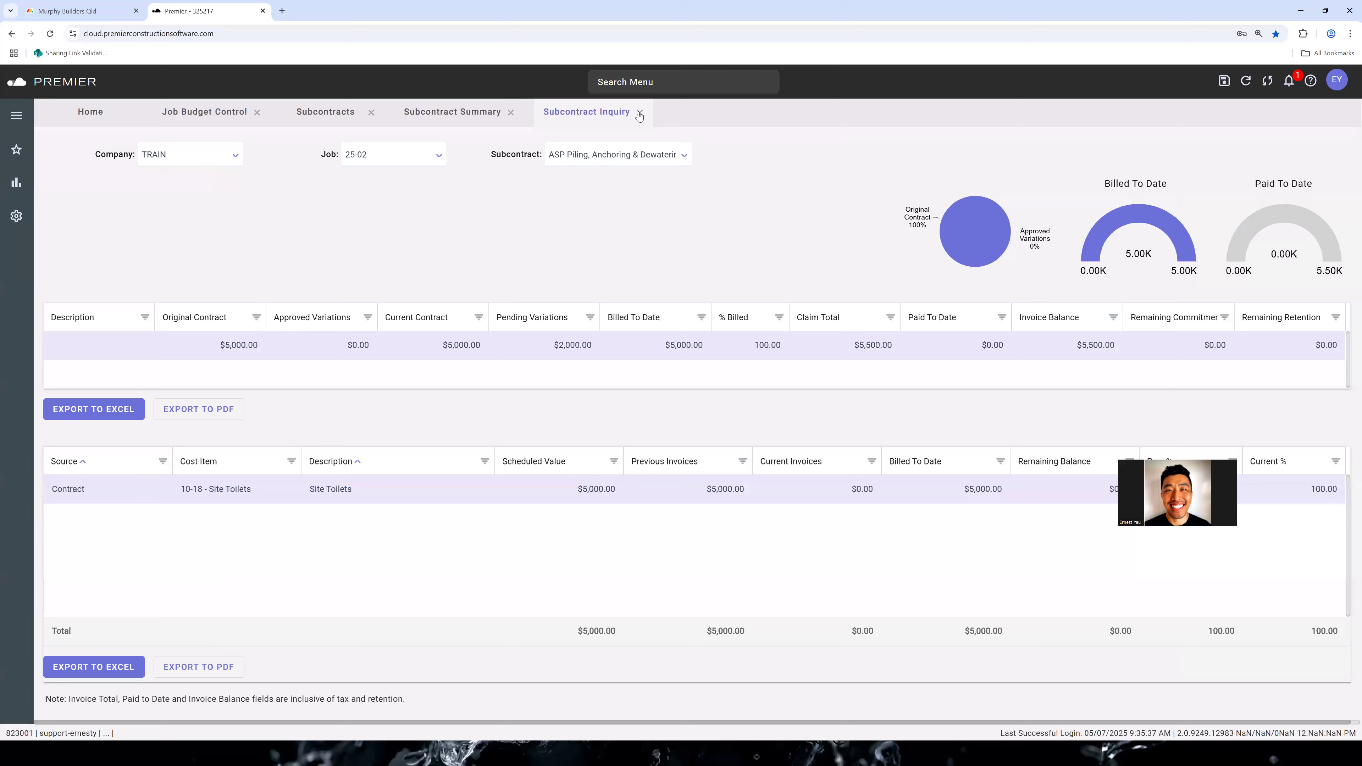
click(640, 113)
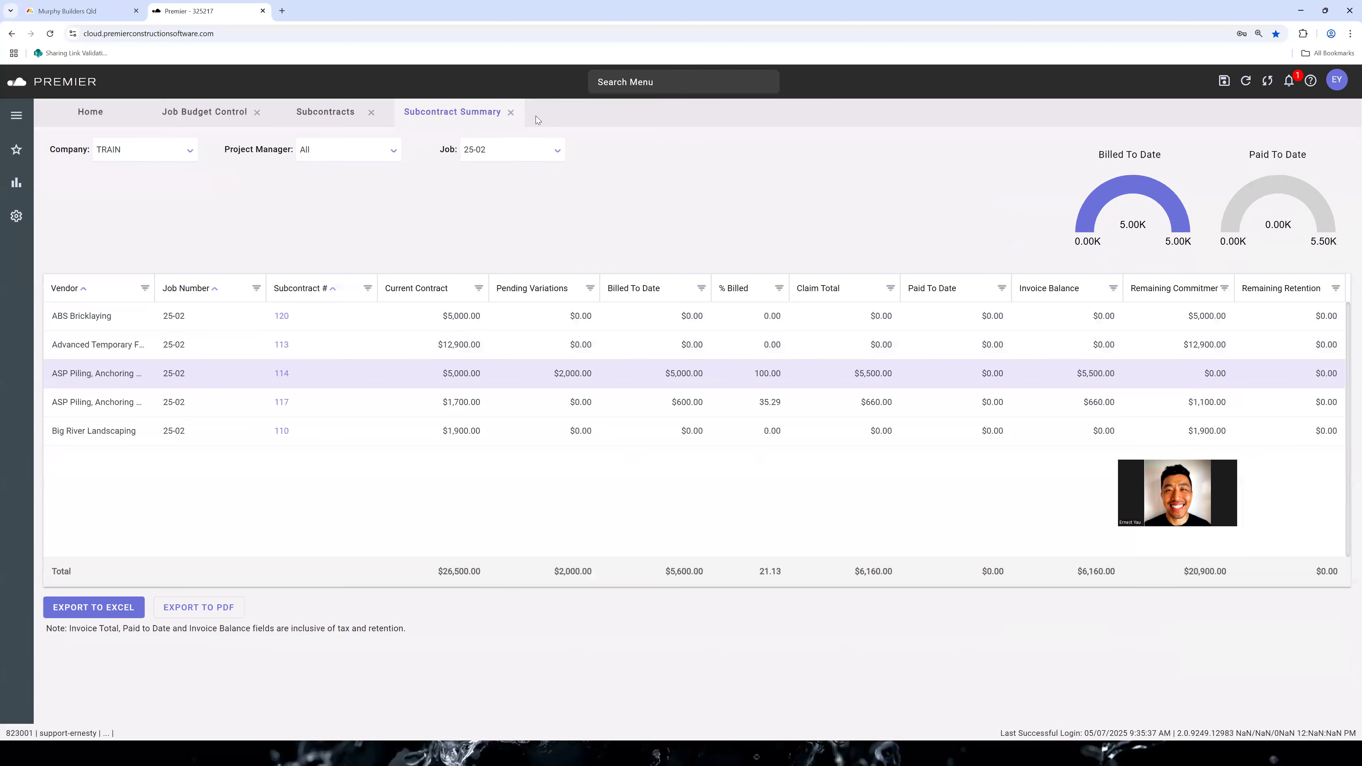
click(371, 112)
click(396, 113)
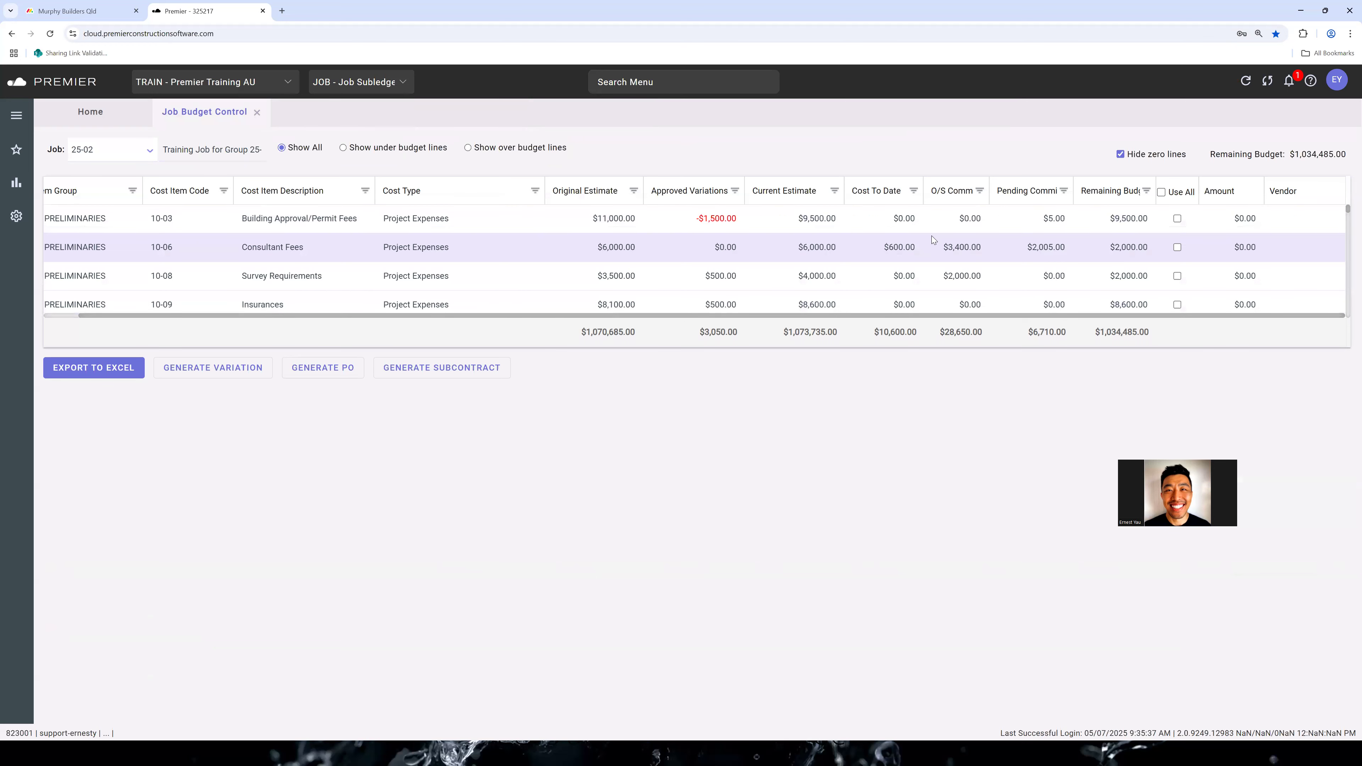
Allocate the full remaining budget of cost item 10-15 Site Sheds/Containers to the vendor Advance Cabinet Works
scroll(640, 278, down, 3)
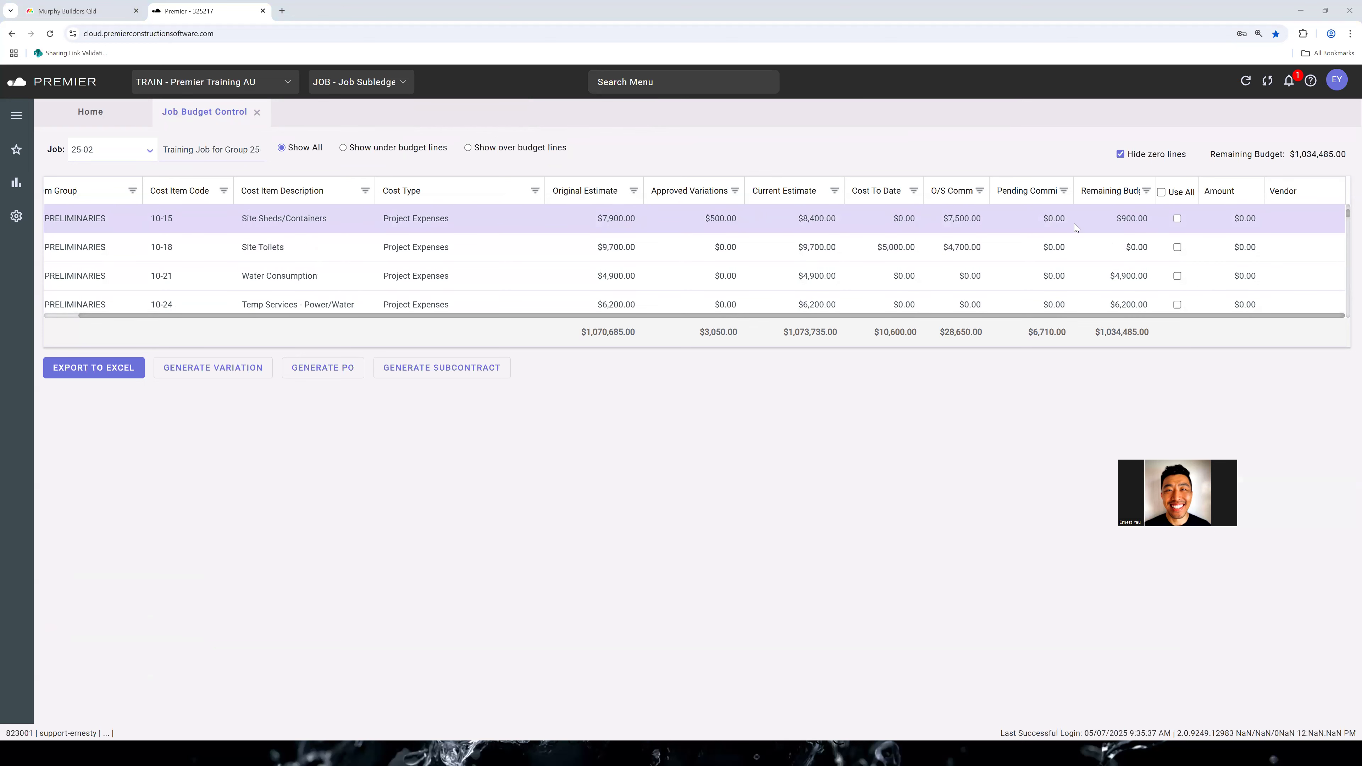
click(322, 225)
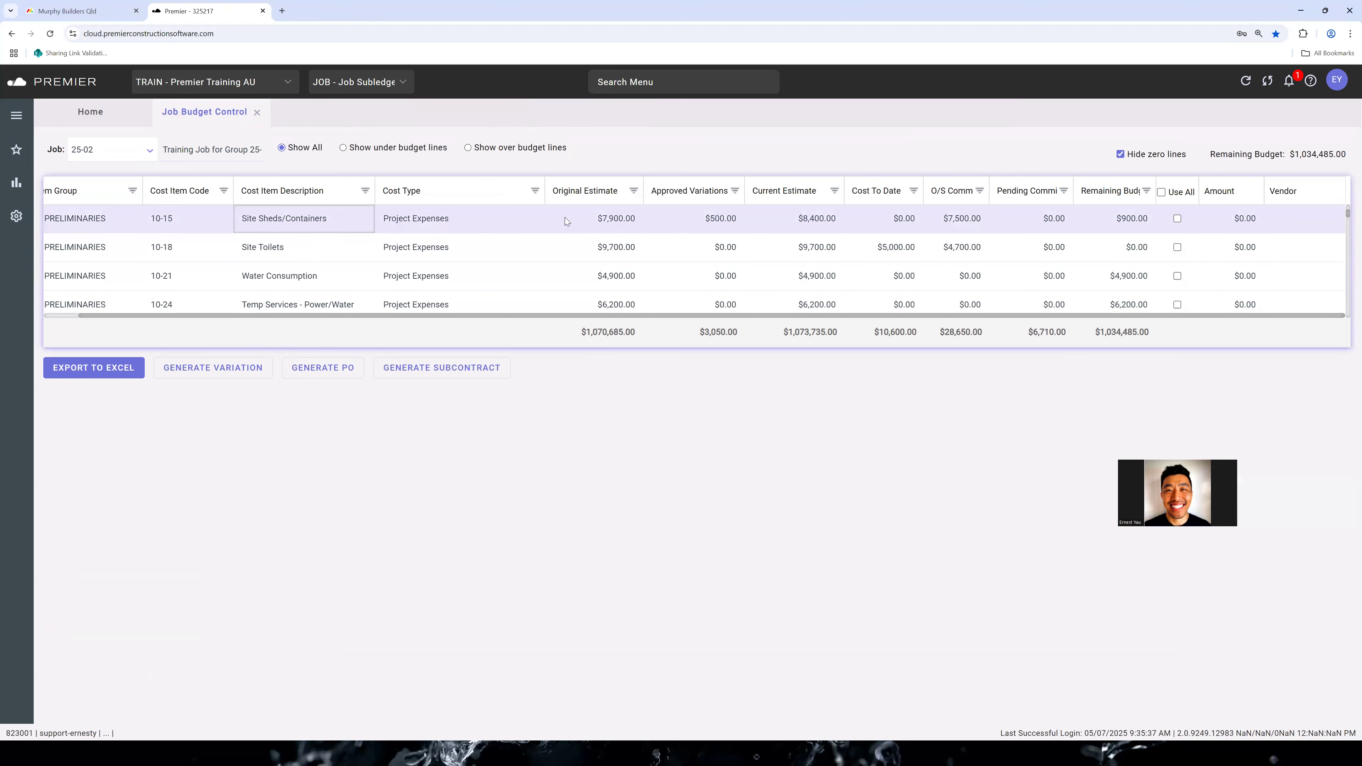
click(1255, 218)
click(1177, 219)
click(1308, 217)
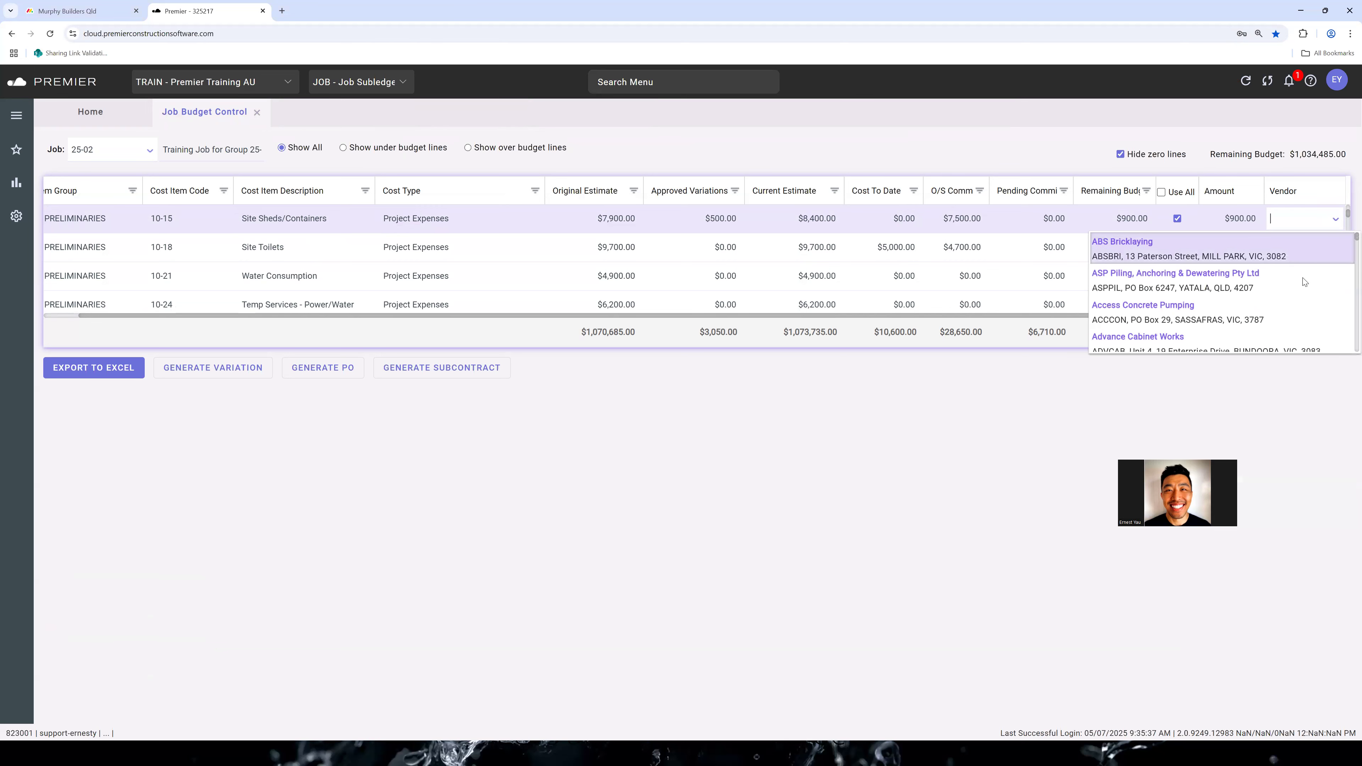
scroll(1310, 258, down, 2)
click(1325, 247)
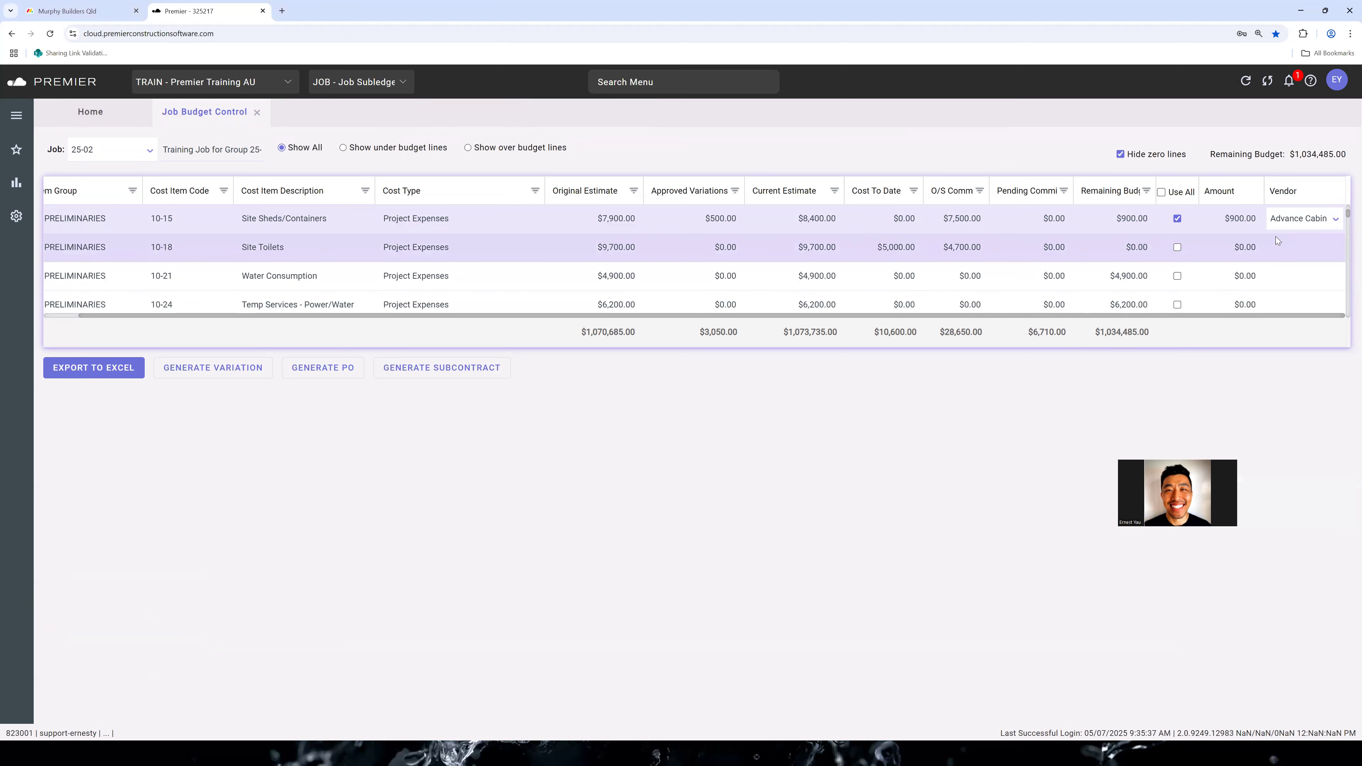
click(1317, 248)
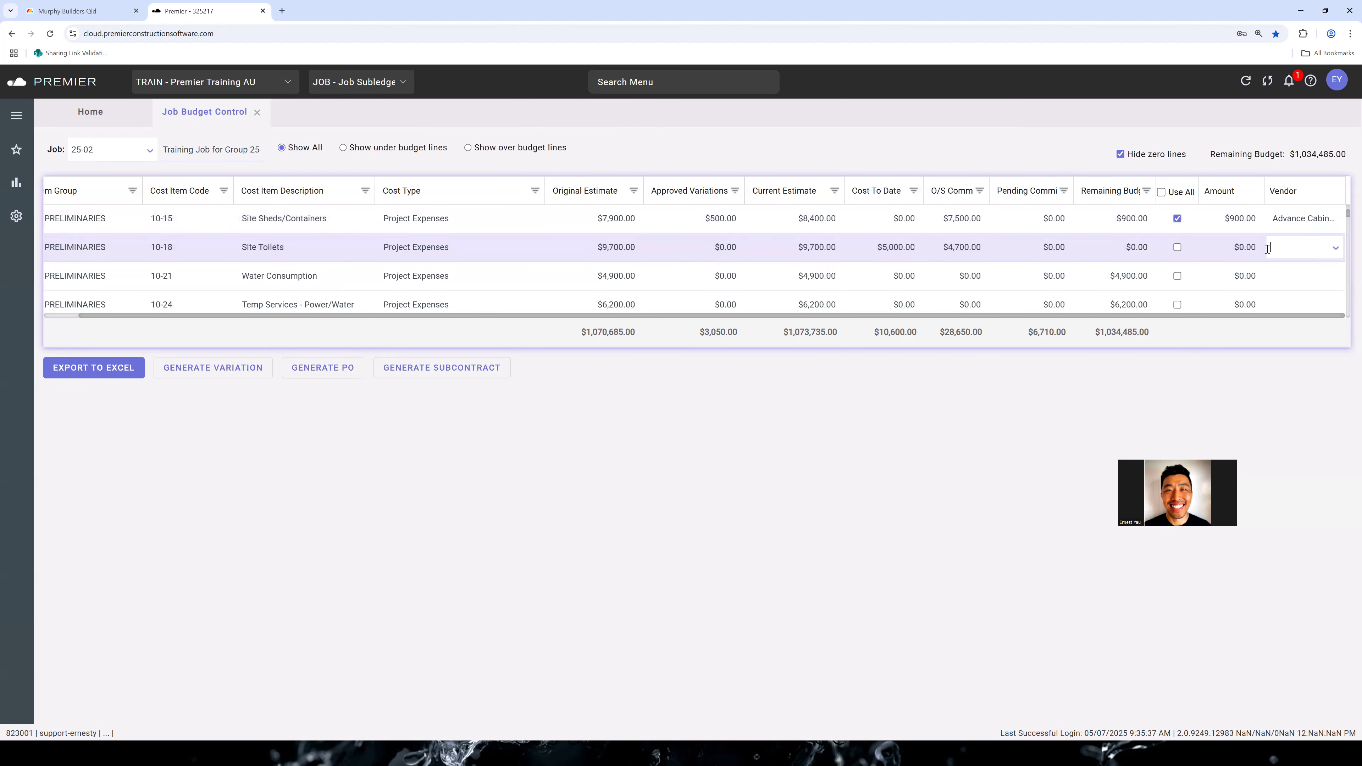
Allocate $1,000 of cost item 10-21 Water Consumption to the vendor Advanced Temporary Fencing
click(1254, 277)
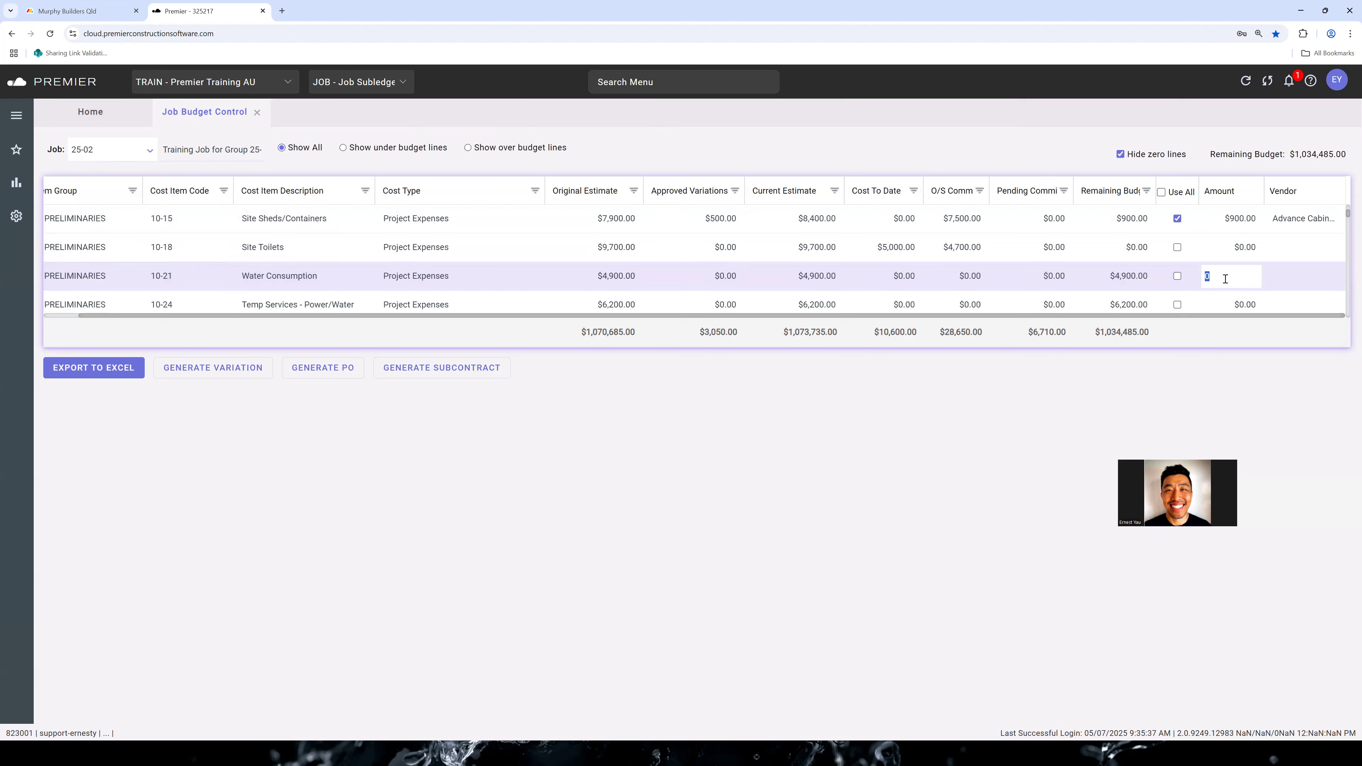
text(1000)
click(1303, 275)
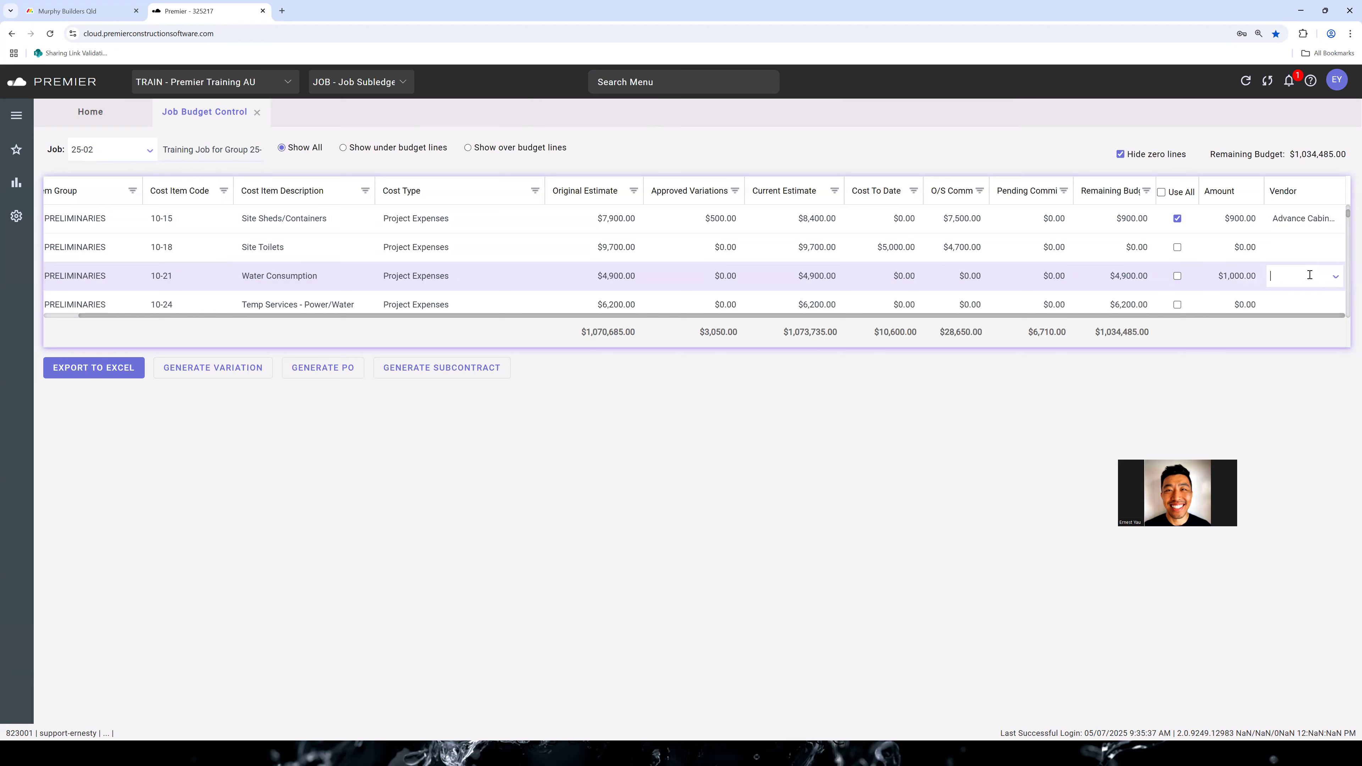
click(1336, 278)
scroll(1269, 334, down, 3)
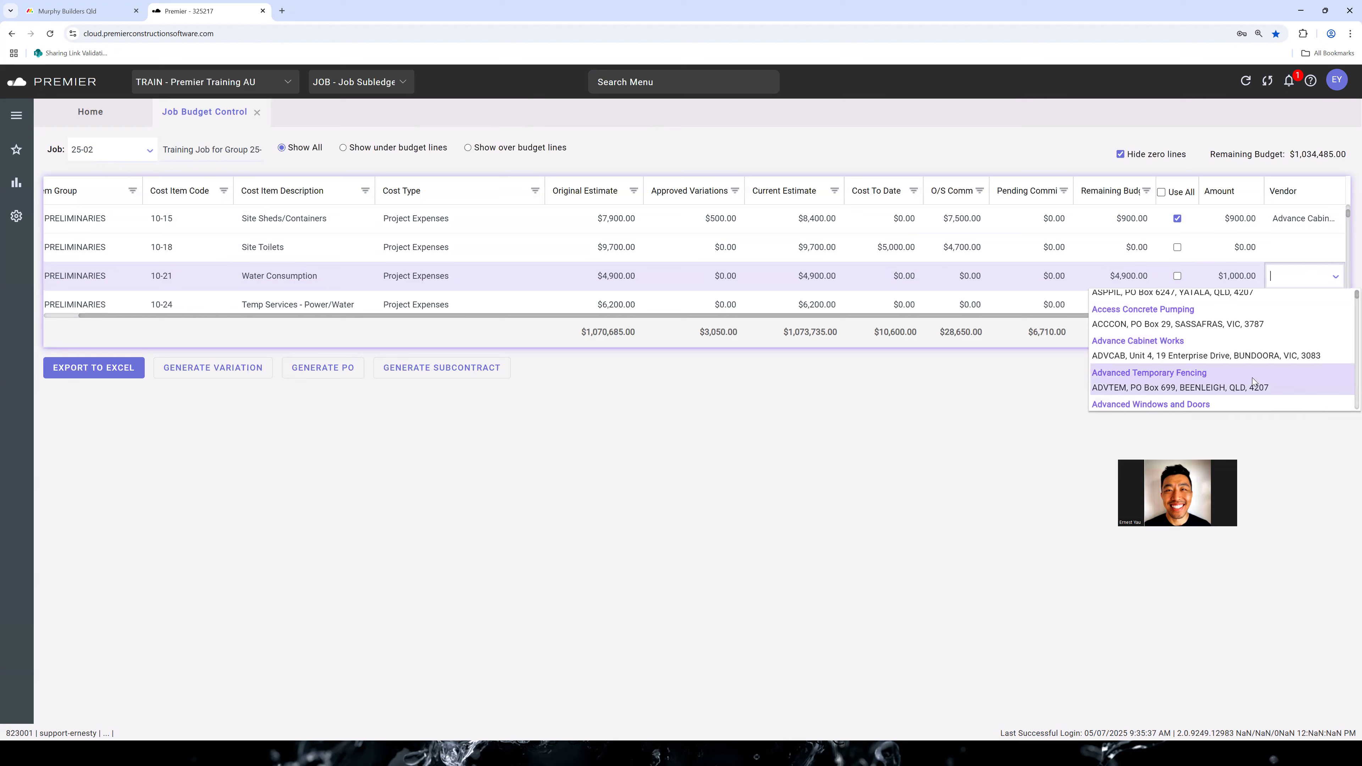
click(1253, 378)
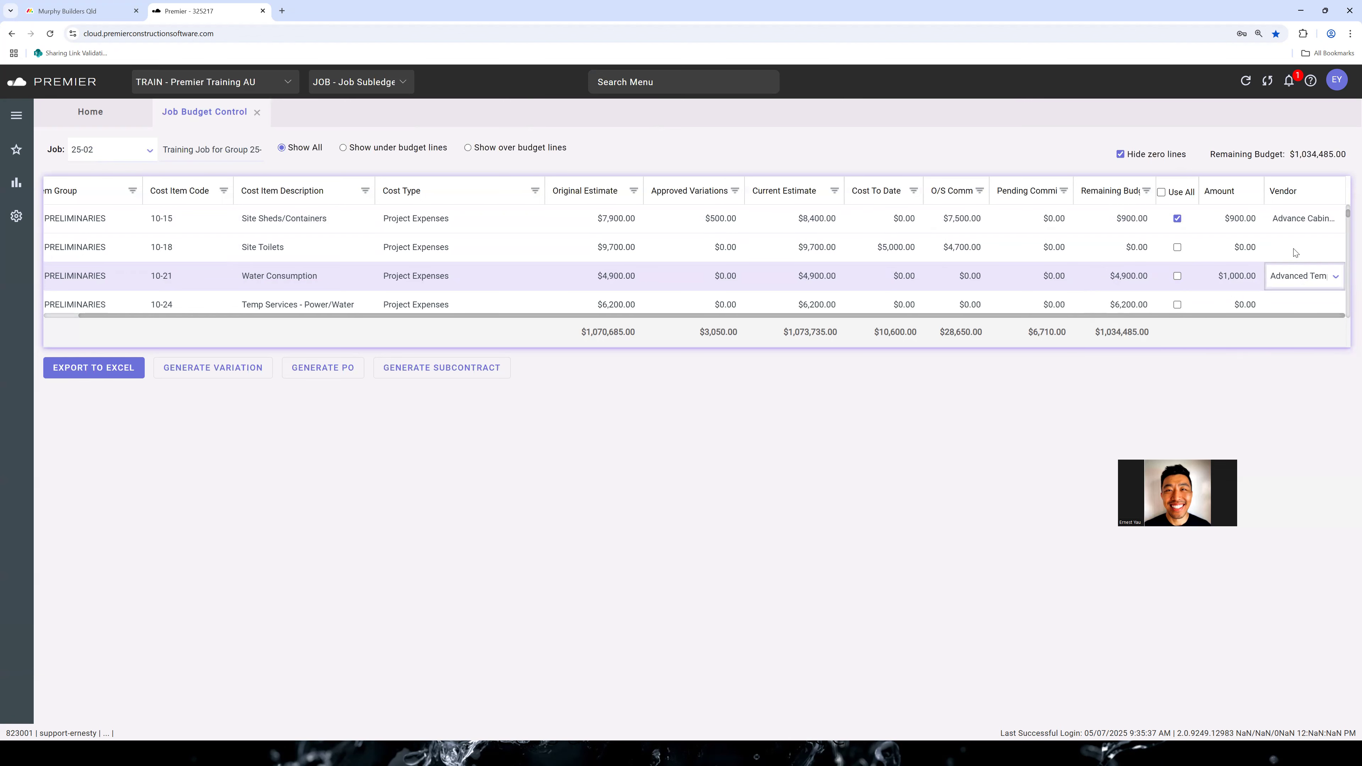
Generate purchase orders from the two allocated budget lines, and select the Advance Cabinet Works order
click(382, 433)
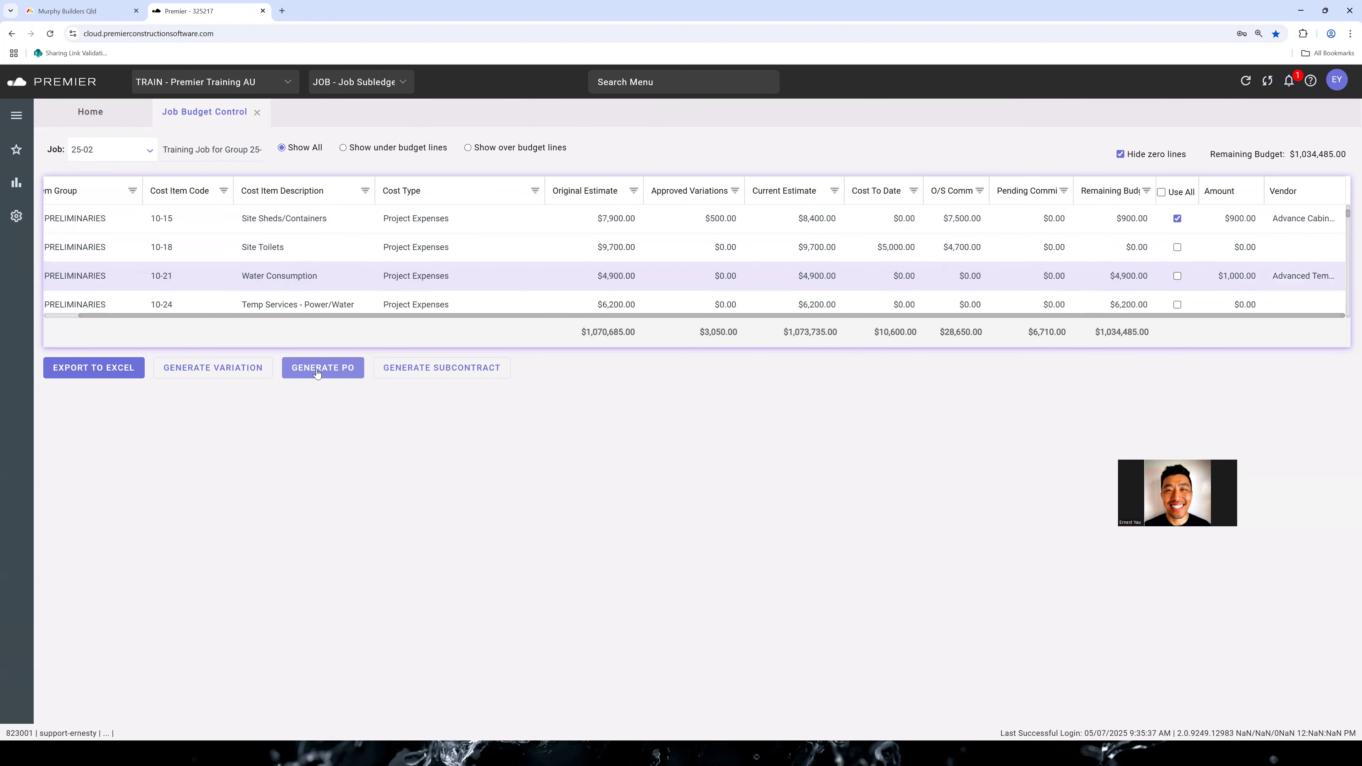
click(317, 370)
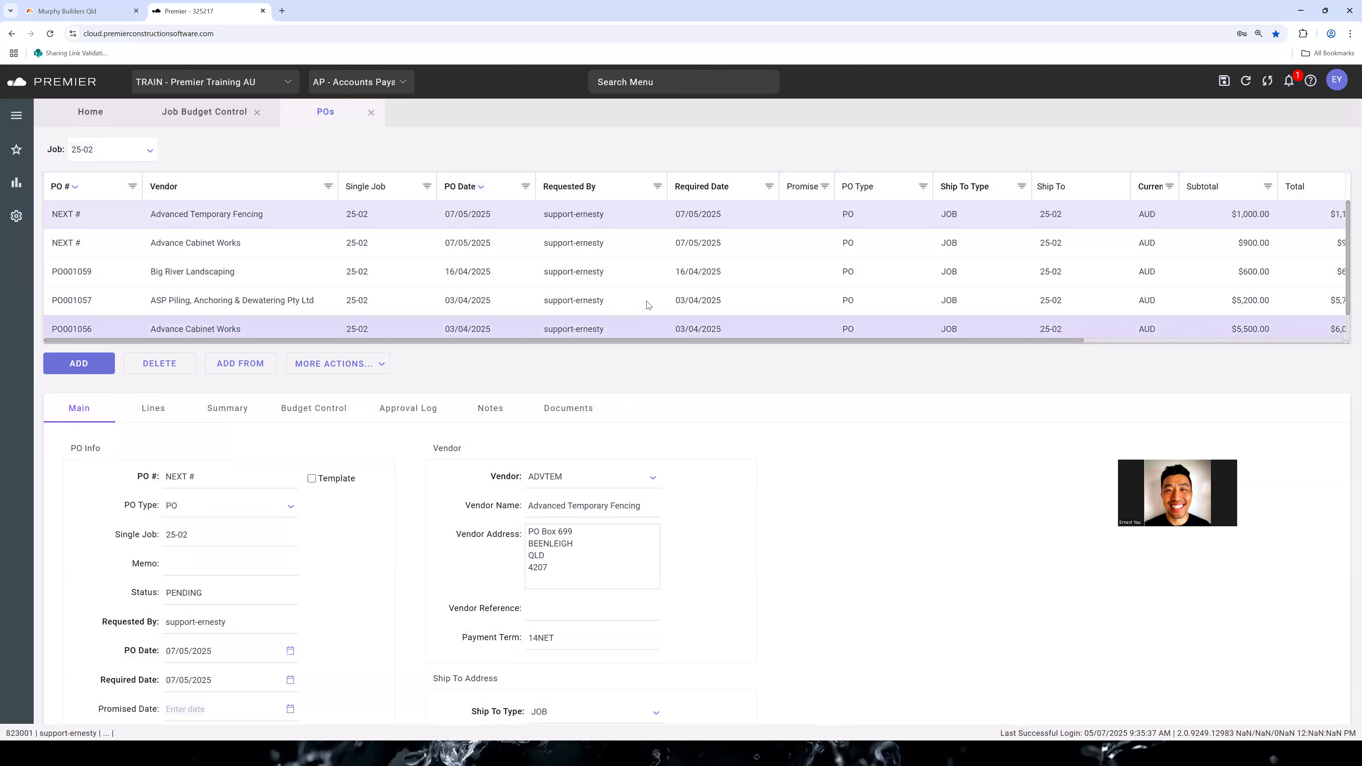
click(612, 244)
click(612, 244)
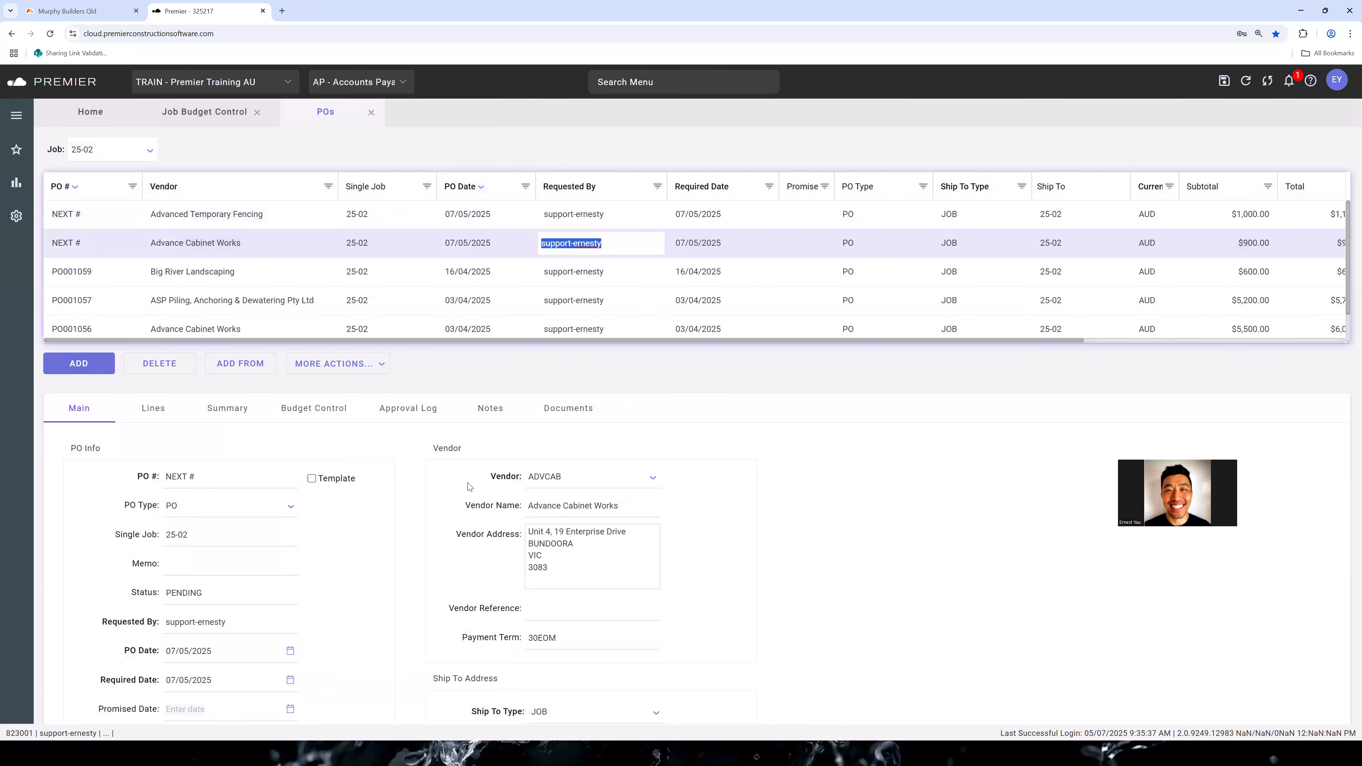
Examine the main PO info, vendor and ship-to address details of the new Advance Cabinet Works purchase order
scroll(417, 455, down, 4)
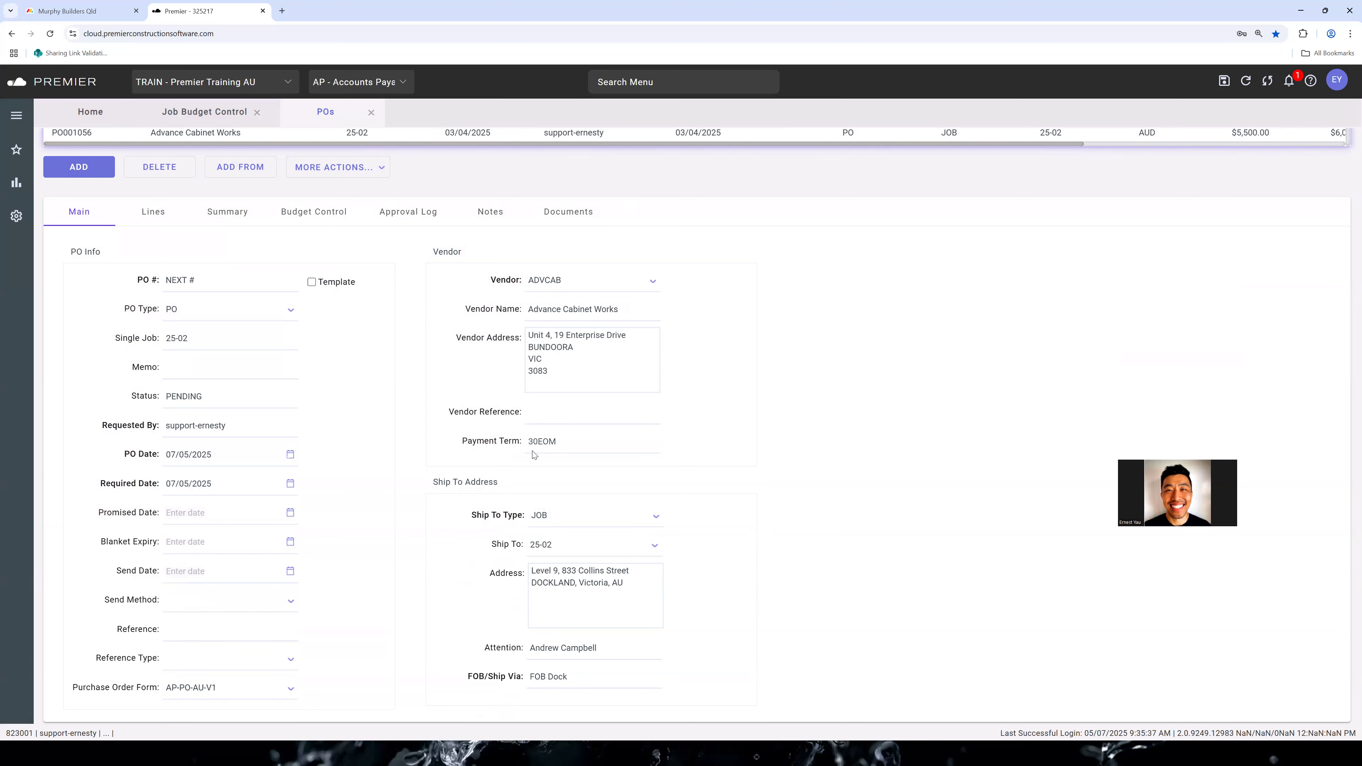
scroll(534, 455, up, 4)
scroll(418, 357, down, 3)
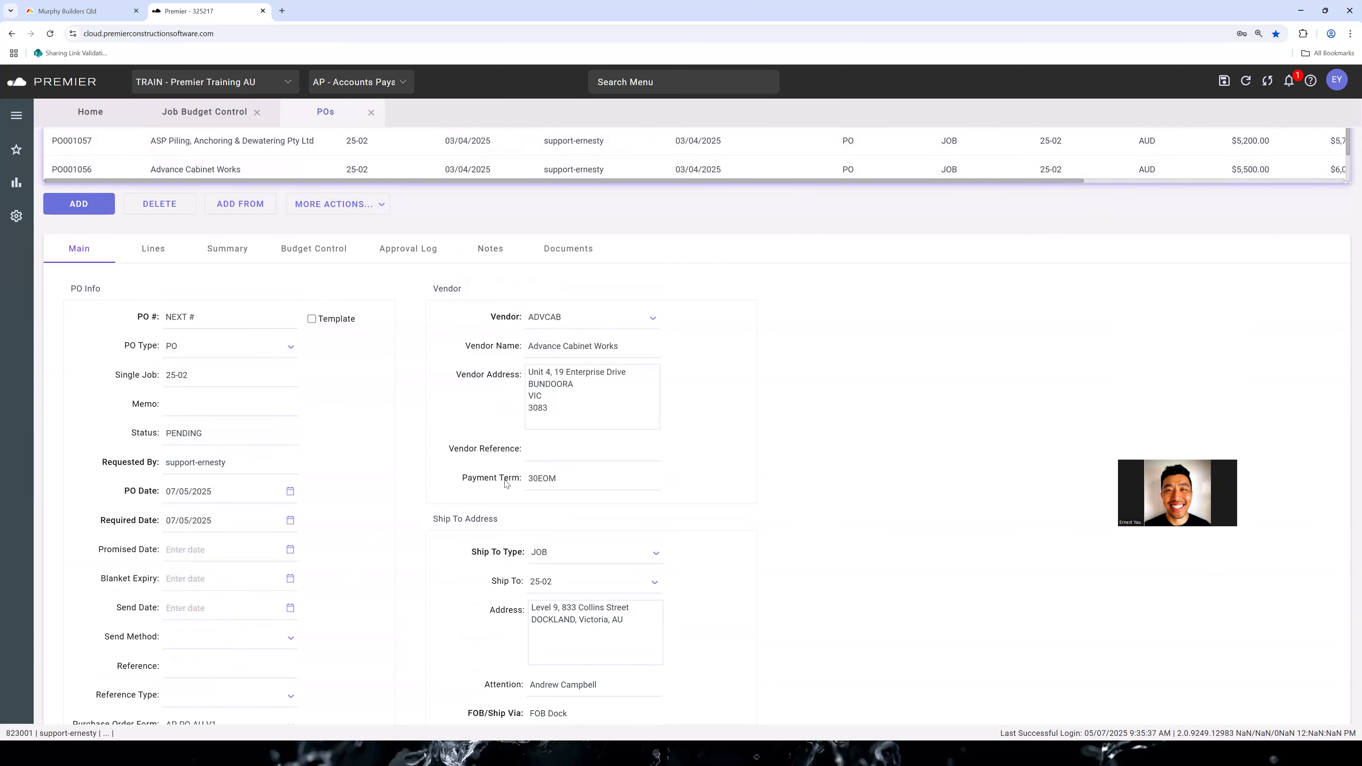
scroll(543, 387, down, 1)
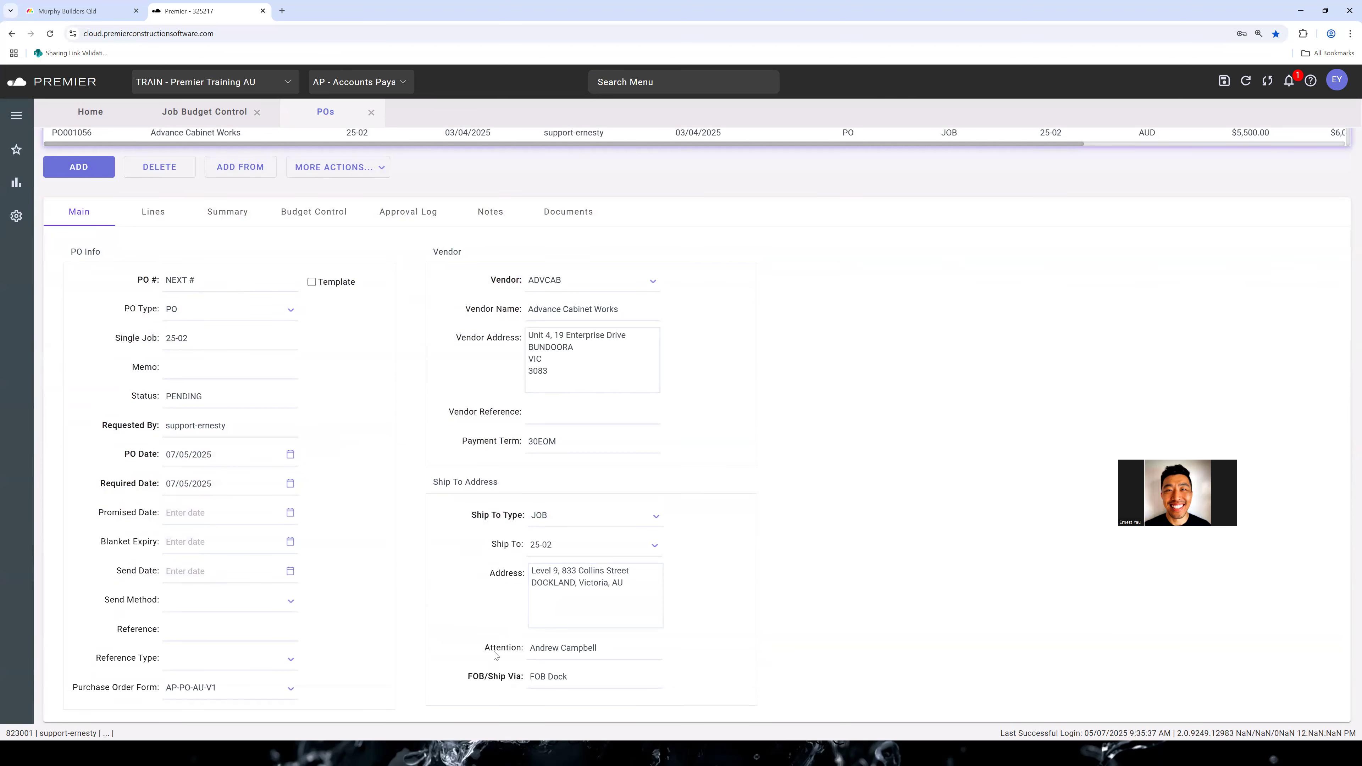
click(628, 647)
scroll(333, 472, up, 3)
scroll(358, 443, down, 3)
scroll(356, 372, up, 3)
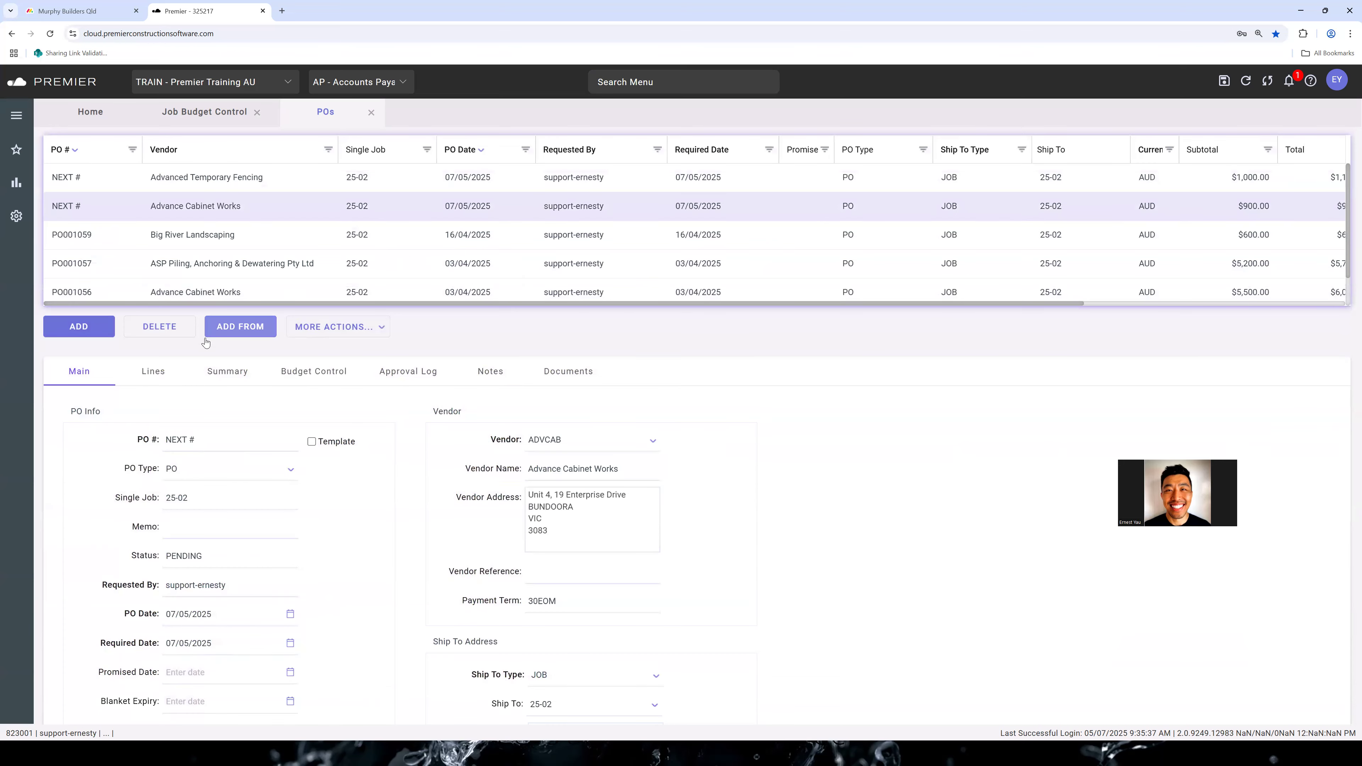
Review the lines, status, summary and budget control of the new Advance Cabinet Works purchase order
click(159, 366)
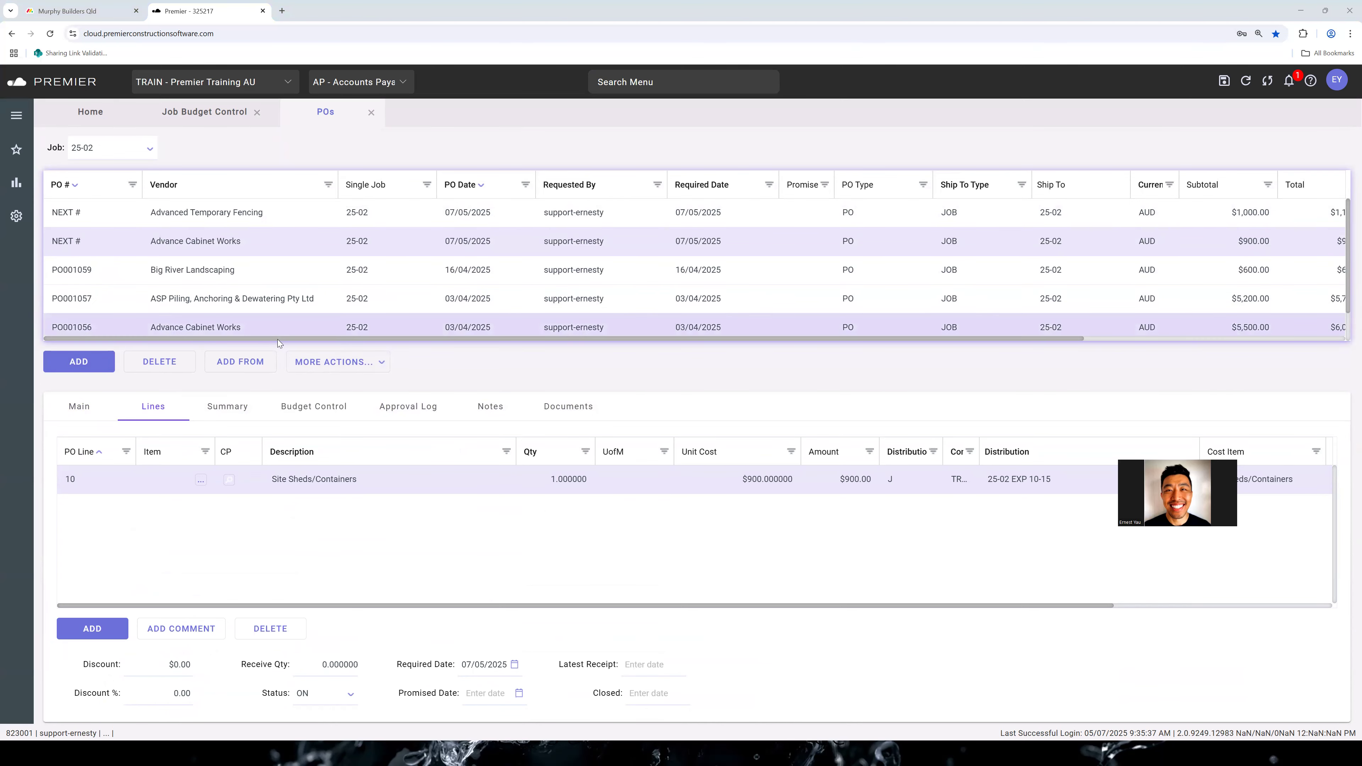
drag(312, 340, 600, 357)
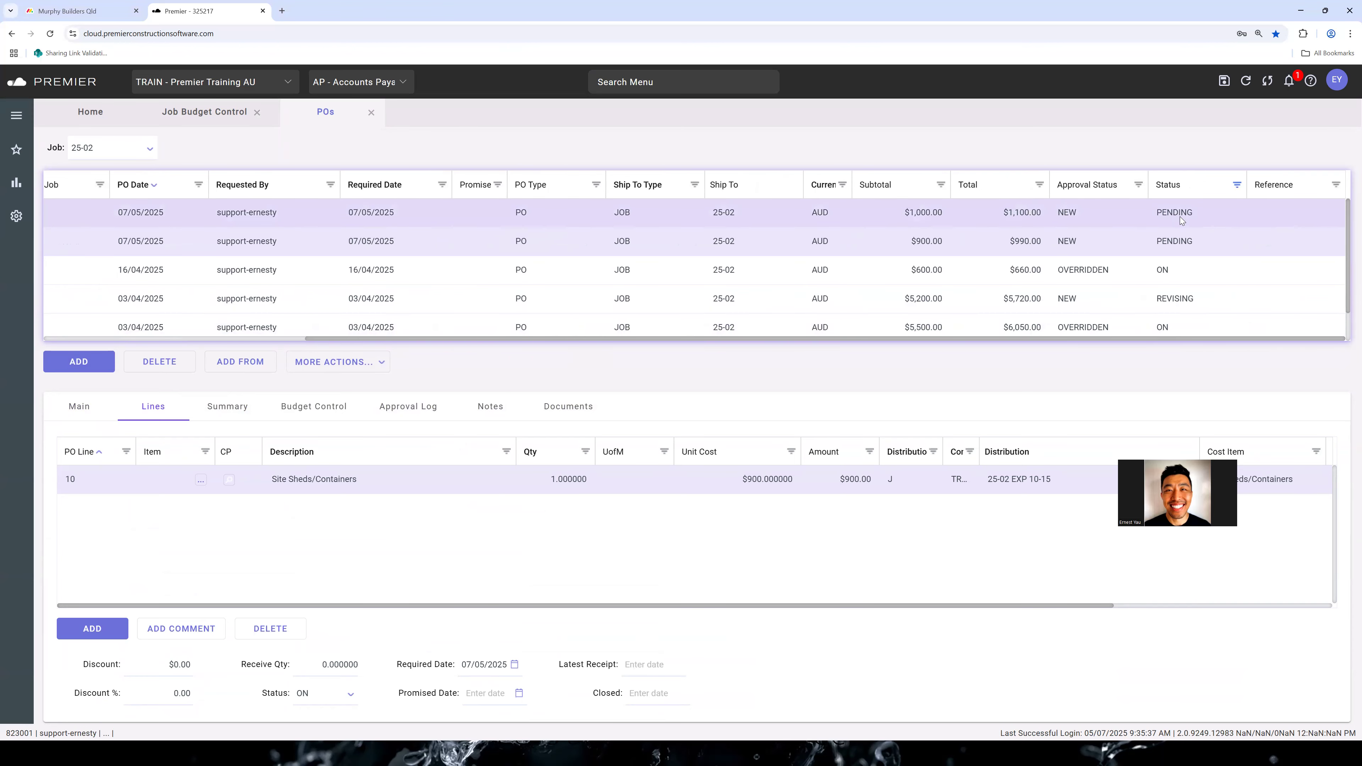
double_click(358, 477)
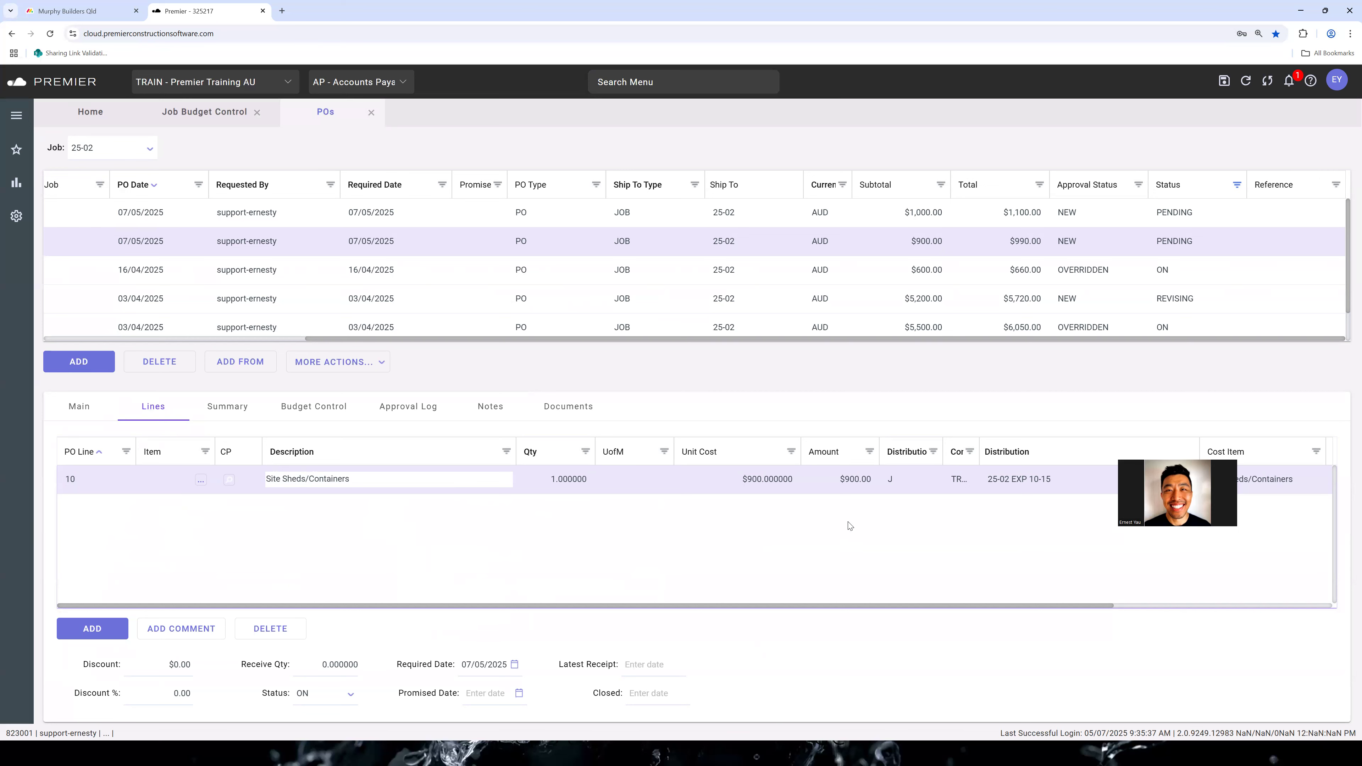
click(434, 576)
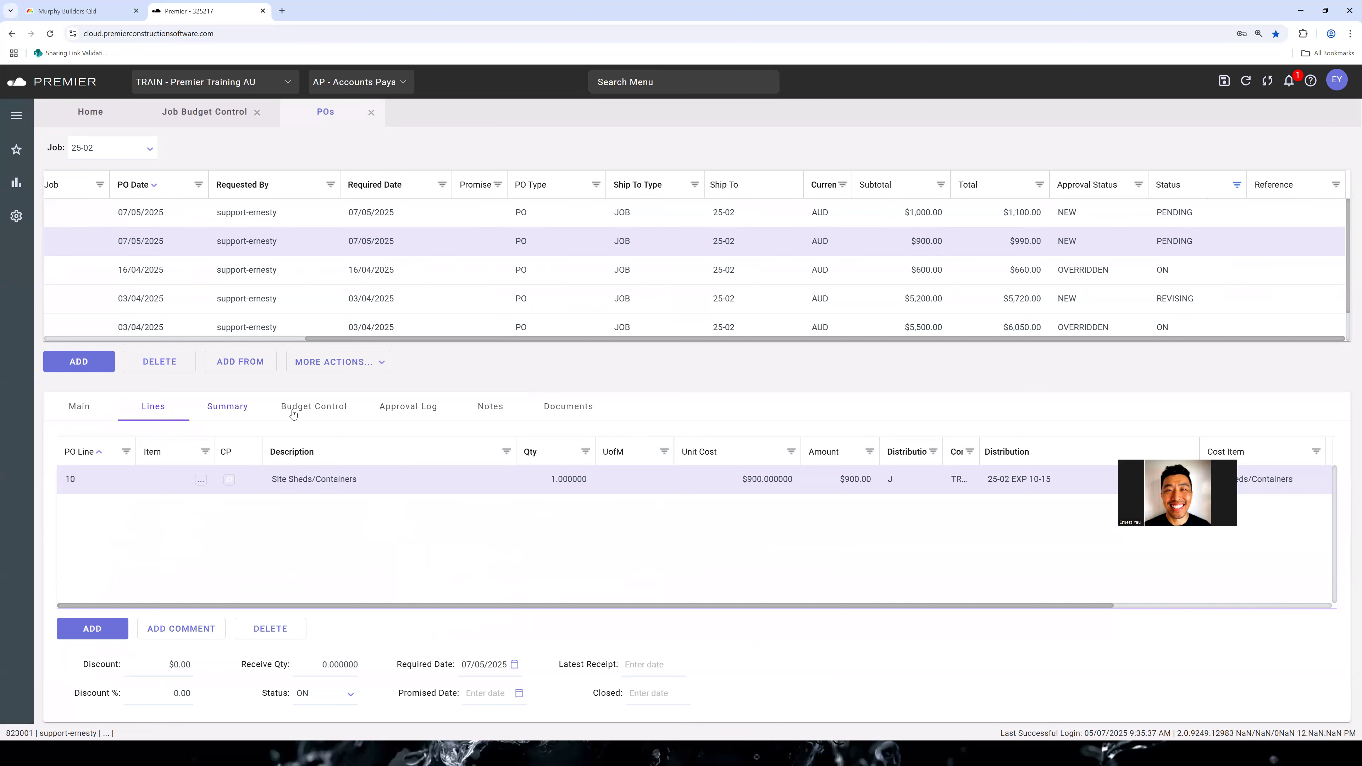
click(258, 408)
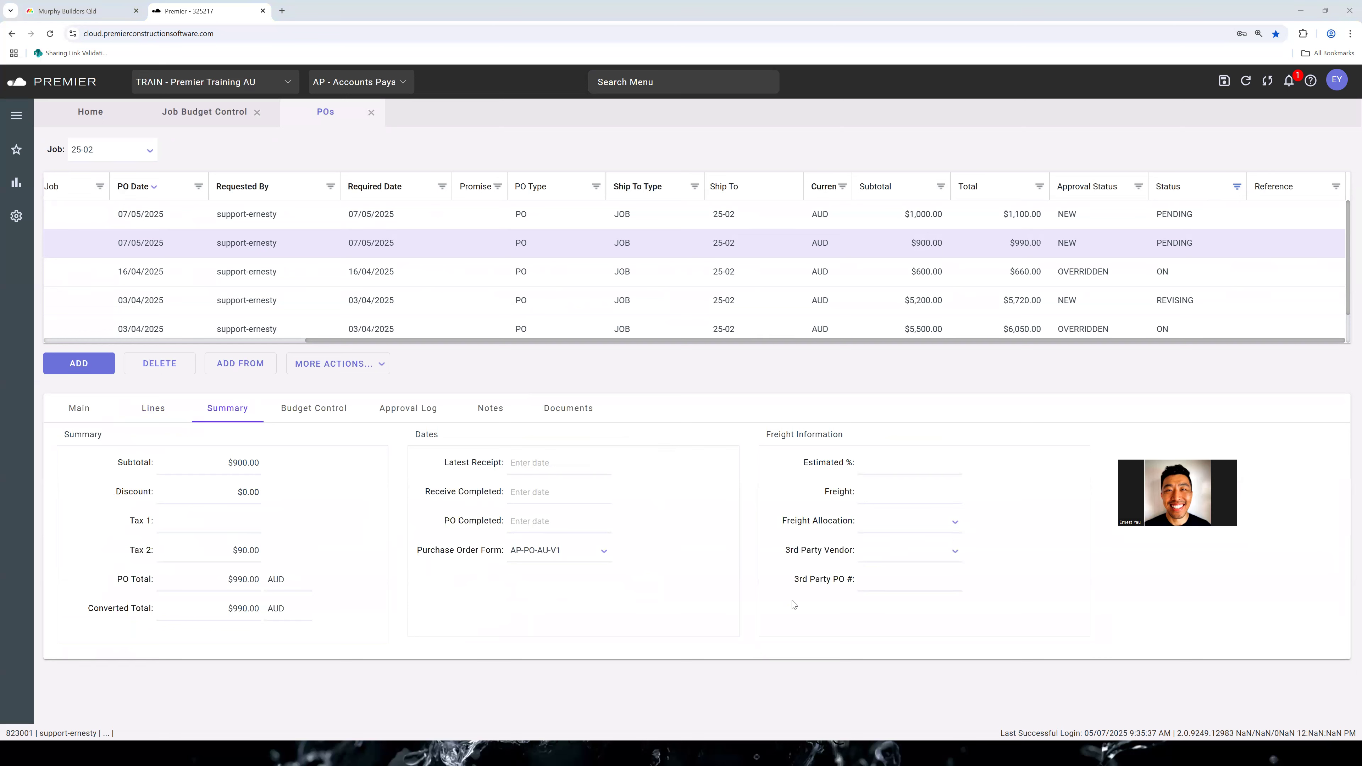
click(317, 414)
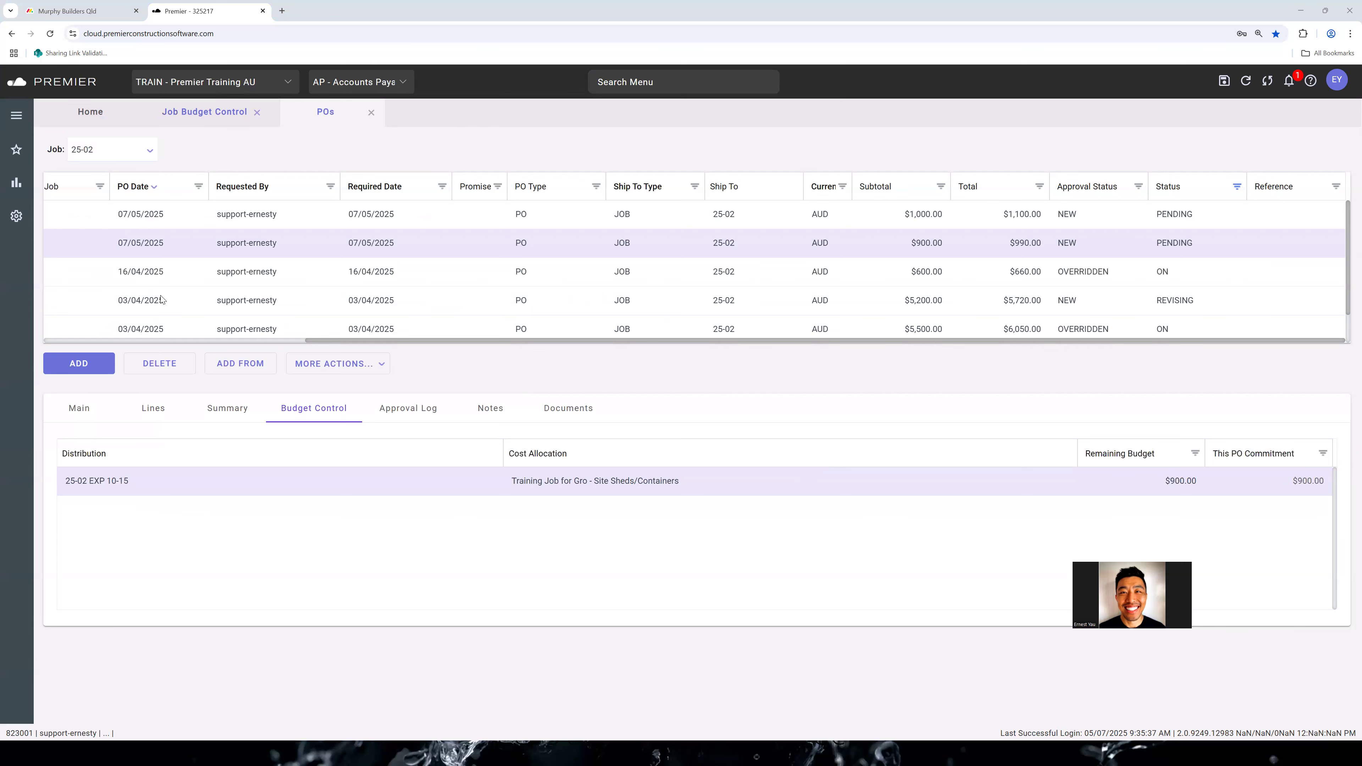
Review the approval log, notes and documents of the new Advance Cabinet Works purchase order, and return to its main details
drag(255, 340, 70, 344)
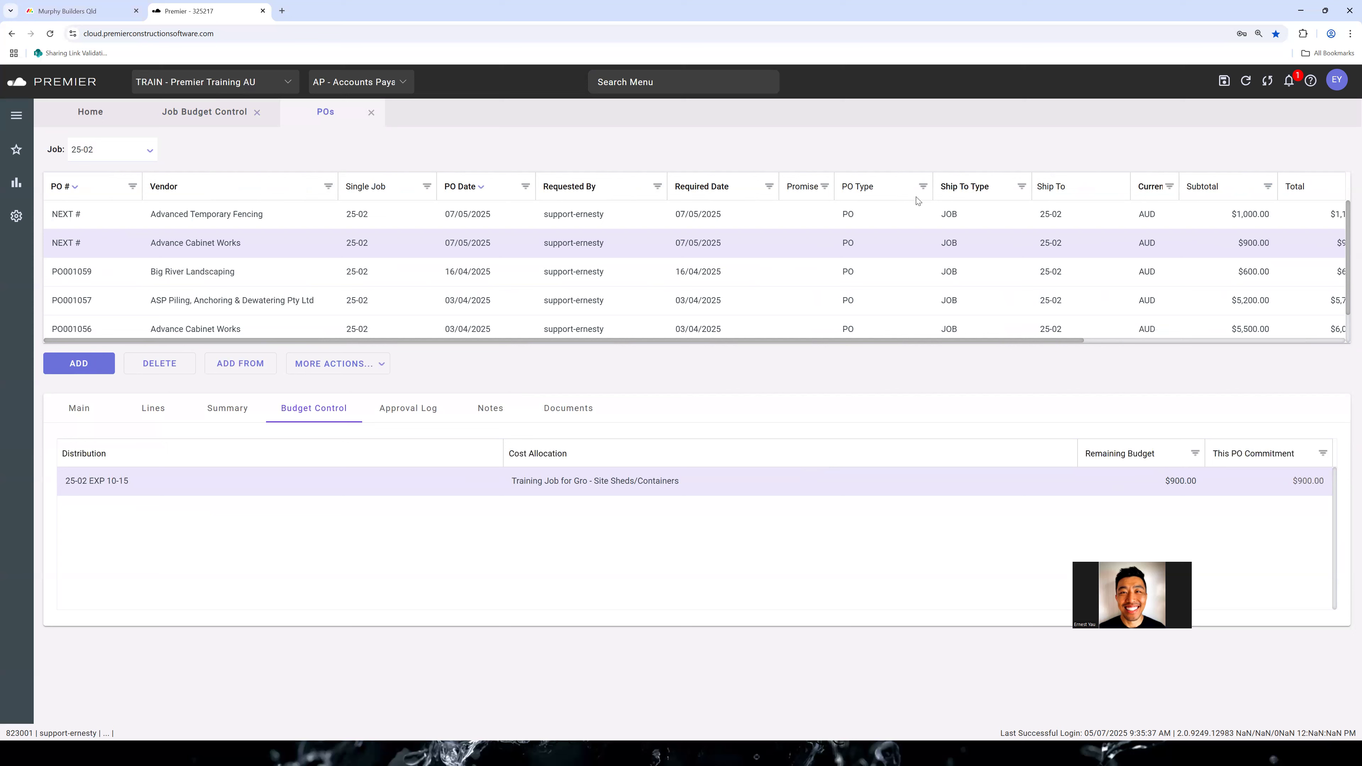
click(410, 407)
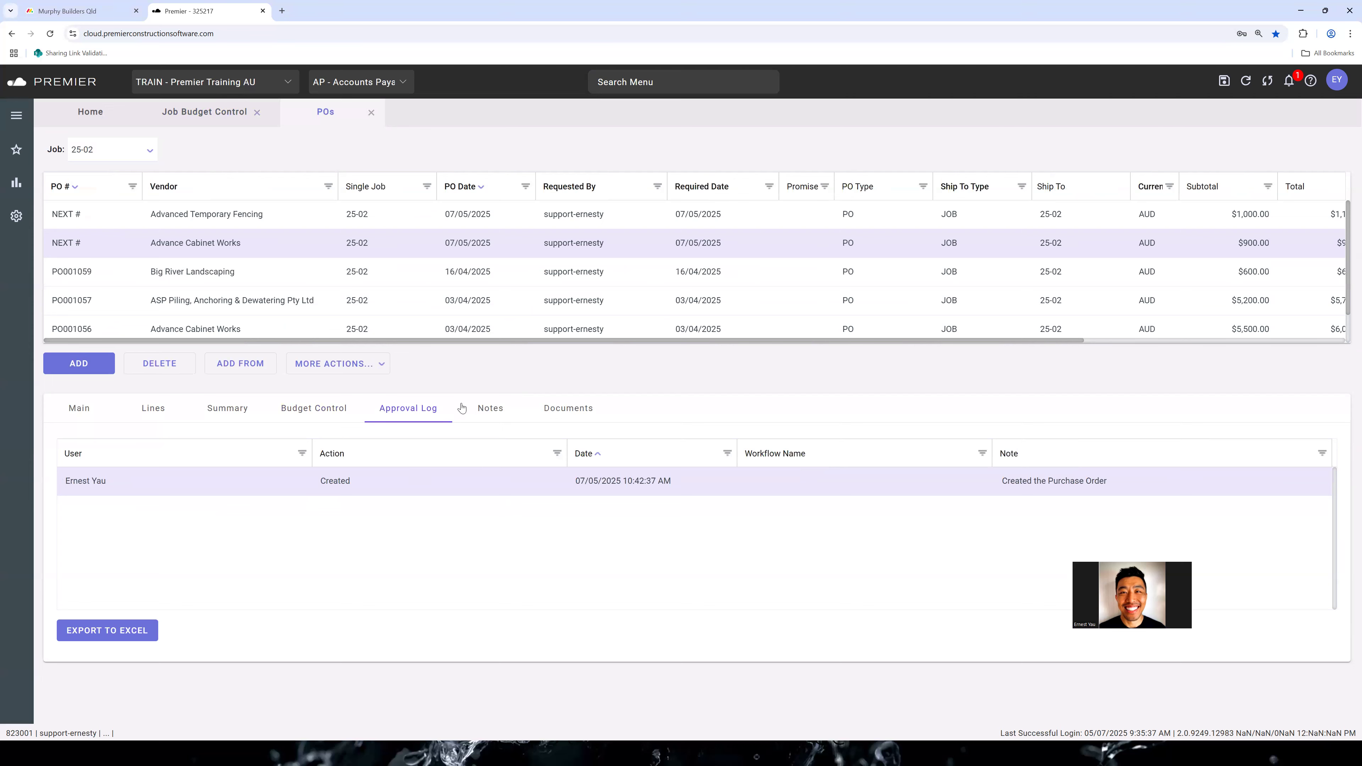
click(497, 411)
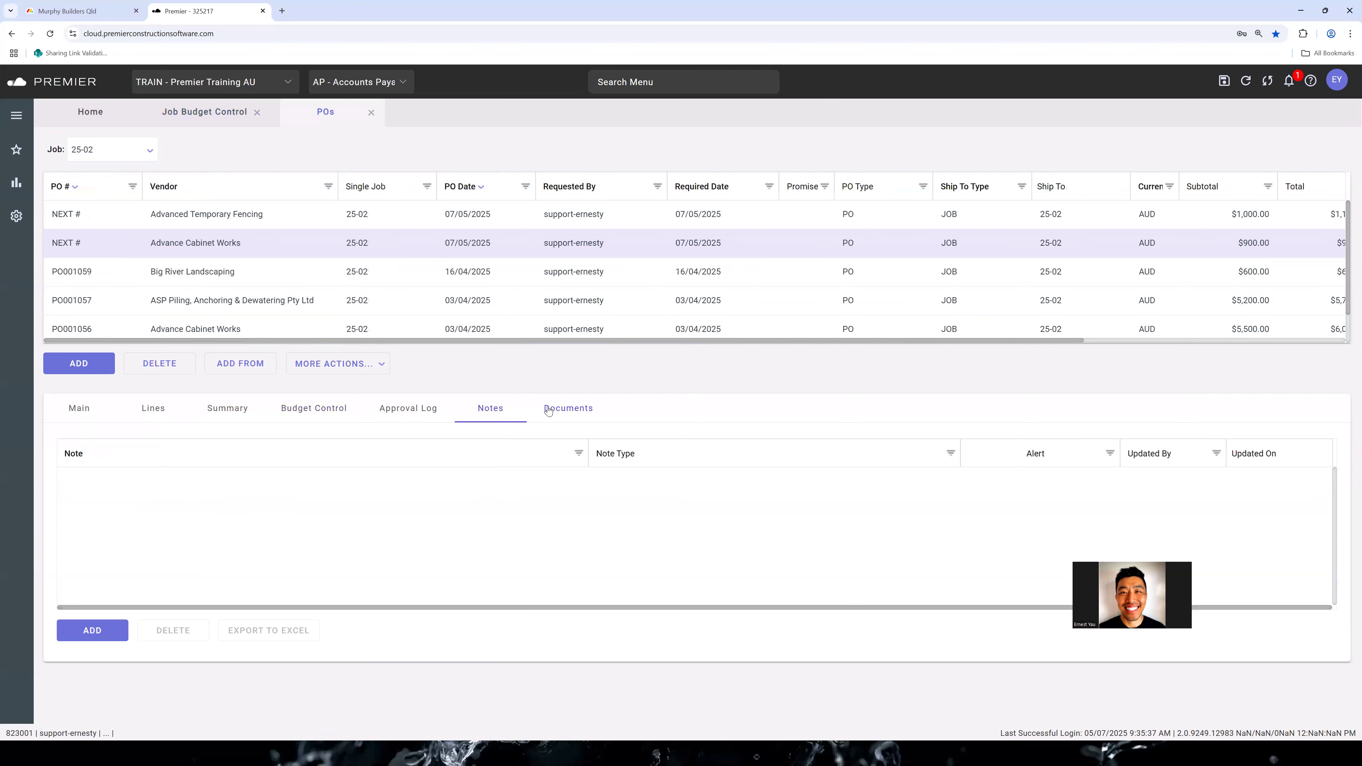
click(549, 410)
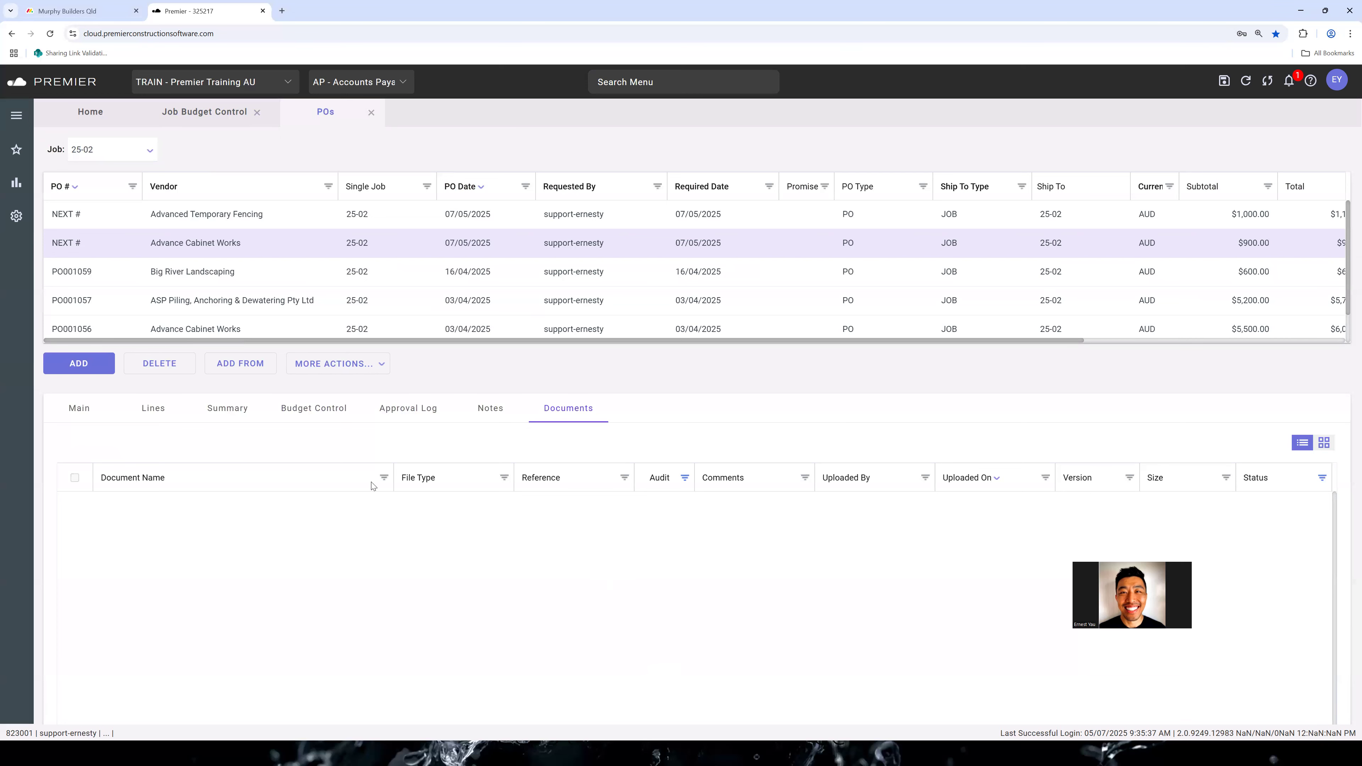
click(87, 411)
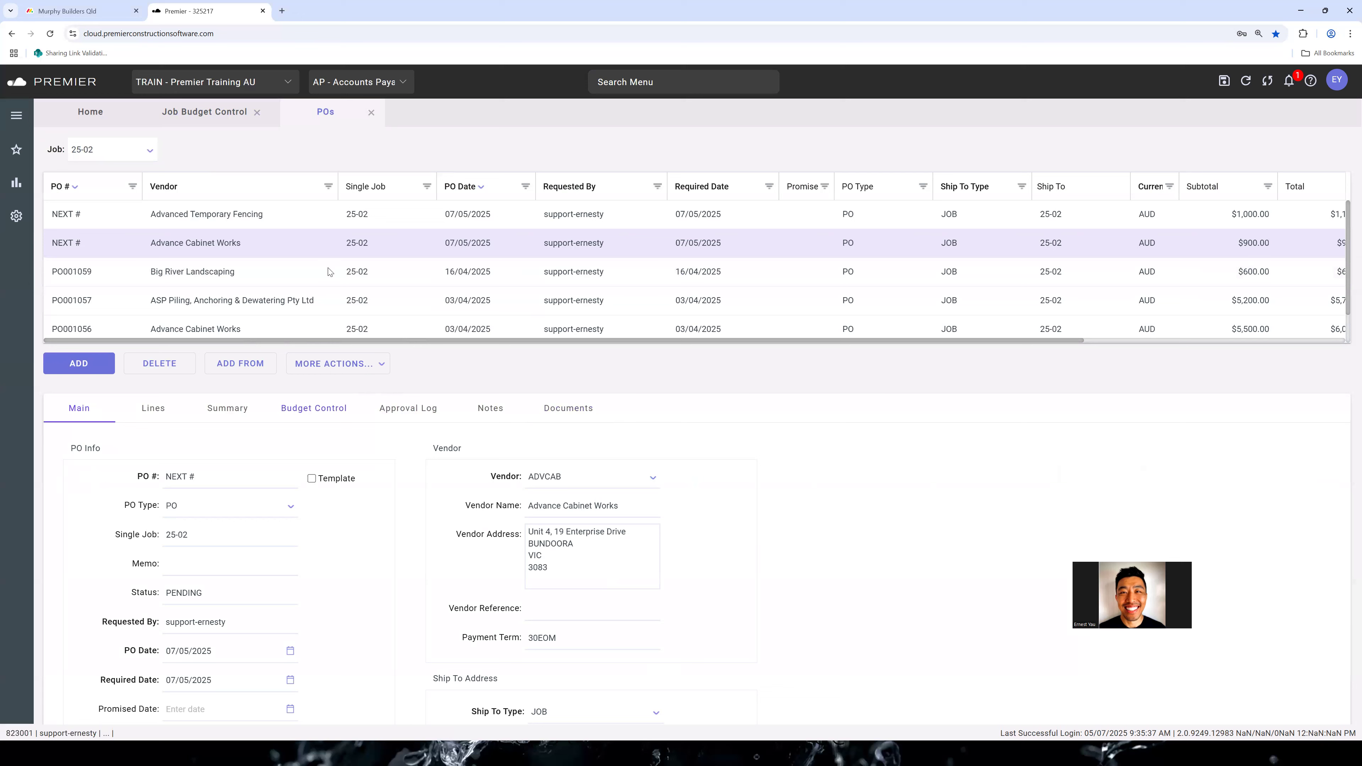
Check the approval logs of the Big River Landscaping and ASP Piling purchase orders, and the summary of the ASP Piling order
click(338, 275)
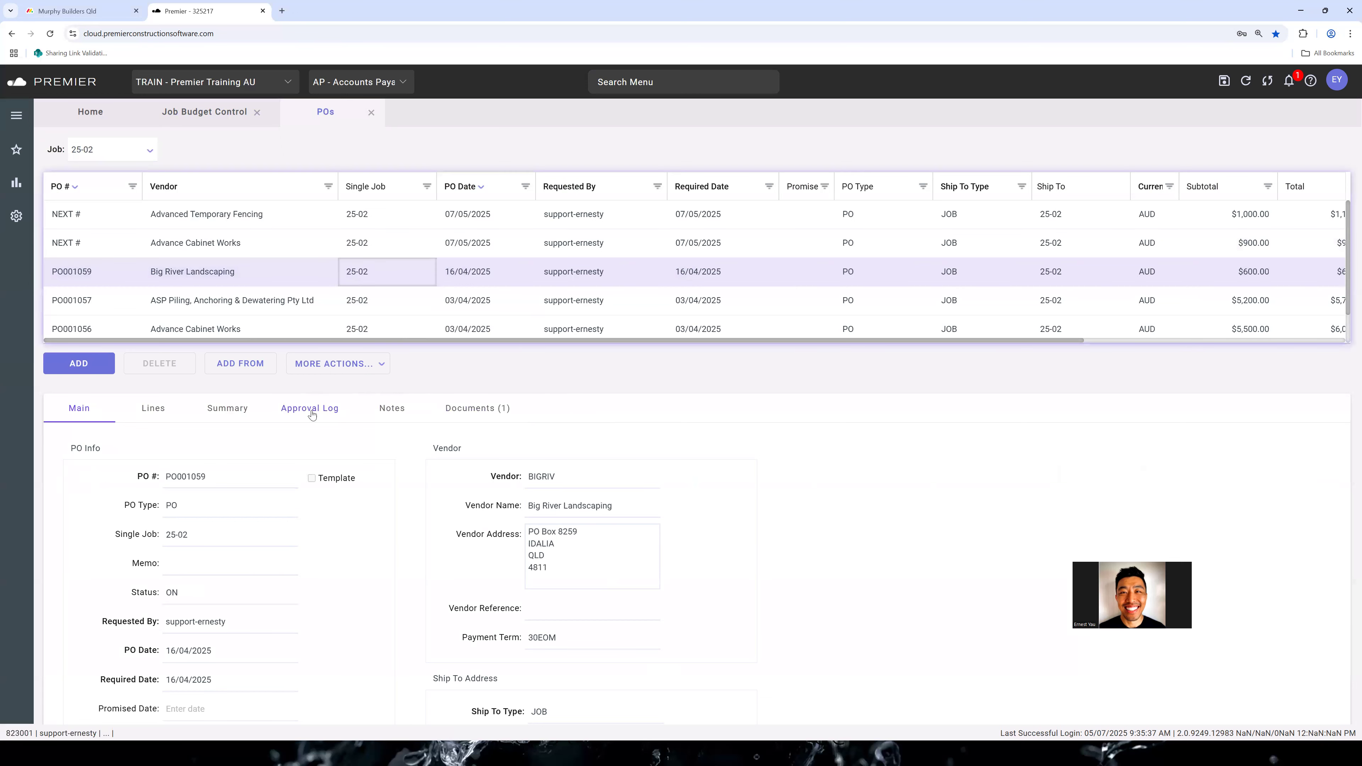
click(310, 410)
click(376, 316)
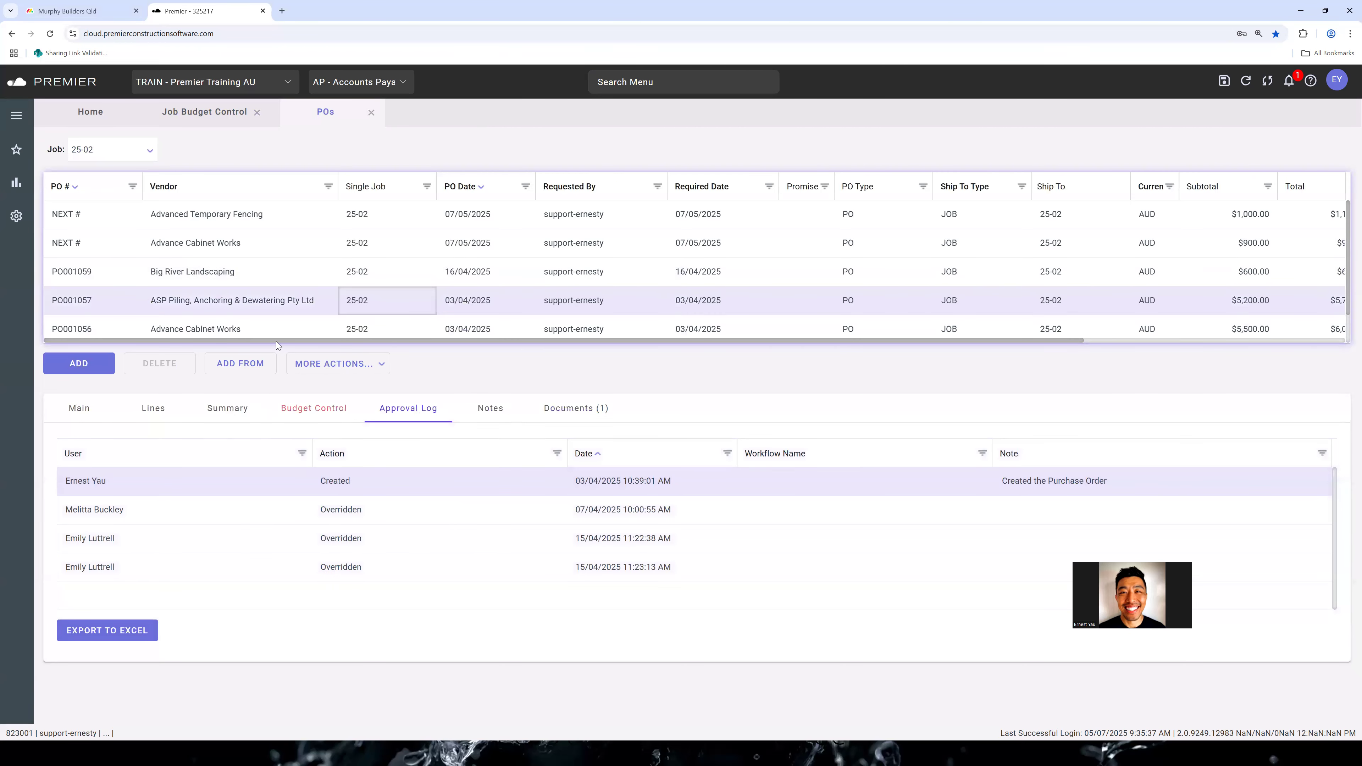
click(235, 411)
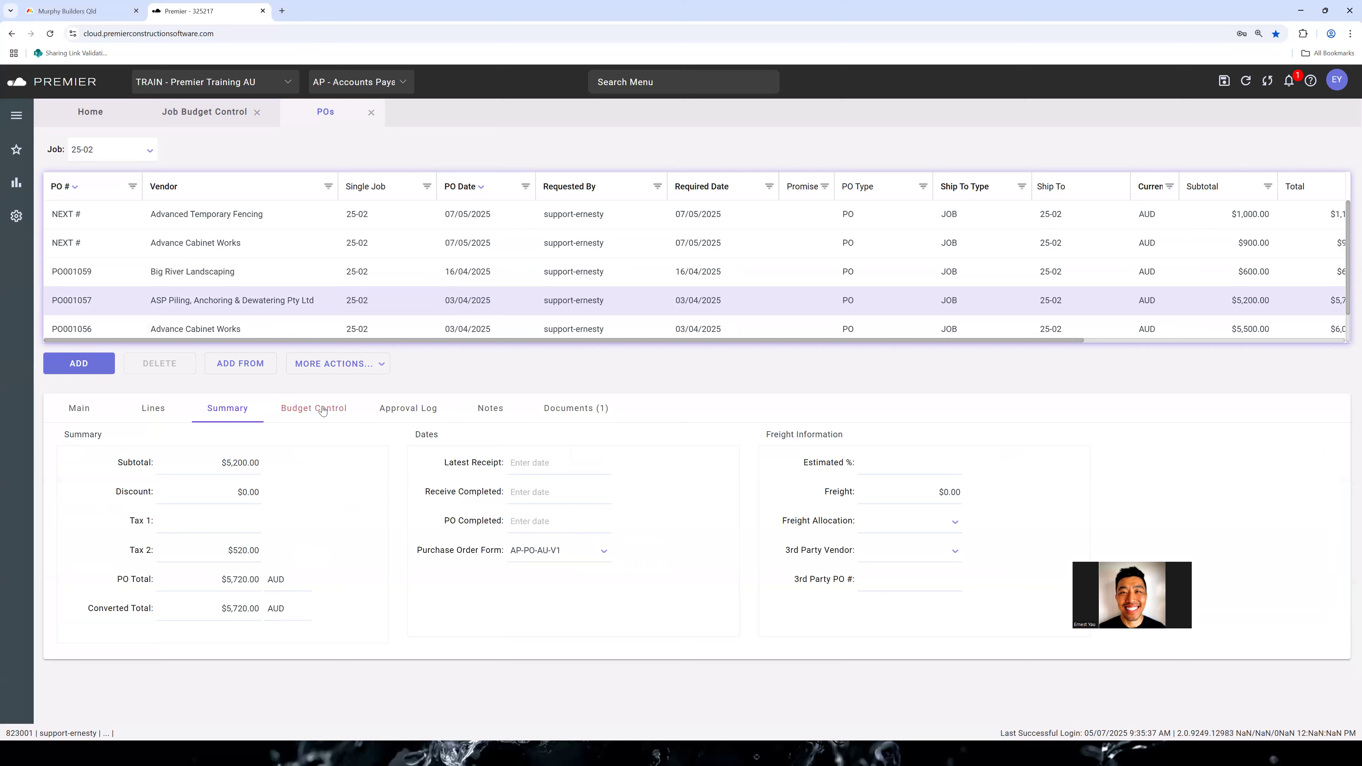
Compare the budget control details of the ASP Piling purchase order with those of the new Advance Cabinet Works order
click(316, 243)
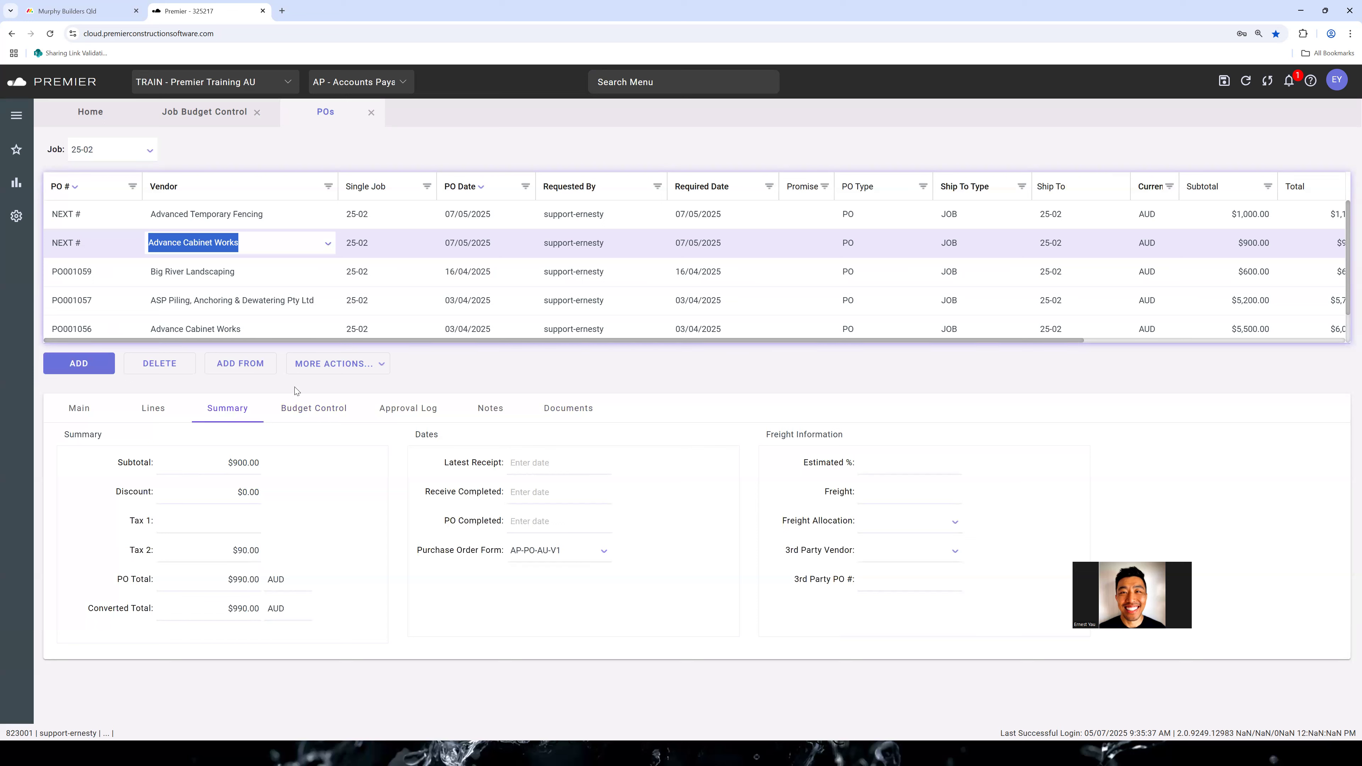
click(372, 304)
click(335, 408)
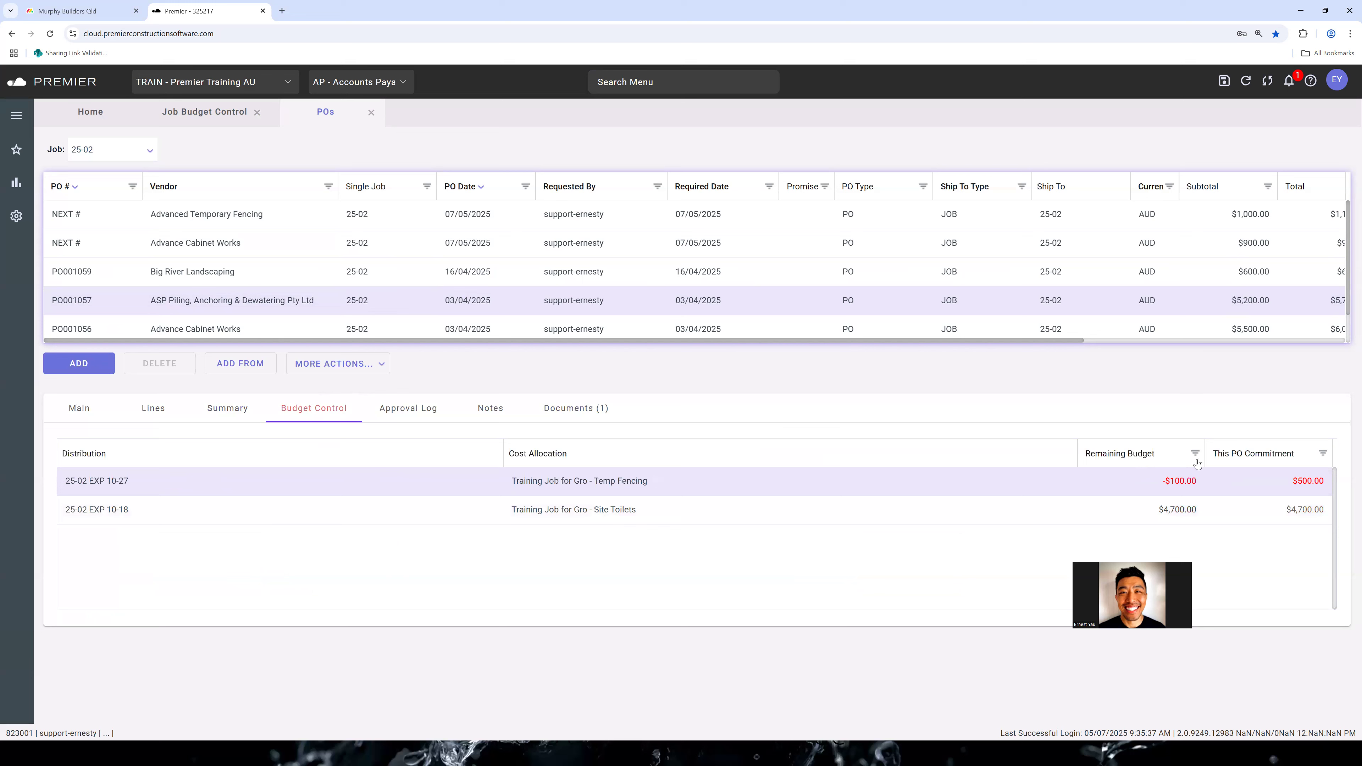
double_click(333, 242)
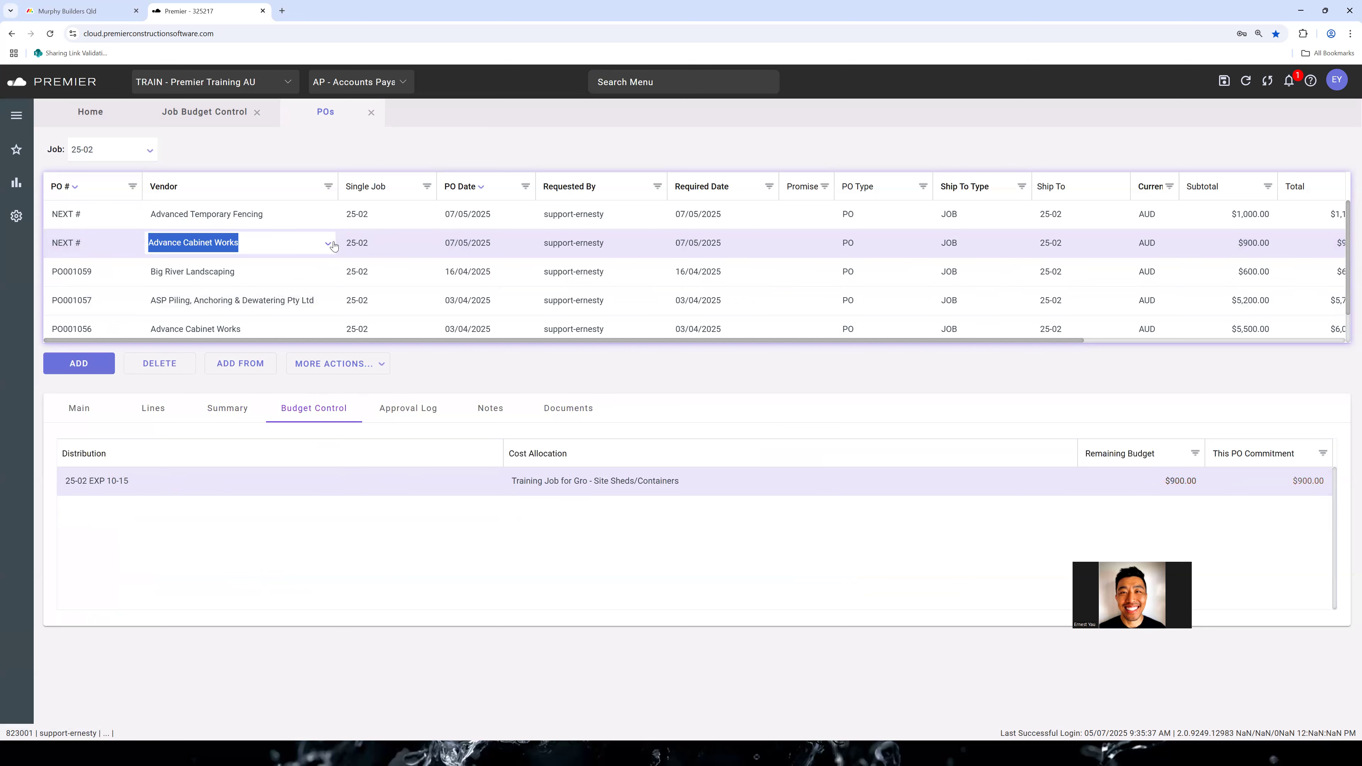
Print the new Advanced Temporary Fencing purchase order and open the downloaded PDF
click(337, 214)
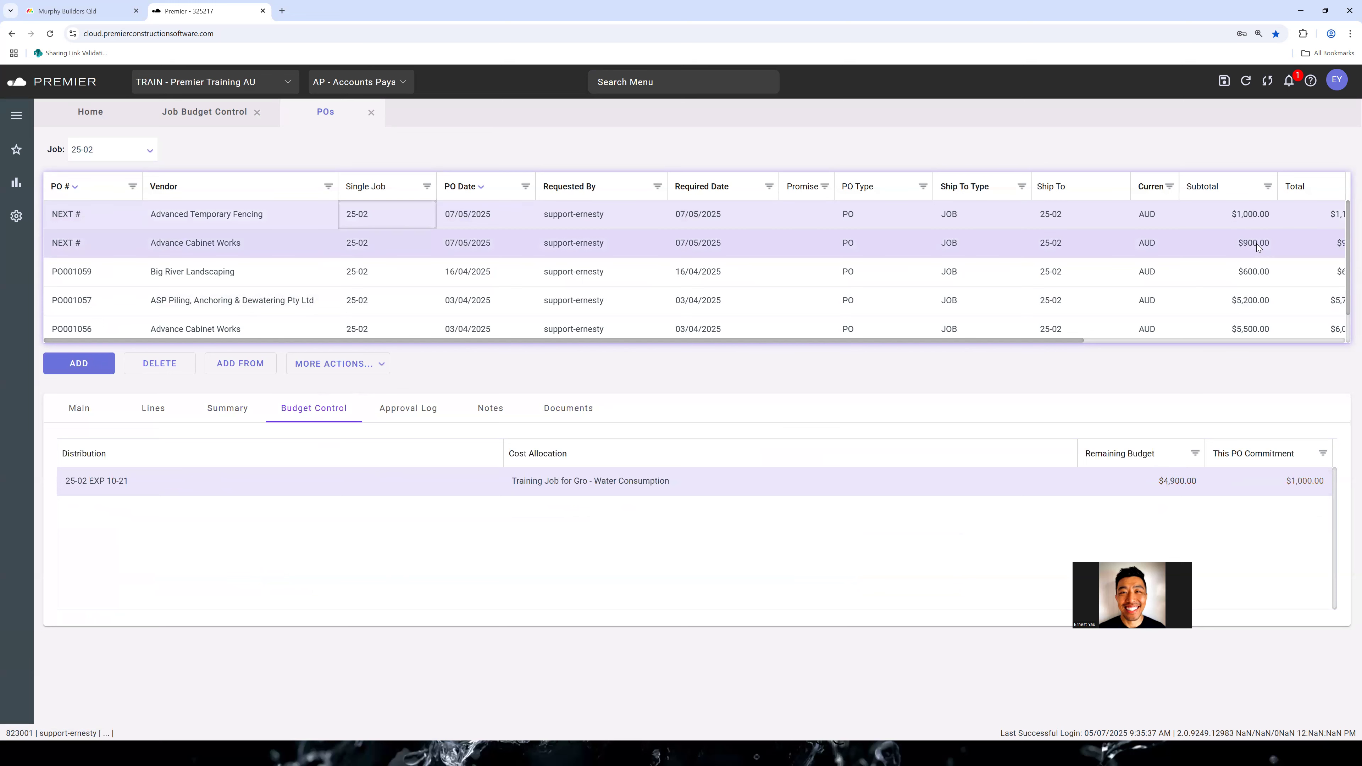
click(324, 364)
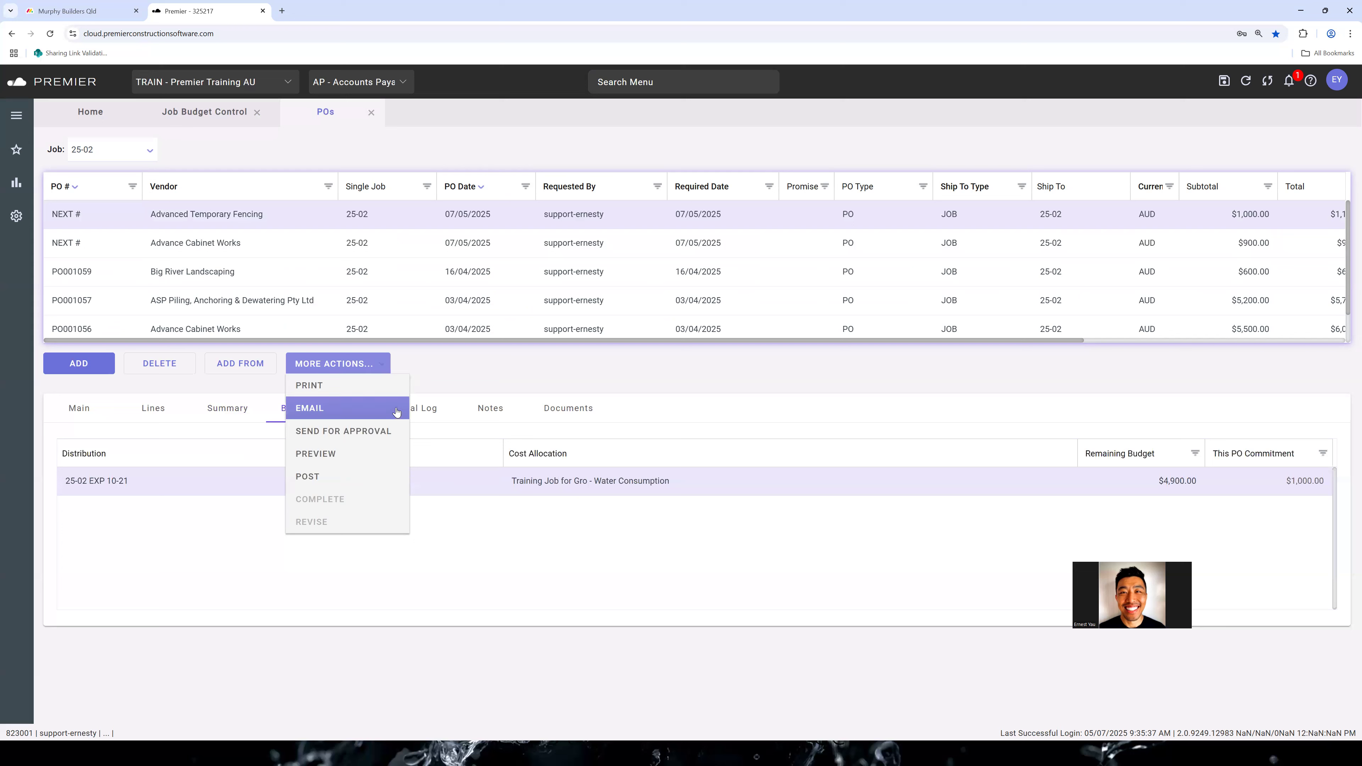
click(382, 395)
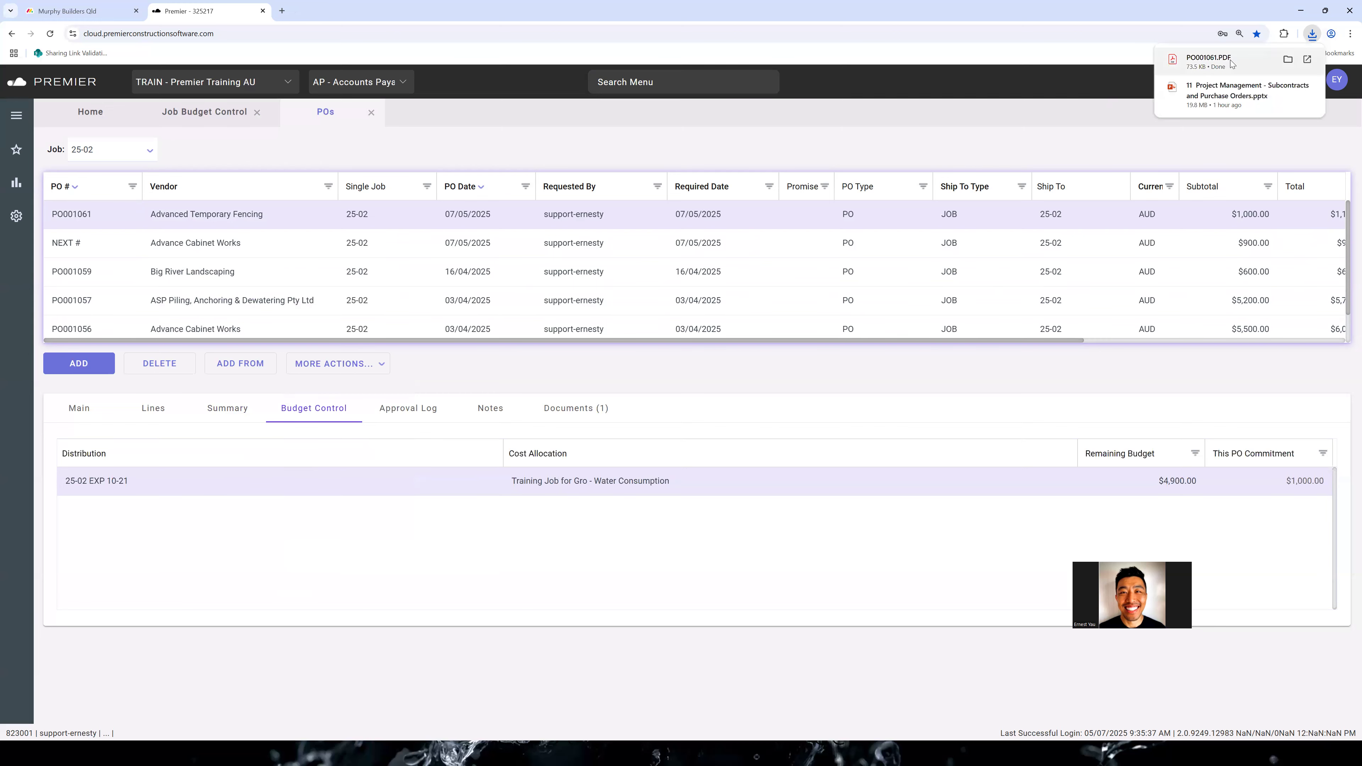
click(1213, 60)
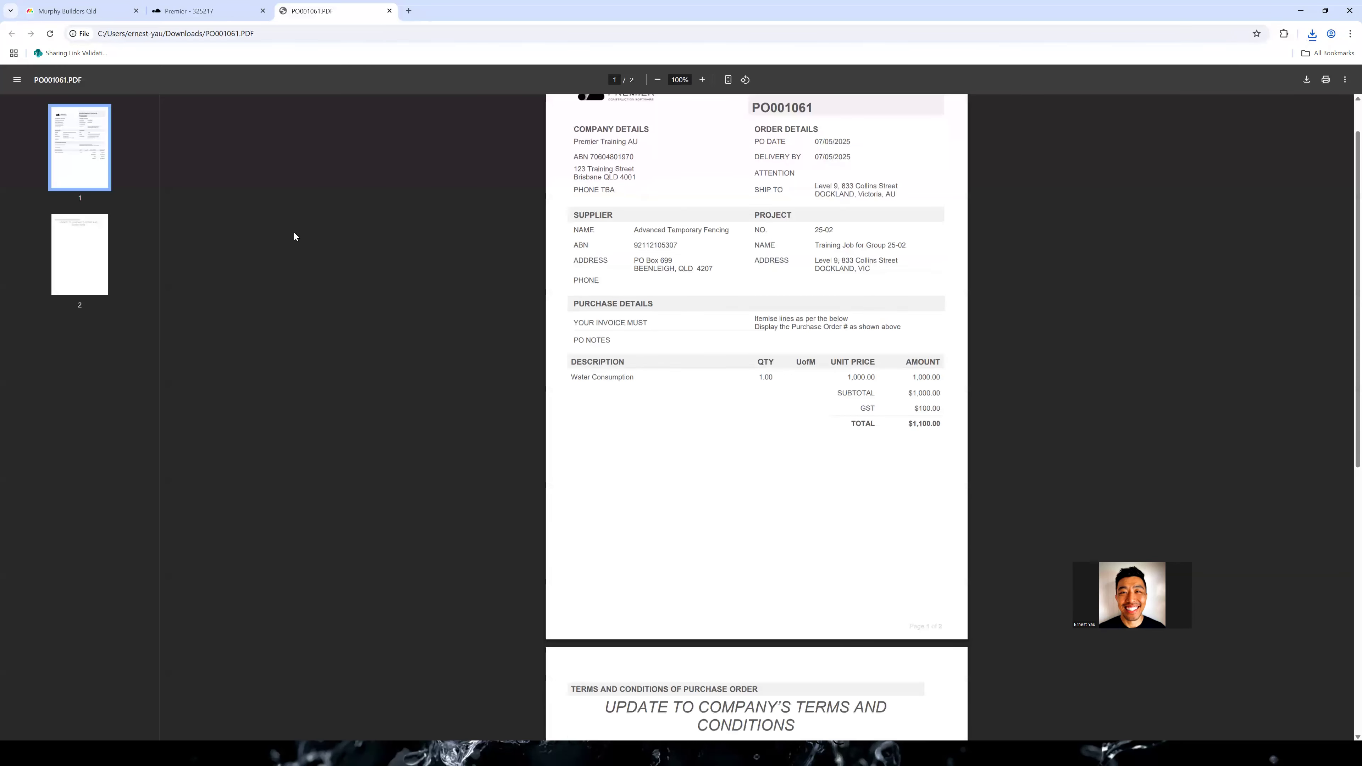
Read through the printed Advanced Temporary Fencing purchase order, including its Water Consumption line and terms and conditions
scroll(643, 310, down, 9)
scroll(614, 399, up, 10)
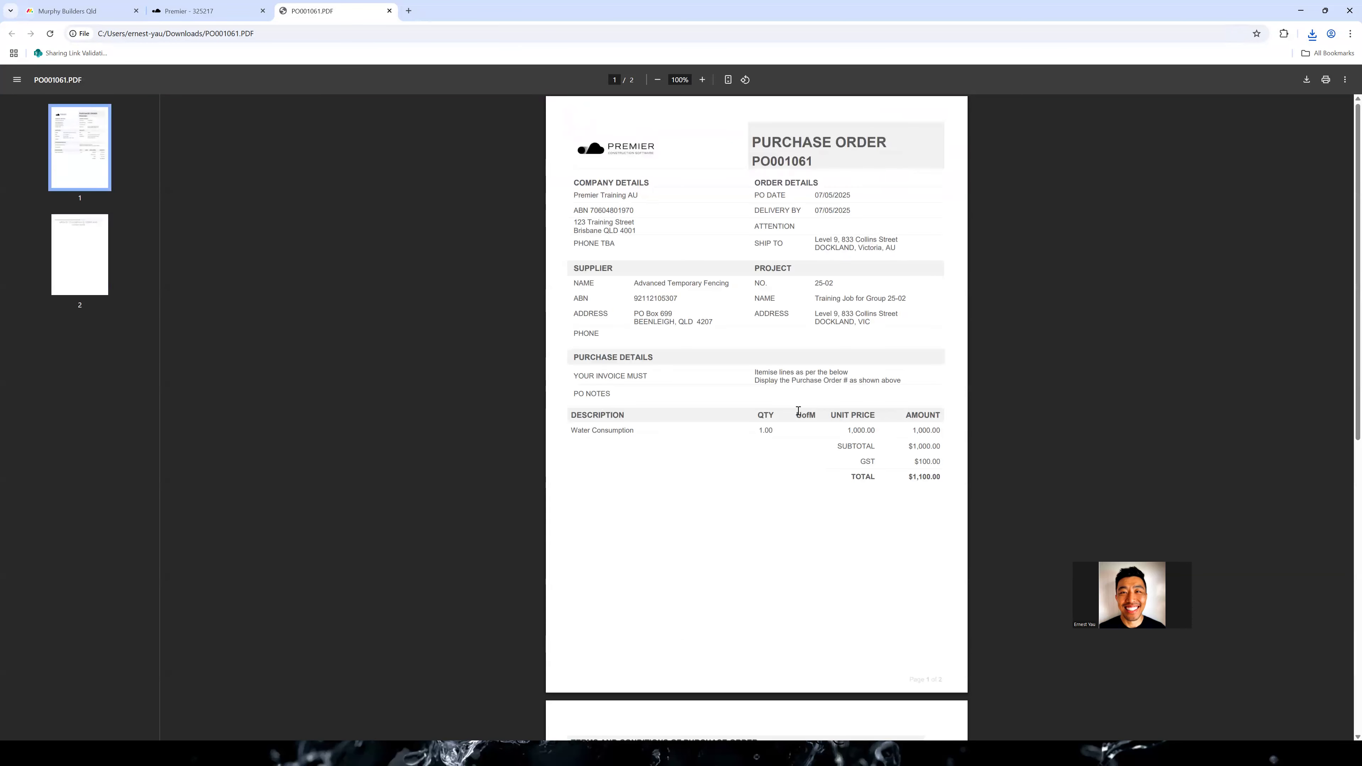
drag(571, 431, 636, 446)
click(351, 146)
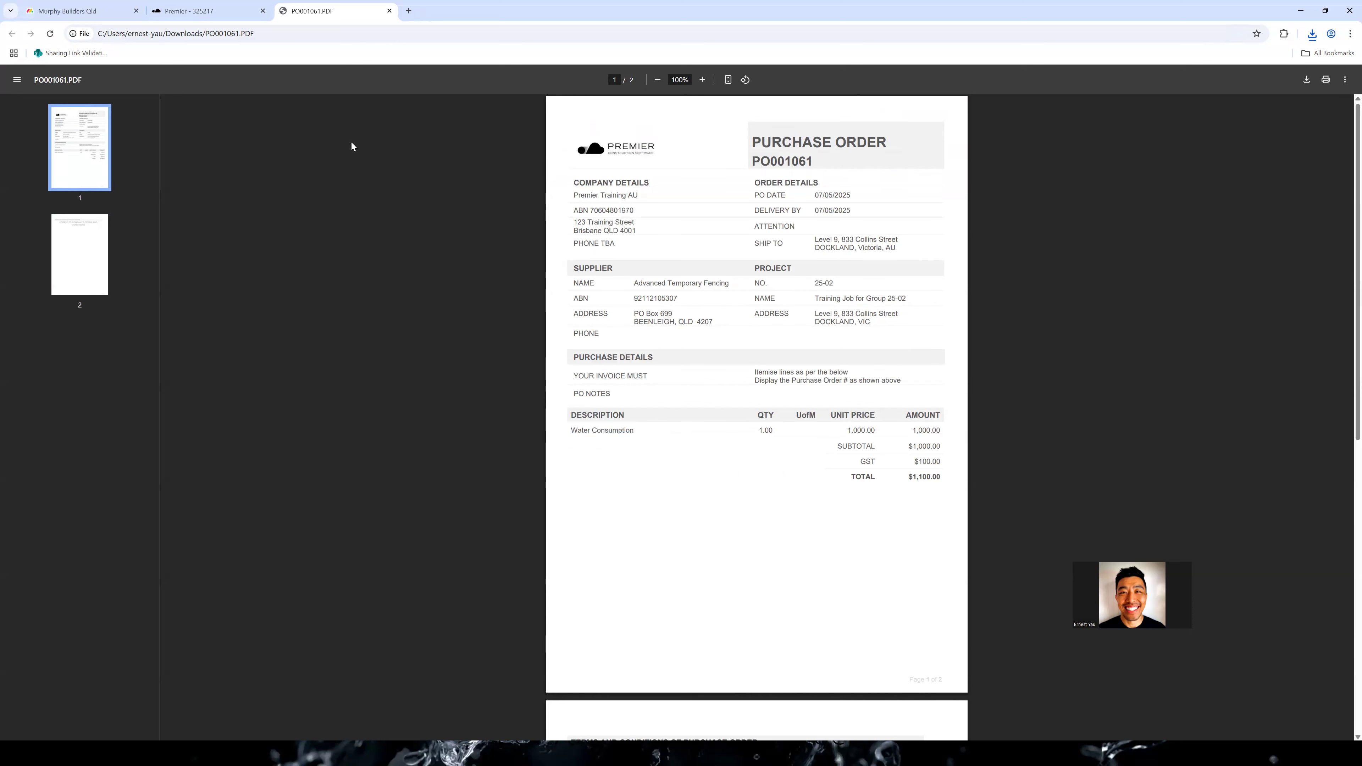
Close the printed PDF and post the Advanced Temporary Fencing purchase order
click(216, 5)
click(390, 10)
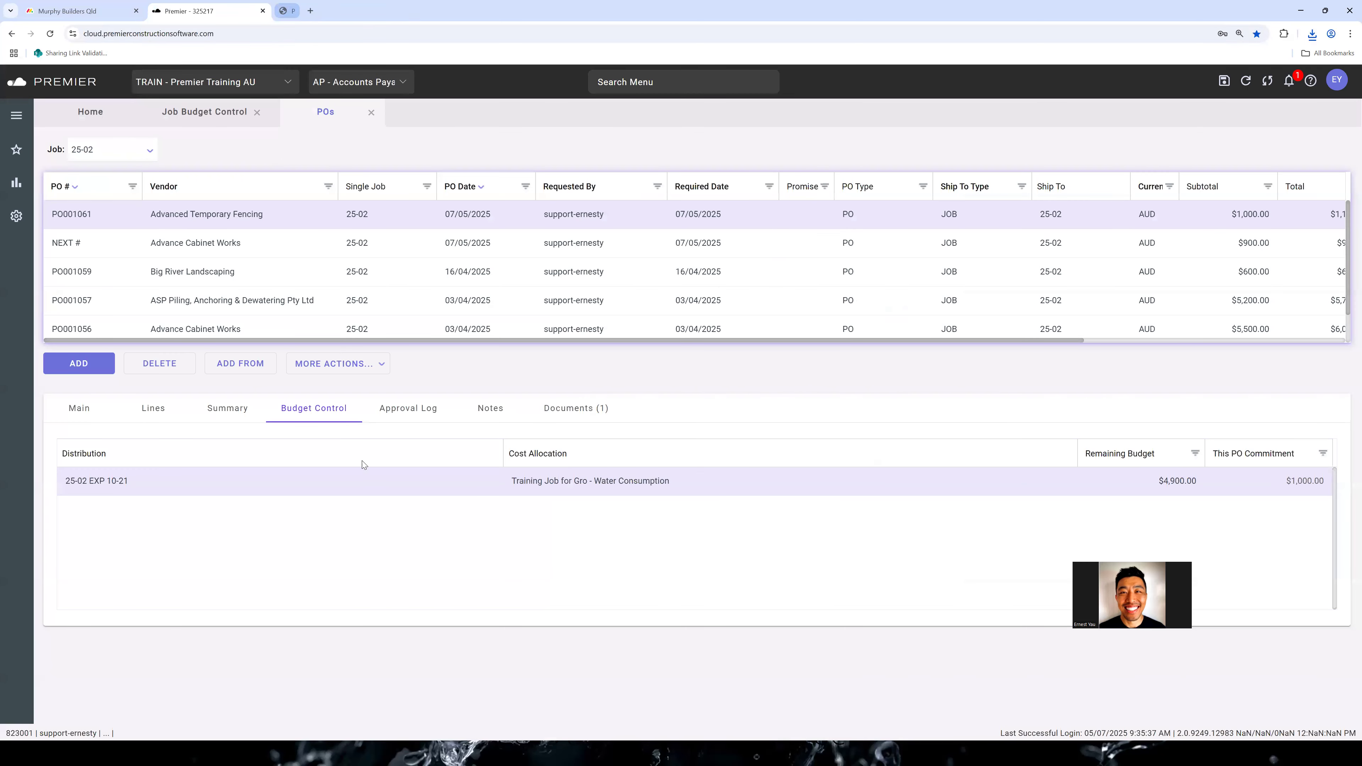
click(368, 370)
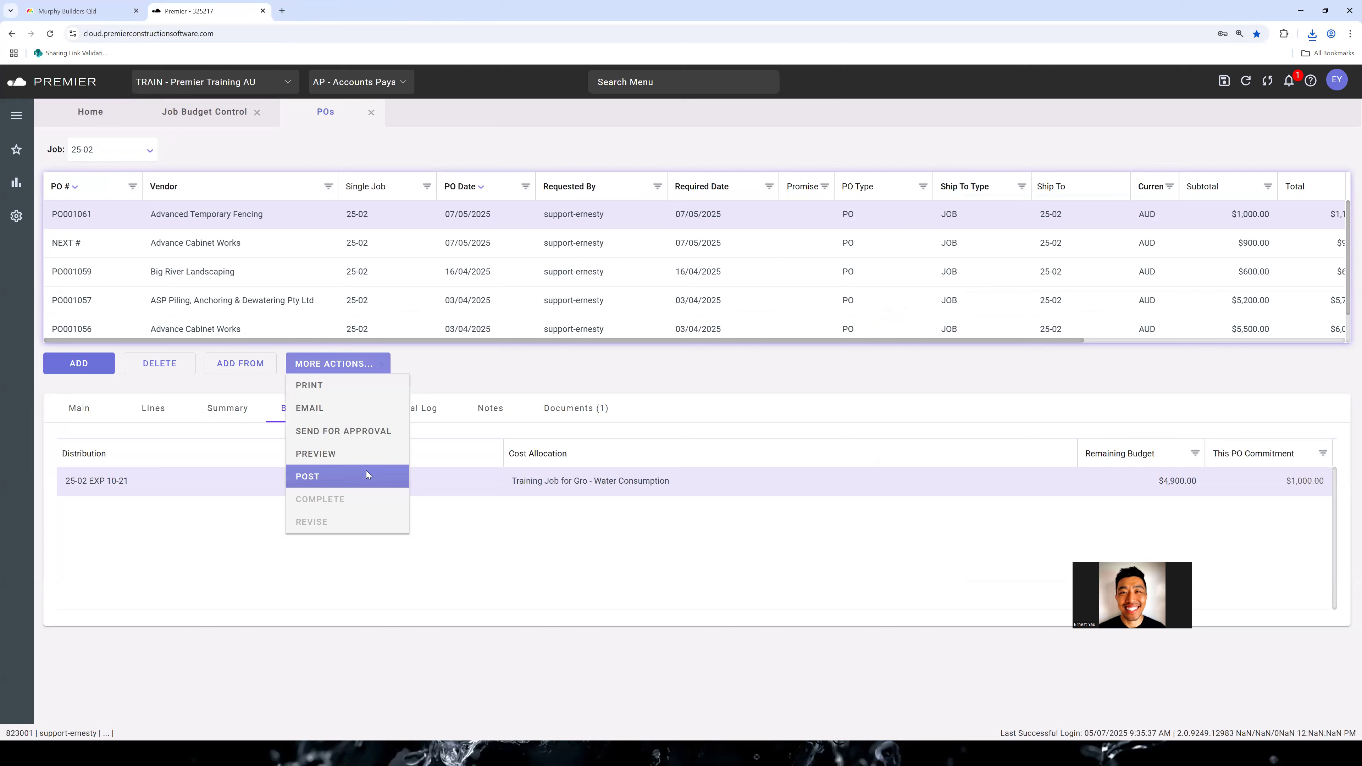
click(366, 475)
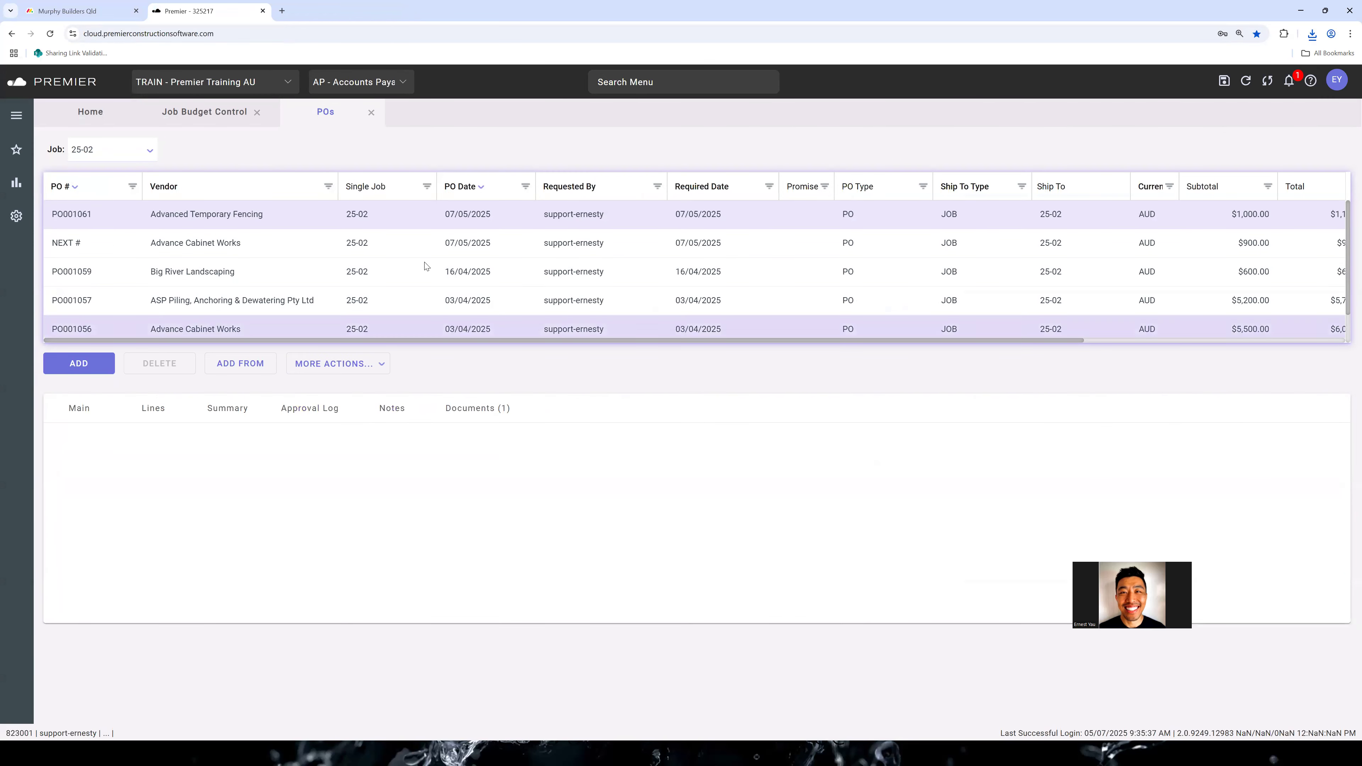
Print the new Advance Cabinet Works purchase order and check the downloaded PDF
click(422, 244)
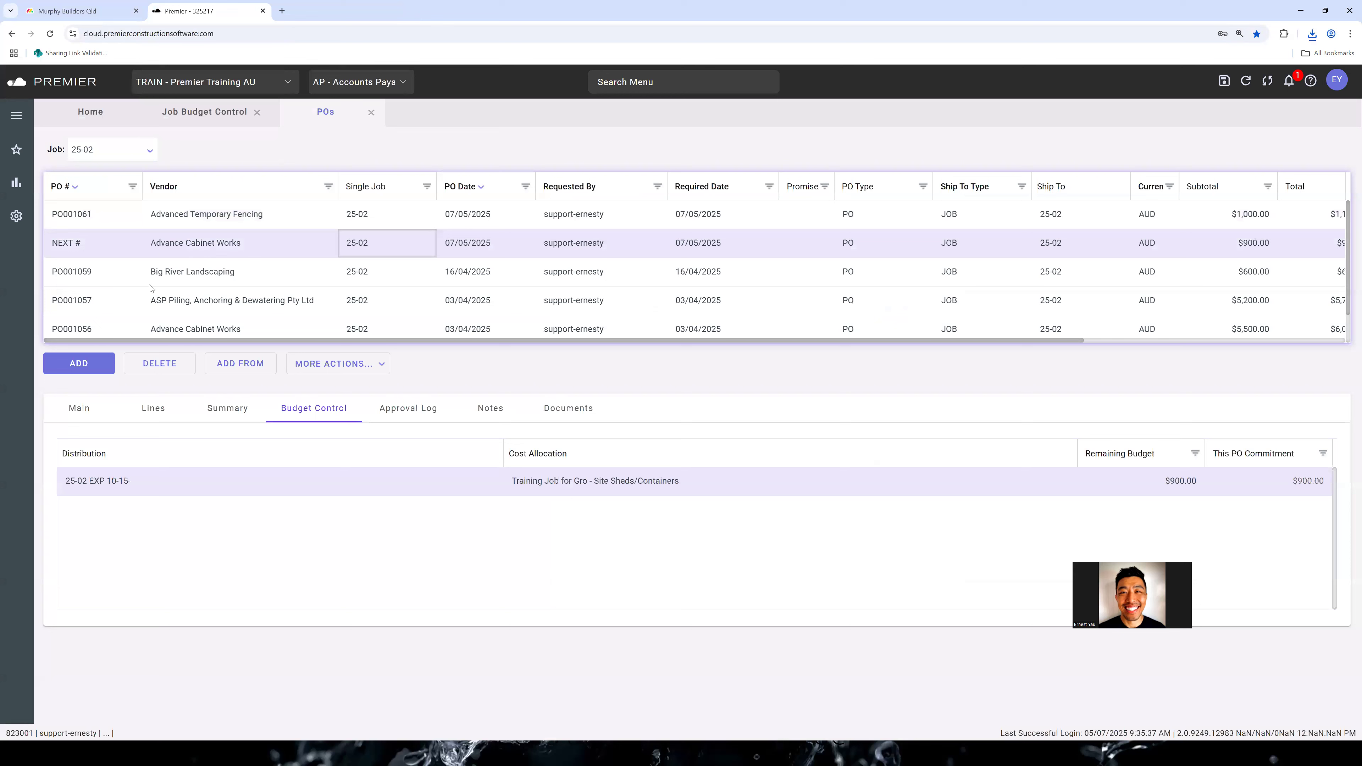
click(367, 365)
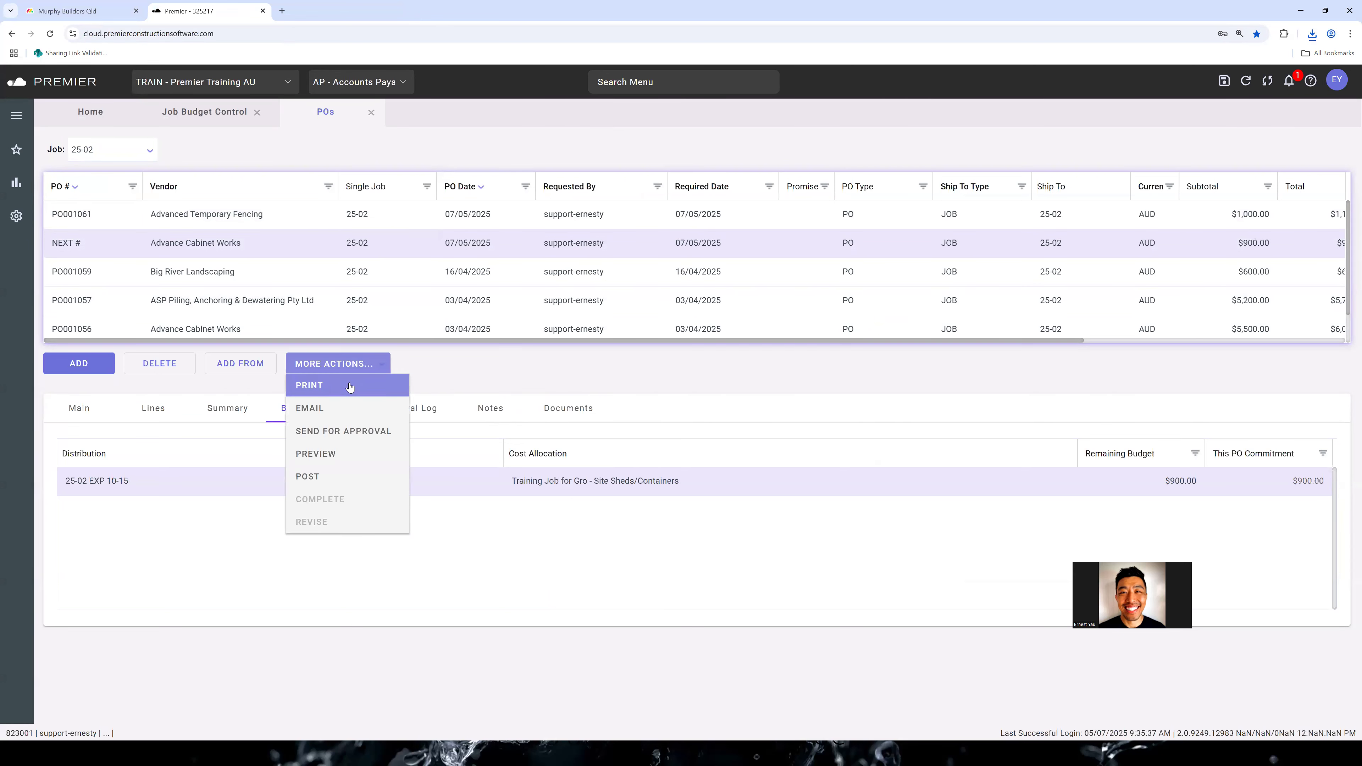
click(350, 383)
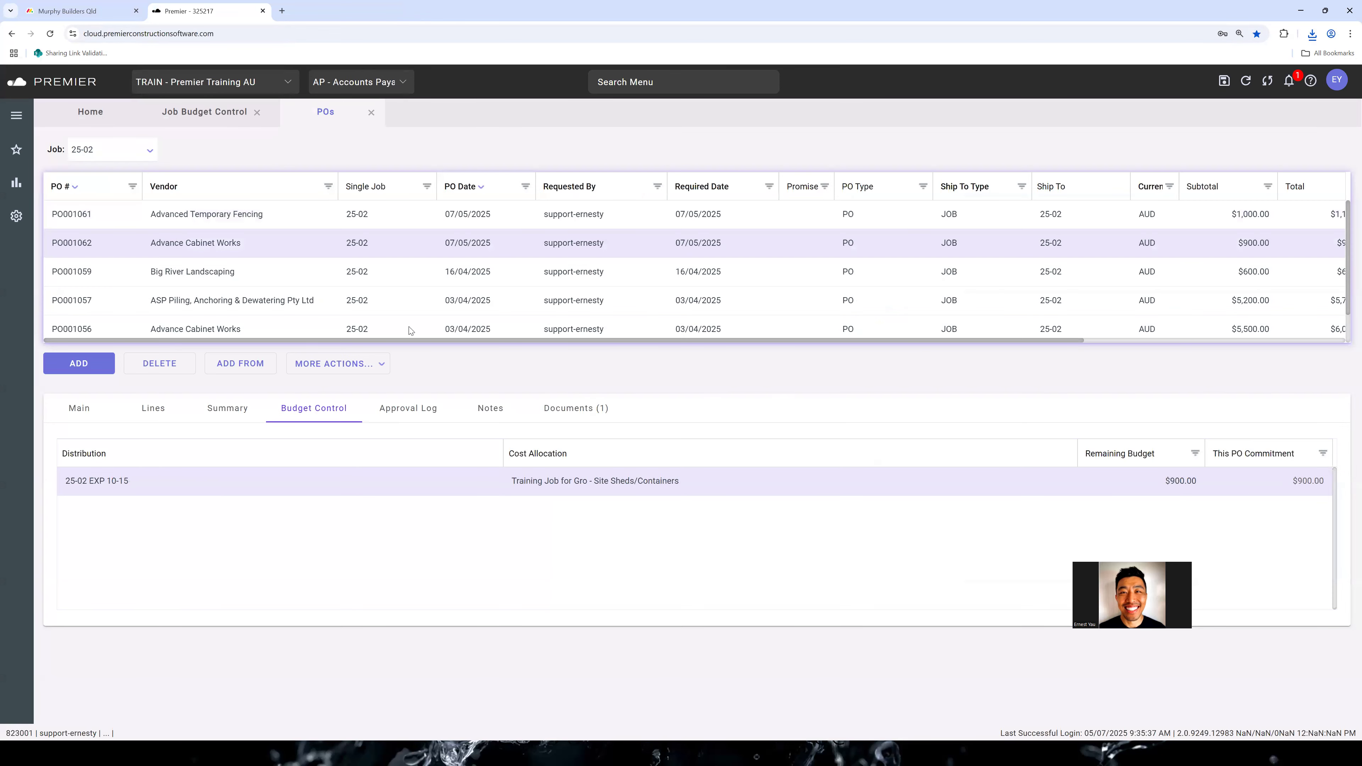
click(1285, 60)
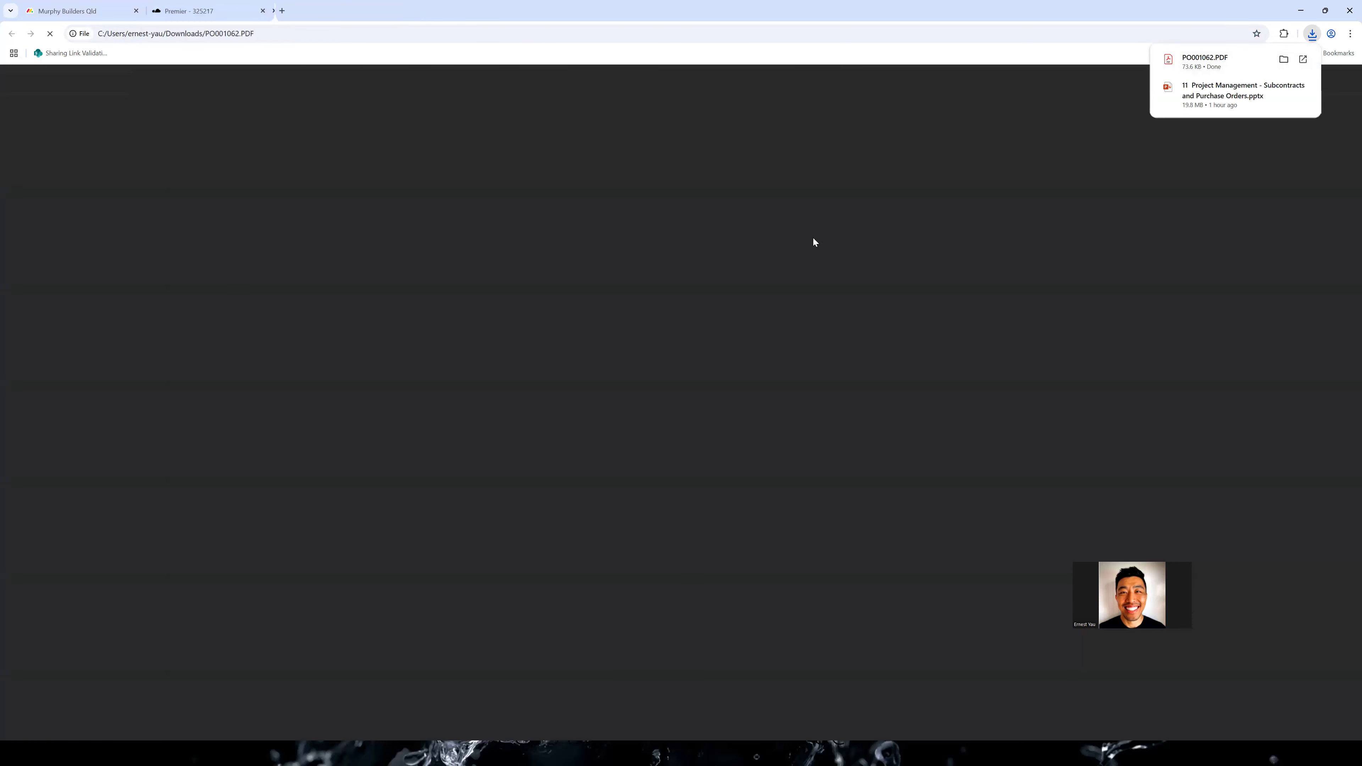
scroll(405, 218, down, 3)
scroll(404, 217, up, 3)
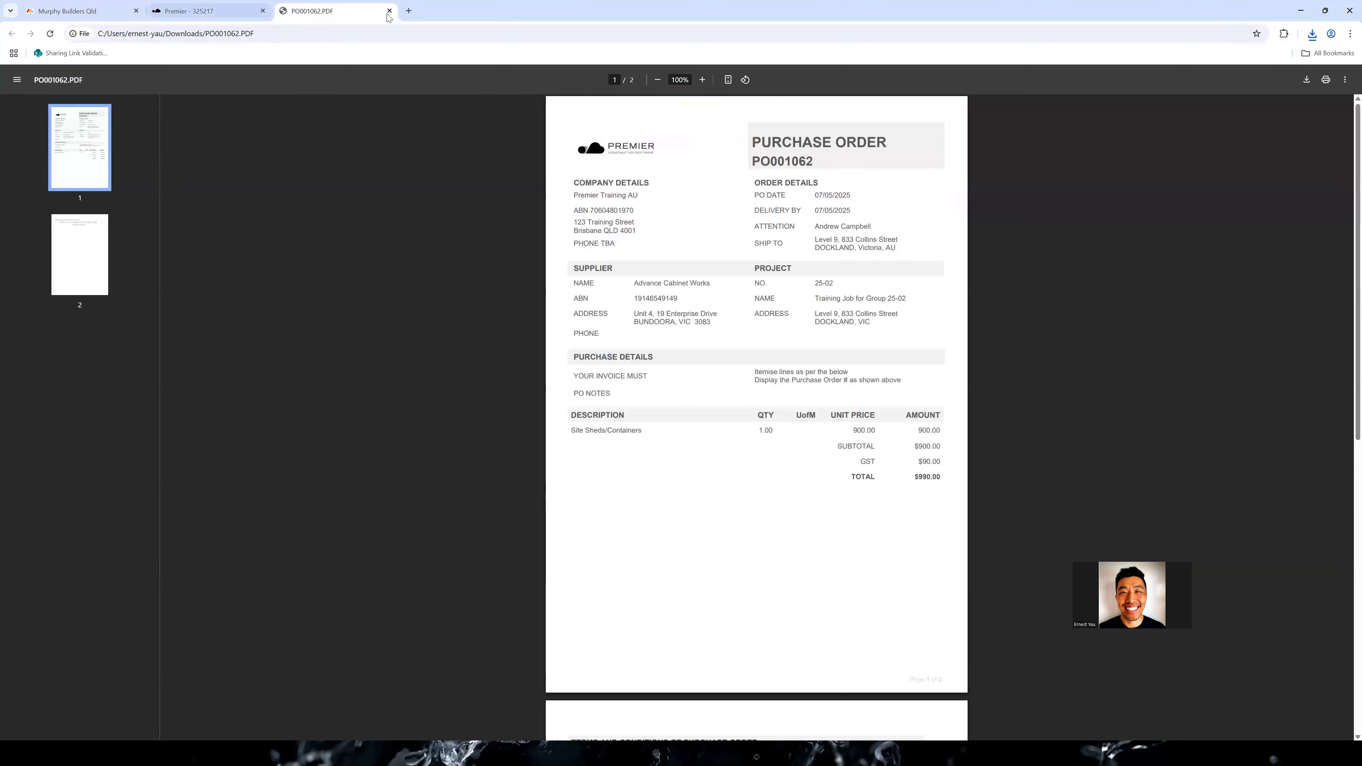
Close the PDF, post the new Advance Cabinet Works purchase order and accept its audit report
click(390, 11)
click(337, 364)
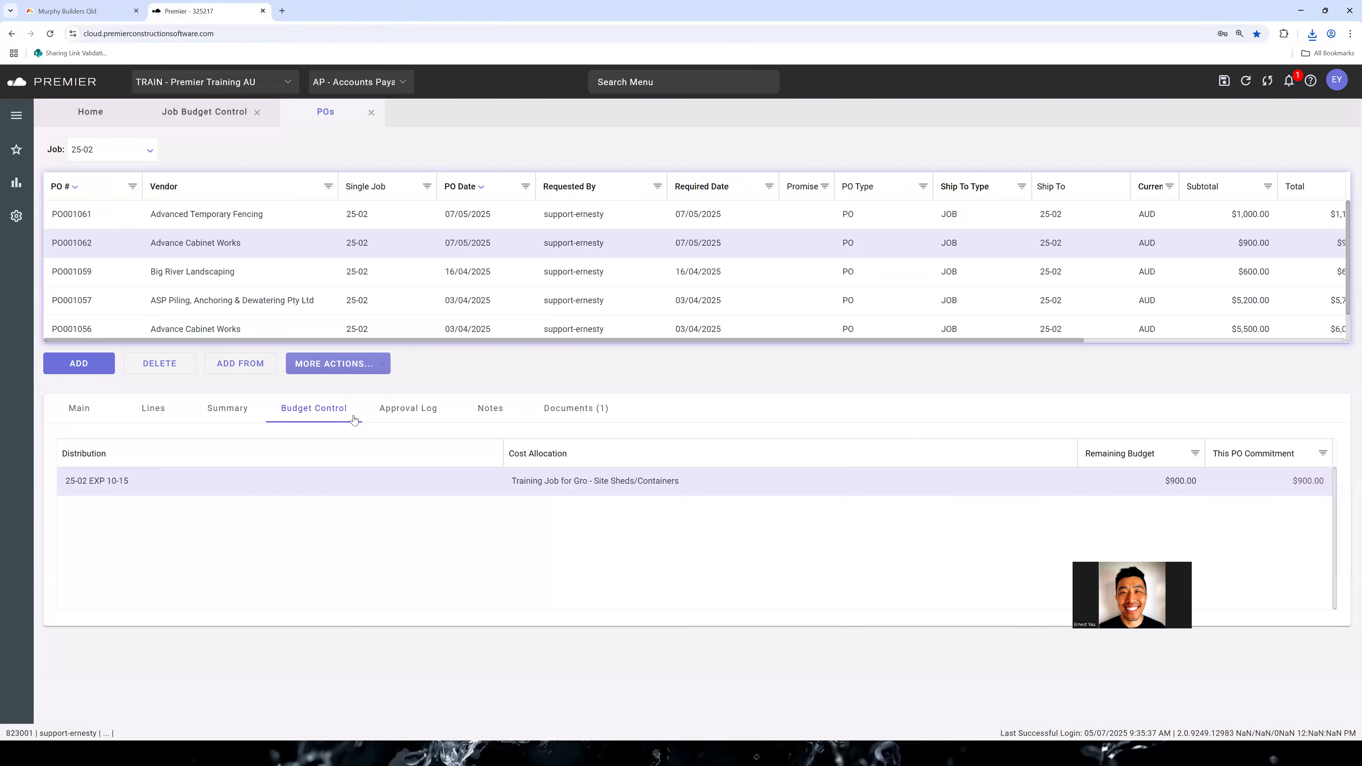
click(366, 484)
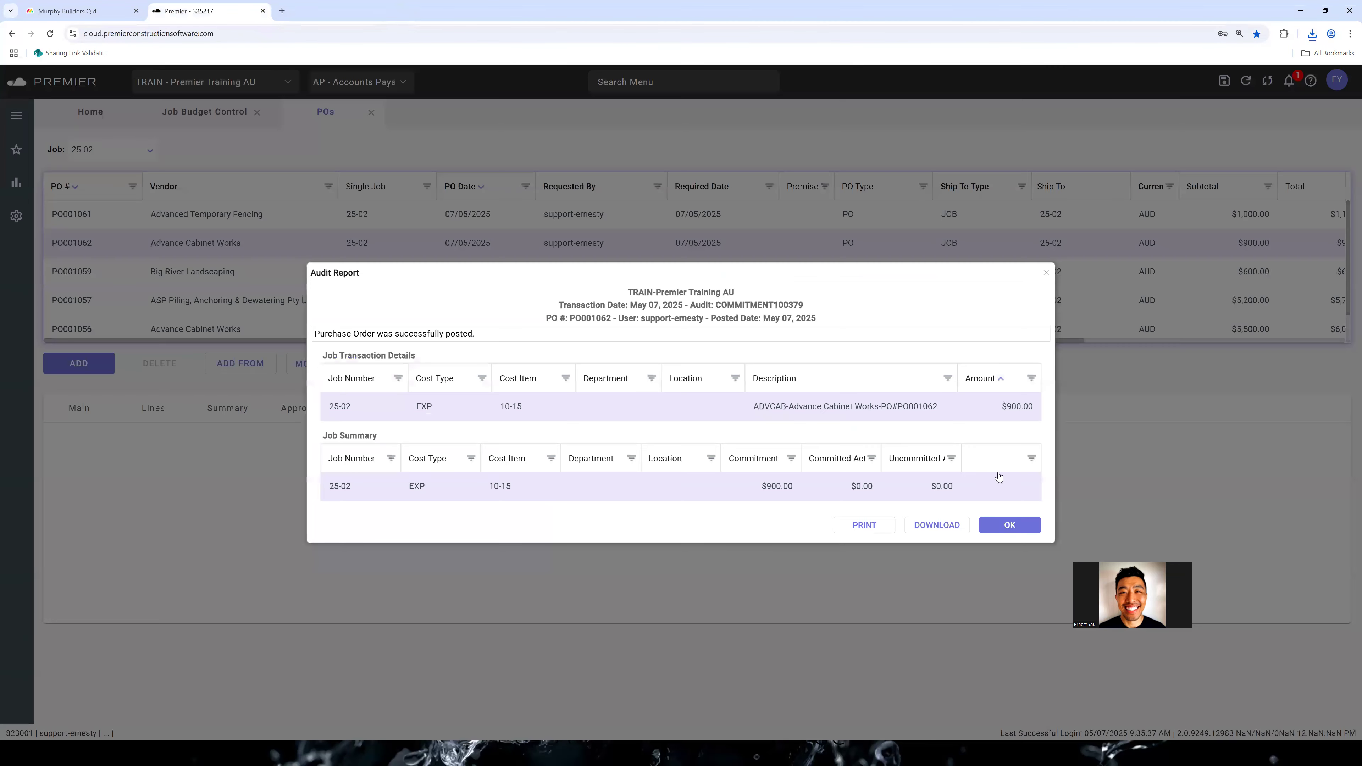
click(1003, 524)
drag(982, 340, 816, 356)
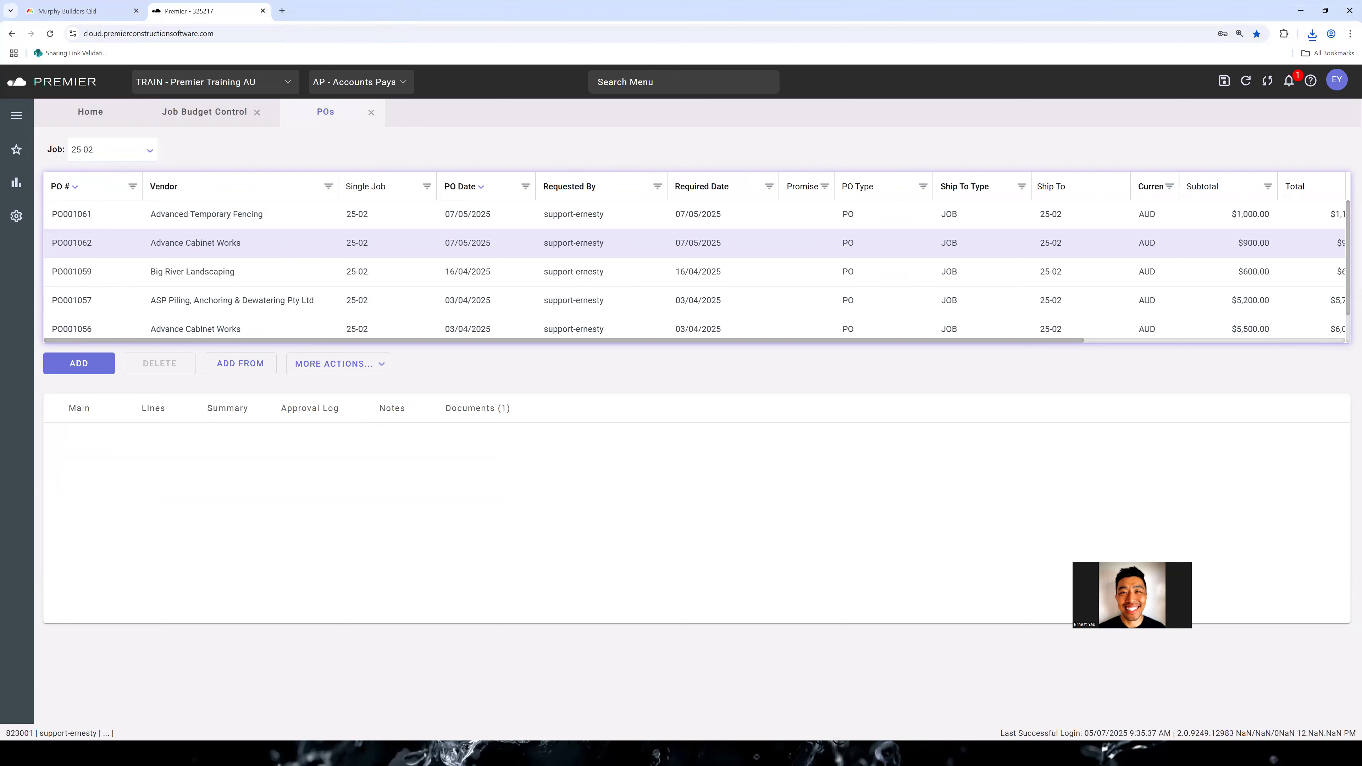
key(alt+Tab)
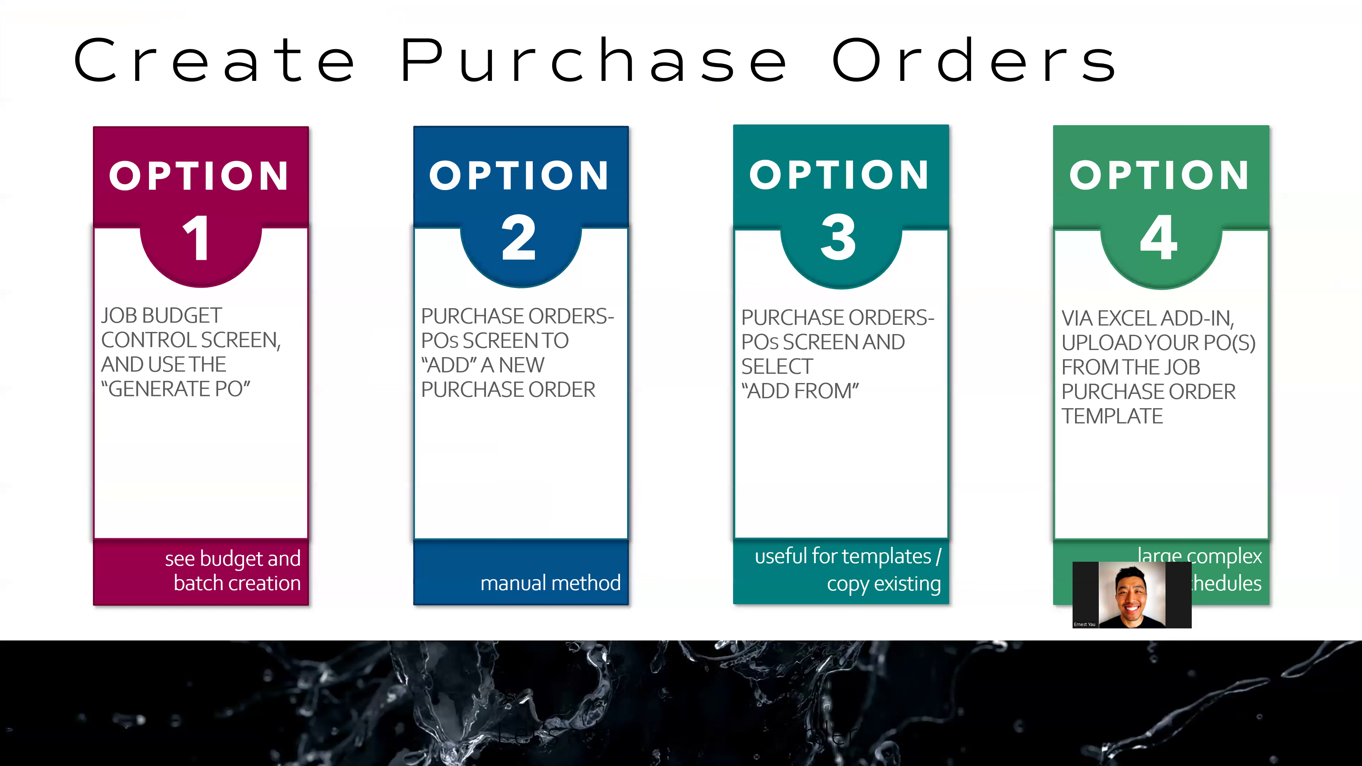
key(Right)
key(Right)
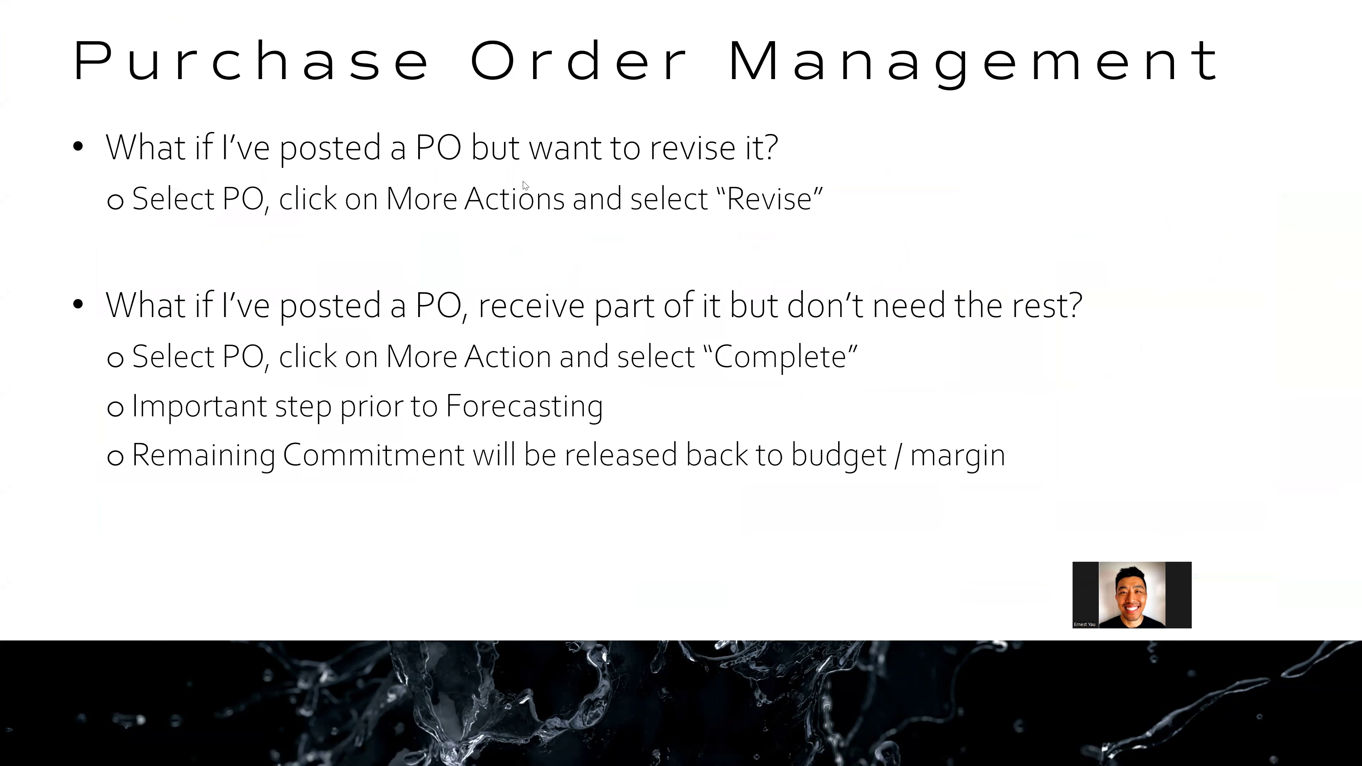
key(alt+Tab)
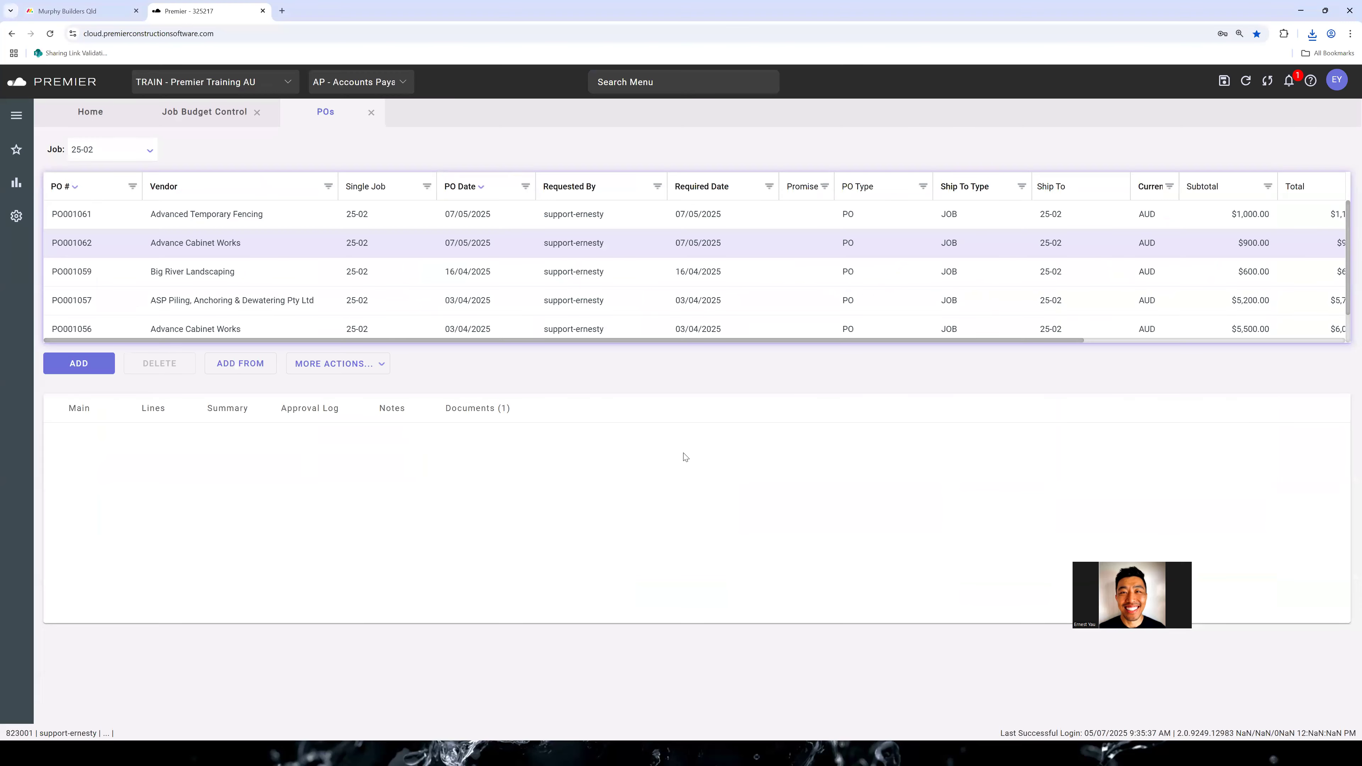
Examine which actions, such as Complete and Revise, are available for the posted Advance Cabinet Works purchase order
click(365, 363)
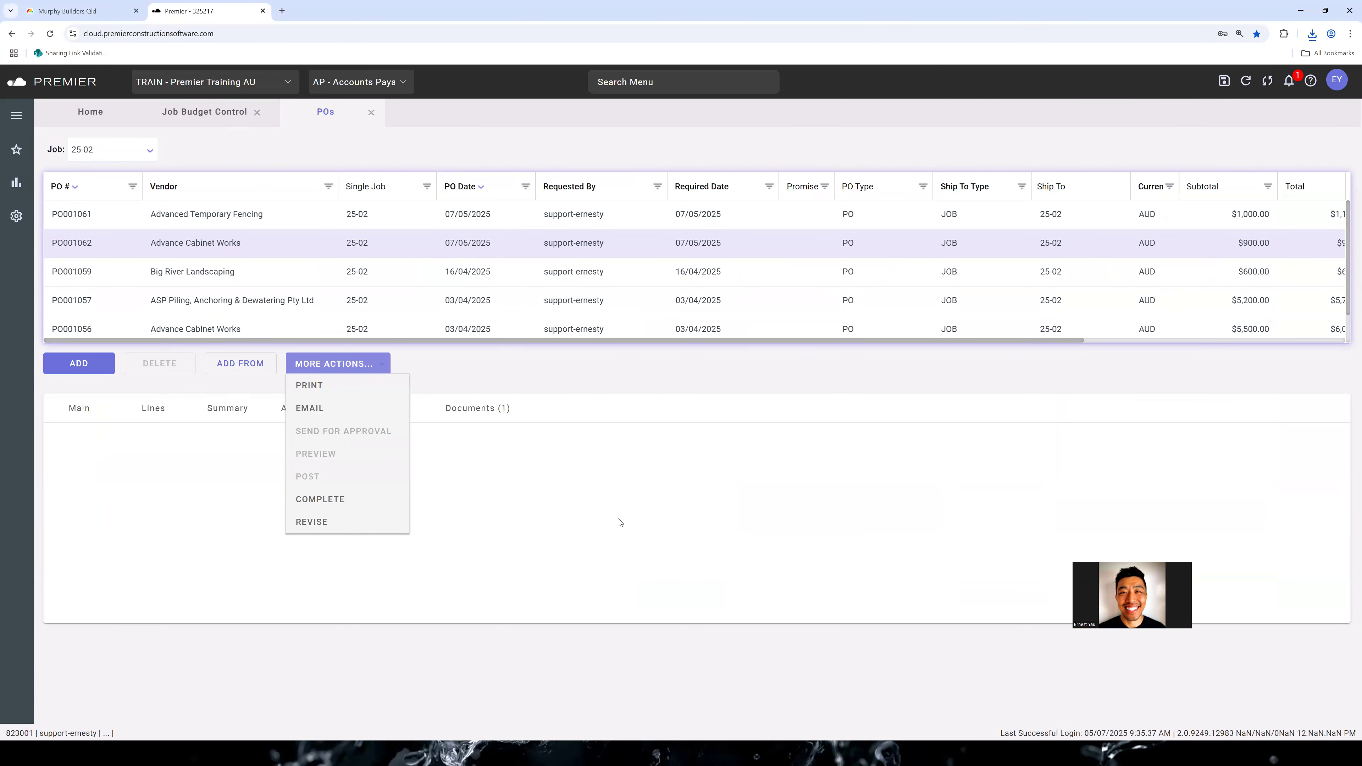
key(alt+Tab)
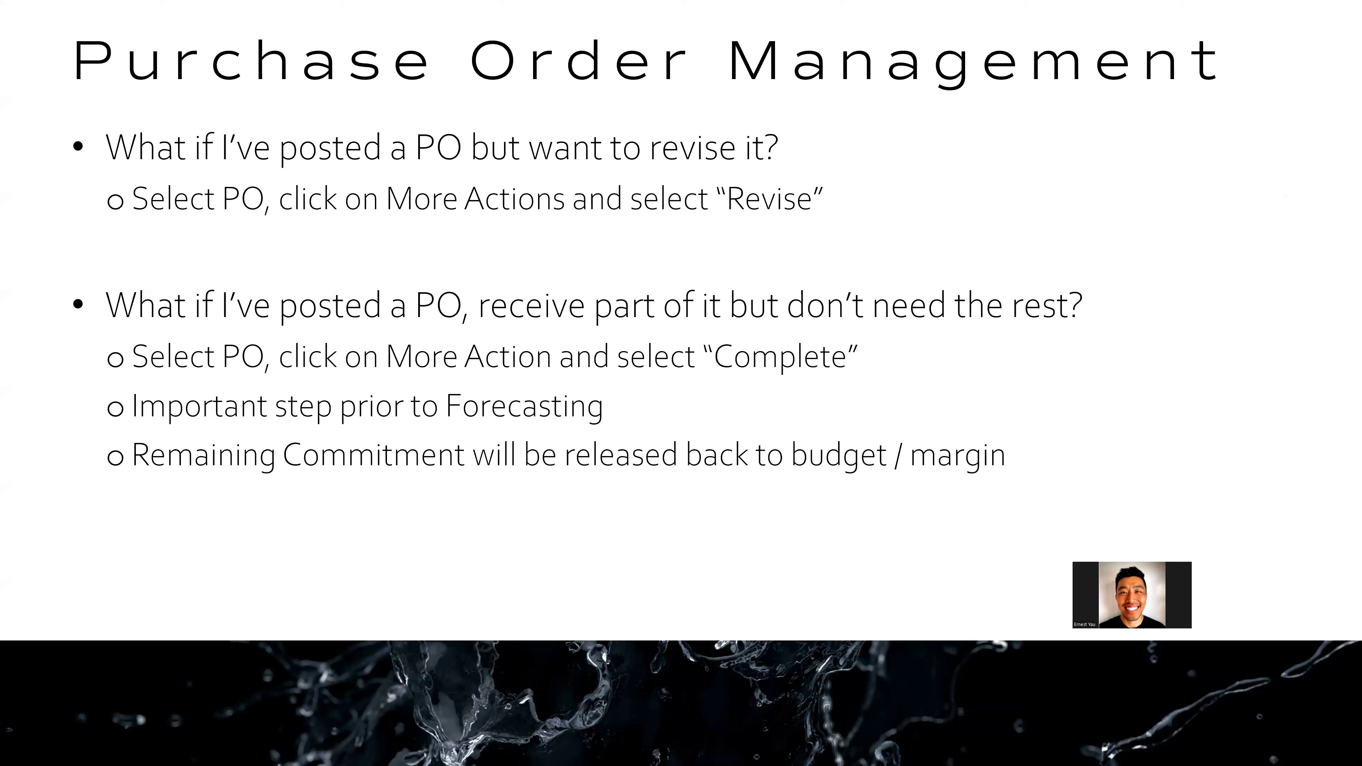
key(alt+Tab)
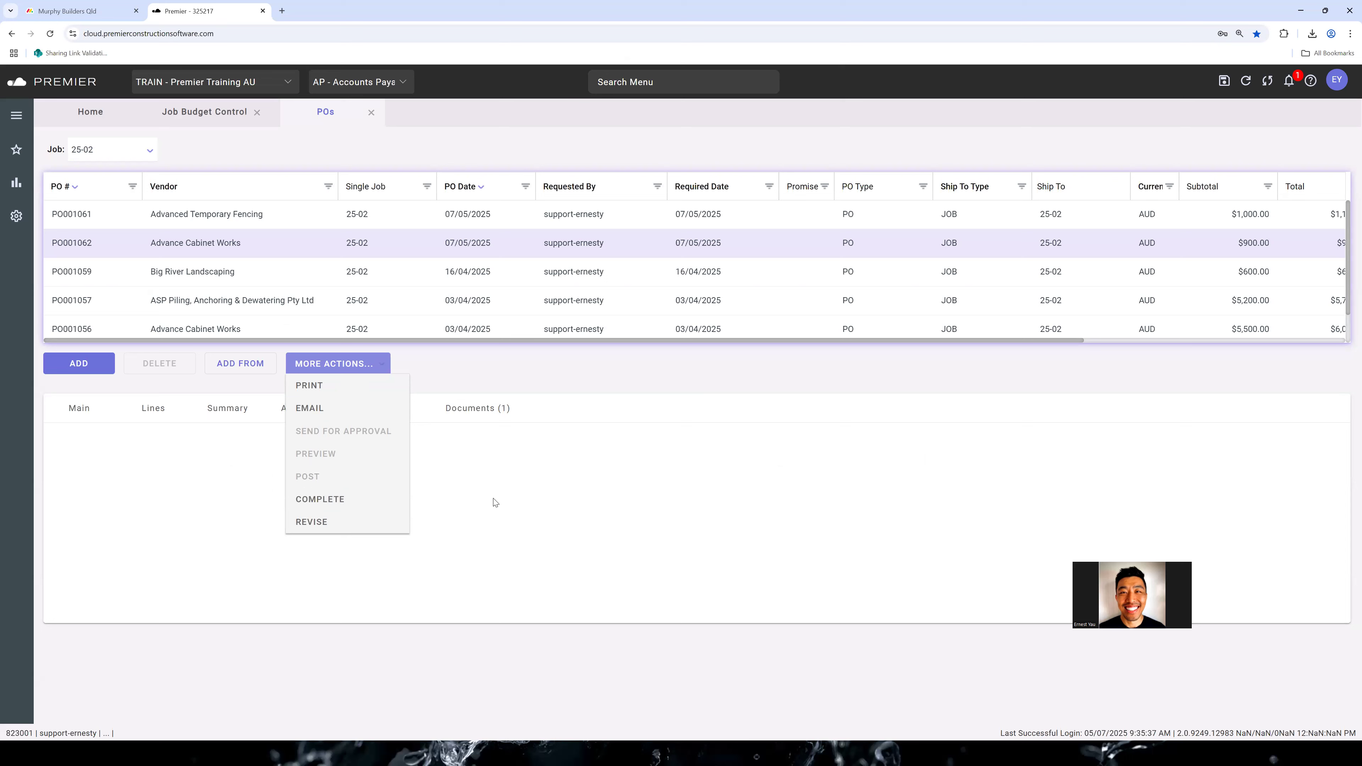
click(784, 490)
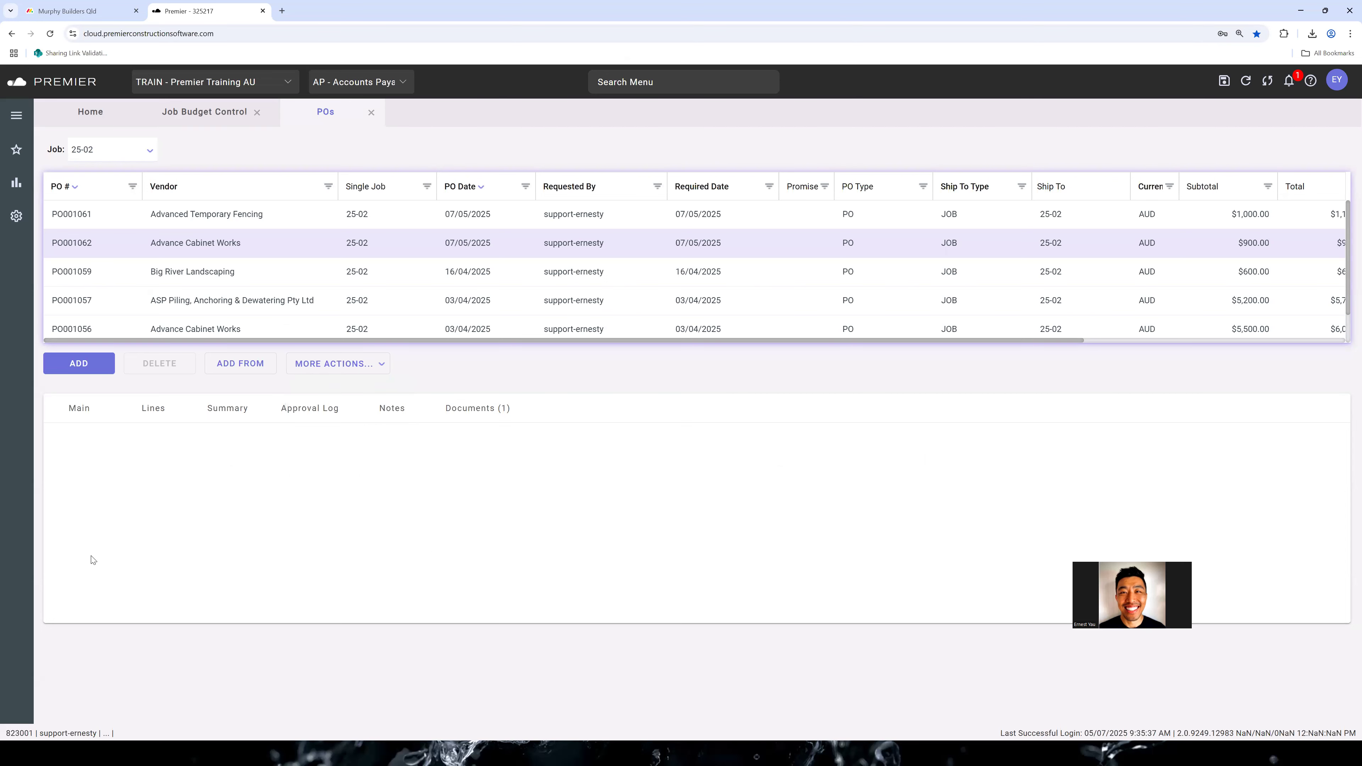